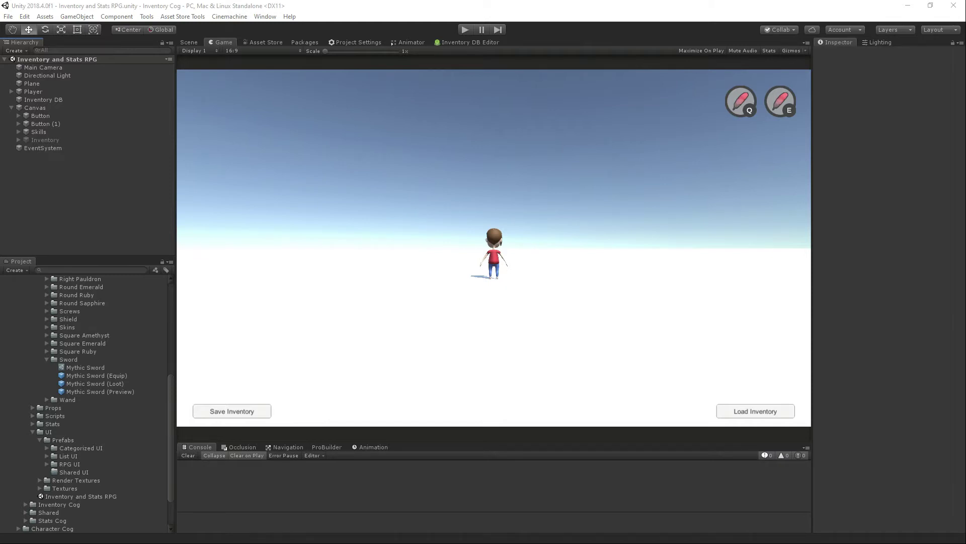
Open the Mythic Sword (Equip) prefab and examine the attach point settings of its RoundSlot and SquareSlot objects
{"action": "scroll", "coordinate": [152, 373], "scroll_direction": "up", "scroll_amount": 4}
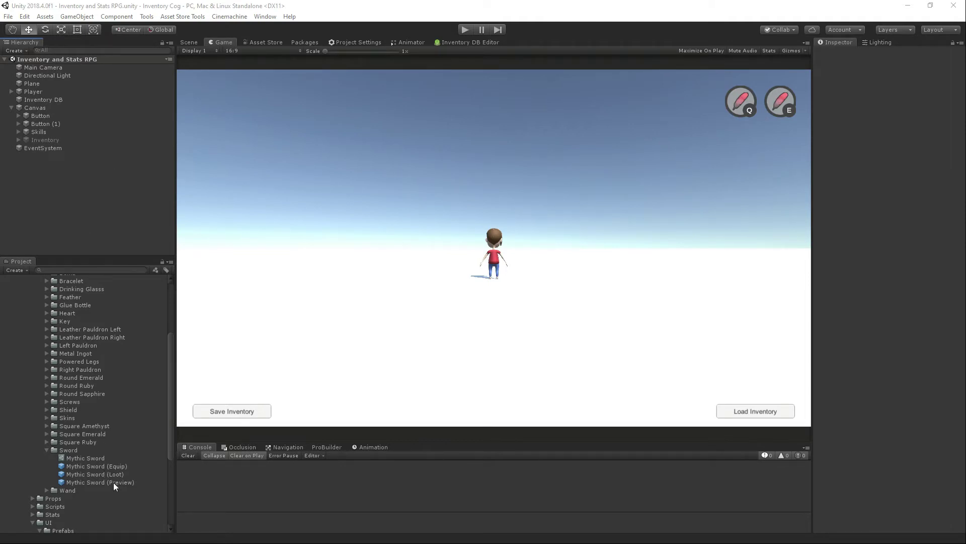
{"action": "double_click", "coordinate": [90, 467]}
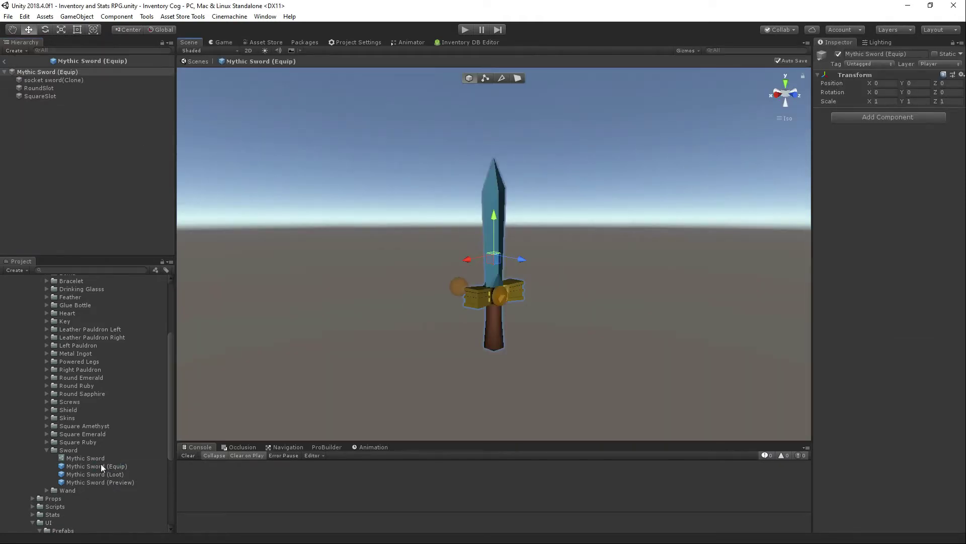
{"action": "left_click", "coordinate": [101, 465]}
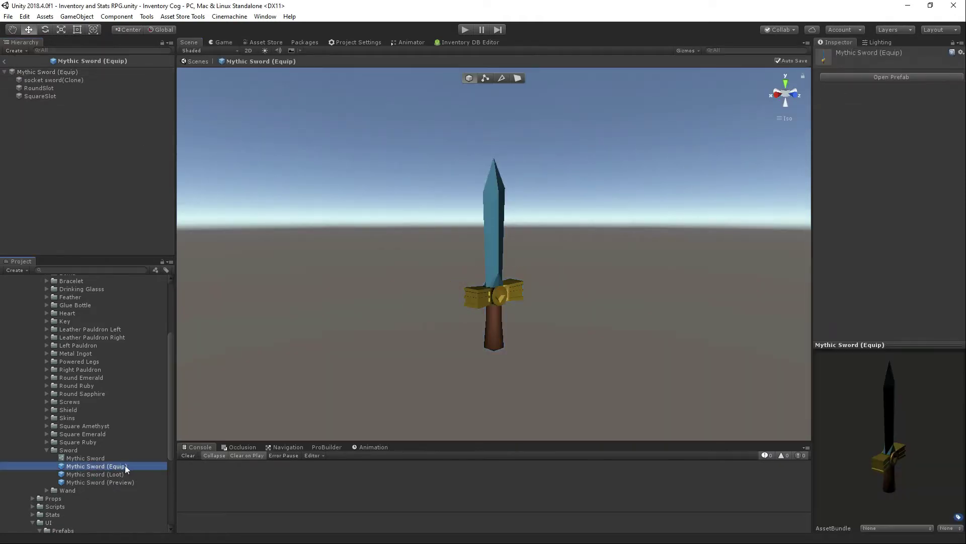
{"action": "left_click", "coordinate": [41, 95]}
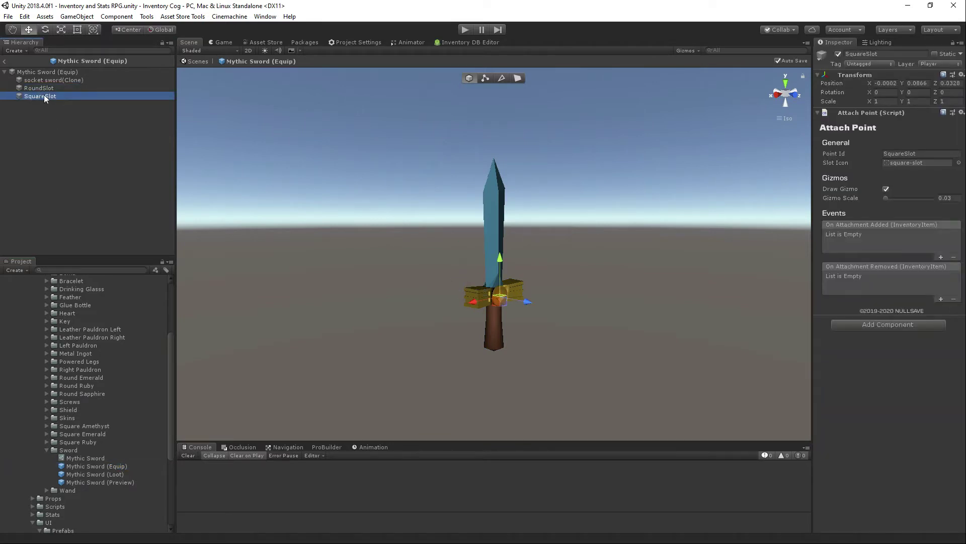
{"action": "left_click", "coordinate": [42, 89]}
{"action": "left_click", "coordinate": [44, 93]}
{"action": "left_click", "coordinate": [42, 87]}
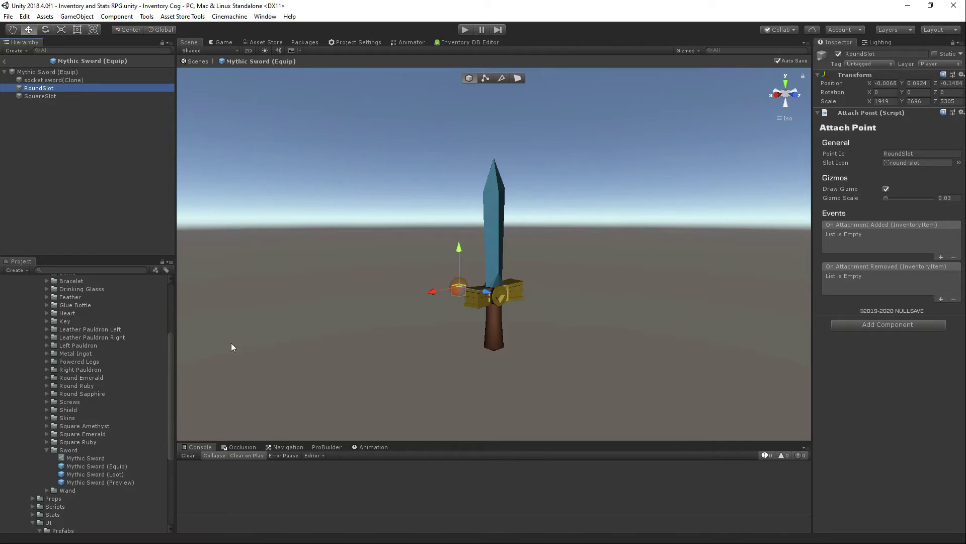
Review the Attachments section and its slots in the Mythic Sword item asset
{"action": "left_click", "coordinate": [85, 458]}
{"action": "scroll", "coordinate": [890, 382], "scroll_direction": "down", "scroll_amount": 10}
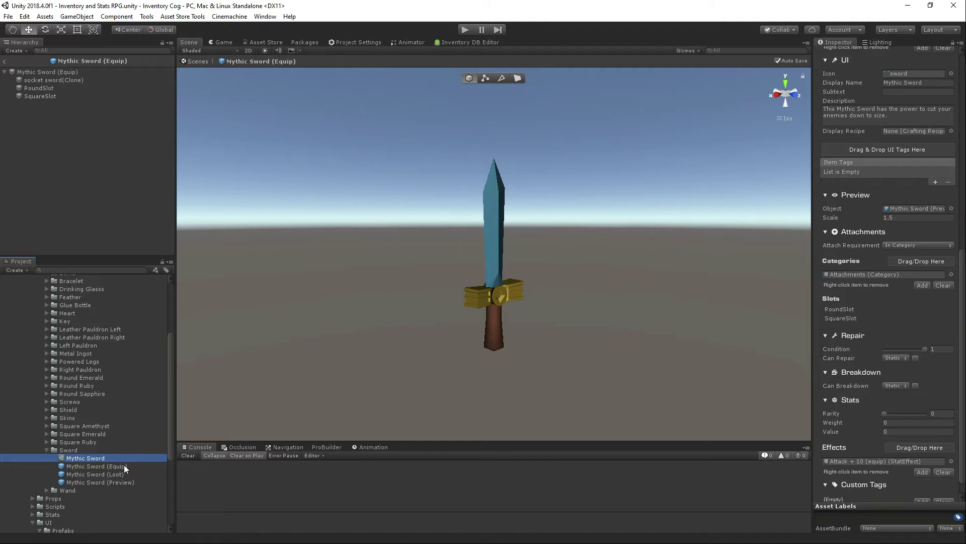
{"action": "left_click_drag", "start_coordinate": [526, 295], "coordinate": [578, 312], "text": "alt"}
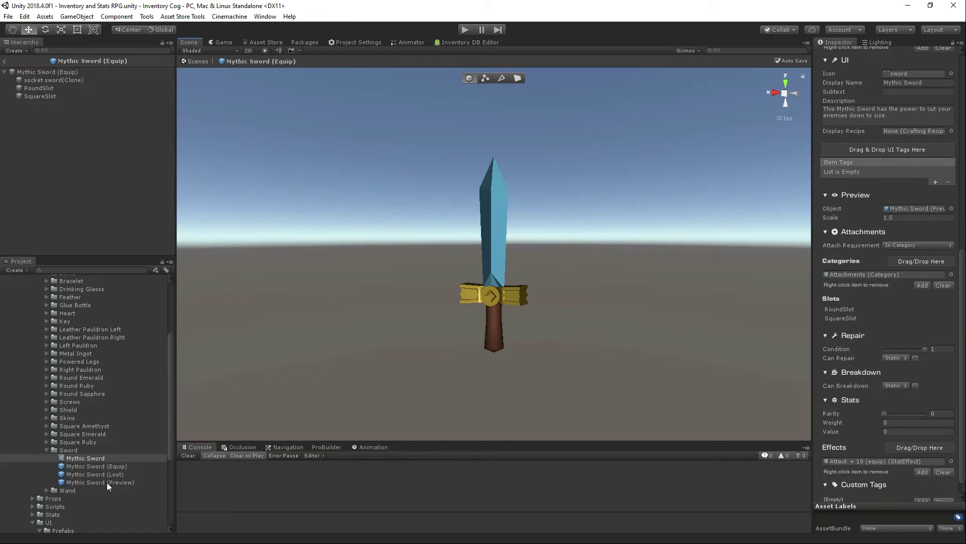
Open the Mythic Sword (Preview) prefab, inspect its socket sword(Clone) object, and return to the scene
{"action": "left_click", "coordinate": [107, 466]}
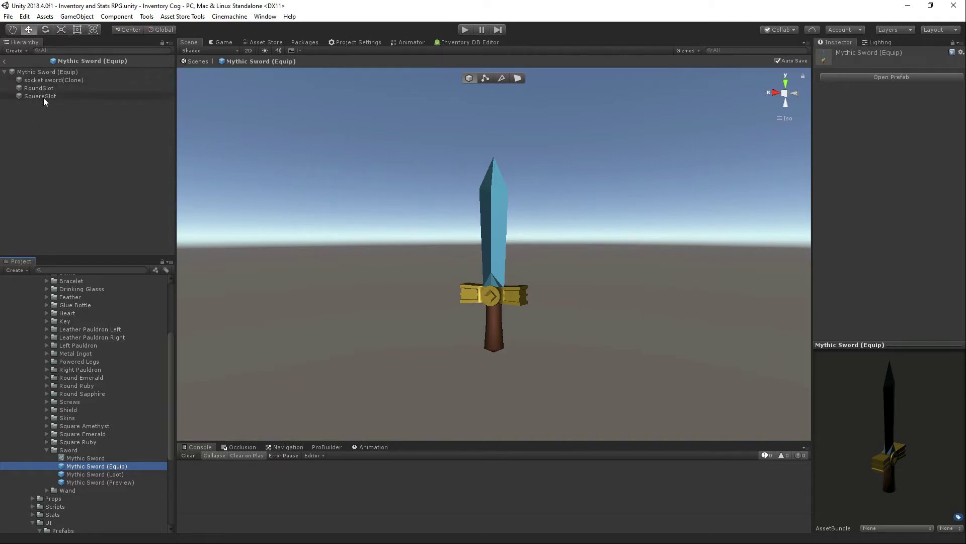
{"action": "left_click", "coordinate": [114, 483]}
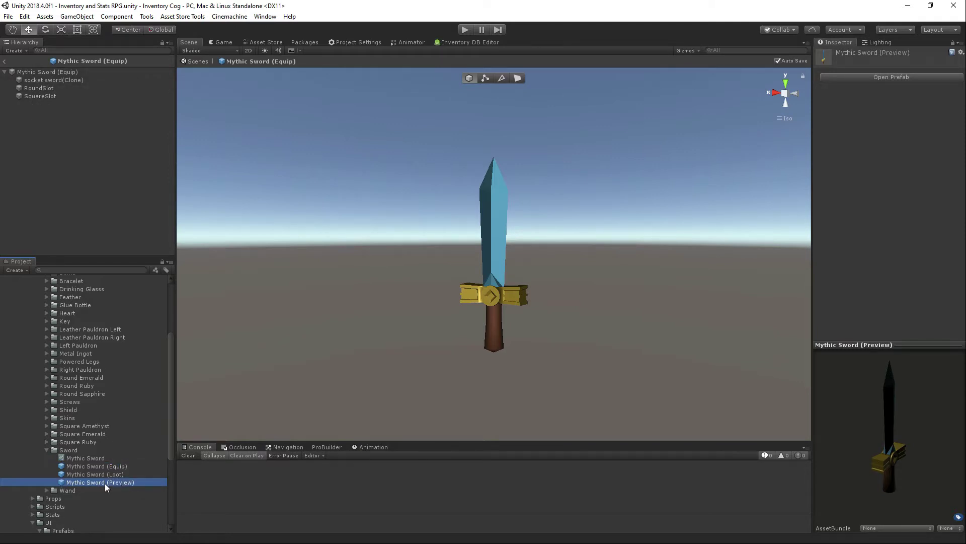
{"action": "double_click", "coordinate": [96, 482]}
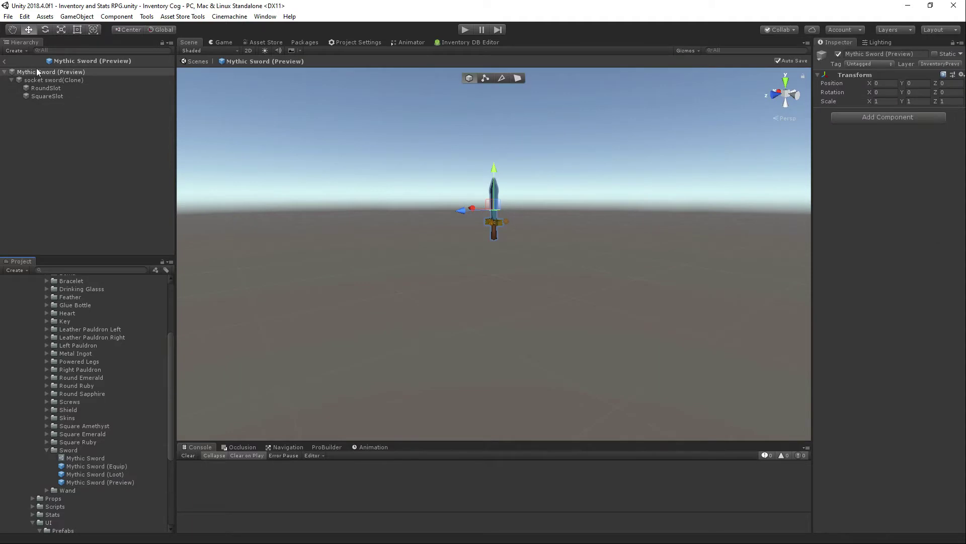
{"action": "left_click", "coordinate": [44, 80]}
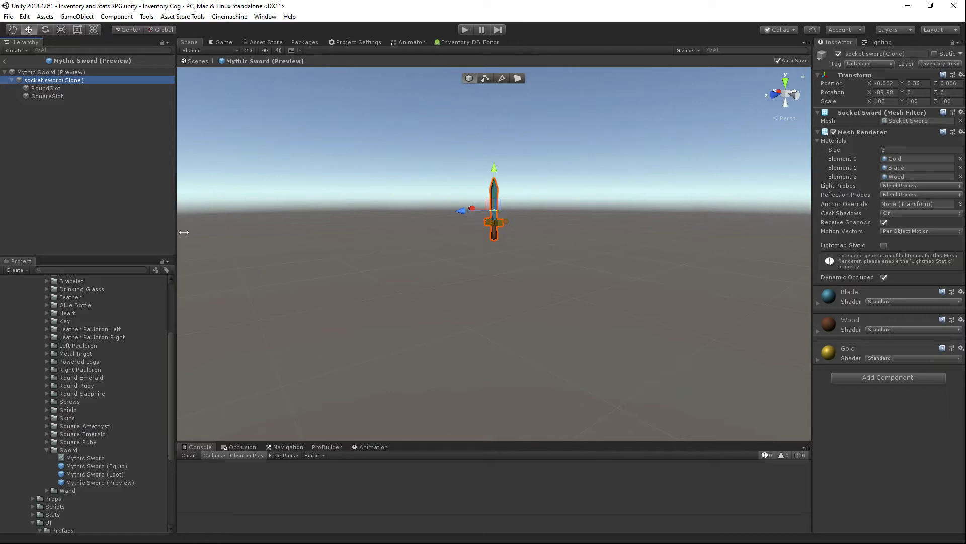
{"action": "left_click", "coordinate": [4, 61]}
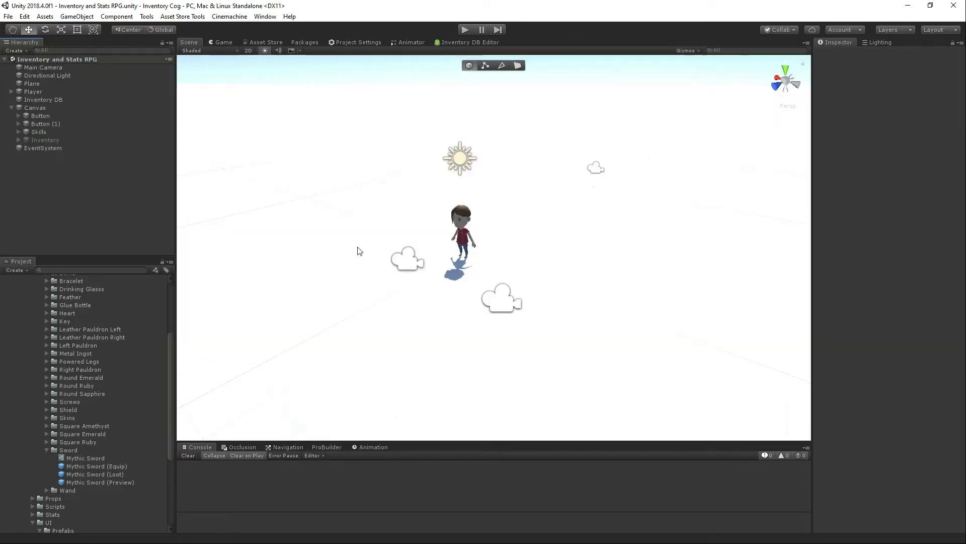
Activate the Inventory object under Canvas and frame it in the 2D scene view
{"action": "left_click", "coordinate": [28, 146]}
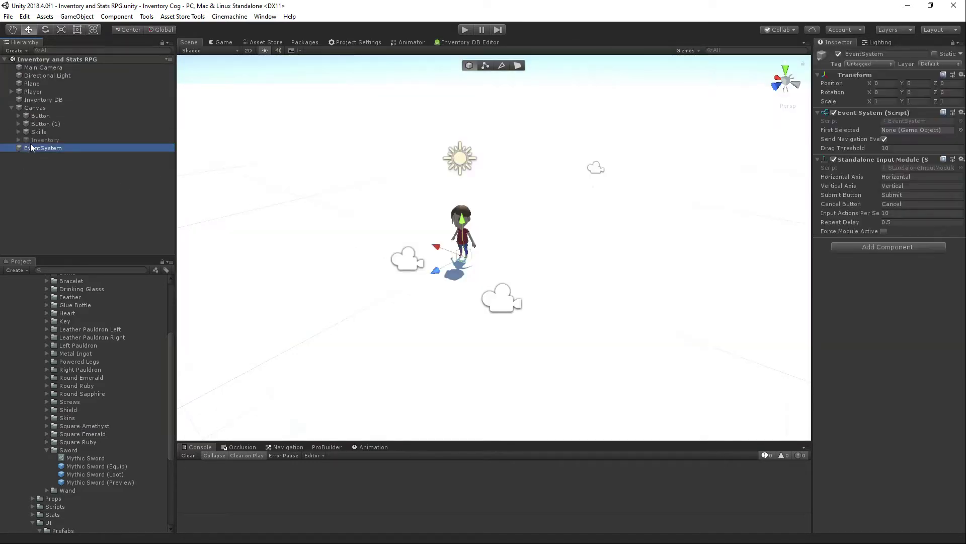
{"action": "left_click", "coordinate": [46, 134]}
{"action": "left_click", "coordinate": [46, 139]}
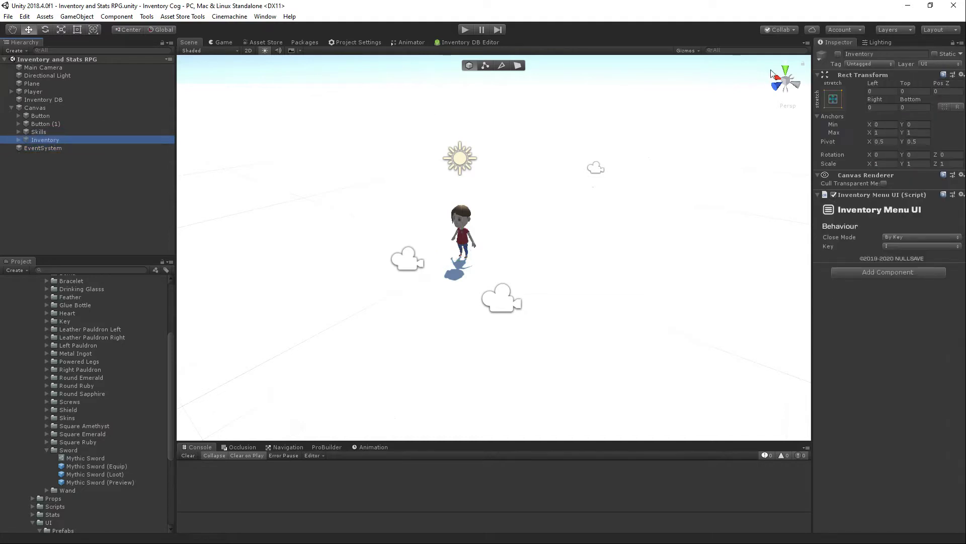
{"action": "left_click", "coordinate": [838, 54]}
{"action": "left_click", "coordinate": [249, 51]}
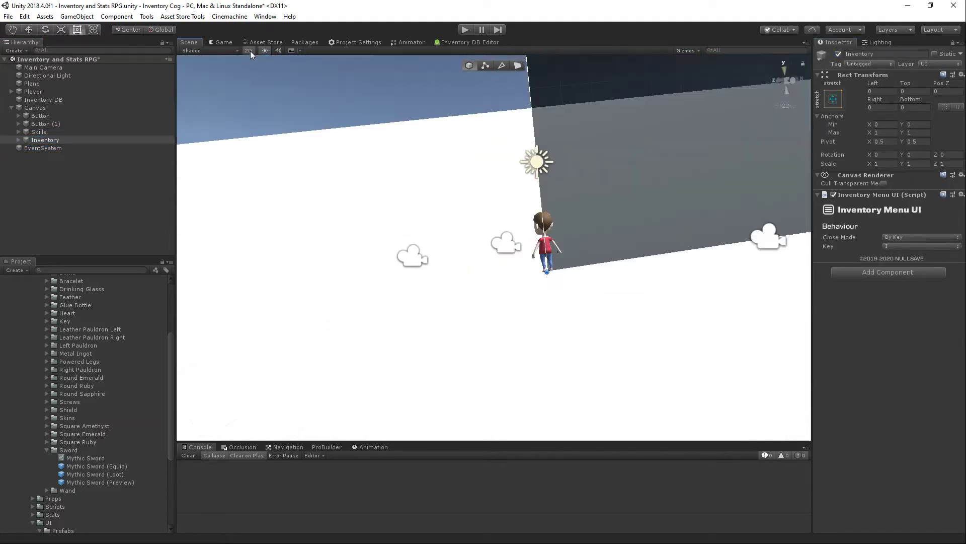
{"action": "key", "text": "f"}
{"action": "scroll", "coordinate": [479, 228], "scroll_direction": "up", "scroll_amount": 8}
{"action": "scroll", "coordinate": [479, 228], "scroll_direction": "up", "scroll_amount": 4}
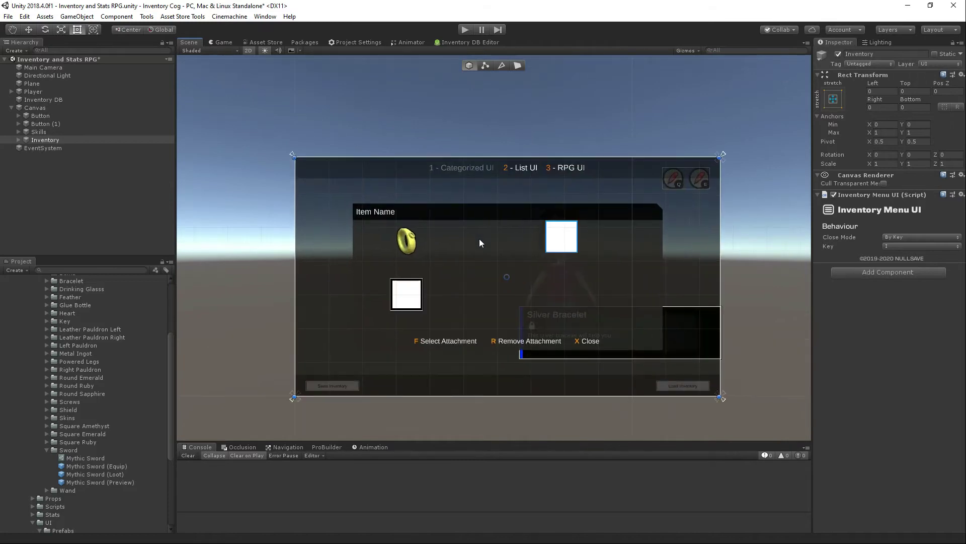
Add the Attachments UI component to the Attachment UI object inside Inventory
{"action": "left_click", "coordinate": [19, 139]}
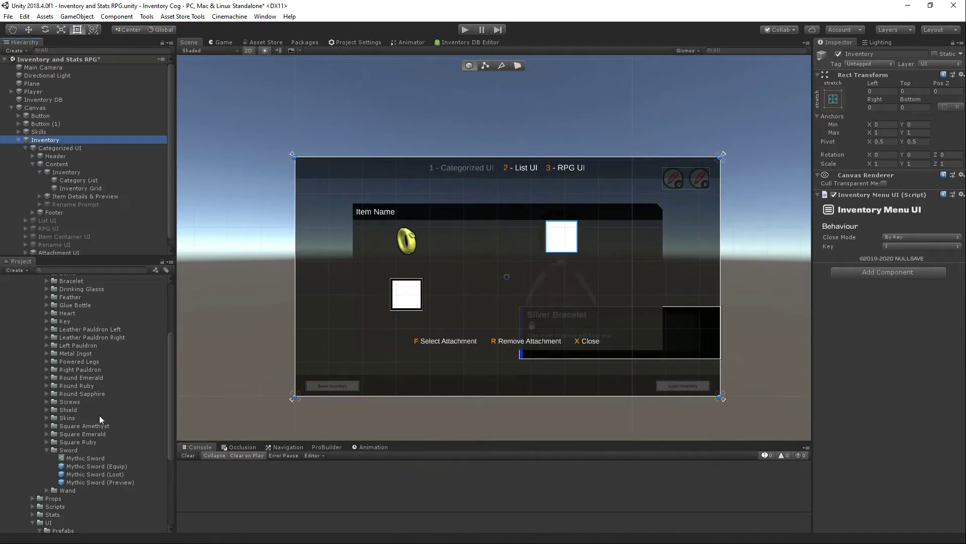
{"action": "left_click", "coordinate": [47, 450]}
{"action": "scroll", "coordinate": [75, 438], "scroll_direction": "down", "scroll_amount": 4}
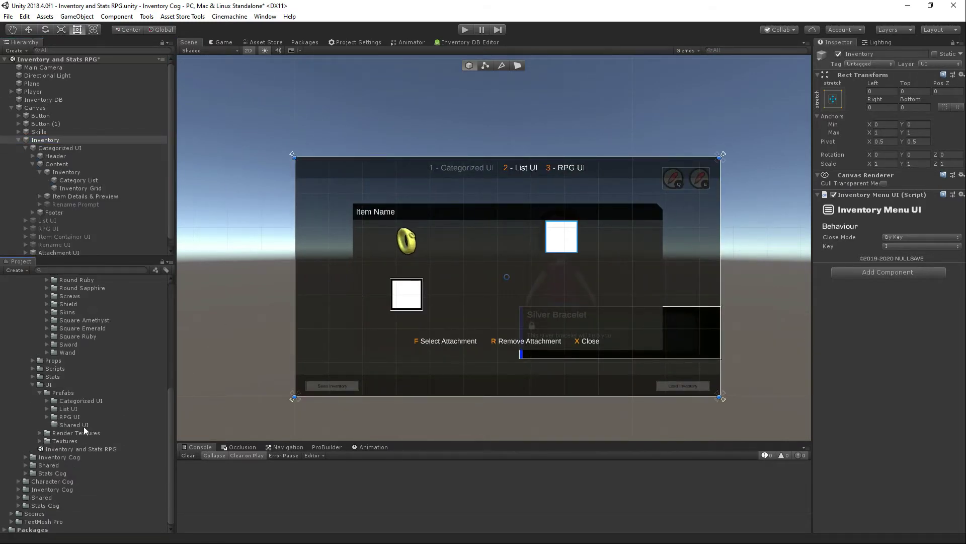
{"action": "scroll", "coordinate": [73, 166], "scroll_direction": "down", "scroll_amount": 1}
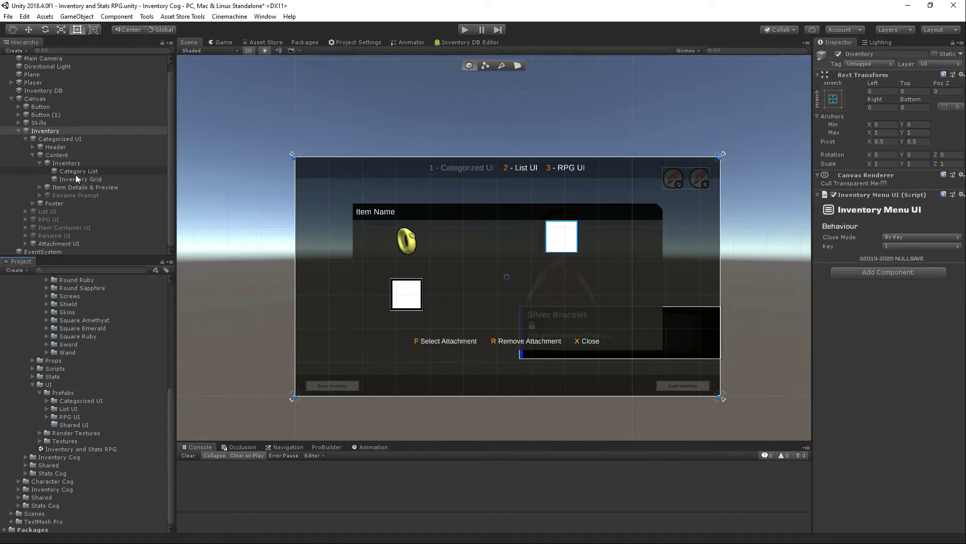
{"action": "left_click", "coordinate": [71, 245]}
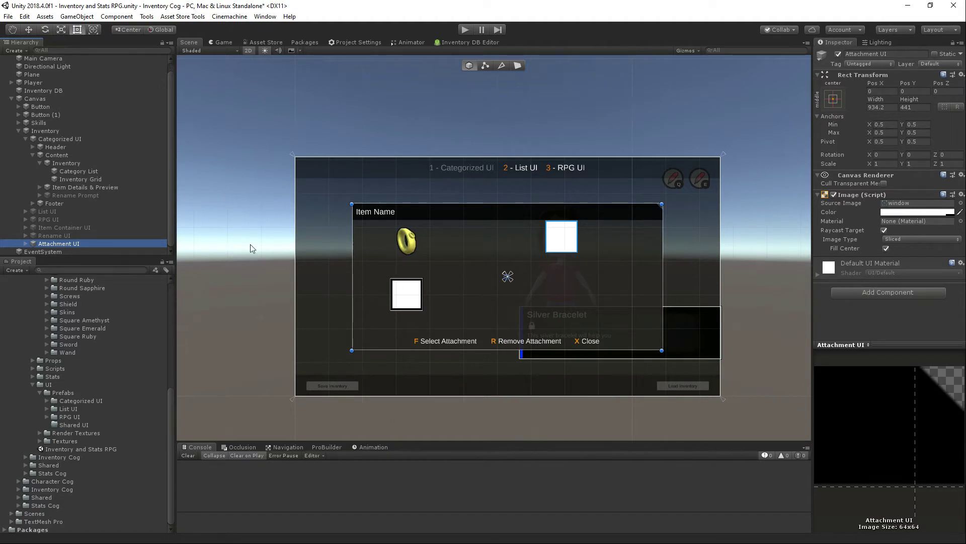
{"action": "left_click", "coordinate": [874, 297]}
{"action": "type", "text": "atta"}
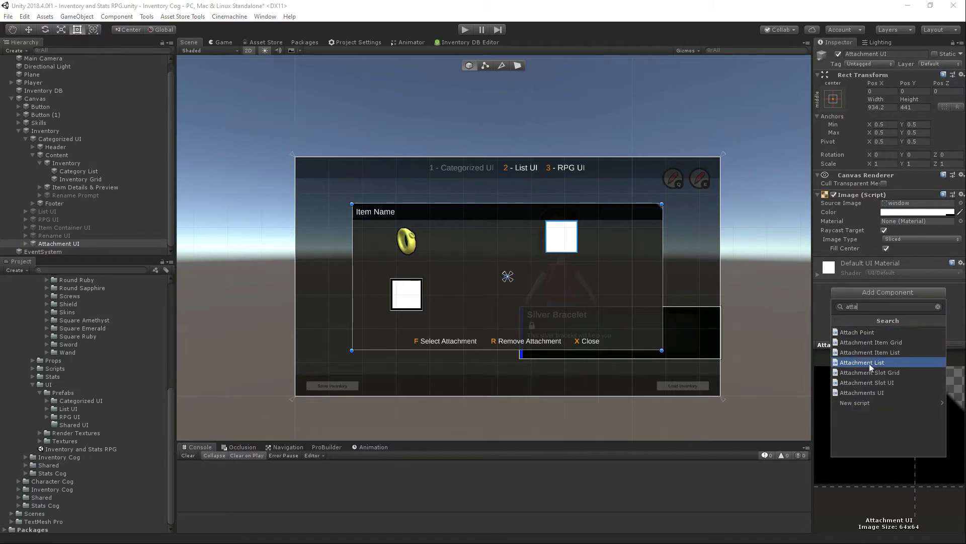
{"action": "left_click", "coordinate": [873, 392]}
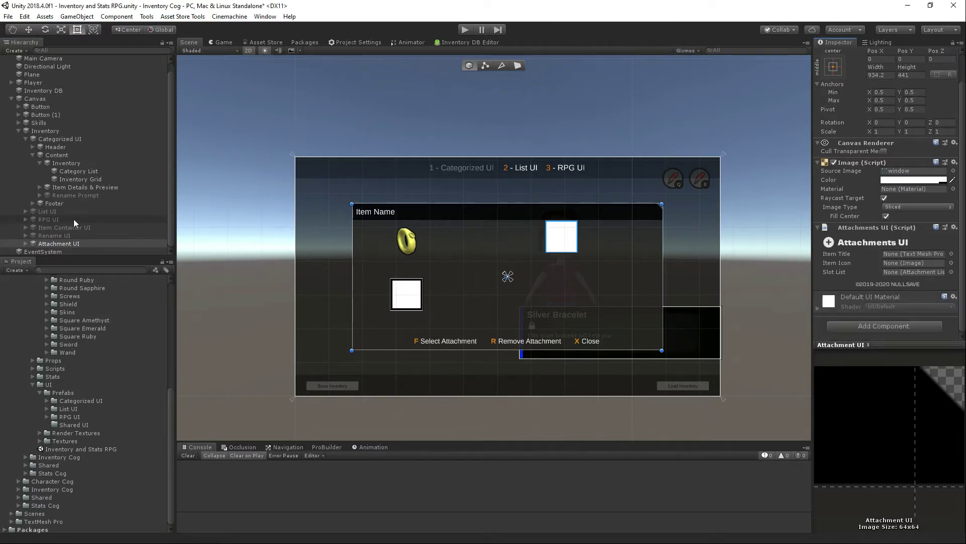
Assign Title as the Item Title and the Item Icon image as the Item Icon of the Attachments UI component
{"action": "left_click", "coordinate": [58, 243]}
{"action": "left_click", "coordinate": [26, 243]}
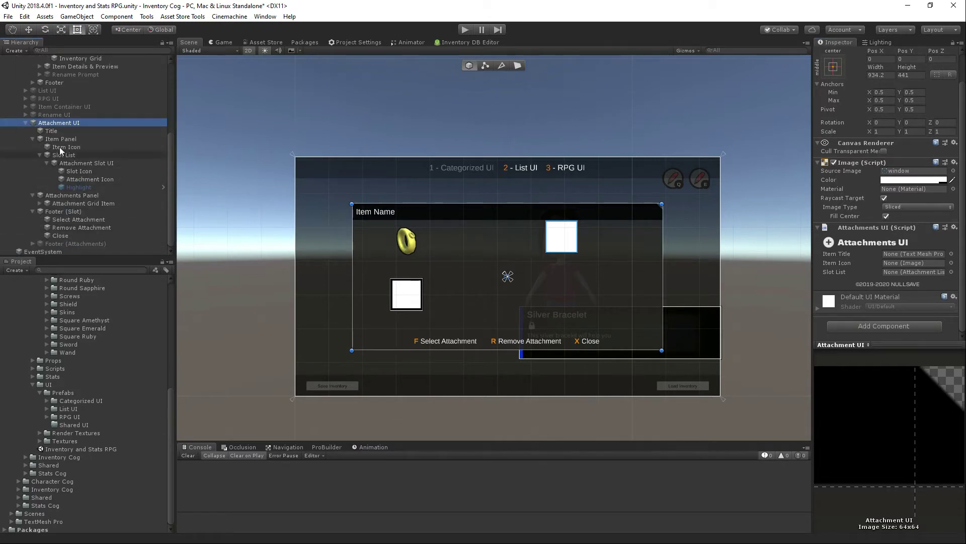
{"action": "left_click_drag", "start_coordinate": [51, 132], "coordinate": [909, 256]}
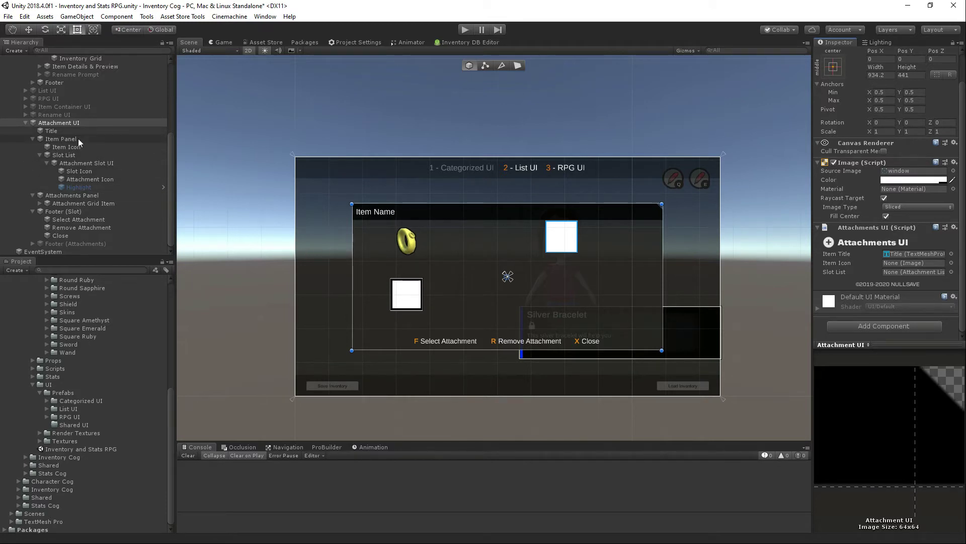
{"action": "left_click_drag", "start_coordinate": [70, 147], "coordinate": [904, 263]}
{"action": "left_click", "coordinate": [64, 156]}
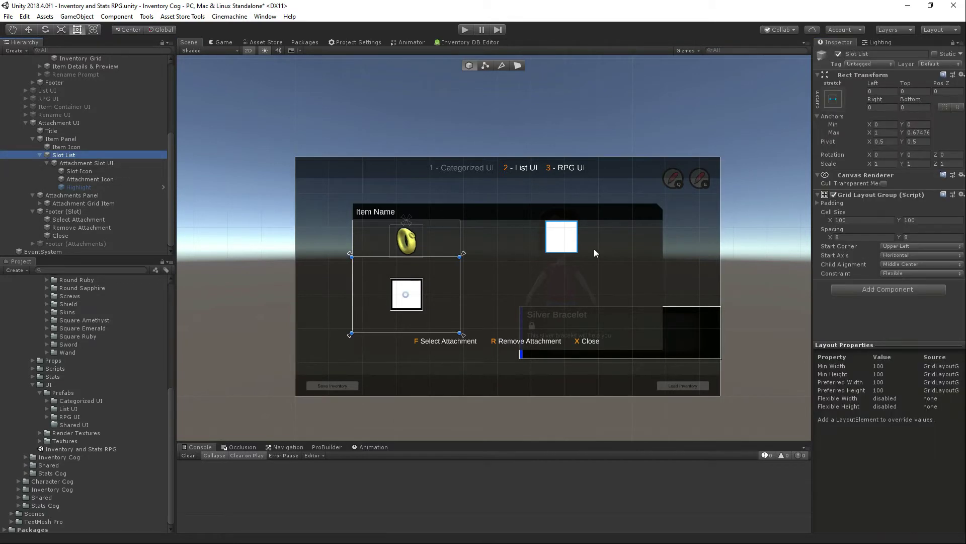
{"action": "left_click", "coordinate": [906, 290]}
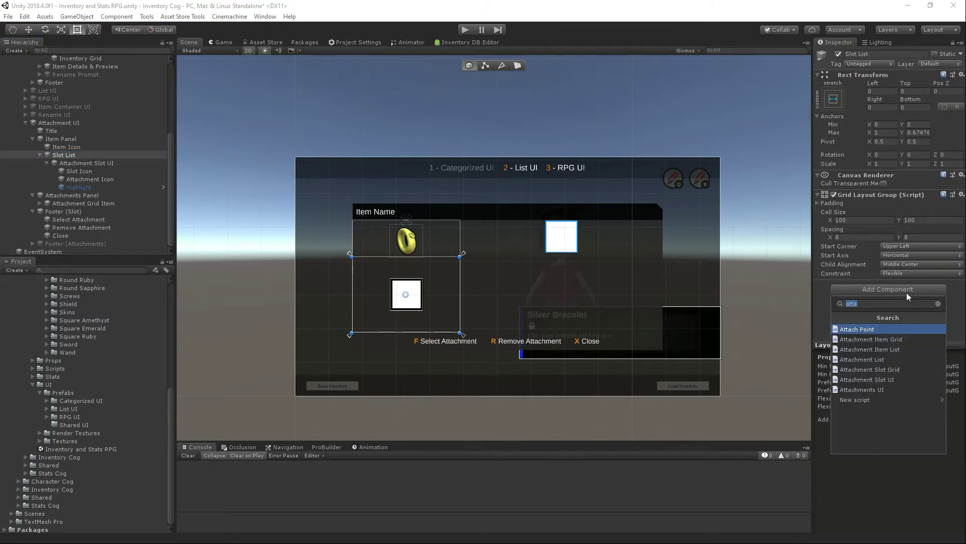
{"action": "left_click", "coordinate": [886, 360]}
{"action": "scroll", "coordinate": [883, 297], "scroll_direction": "down", "scroll_amount": 3}
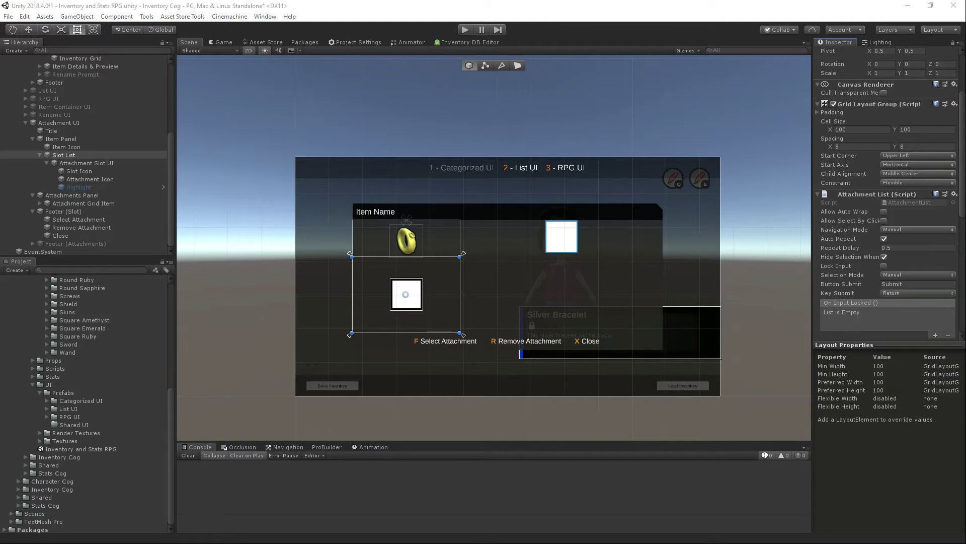
{"action": "left_click", "coordinate": [954, 194]}
{"action": "left_click", "coordinate": [880, 221]}
Add the Attachment Slot Grid component to the Slot List object and review its settings
{"action": "left_click", "coordinate": [888, 288]}
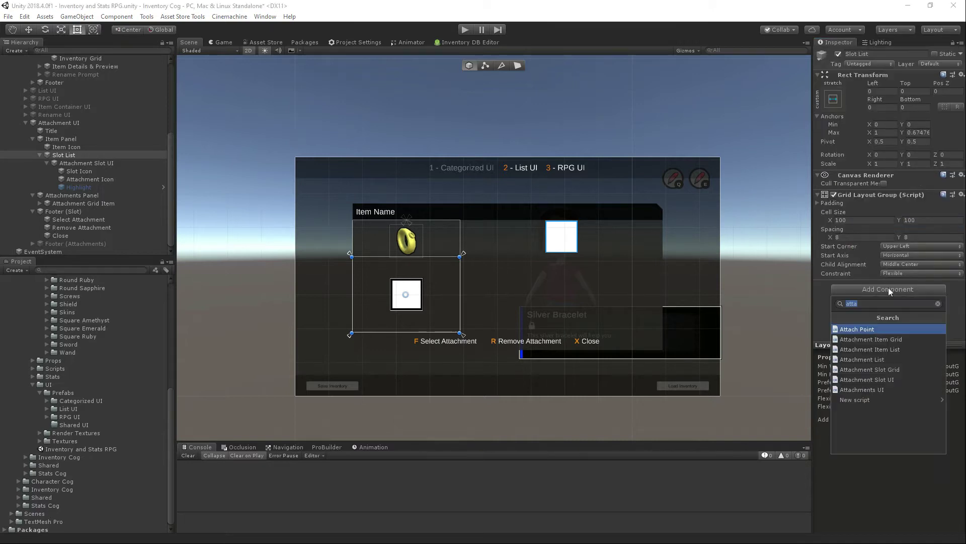
{"action": "key", "text": "Down"}
{"action": "key", "text": "Down"}
{"action": "key", "text": "Down"}
{"action": "key", "text": "Down"}
{"action": "key", "text": "Return"}
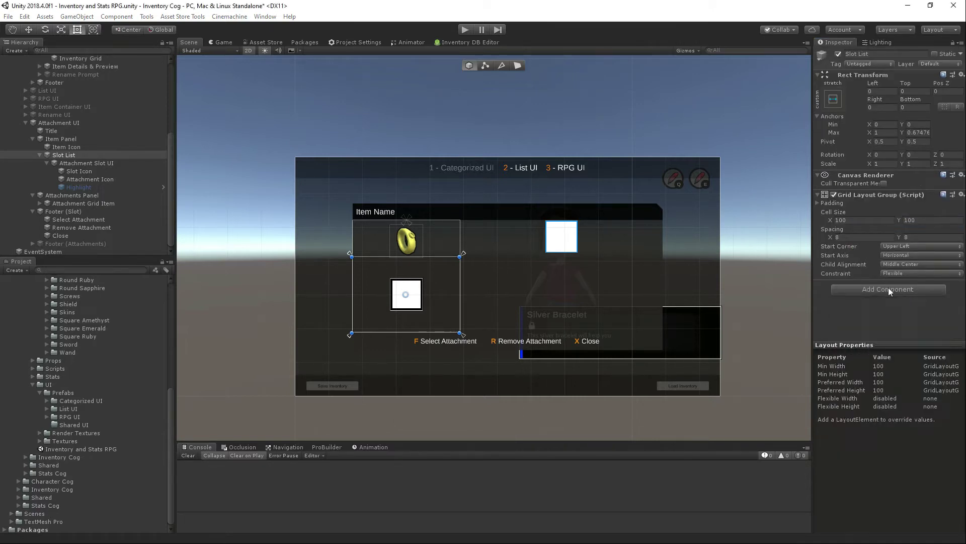
{"action": "scroll", "coordinate": [890, 287], "scroll_direction": "down", "scroll_amount": 5}
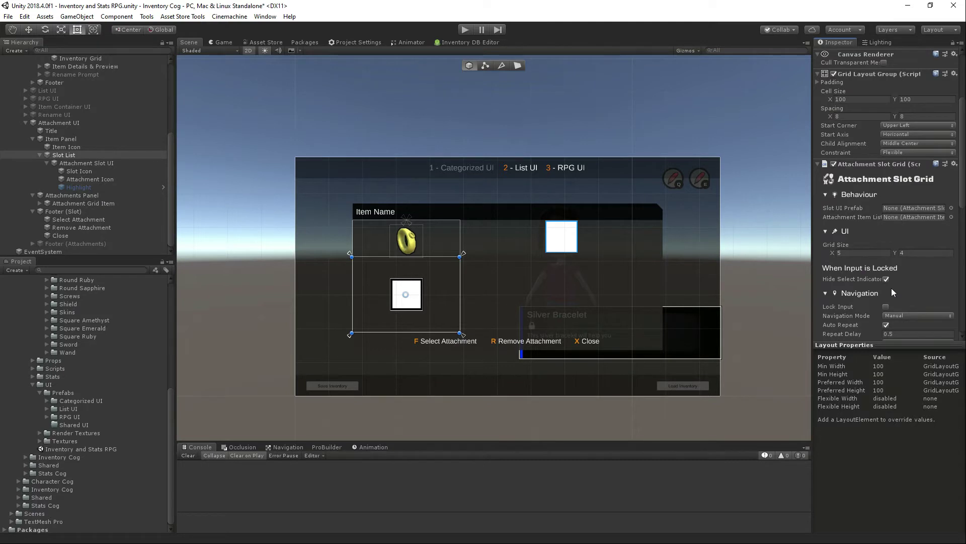
{"action": "scroll", "coordinate": [890, 272], "scroll_direction": "down", "scroll_amount": 2}
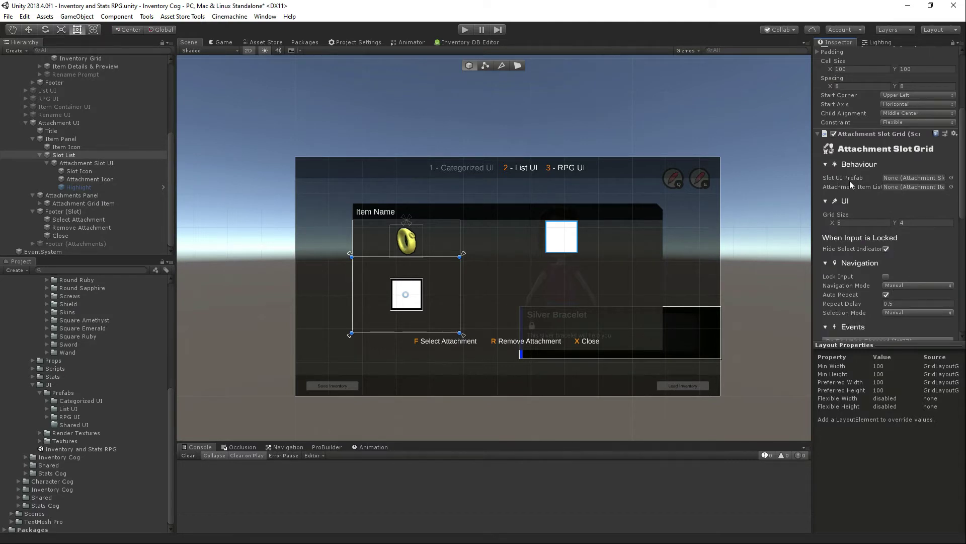
Add the Attachment Slot UI component to the Attachment Slot UI object under Slot List
{"action": "left_click", "coordinate": [74, 163]}
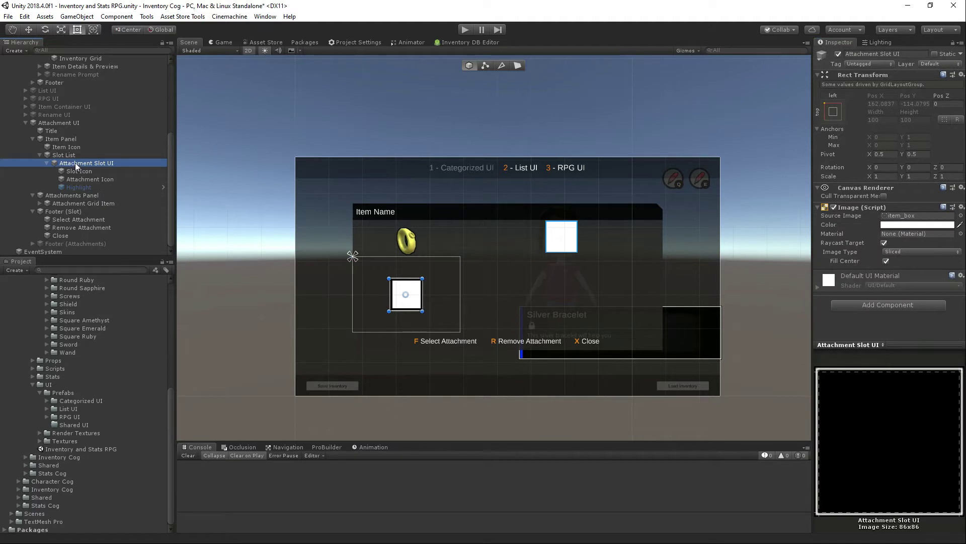
{"action": "left_click", "coordinate": [867, 304]}
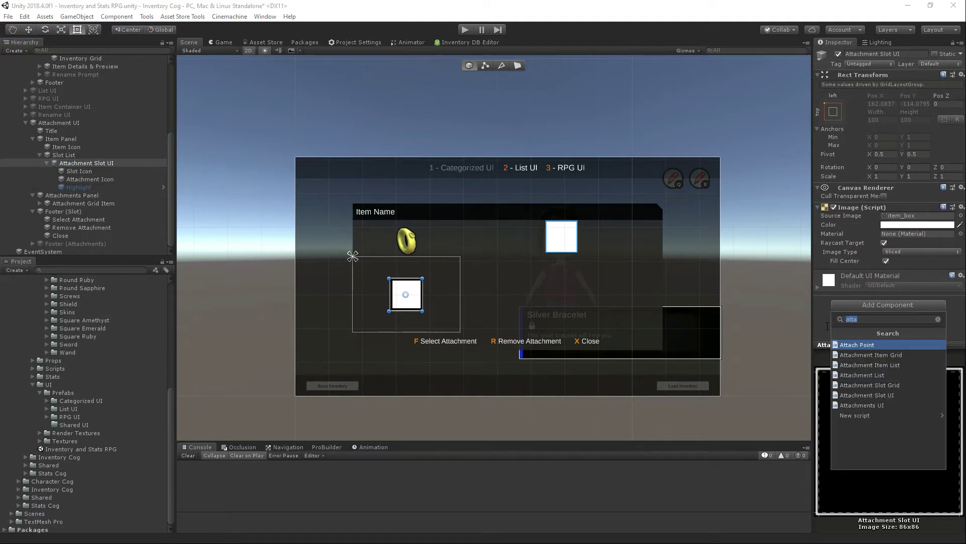
{"action": "left_click", "coordinate": [857, 395]}
{"action": "scroll", "coordinate": [854, 297], "scroll_direction": "down", "scroll_amount": 3}
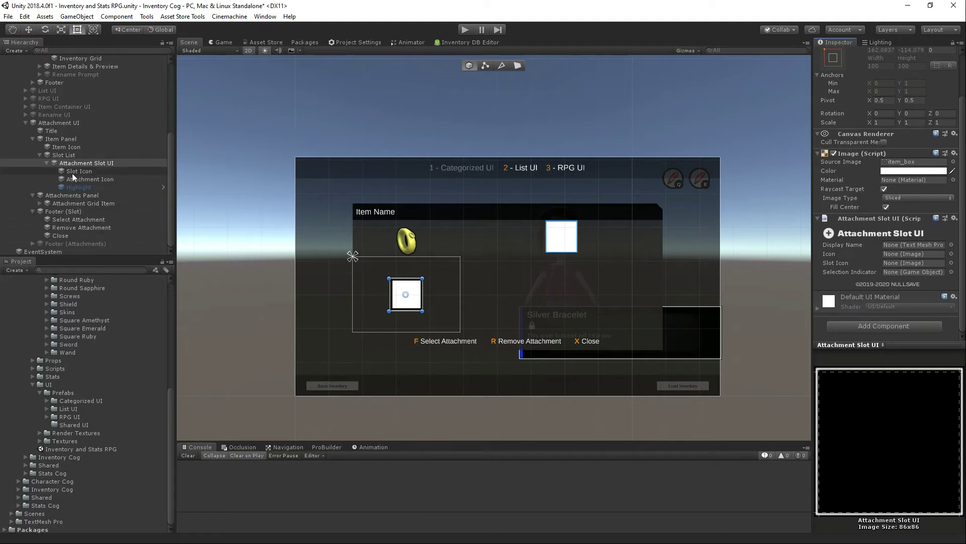
Assign Slot Icon, Attachment Icon and Highlight to the Attachment Slot UI component's references, and save the object as a prefab in Shared UI
{"action": "left_click_drag", "start_coordinate": [72, 173], "coordinate": [897, 266]}
{"action": "left_click_drag", "start_coordinate": [90, 179], "coordinate": [896, 256]}
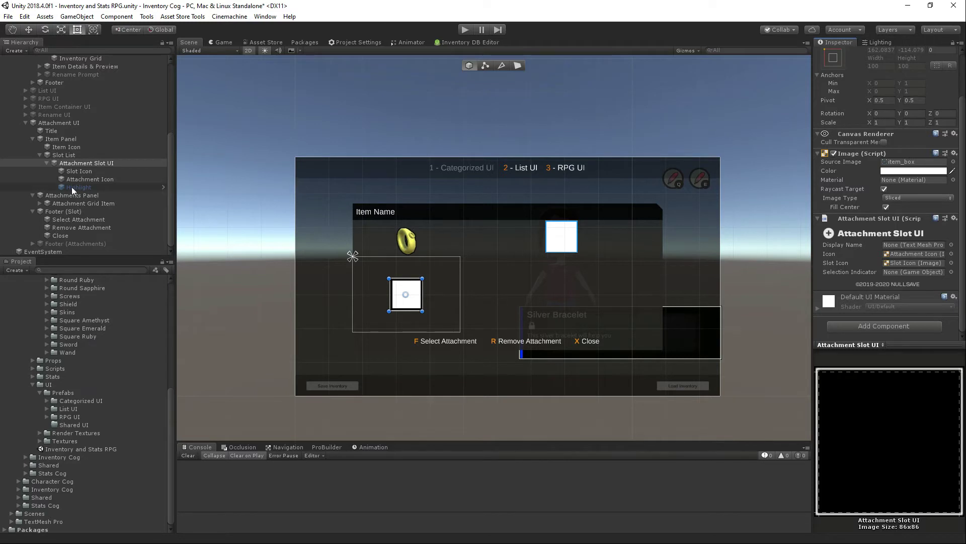
{"action": "left_click_drag", "start_coordinate": [72, 186], "coordinate": [904, 270]}
{"action": "left_click_drag", "start_coordinate": [76, 164], "coordinate": [80, 433]}
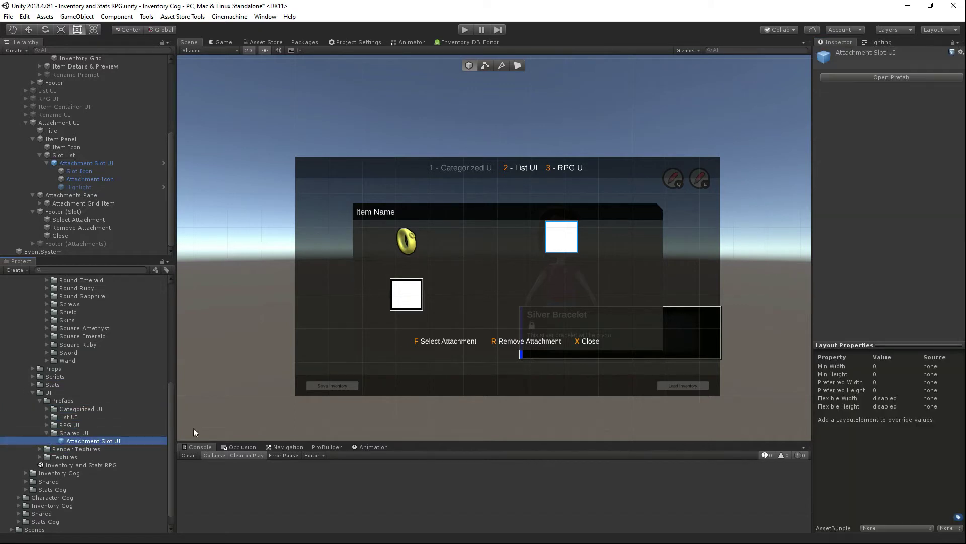
Duplicate Attachment Slot UI five times to preview the slot layout, and delete all slot instances from Slot List
{"action": "left_click", "coordinate": [70, 163]}
{"action": "left_click", "coordinate": [46, 162]}
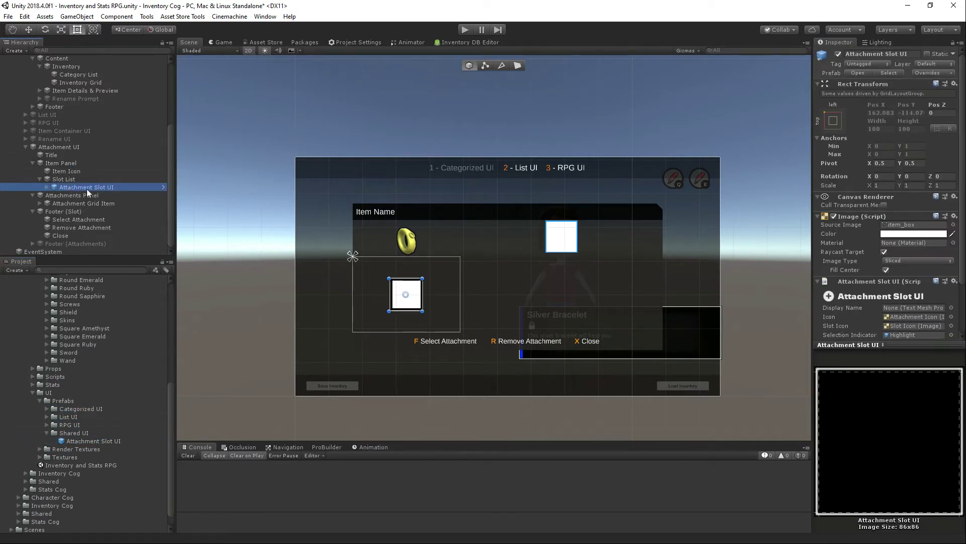
{"action": "key", "text": "ctrl+d"}
{"action": "key", "text": "ctrl+d"}
{"action": "key", "text": "ctrl+d"}
{"action": "key", "text": "ctrl+d"}
{"action": "key", "text": "ctrl+d"}
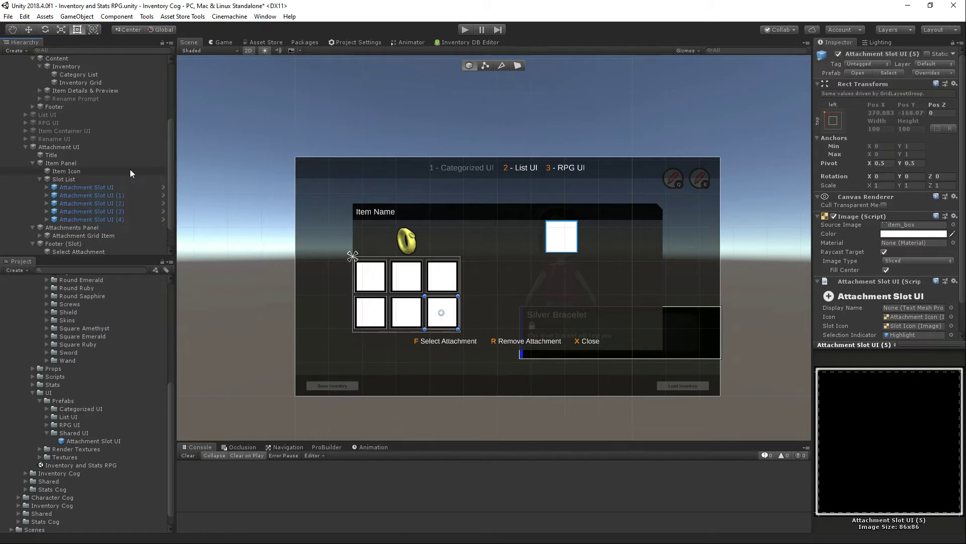
{"action": "left_click", "coordinate": [86, 187], "text": "shift"}
{"action": "key", "text": "Delete"}
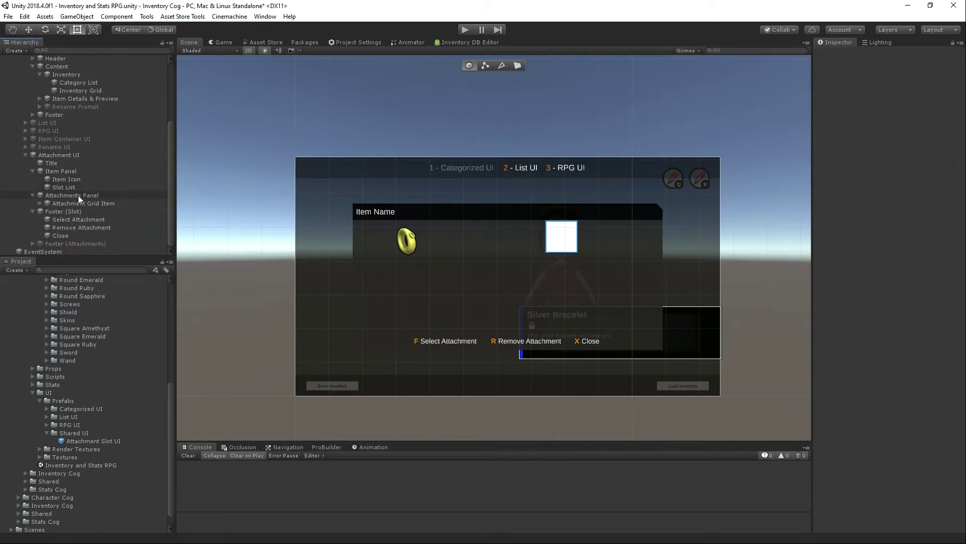
Assign the Attachment Slot UI prefab from Shared UI as the Slot UI Prefab of Slot List's Attachment Slot Grid
{"action": "left_click", "coordinate": [65, 187]}
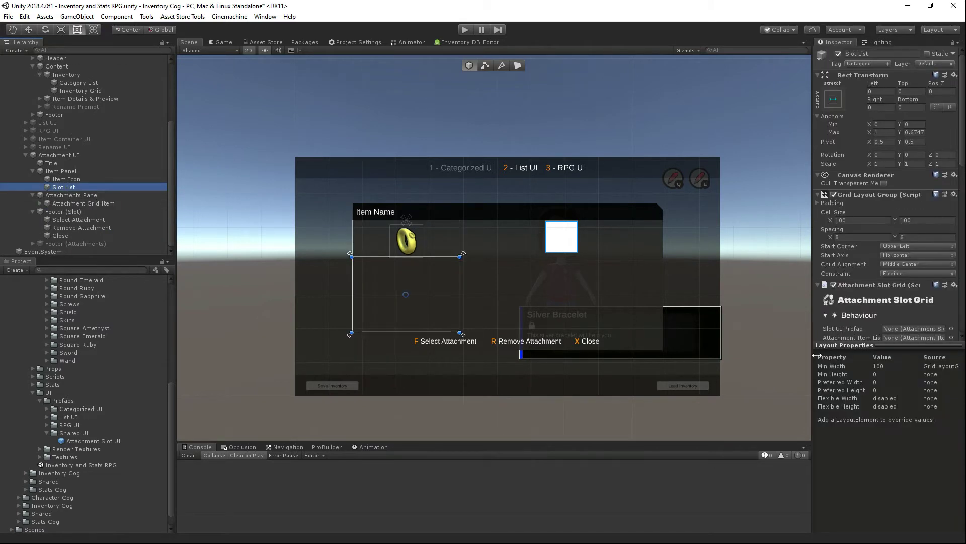
{"action": "scroll", "coordinate": [850, 315], "scroll_direction": "down", "scroll_amount": 1}
{"action": "scroll", "coordinate": [856, 300], "scroll_direction": "down", "scroll_amount": 1}
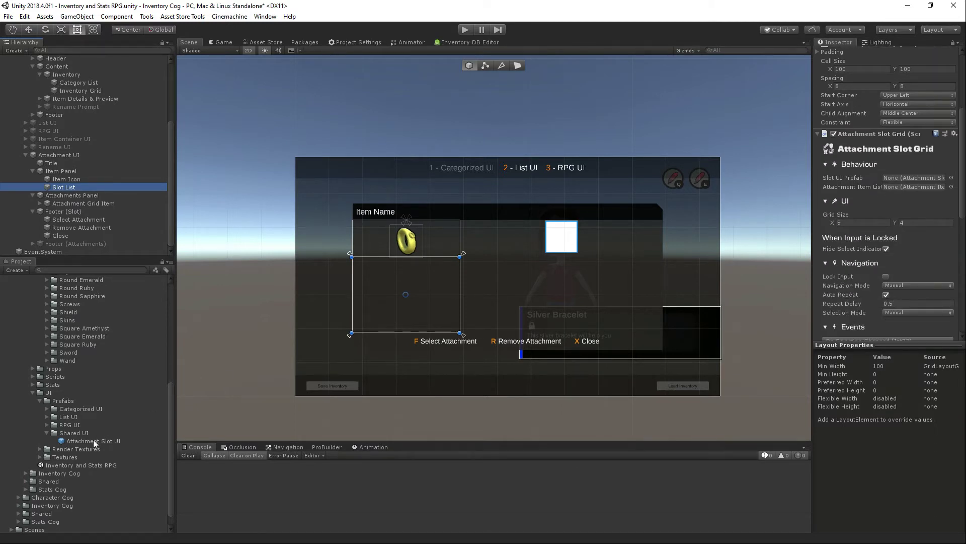
{"action": "left_click_drag", "start_coordinate": [92, 440], "coordinate": [908, 178]}
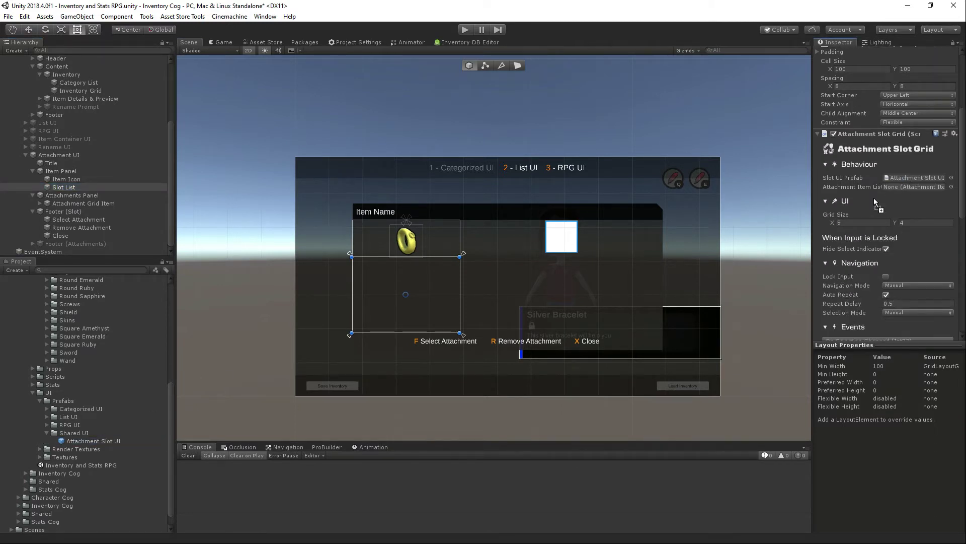
Set the Attachment Slot Grid's Grid Size to X 3 and Y 2 and its Navigation Mode to By Button
{"action": "left_click", "coordinate": [866, 223]}
{"action": "type", "text": "3"}
{"action": "key", "text": "Tab"}
{"action": "type", "text": "2"}
{"action": "scroll", "coordinate": [875, 221], "scroll_direction": "down", "scroll_amount": 3}
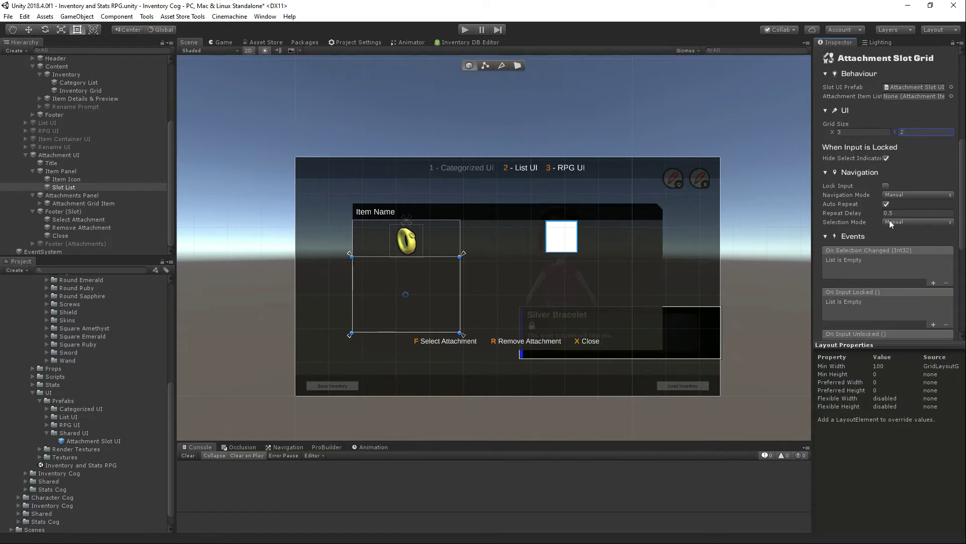
{"action": "left_click", "coordinate": [906, 195]}
{"action": "left_click", "coordinate": [905, 218]}
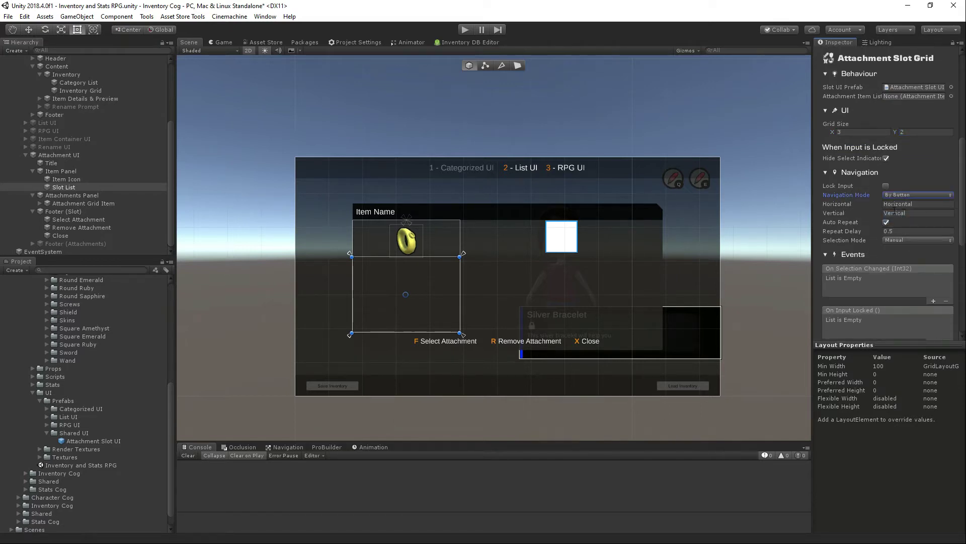
{"action": "scroll", "coordinate": [859, 239], "scroll_direction": "down", "scroll_amount": 4}
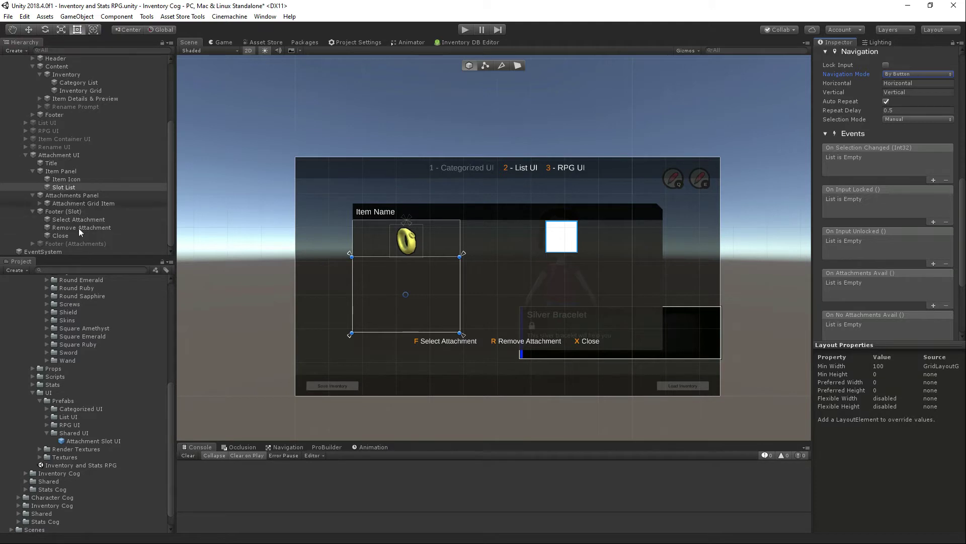
Temporarily enable Footer (Attachments) to preview it over the slot footer, leaving it disabled
{"action": "left_click", "coordinate": [81, 244]}
{"action": "left_click", "coordinate": [841, 55]}
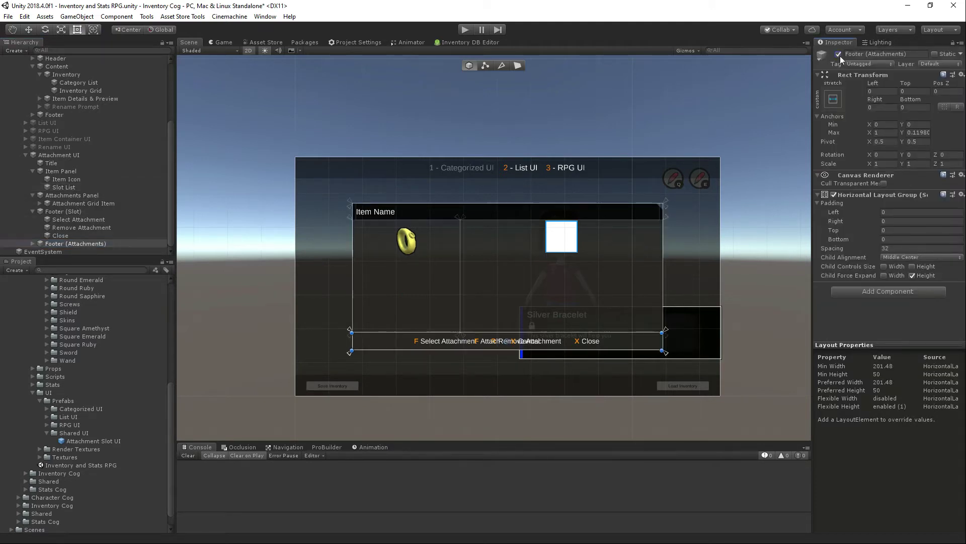
{"action": "left_click", "coordinate": [841, 56]}
{"action": "left_click", "coordinate": [838, 54]}
{"action": "left_click", "coordinate": [838, 54]}
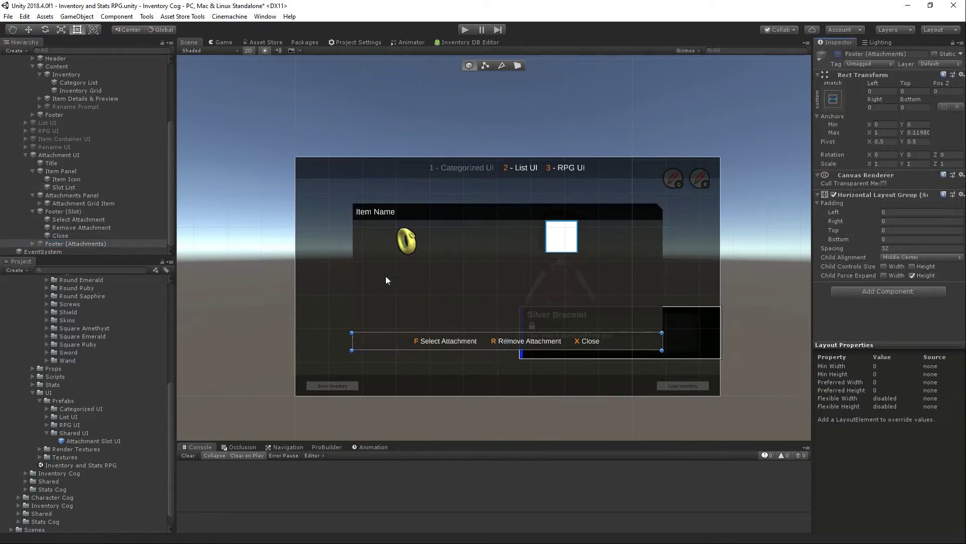
Add two entries to the On Input Locked event of Slot List's Attachment Slot Grid
{"action": "left_click", "coordinate": [73, 187]}
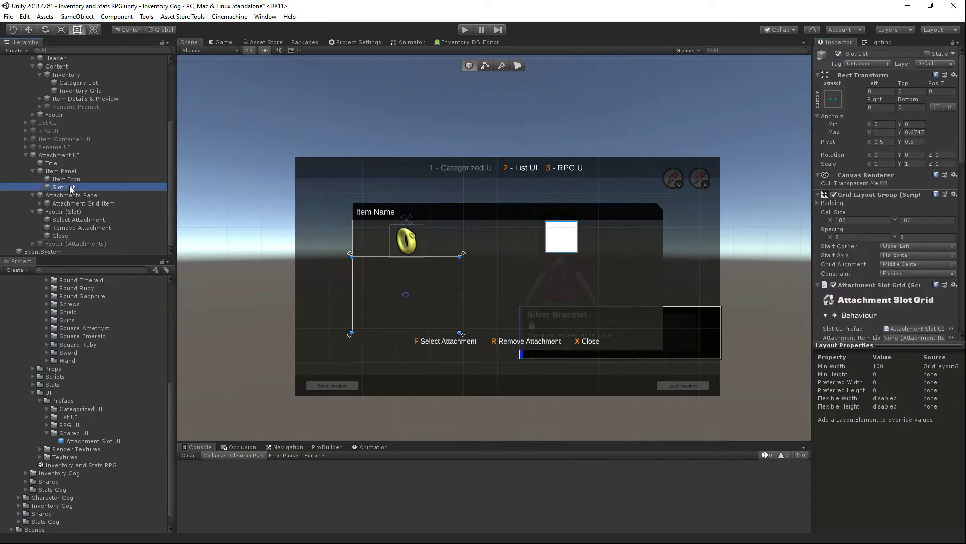
{"action": "scroll", "coordinate": [915, 226], "scroll_direction": "down", "scroll_amount": 3}
{"action": "scroll", "coordinate": [914, 226], "scroll_direction": "down", "scroll_amount": 9}
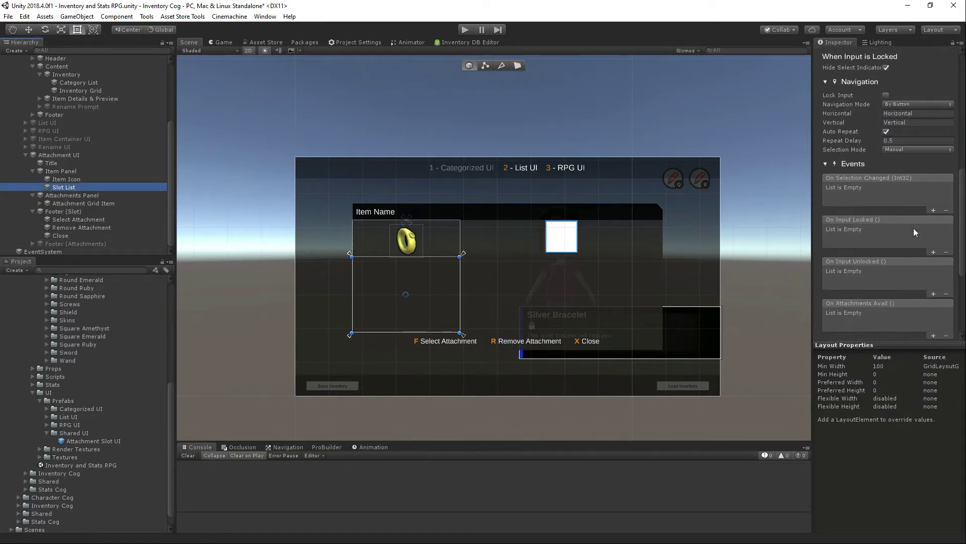
{"action": "scroll", "coordinate": [913, 232], "scroll_direction": "down", "scroll_amount": 1}
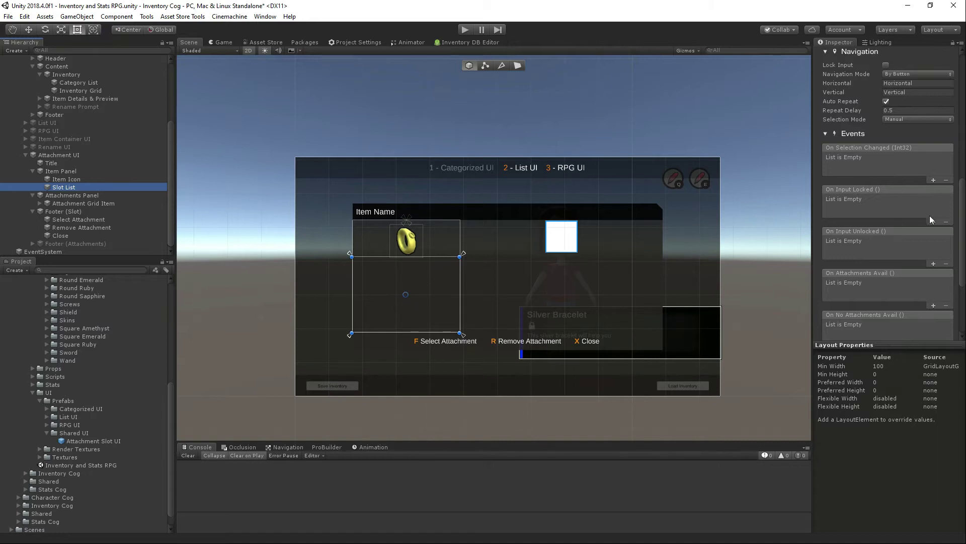
{"action": "scroll", "coordinate": [919, 218], "scroll_direction": "down", "scroll_amount": 3}
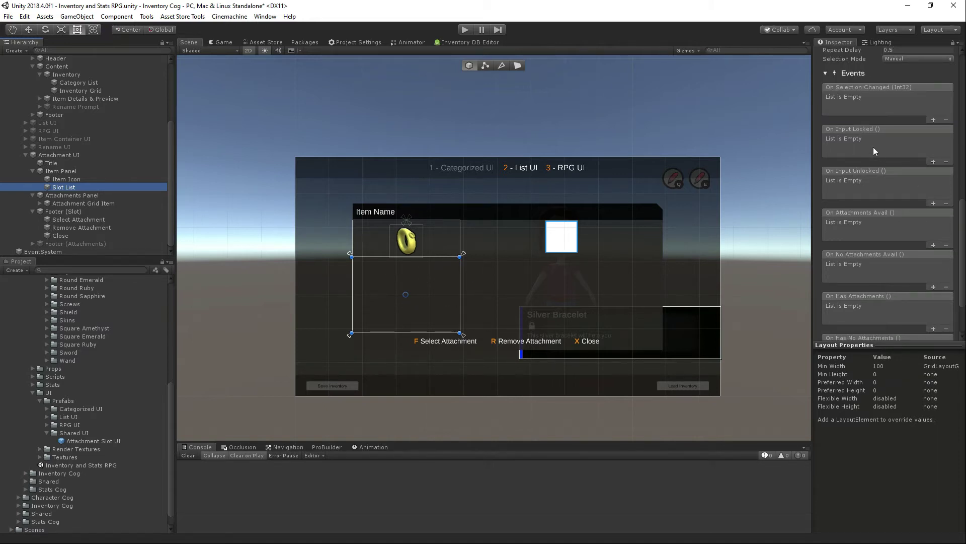
{"action": "left_click", "coordinate": [933, 162]}
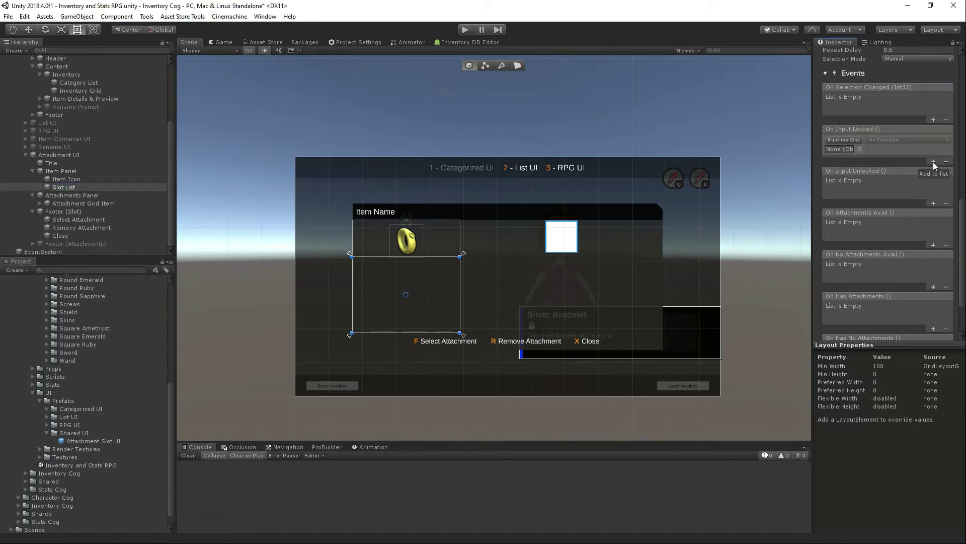
{"action": "left_click", "coordinate": [934, 162]}
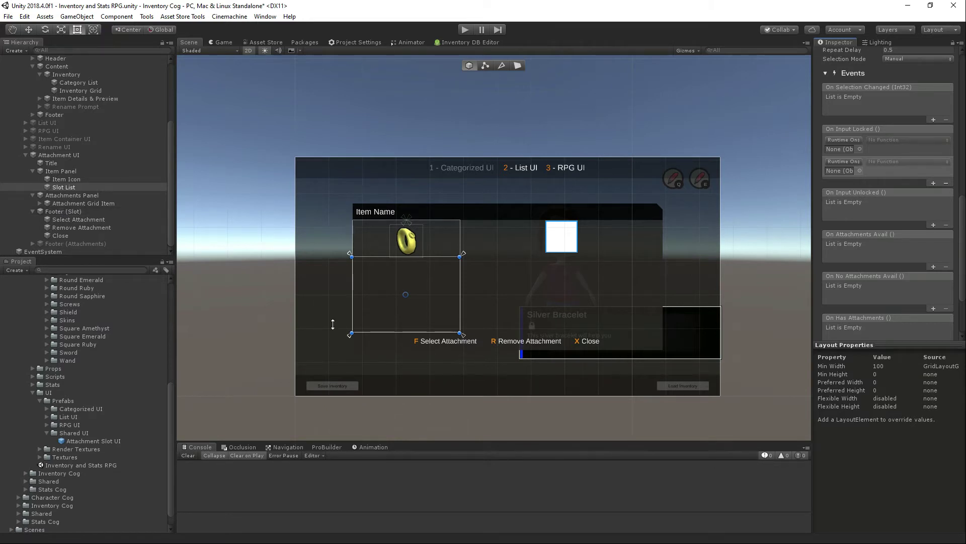
Make On Input Locked deactivate Footer (Slot) and activate Footer (Attachments) using GameObject.SetActive
{"action": "left_click_drag", "start_coordinate": [52, 211], "coordinate": [846, 150]}
{"action": "left_click", "coordinate": [906, 139]}
{"action": "mouse_move", "coordinate": [886, 161]}
{"action": "left_click", "coordinate": [806, 243]}
{"action": "left_click_drag", "start_coordinate": [710, 202], "coordinate": [840, 171]}
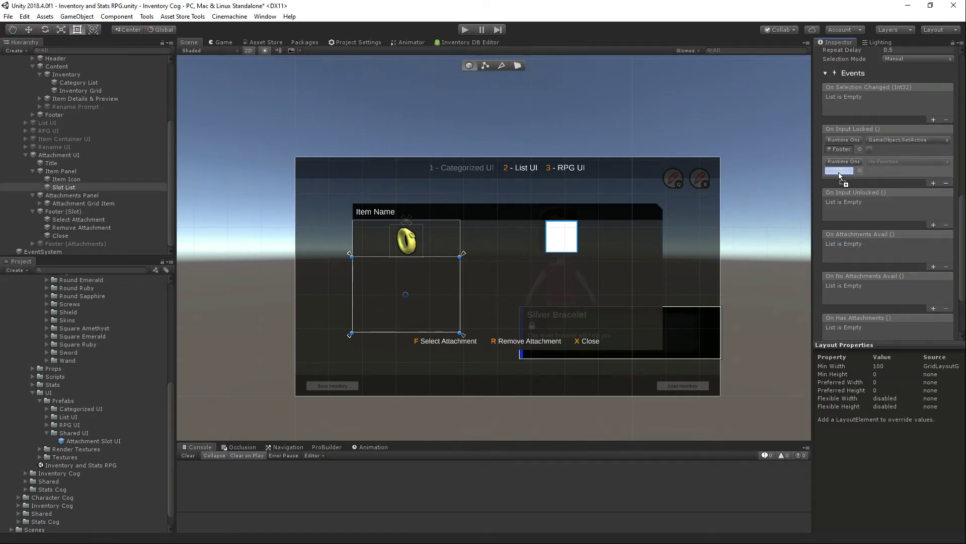
{"action": "left_click", "coordinate": [901, 162]}
{"action": "mouse_move", "coordinate": [892, 187]}
{"action": "left_click", "coordinate": [772, 264]}
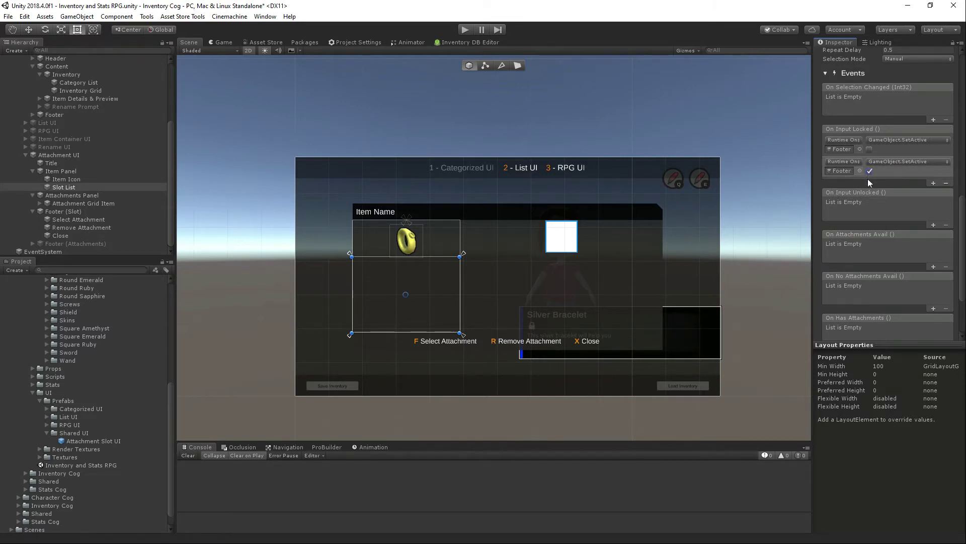
Add two entries to On Input Unlocked and make the first one activate Footer (Slot) using GameObject.SetActive
{"action": "left_click", "coordinate": [932, 225]}
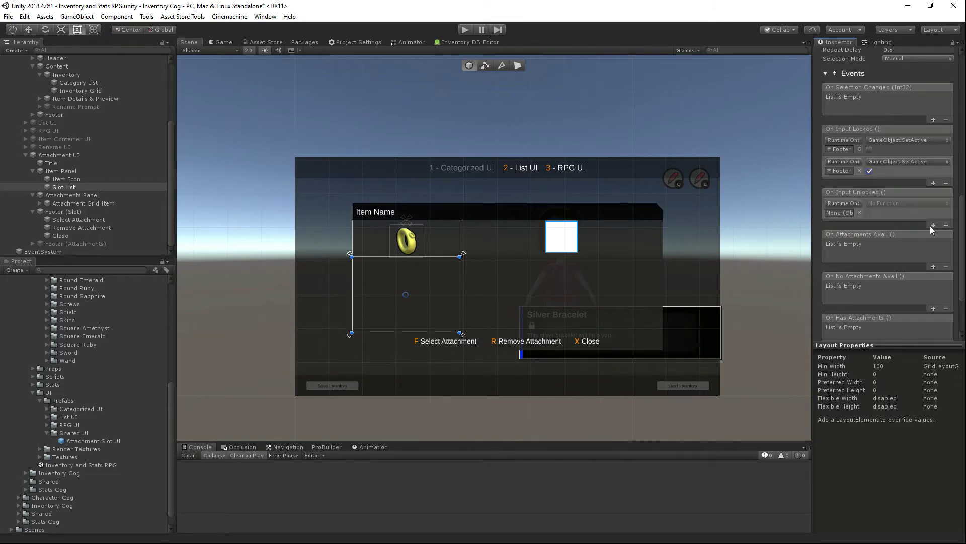
{"action": "left_click", "coordinate": [932, 225]}
{"action": "scroll", "coordinate": [924, 217], "scroll_direction": "down", "scroll_amount": 3}
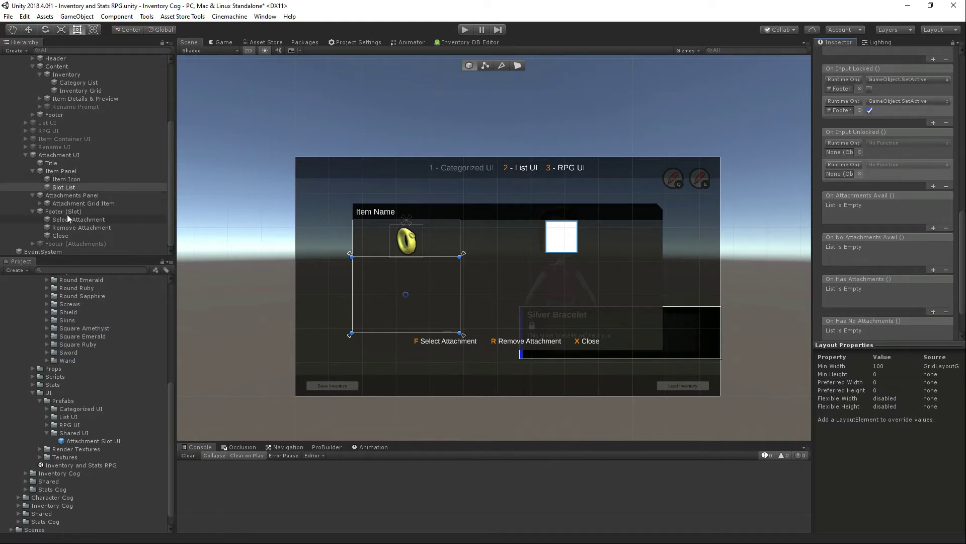
{"action": "left_click_drag", "start_coordinate": [66, 212], "coordinate": [839, 152]}
{"action": "left_click", "coordinate": [888, 143]}
{"action": "mouse_move", "coordinate": [892, 169]}
{"action": "left_click", "coordinate": [785, 245]}
{"action": "left_click", "coordinate": [870, 152]}
Make the second On Input Unlocked entry deactivate Footer (Attachments) using GameObject.SetActive
{"action": "left_click_drag", "start_coordinate": [65, 244], "coordinate": [838, 174]}
{"action": "left_click", "coordinate": [882, 164]}
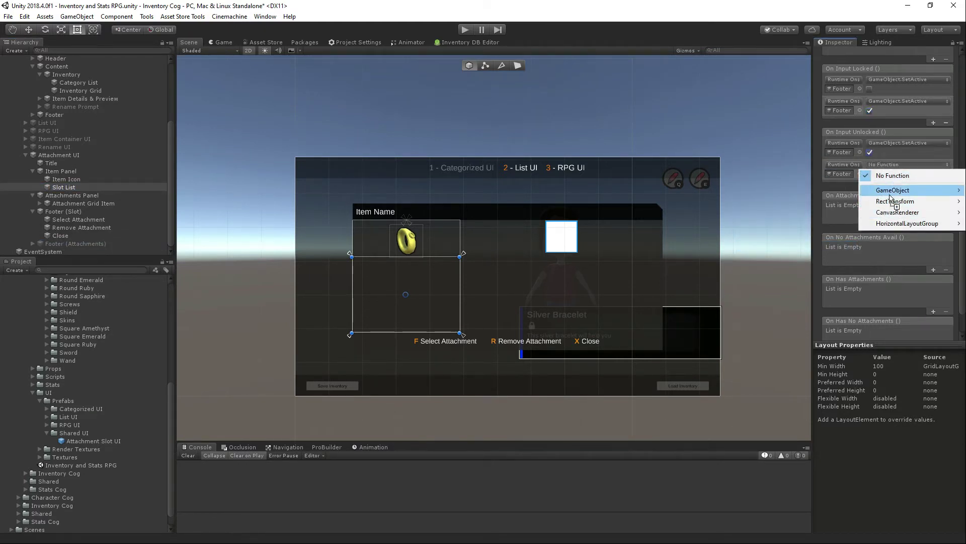
{"action": "mouse_move", "coordinate": [886, 188]}
{"action": "left_click", "coordinate": [816, 243]}
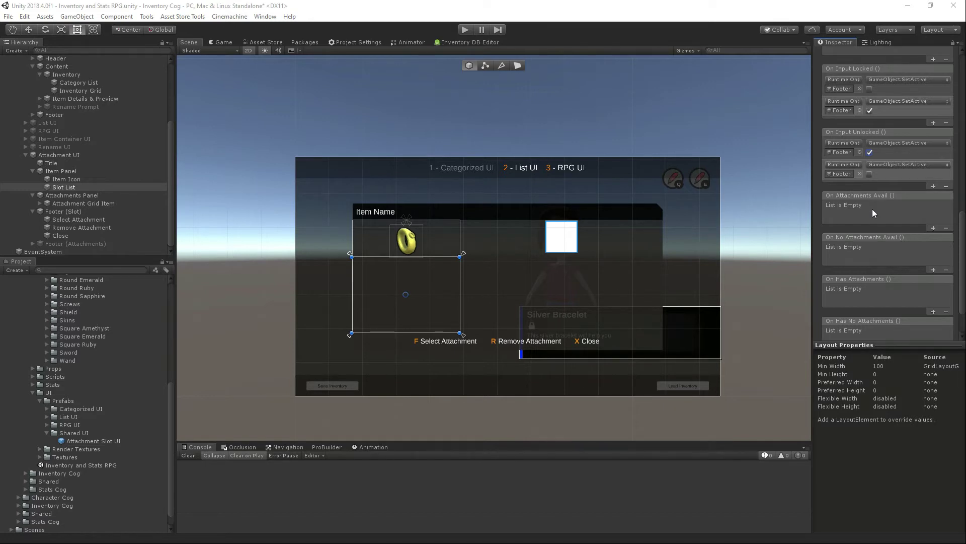
Add an On Attachments Avail entry that activates Select Attachment using GameObject.SetActive
{"action": "left_click", "coordinate": [933, 228]}
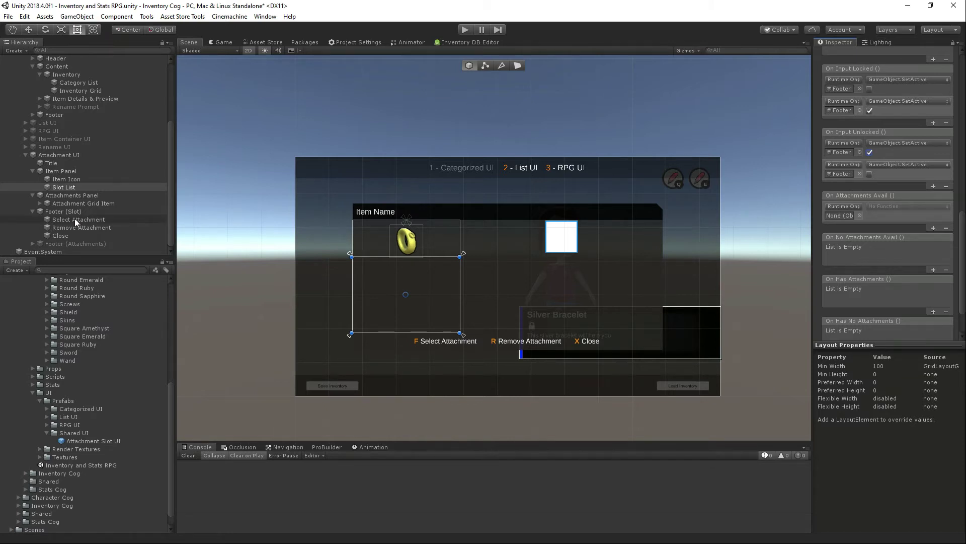
{"action": "left_click_drag", "start_coordinate": [74, 218], "coordinate": [839, 216]}
{"action": "left_click", "coordinate": [881, 207]}
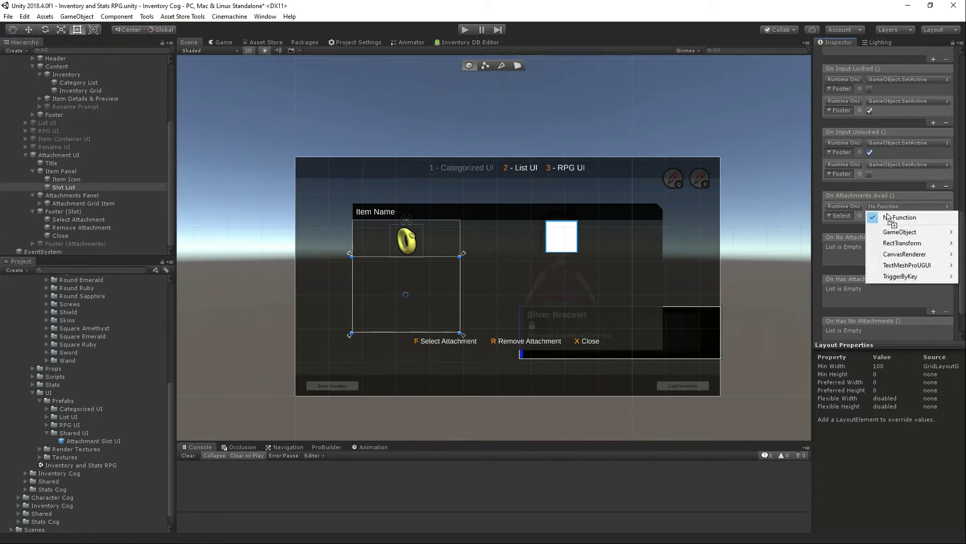
{"action": "left_click", "coordinate": [765, 319]}
{"action": "left_click", "coordinate": [870, 215]}
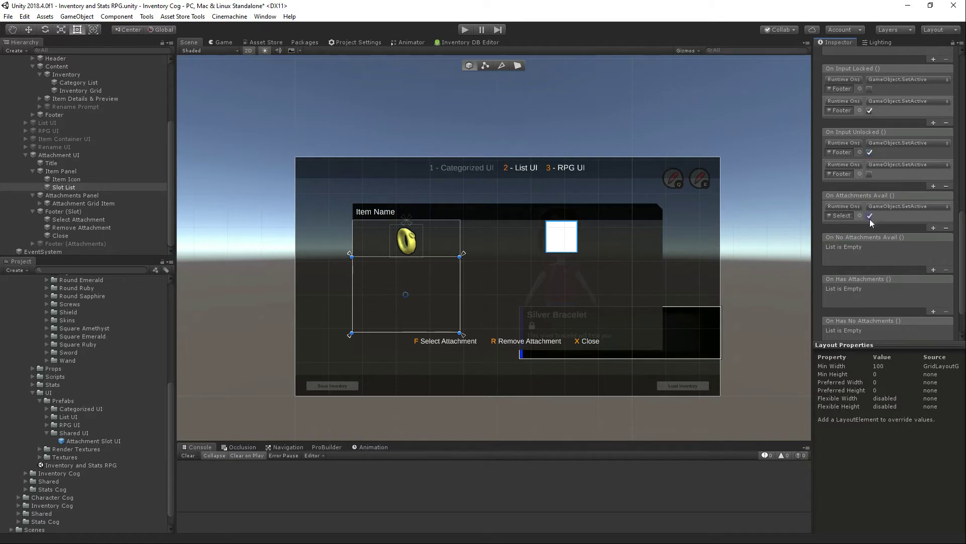
Add an On No Attachments Avail entry that deactivates Select Attachment using GameObject.SetActive
{"action": "left_click", "coordinate": [934, 270]}
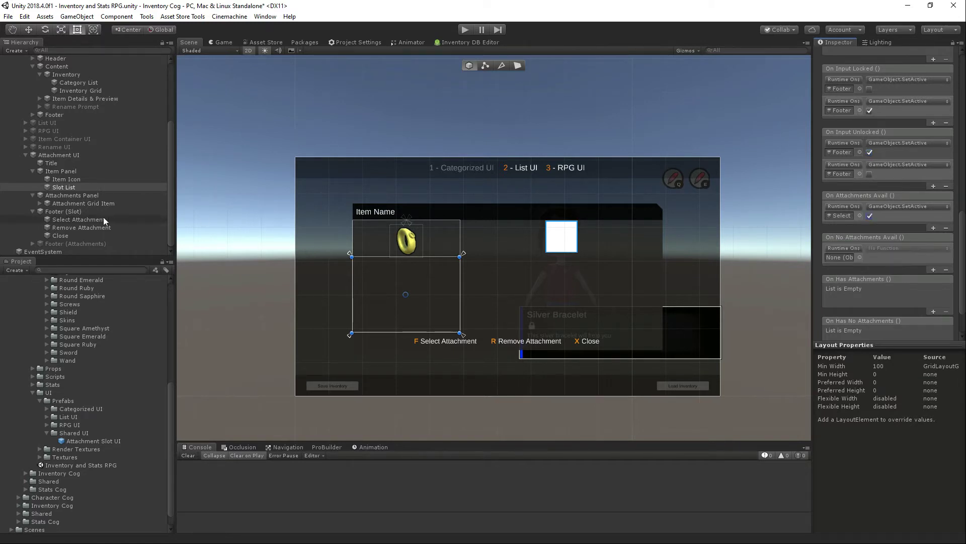
{"action": "left_click_drag", "start_coordinate": [104, 219], "coordinate": [840, 258]}
{"action": "left_click", "coordinate": [906, 248]}
{"action": "mouse_move", "coordinate": [899, 273]}
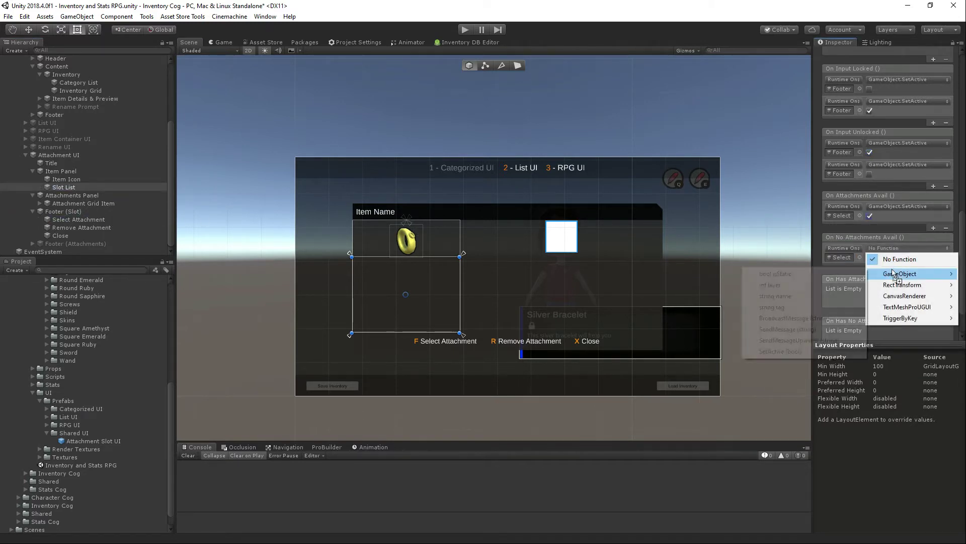
{"action": "left_click", "coordinate": [780, 352]}
Add one entry each to On Has Attachments and On Has No Attachments, making the former activate Remove Attachment using GameObject.SetActive
{"action": "scroll", "coordinate": [899, 276], "scroll_direction": "down", "scroll_amount": 2}
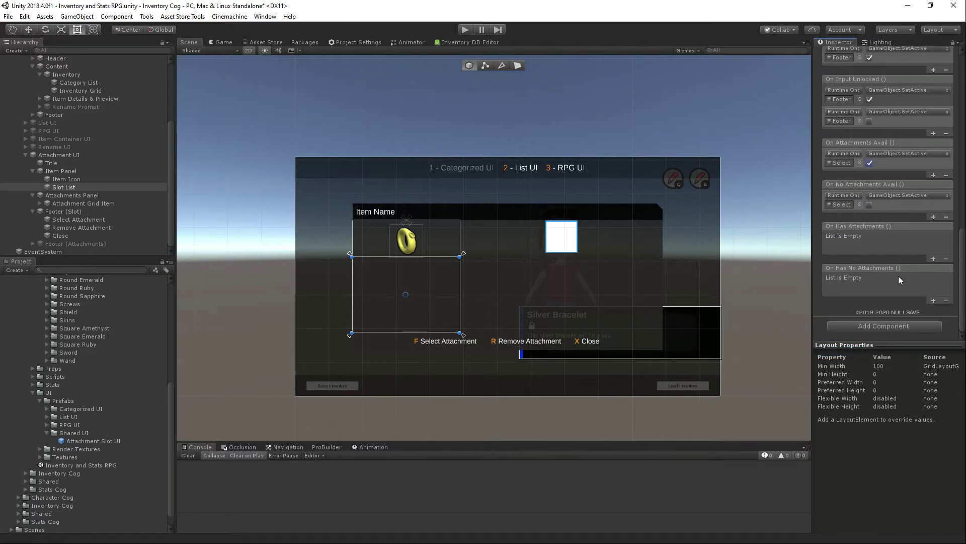
{"action": "left_click", "coordinate": [933, 258]}
{"action": "left_click", "coordinate": [932, 301]}
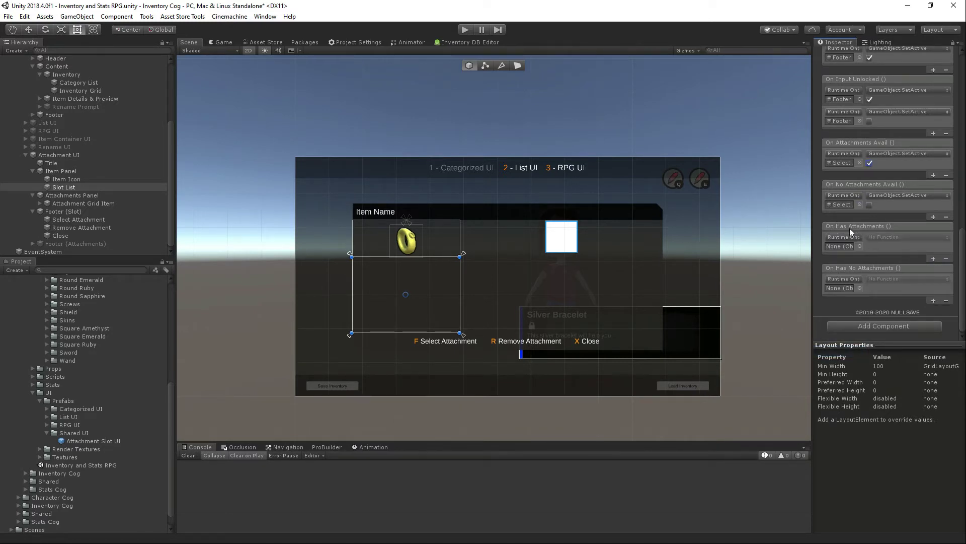
{"action": "left_click_drag", "start_coordinate": [107, 228], "coordinate": [839, 246]}
{"action": "left_click", "coordinate": [906, 237]}
{"action": "mouse_move", "coordinate": [901, 262]}
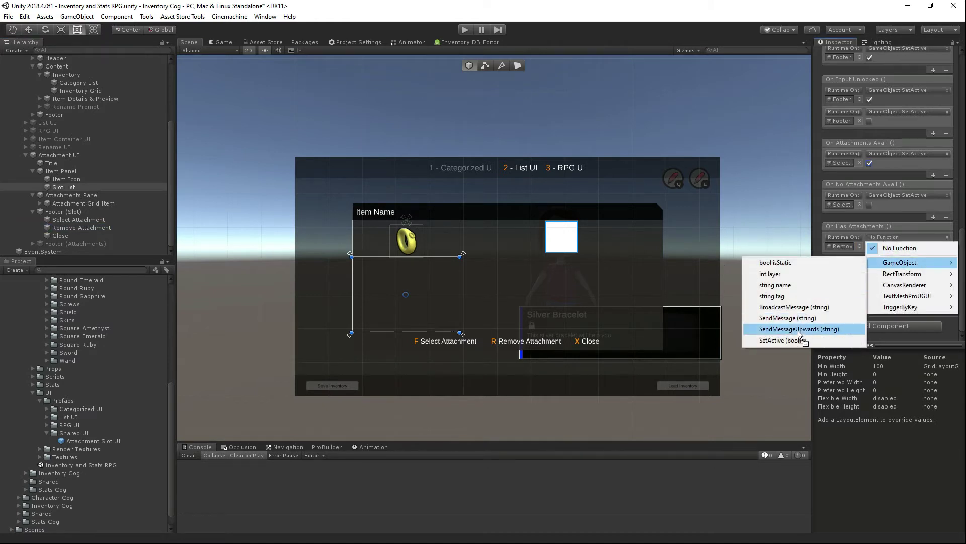
{"action": "left_click", "coordinate": [786, 340]}
{"action": "left_click", "coordinate": [869, 246]}
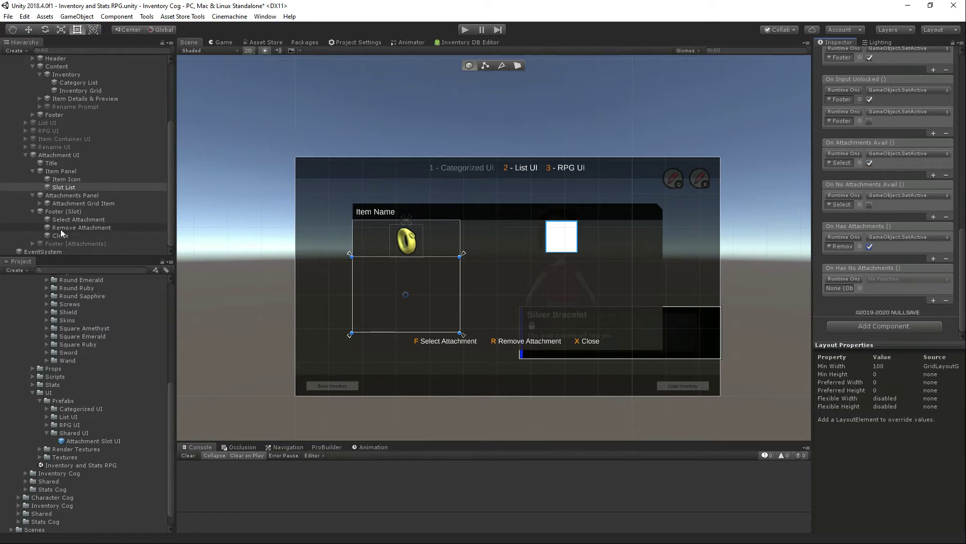
Make the On Has No Attachments entry deactivate Remove Attachment using GameObject.SetActive
{"action": "left_click_drag", "start_coordinate": [60, 229], "coordinate": [839, 288]}
{"action": "left_click", "coordinate": [912, 278]}
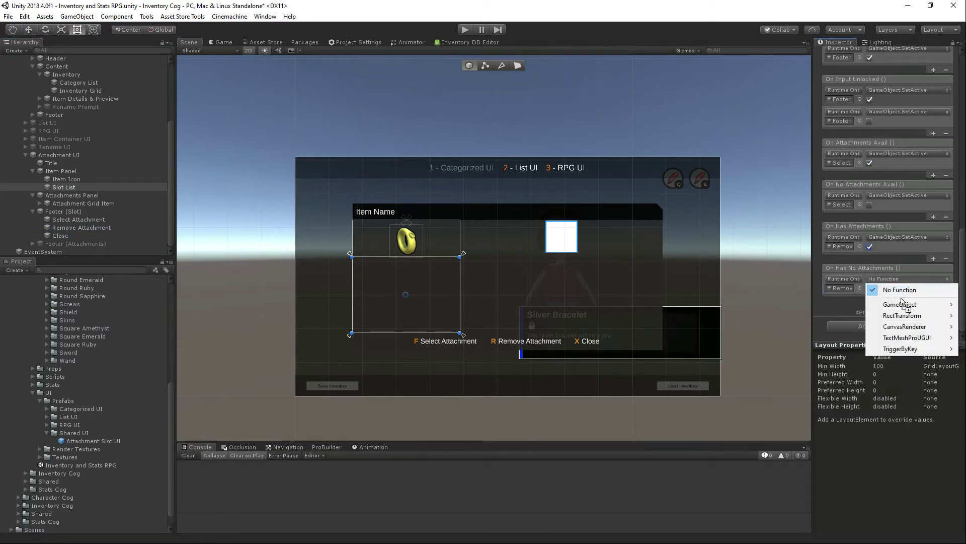
{"action": "mouse_move", "coordinate": [901, 304]}
{"action": "left_click", "coordinate": [783, 382]}
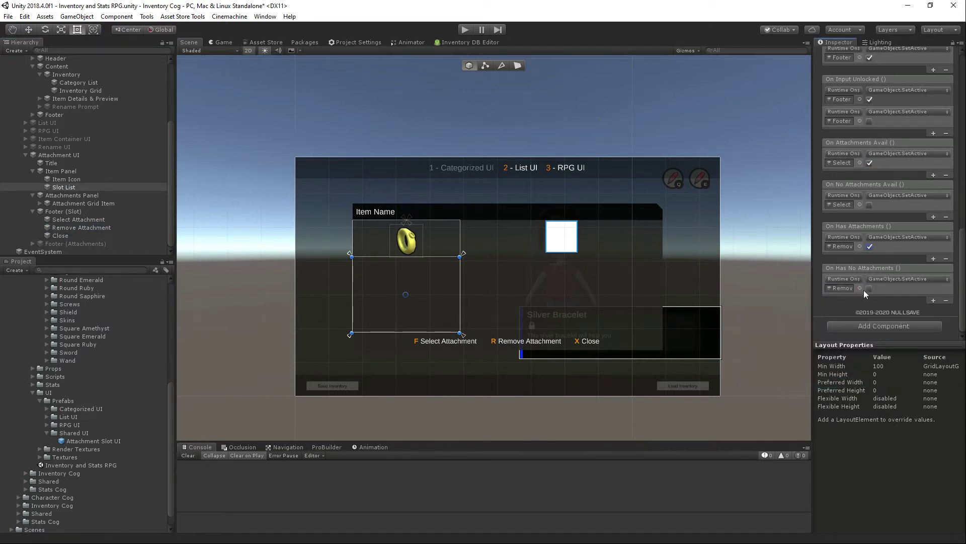
Assign the Slot List object to the Slot List reference of Attachment UI's Attachments UI component
{"action": "scroll", "coordinate": [871, 259], "scroll_direction": "up", "scroll_amount": 15}
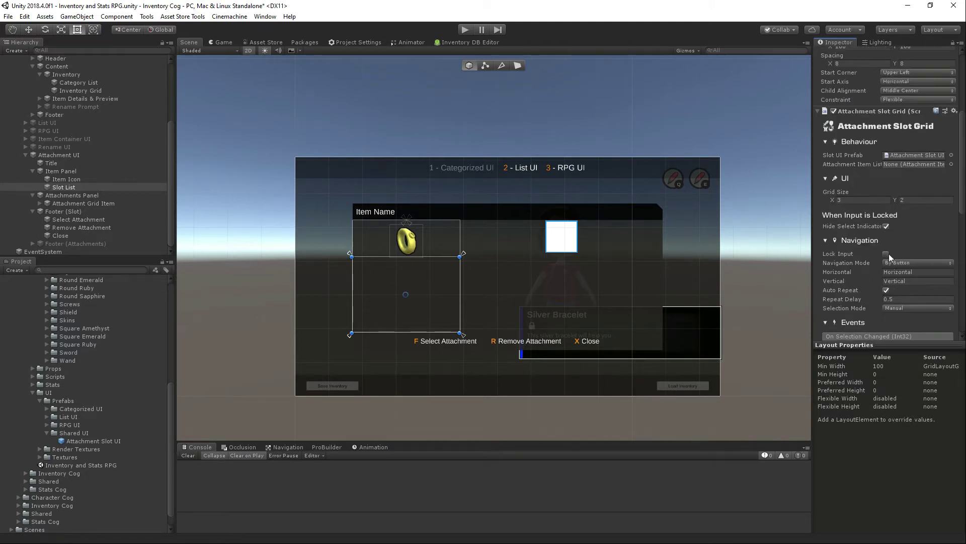
{"action": "left_click", "coordinate": [63, 152]}
{"action": "left_click_drag", "start_coordinate": [60, 183], "coordinate": [904, 276]}
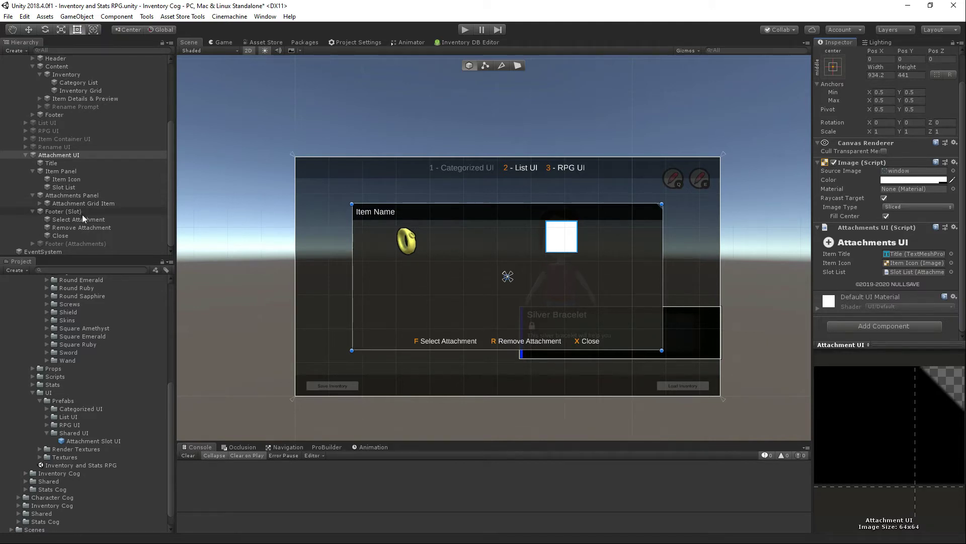
Add an Attachment Item Grid component to Attachments Panel
{"action": "left_click", "coordinate": [57, 173]}
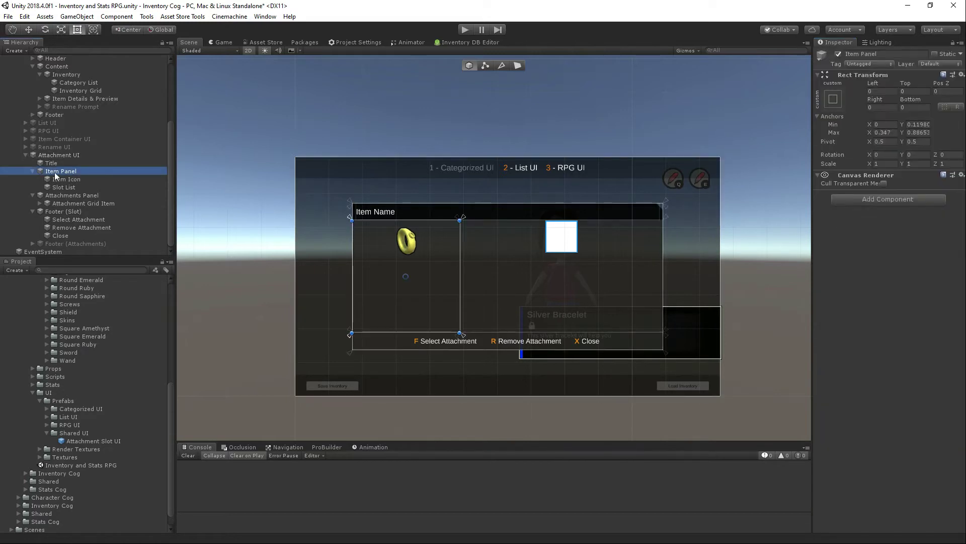
{"action": "left_click", "coordinate": [82, 197]}
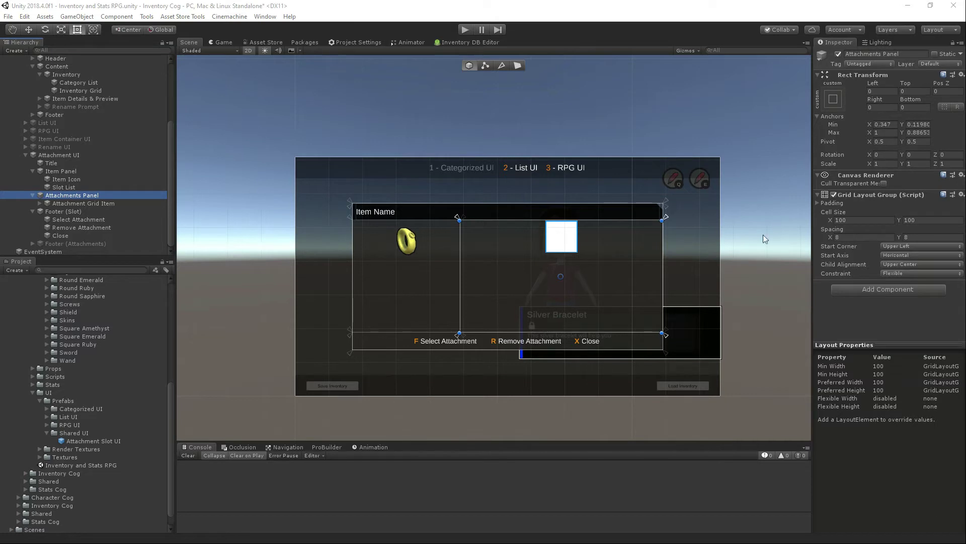
{"action": "left_click", "coordinate": [872, 289]}
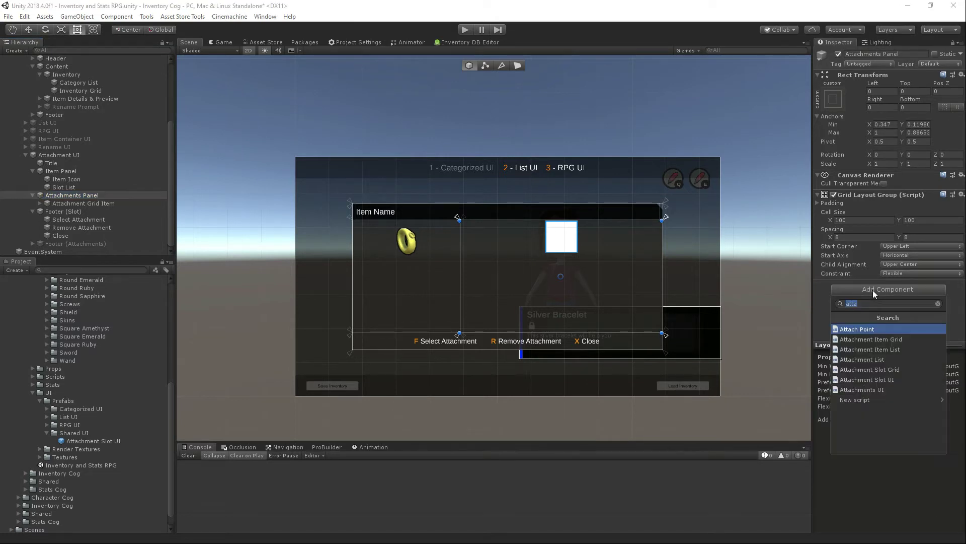
{"action": "key", "text": "Down"}
{"action": "key", "text": "Return"}
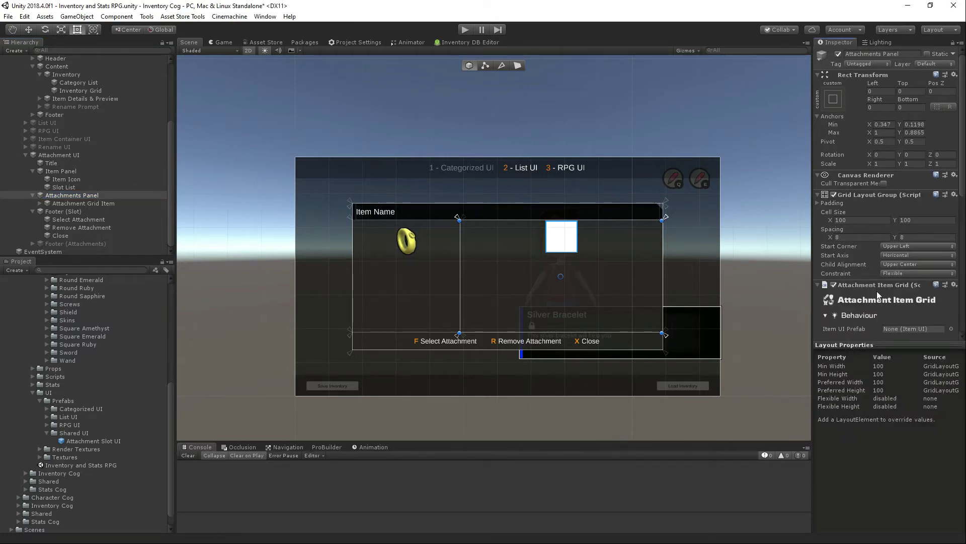
{"action": "scroll", "coordinate": [876, 290], "scroll_direction": "down", "scroll_amount": 4}
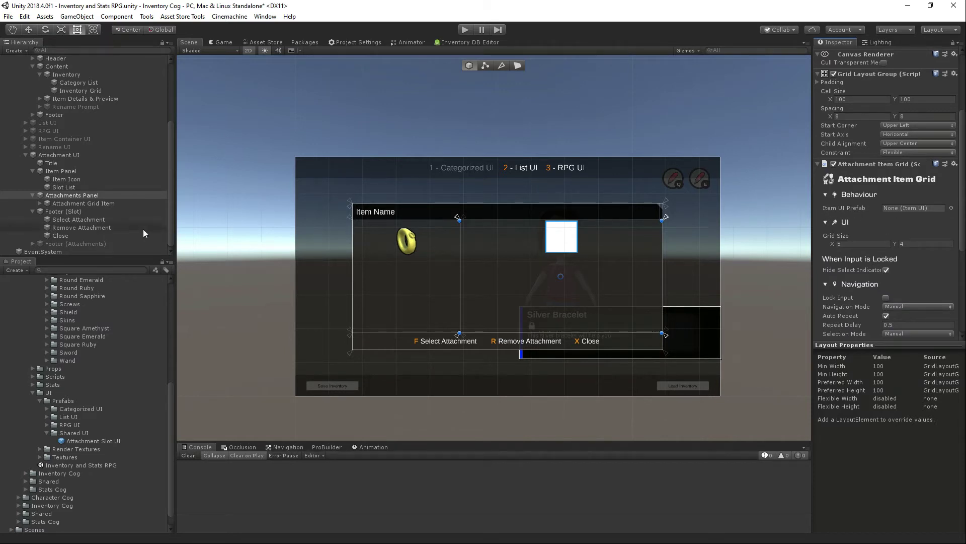
Remove the Event Trigger component from Attachment Grid Item
{"action": "left_click", "coordinate": [99, 203]}
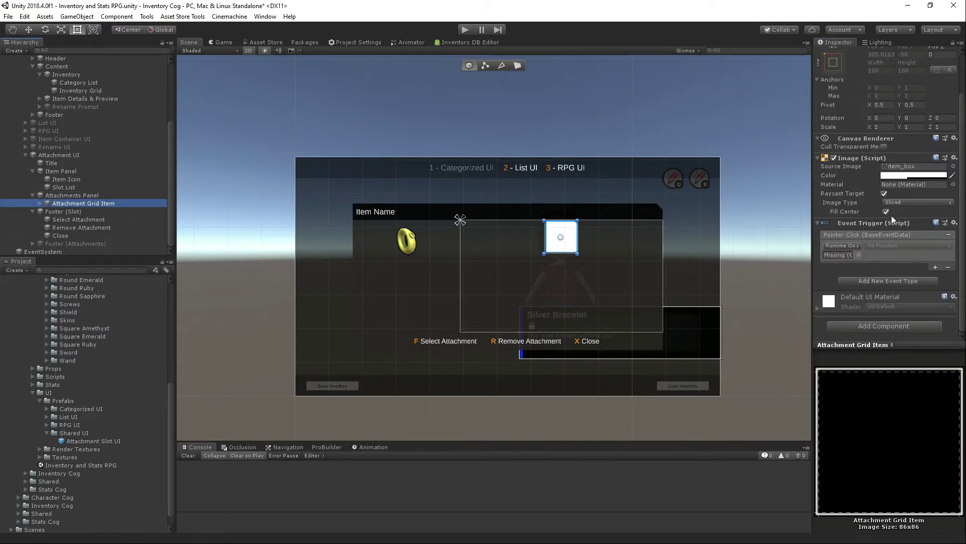
{"action": "left_click", "coordinate": [953, 224]}
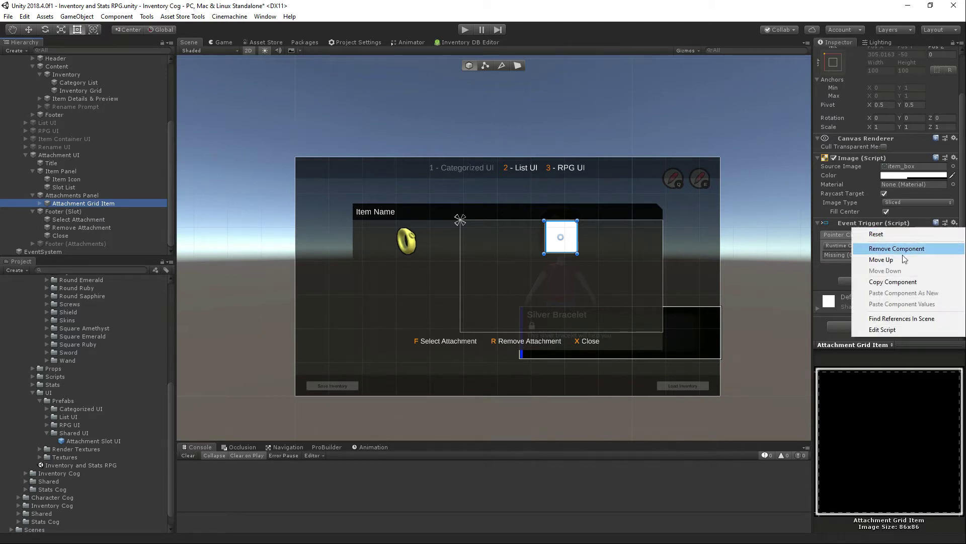
{"action": "left_click", "coordinate": [895, 249]}
Add an Item UI component to Attachment Grid Item
{"action": "left_click", "coordinate": [911, 305]}
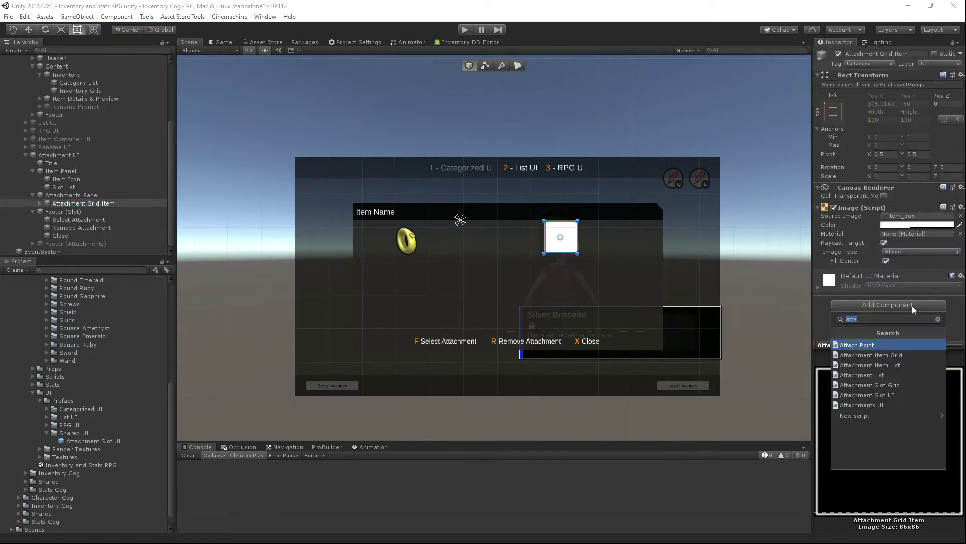
{"action": "type", "text": "item ui"}
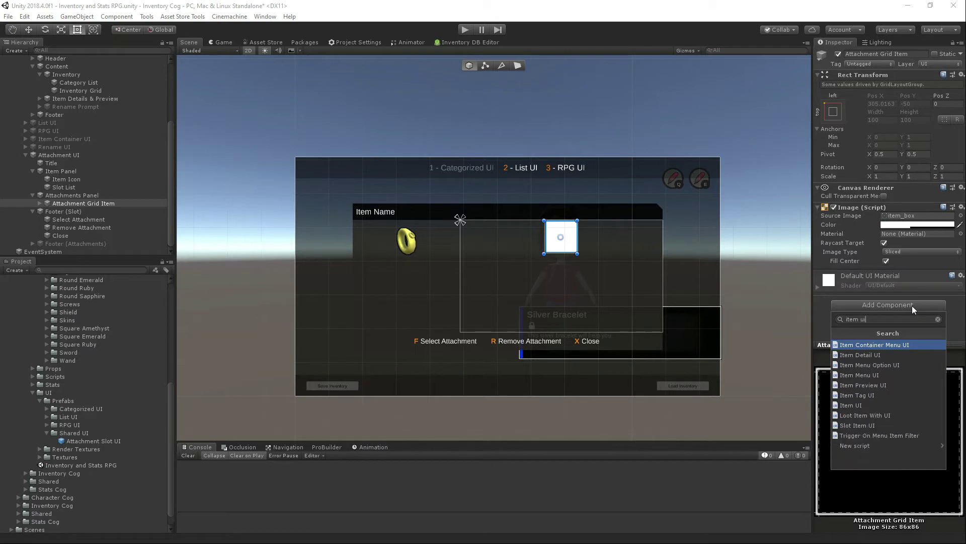
{"action": "key", "text": "Down"}
{"action": "key", "text": "Down"}
{"action": "key", "text": "Down"}
{"action": "key", "text": "Down"}
{"action": "key", "text": "Down"}
{"action": "key", "text": "Down"}
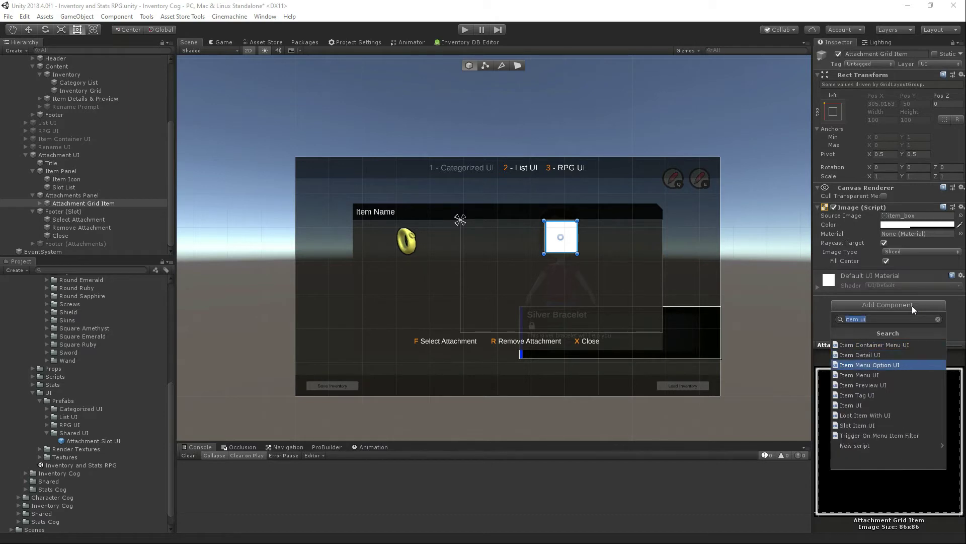
{"action": "key", "text": "Return"}
{"action": "scroll", "coordinate": [904, 290], "scroll_direction": "down", "scroll_amount": 4}
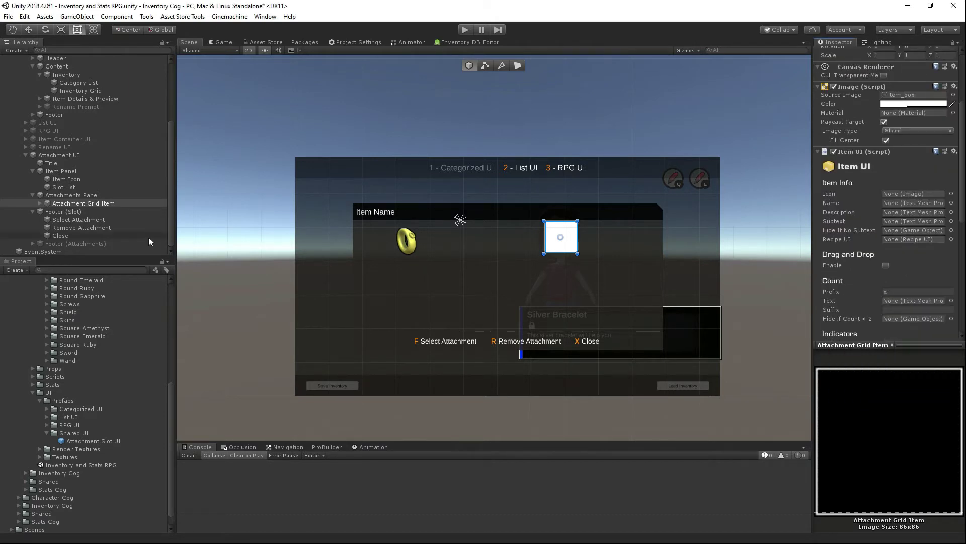
In Item UI, assign Item Sprite as Icon, Equippped Indicator as Is Equiped and Highlight as Selected
{"action": "left_click", "coordinate": [40, 203]}
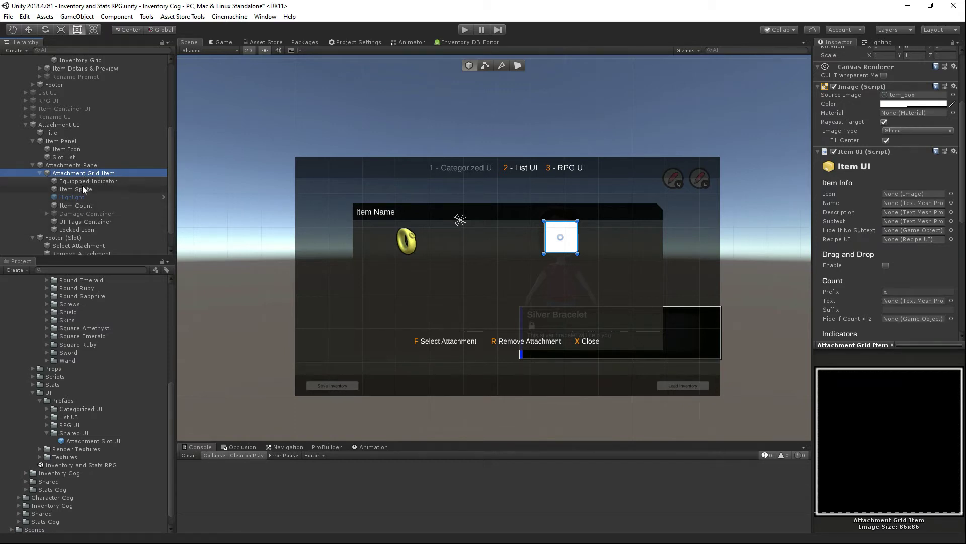
{"action": "left_click_drag", "start_coordinate": [87, 189], "coordinate": [902, 201]}
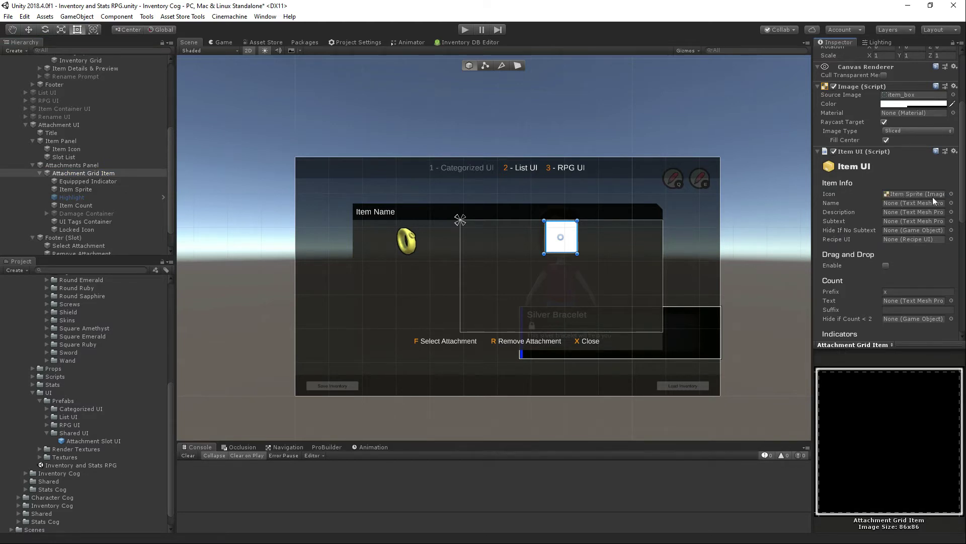
{"action": "left_click_drag", "start_coordinate": [86, 183], "coordinate": [913, 302]}
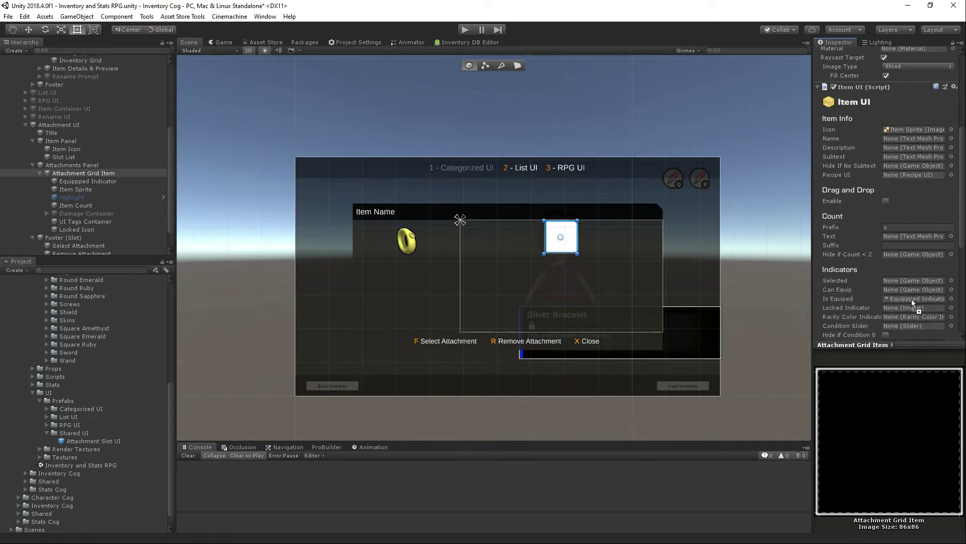
{"action": "left_click_drag", "start_coordinate": [78, 196], "coordinate": [902, 201]}
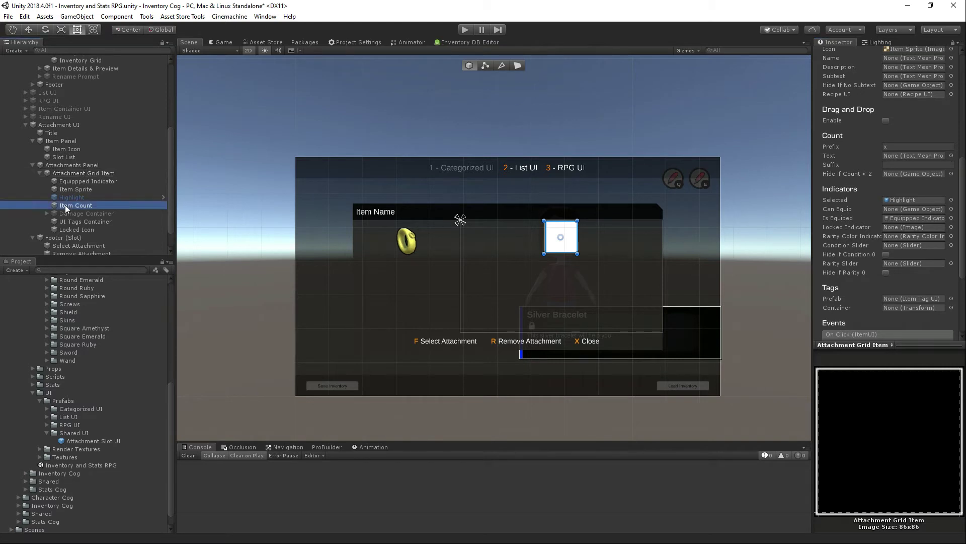
Assign Item Count to both the Count Text and Hide if Count < 2 references of Item UI
{"action": "left_click_drag", "start_coordinate": [65, 204], "coordinate": [901, 157]}
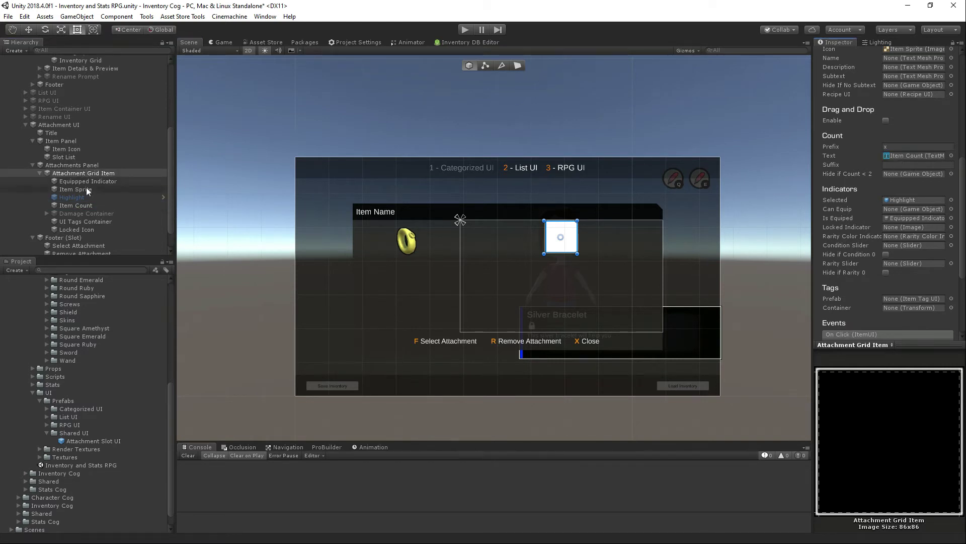
{"action": "left_click_drag", "start_coordinate": [70, 204], "coordinate": [904, 175]}
{"action": "scroll", "coordinate": [869, 147], "scroll_direction": "up", "scroll_amount": 2}
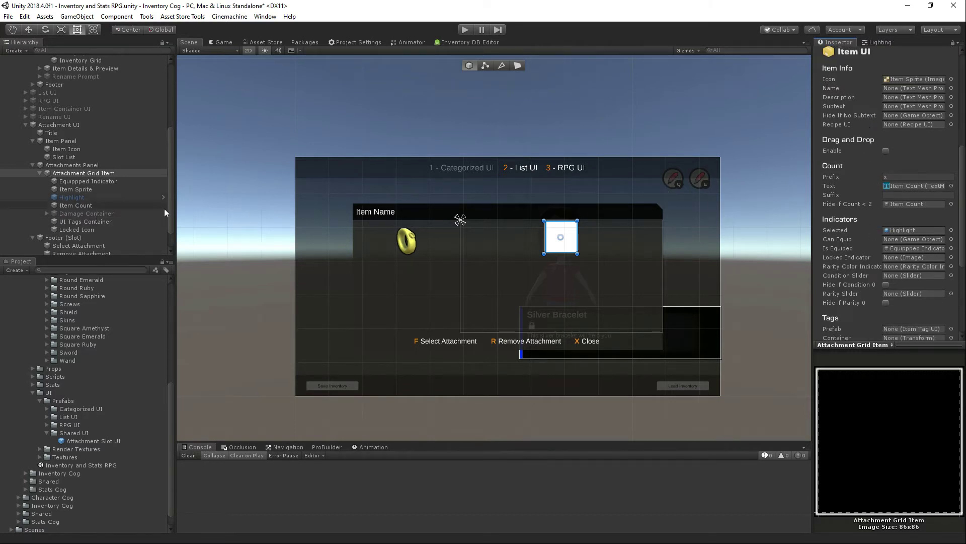
{"action": "scroll", "coordinate": [826, 228], "scroll_direction": "down", "scroll_amount": 2}
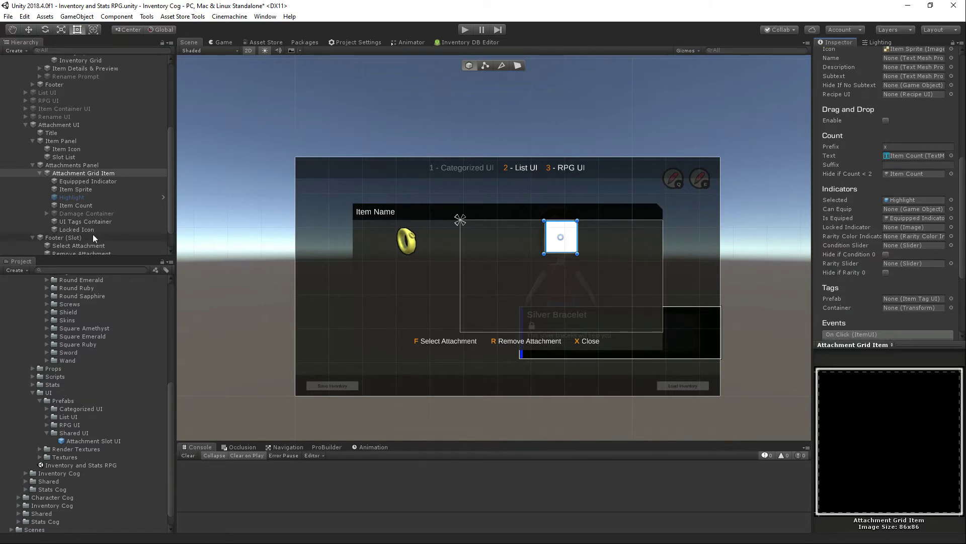
Delete Damage Container, UI Tags Container and Locked Icon from Attachment Grid Item
{"action": "left_click", "coordinate": [87, 222]}
{"action": "left_click", "coordinate": [85, 217], "text": "ctrl"}
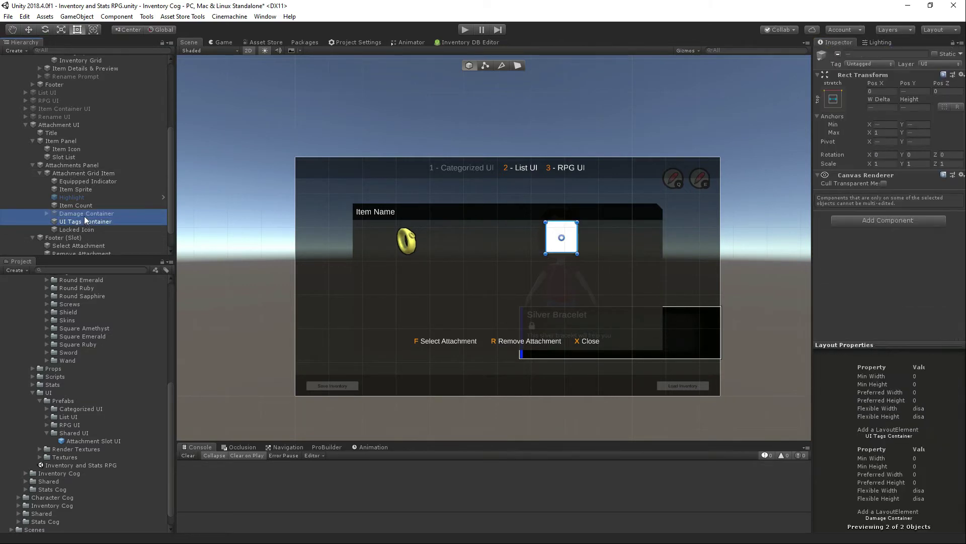
{"action": "left_click", "coordinate": [82, 230]}
{"action": "left_click", "coordinate": [86, 215], "text": "ctrl"}
{"action": "left_click", "coordinate": [85, 221], "text": "ctrl"}
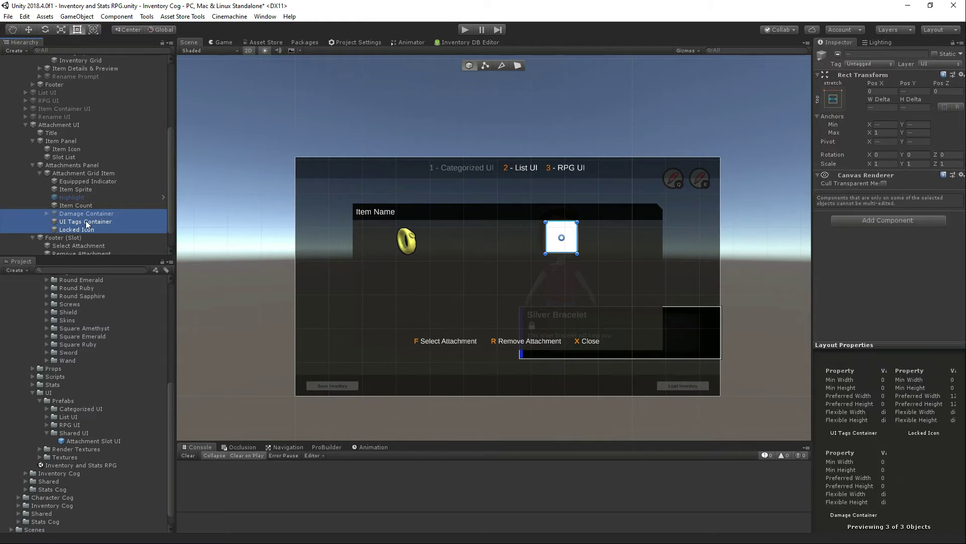
{"action": "key", "text": "Delete"}
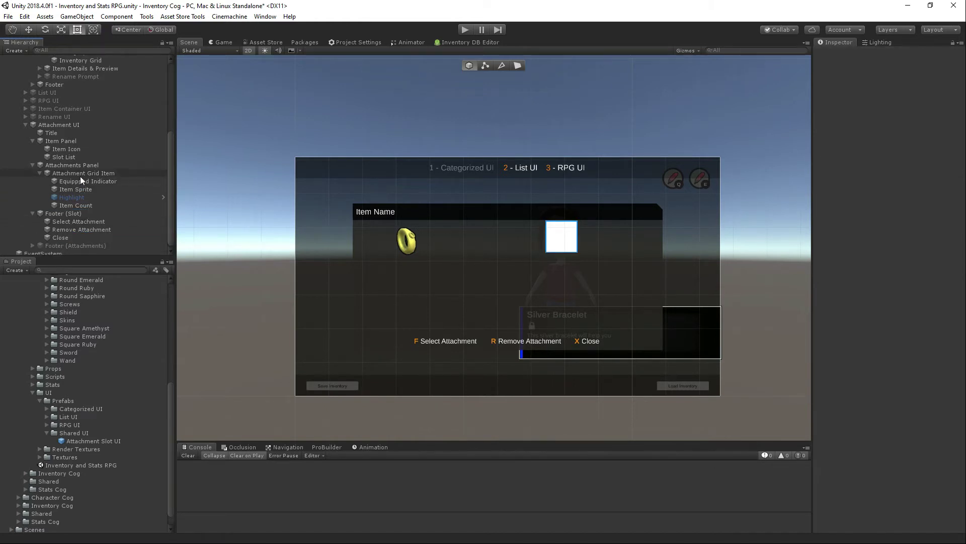
Save Attachment Grid Item as a prefab in the Shared UI folder and delete its instance from the scene
{"action": "left_click", "coordinate": [80, 176]}
{"action": "left_click_drag", "start_coordinate": [80, 176], "coordinate": [76, 432]}
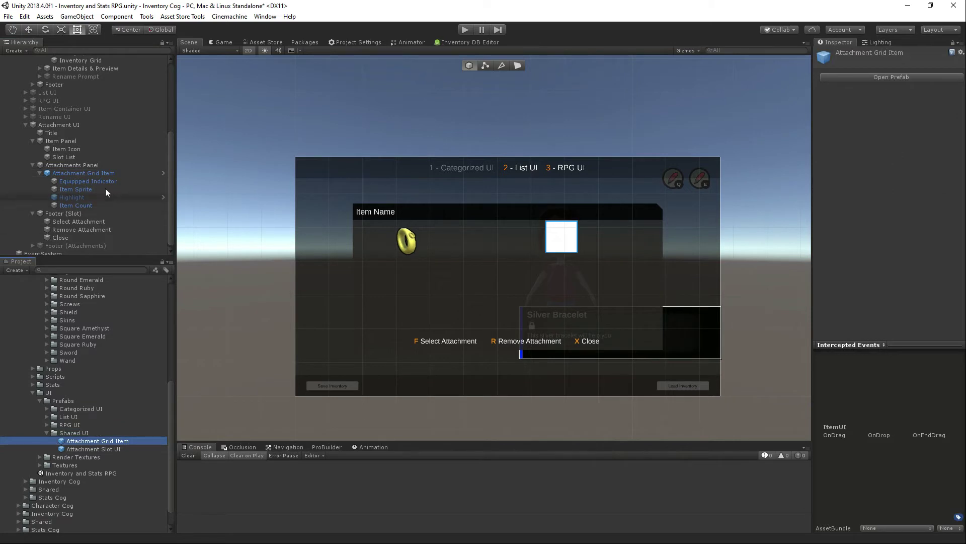
{"action": "left_click", "coordinate": [96, 173]}
{"action": "key", "text": "Delete"}
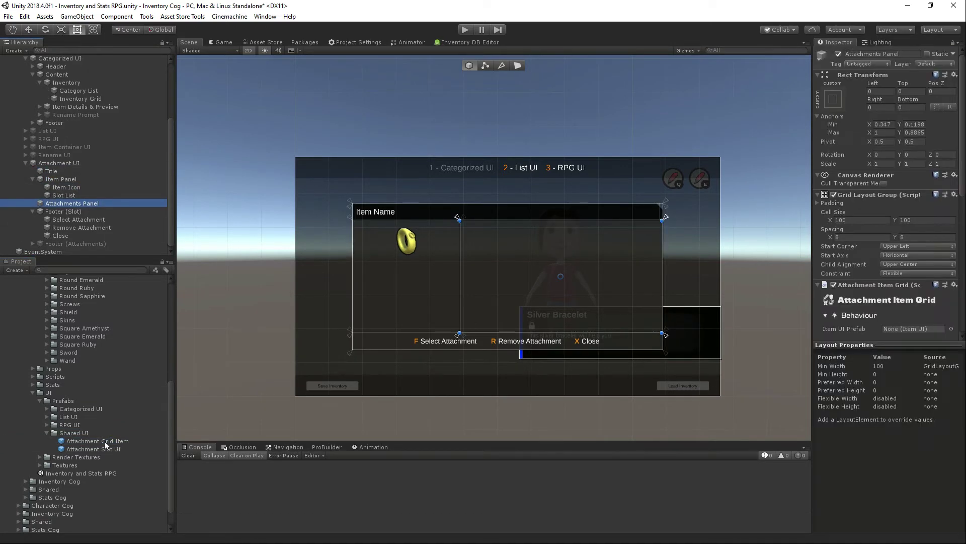
Test the grid capacity by filling Attachments Panel with 15 Attachment Grid Item instances, and delete them all
{"action": "left_click_drag", "start_coordinate": [98, 442], "coordinate": [86, 201]}
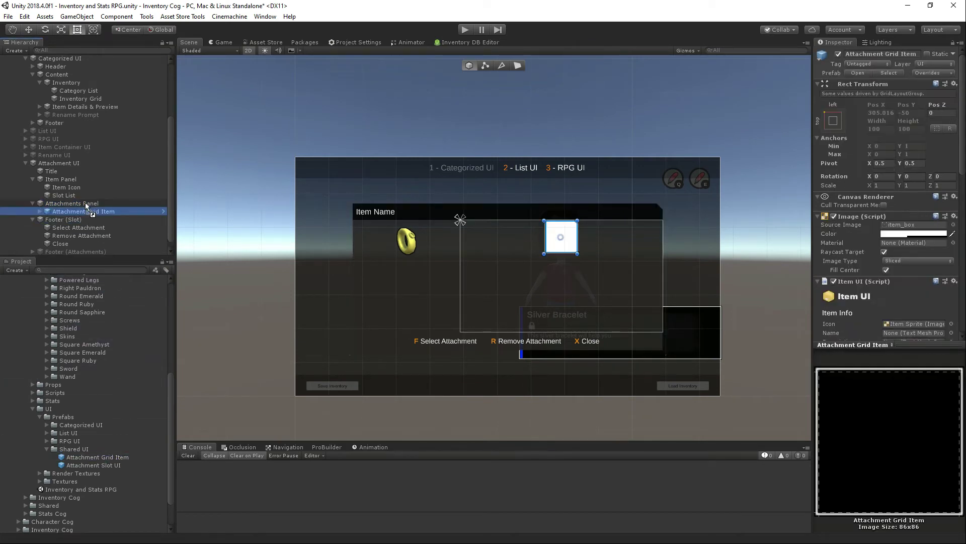
{"action": "key", "text": "ctrl+d"}
{"action": "key", "text": "ctrl+d"}
{"action": "key", "text": "ctrl+d"}
{"action": "key", "text": "ctrl+d"}
{"action": "key", "text": "ctrl+d"}
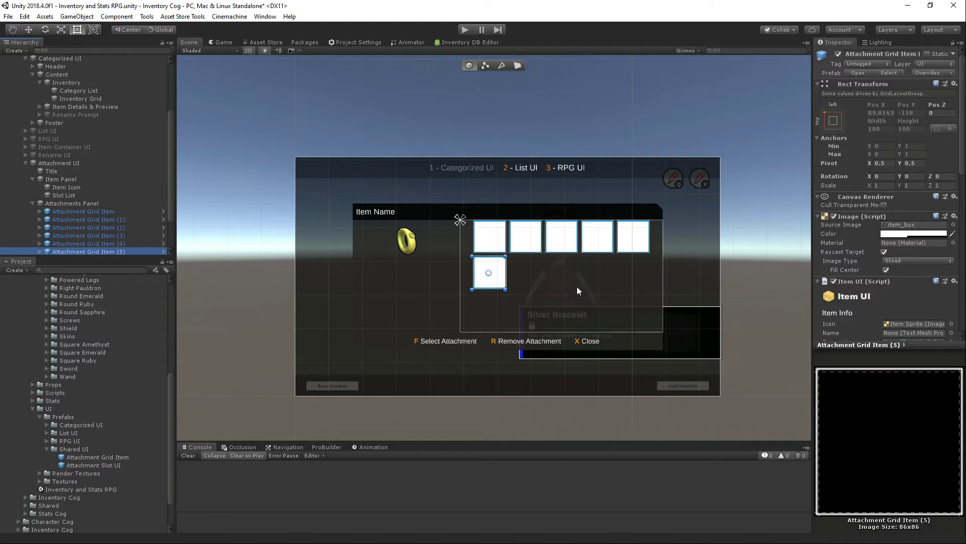
{"action": "key", "text": "ctrl+d"}
{"action": "key", "text": "ctrl+d"}
{"action": "key", "text": "ctrl+d"}
{"action": "key", "text": "ctrl+d"}
{"action": "key", "text": "ctrl+d"}
{"action": "key", "text": "ctrl+d"}
{"action": "key", "text": "ctrl+d"}
{"action": "key", "text": "ctrl+d"}
{"action": "key", "text": "ctrl+d"}
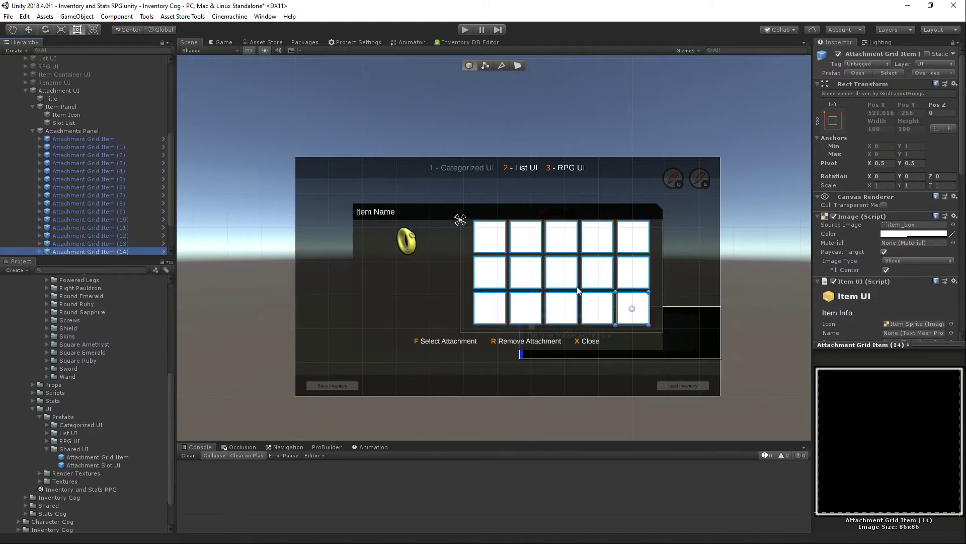
{"action": "left_click", "coordinate": [68, 140], "text": "shift"}
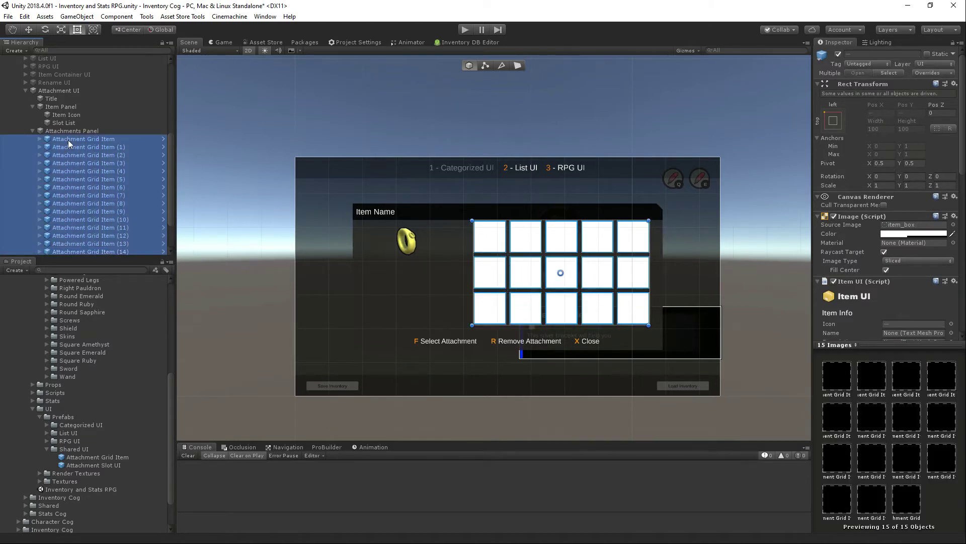
{"action": "key", "text": "Delete"}
Set the Y value of Grid Size to 3 in Attachments Panel's Attachment Item Grid
{"action": "left_click", "coordinate": [106, 227]}
{"action": "scroll", "coordinate": [906, 293], "scroll_direction": "down", "scroll_amount": 10}
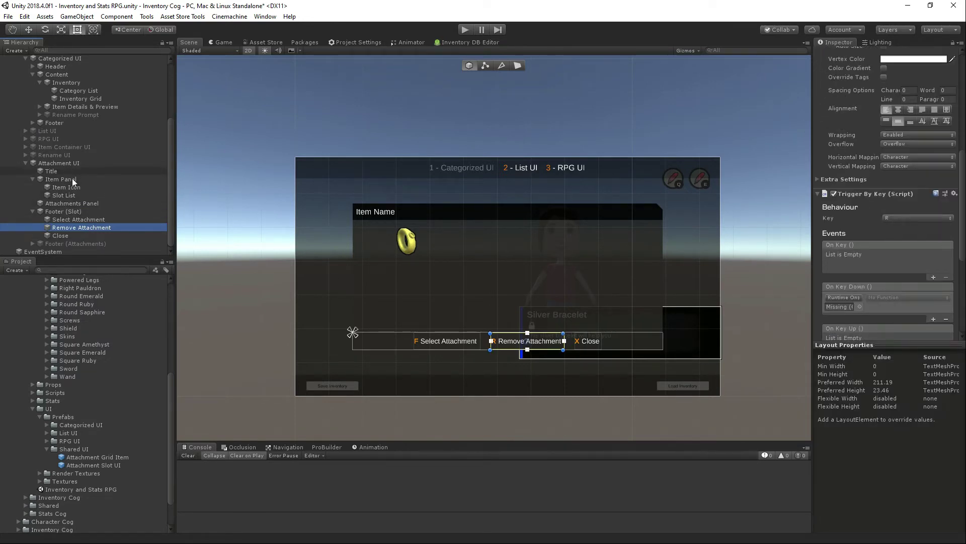
{"action": "left_click", "coordinate": [75, 195]}
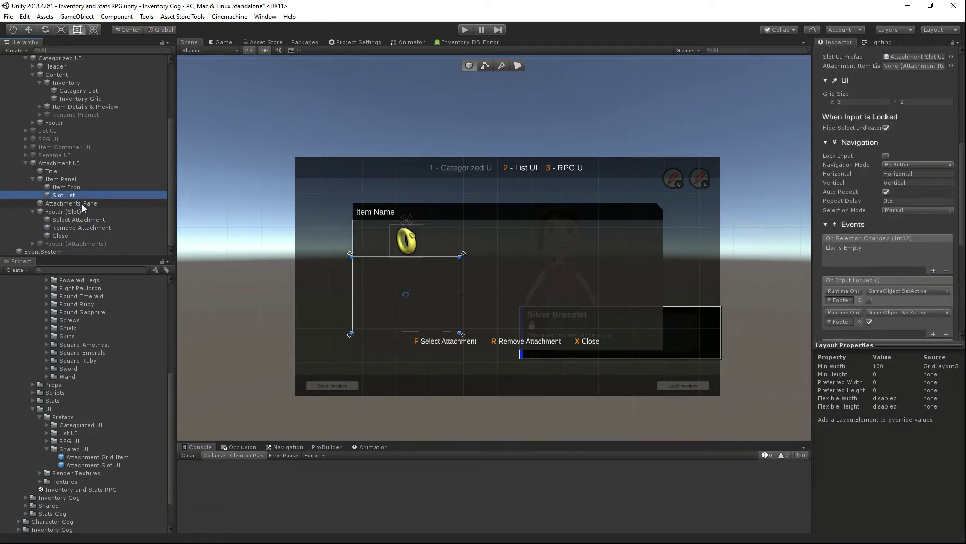
{"action": "left_click", "coordinate": [82, 204]}
{"action": "scroll", "coordinate": [896, 201], "scroll_direction": "down", "scroll_amount": 2}
{"action": "scroll", "coordinate": [896, 200], "scroll_direction": "up", "scroll_amount": 3}
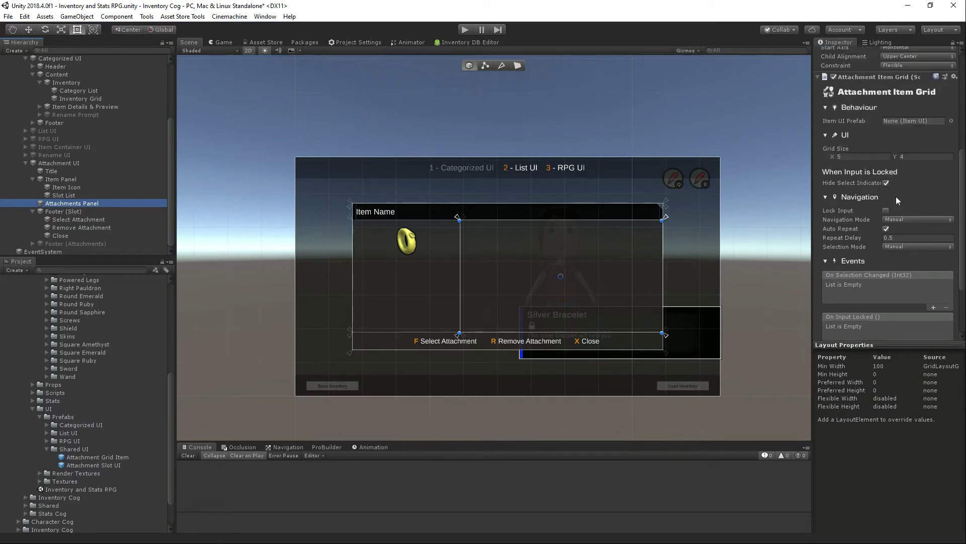
{"action": "left_click", "coordinate": [921, 157]}
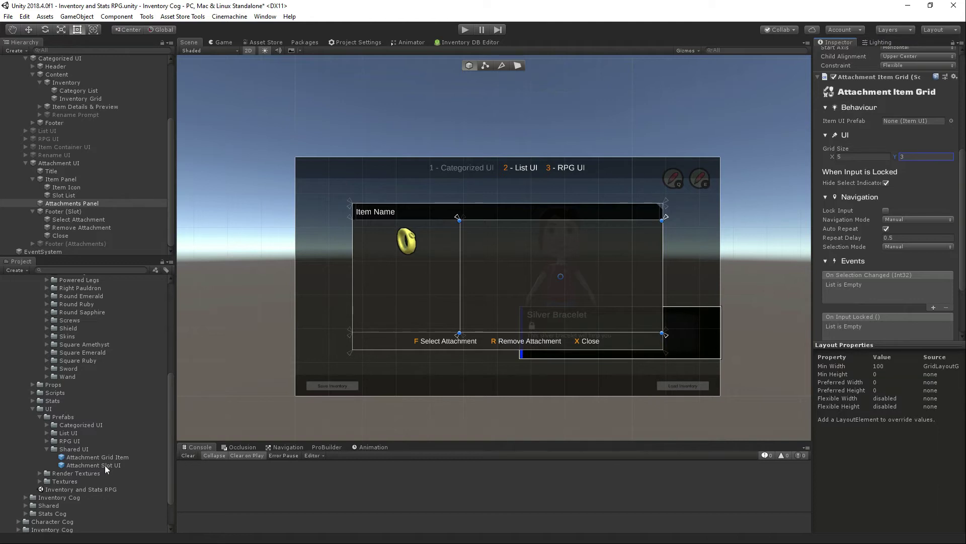
Assign the Attachment Grid Item prefab as the Item UI Prefab of Attachments Panel's Attachment Item Grid
{"action": "left_click_drag", "start_coordinate": [93, 458], "coordinate": [914, 125]}
{"action": "scroll", "coordinate": [890, 200], "scroll_direction": "down", "scroll_amount": 3}
Set the Attachment Item Grid's Navigation Mode to By Button and enable Lock Input
{"action": "left_click", "coordinate": [901, 158]}
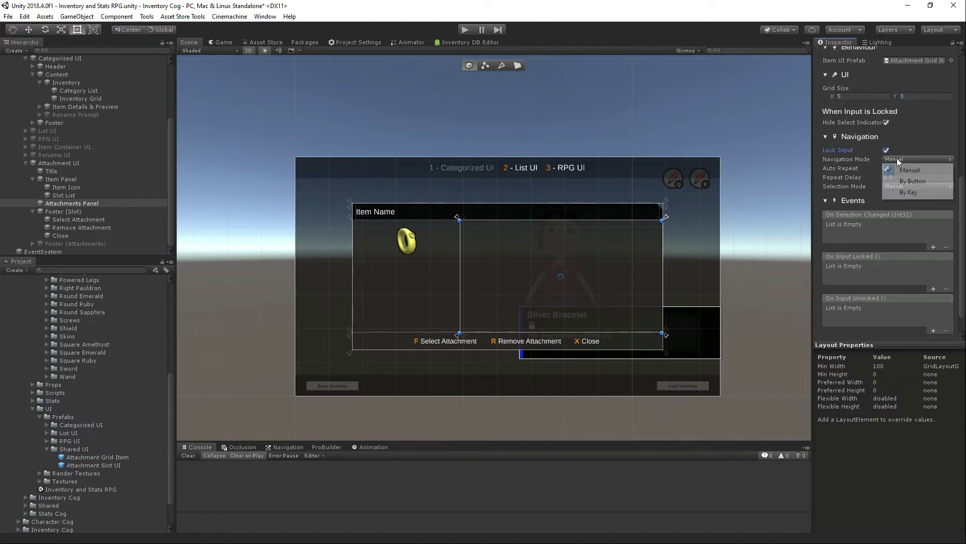
{"action": "left_click", "coordinate": [899, 165]}
{"action": "left_click", "coordinate": [898, 160]}
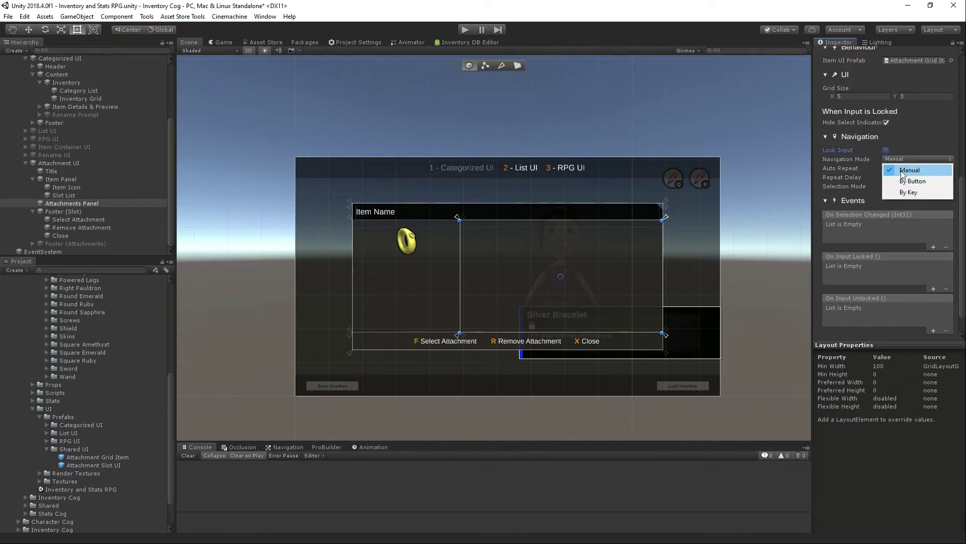
{"action": "left_click", "coordinate": [900, 177]}
{"action": "left_click", "coordinate": [886, 150]}
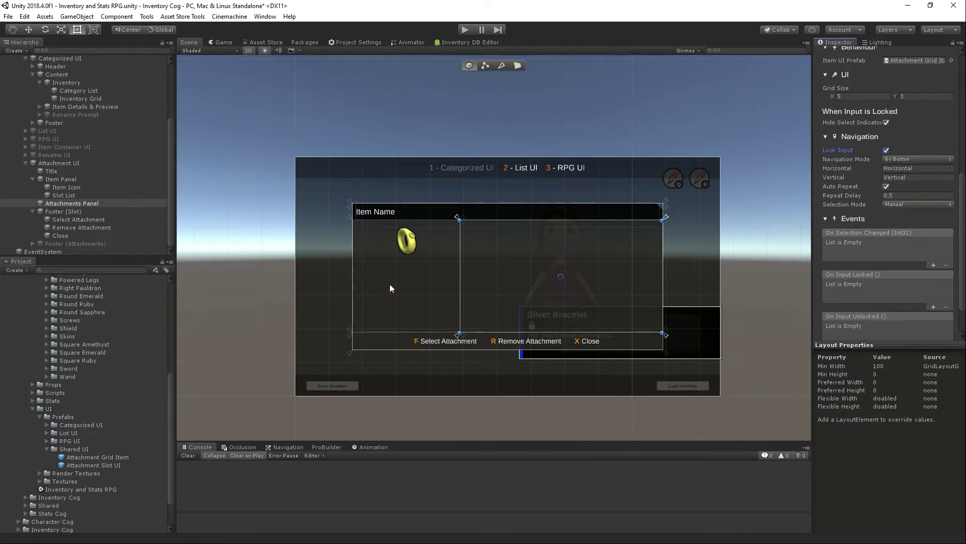
{"action": "scroll", "coordinate": [913, 272], "scroll_direction": "down", "scroll_amount": 3}
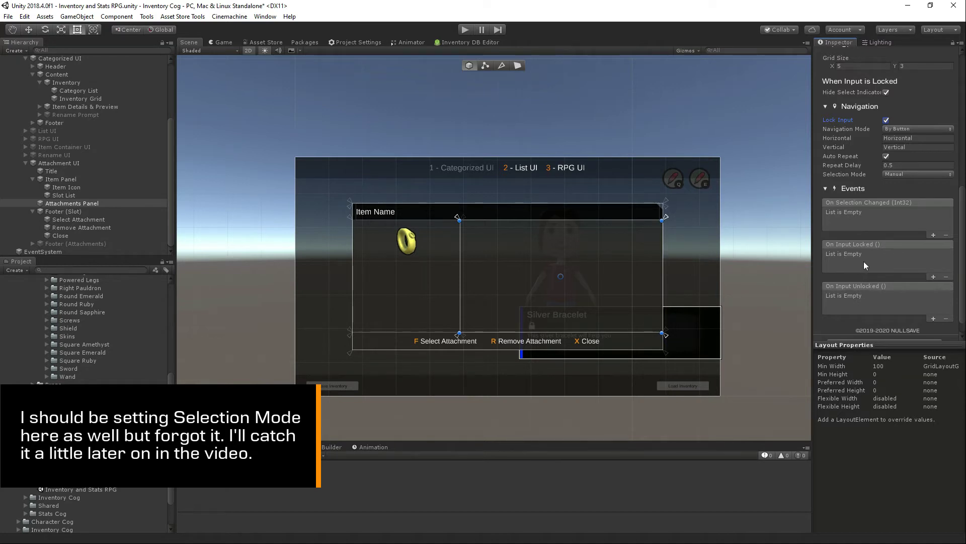
{"action": "scroll", "coordinate": [863, 261], "scroll_direction": "up", "scroll_amount": 5}
{"action": "scroll", "coordinate": [869, 260], "scroll_direction": "down", "scroll_amount": 6}
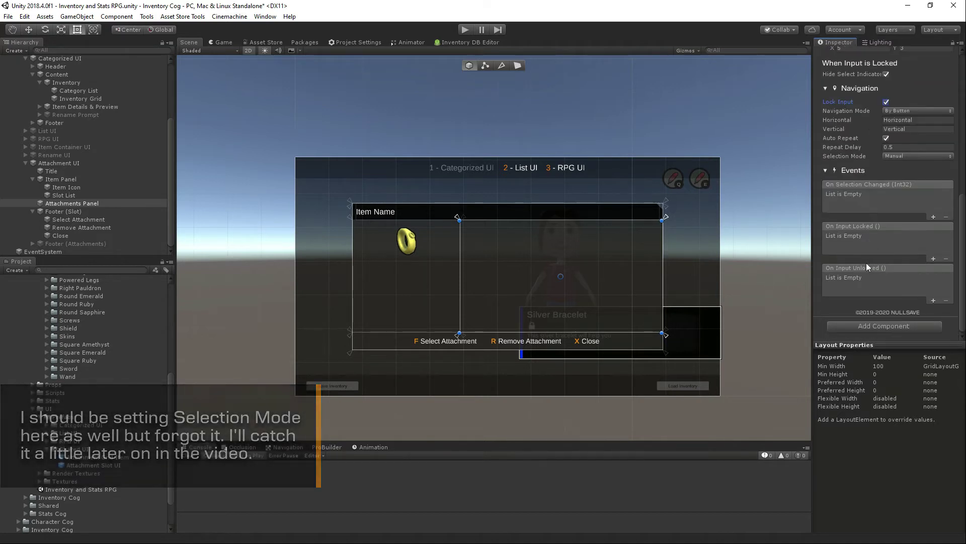
Assign Attachments Panel as the Attachment Item List of Slot List's Attachment Slot Grid
{"action": "left_click", "coordinate": [63, 163]}
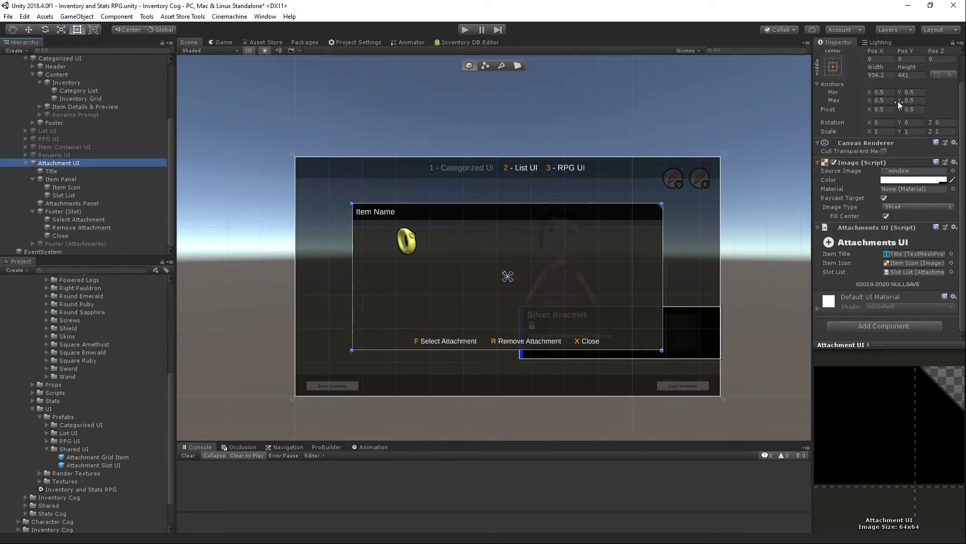
{"action": "scroll", "coordinate": [899, 105], "scroll_direction": "up", "scroll_amount": 2}
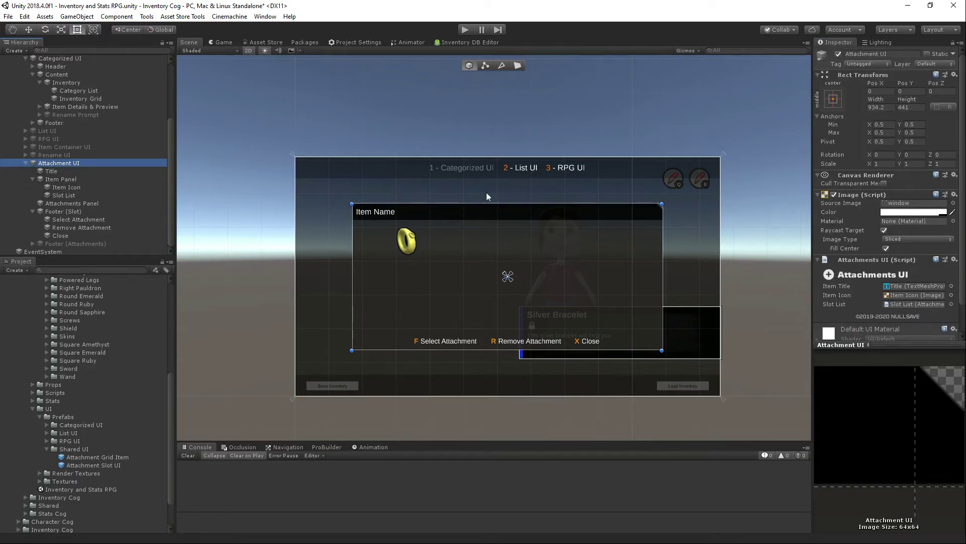
{"action": "scroll", "coordinate": [931, 233], "scroll_direction": "down", "scroll_amount": 2}
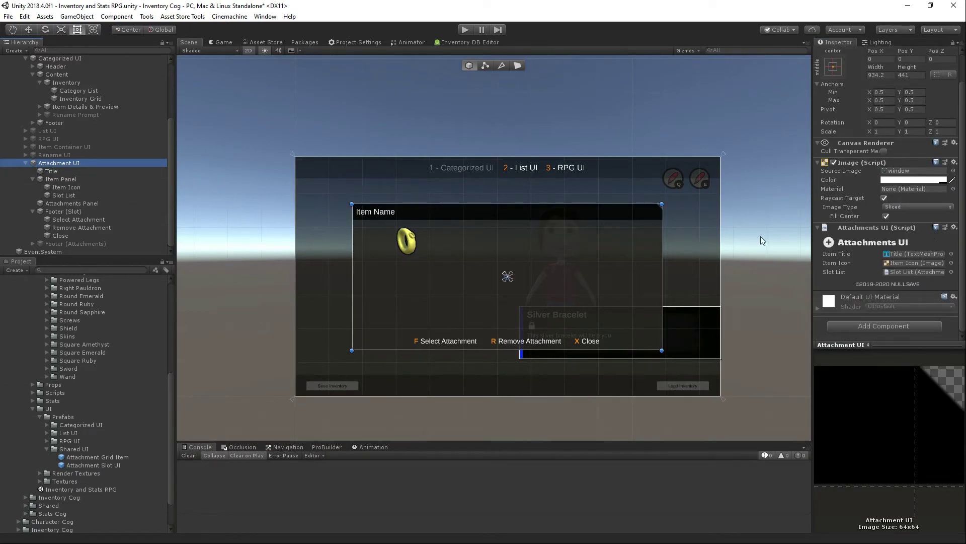
{"action": "left_click", "coordinate": [64, 196]}
{"action": "scroll", "coordinate": [942, 285], "scroll_direction": "down", "scroll_amount": 3}
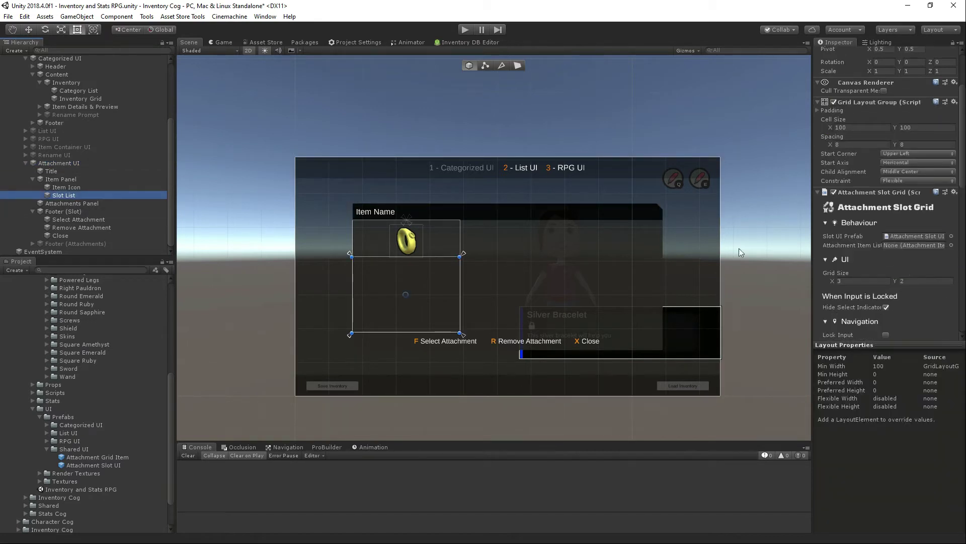
{"action": "left_click_drag", "start_coordinate": [67, 204], "coordinate": [908, 245]}
{"action": "scroll", "coordinate": [908, 259], "scroll_direction": "down", "scroll_amount": 3}
Assign Attachment UI as the Attachments Client of the Inventory Grid in Categorized UI
{"action": "left_click", "coordinate": [54, 163]}
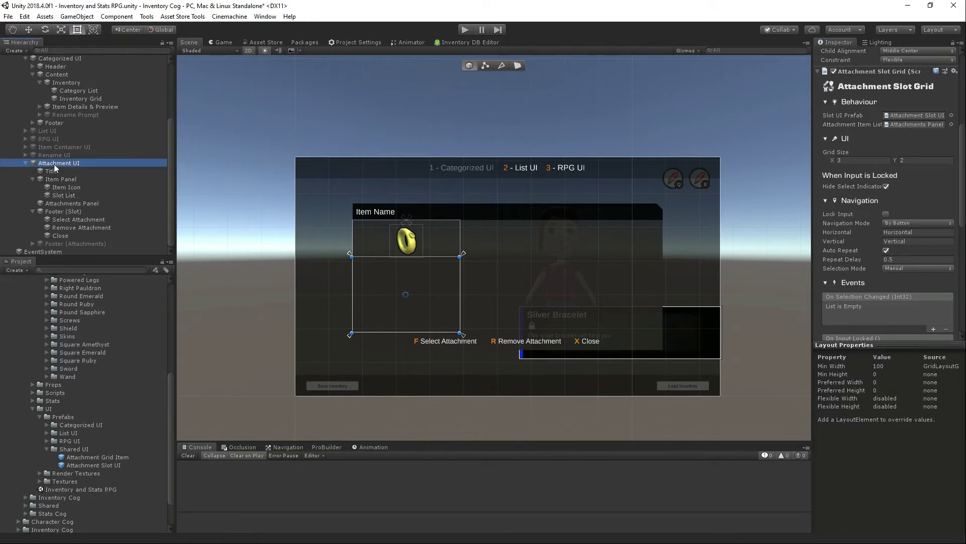
{"action": "scroll", "coordinate": [68, 172], "scroll_direction": "up", "scroll_amount": 3}
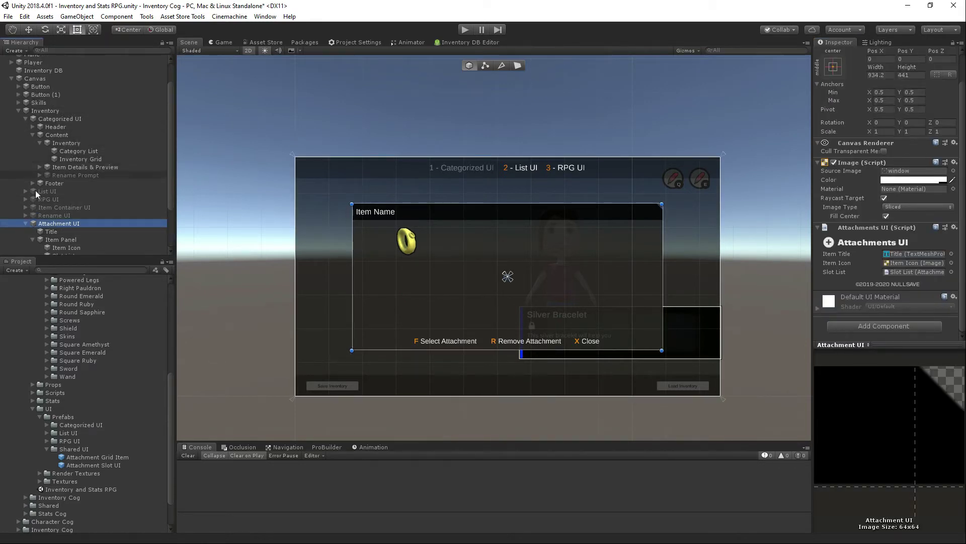
{"action": "left_click", "coordinate": [76, 159]}
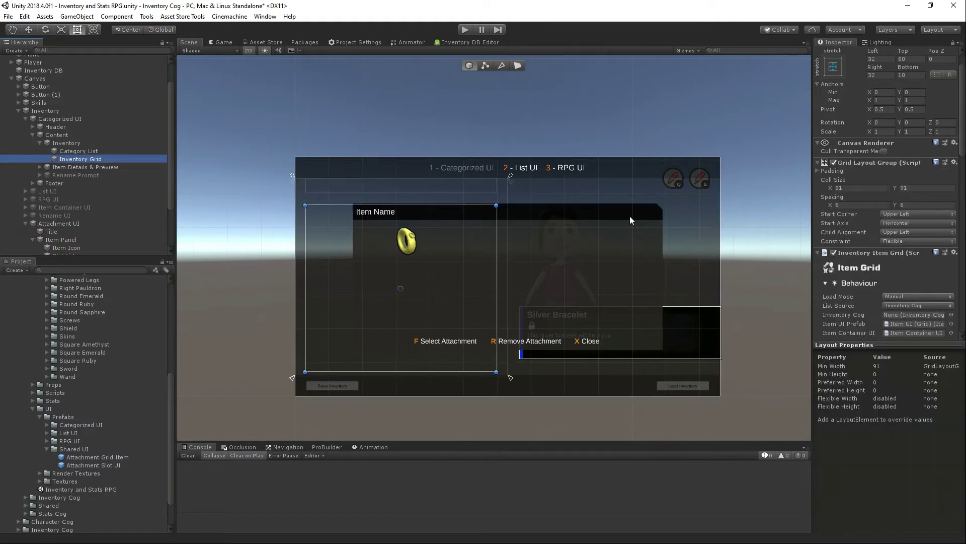
{"action": "scroll", "coordinate": [894, 242], "scroll_direction": "down", "scroll_amount": 5}
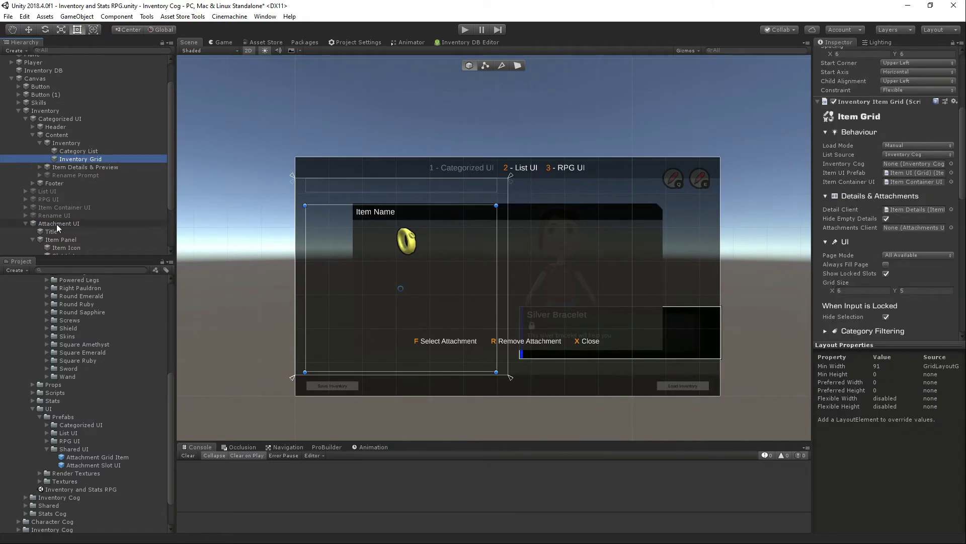
{"action": "left_click_drag", "start_coordinate": [57, 225], "coordinate": [923, 233]}
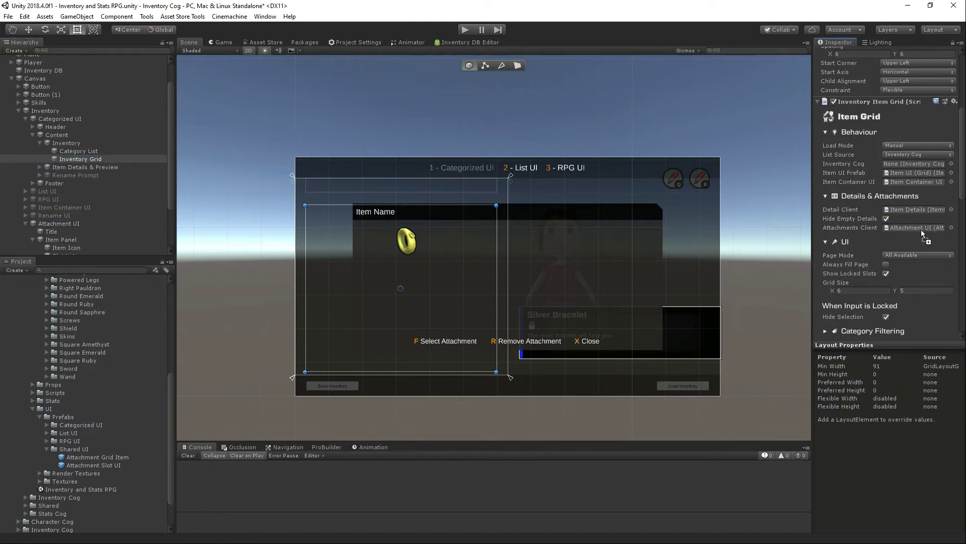
Assign Attachment UI as the Attachments Client of the Scroll View's Item Scroll List in List UI
{"action": "left_click", "coordinate": [31, 134]}
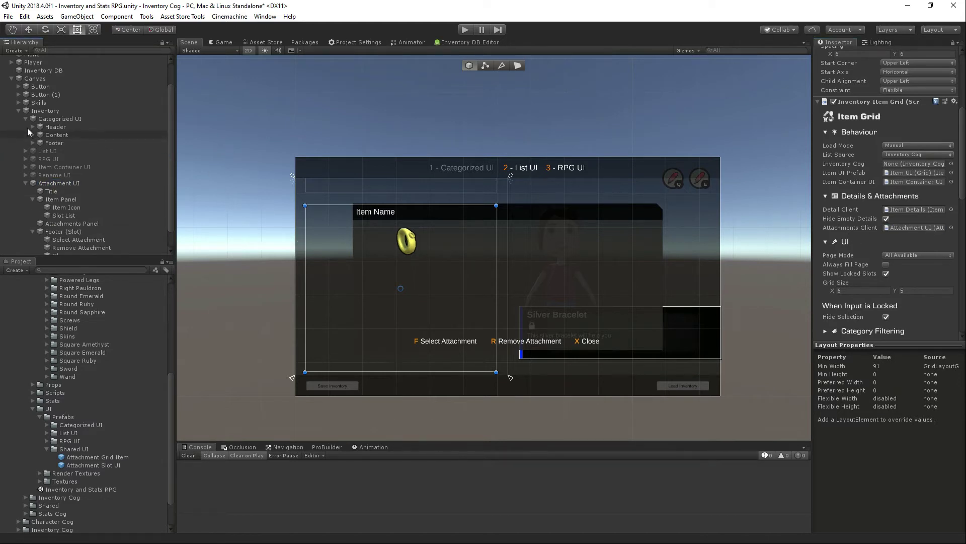
{"action": "left_click", "coordinate": [25, 119]}
{"action": "left_click", "coordinate": [22, 130]}
{"action": "left_click", "coordinate": [25, 130]}
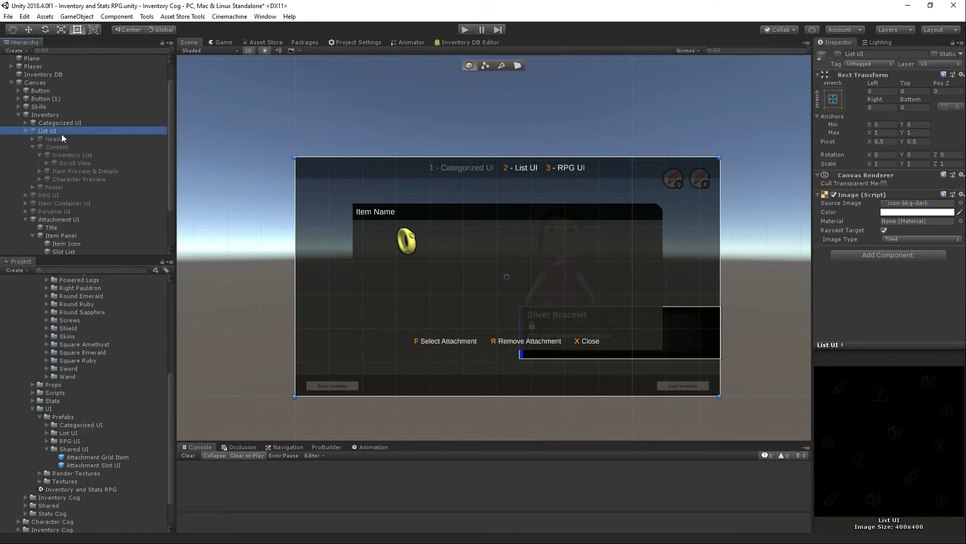
{"action": "left_click", "coordinate": [71, 163]}
{"action": "scroll", "coordinate": [880, 256], "scroll_direction": "down", "scroll_amount": 5}
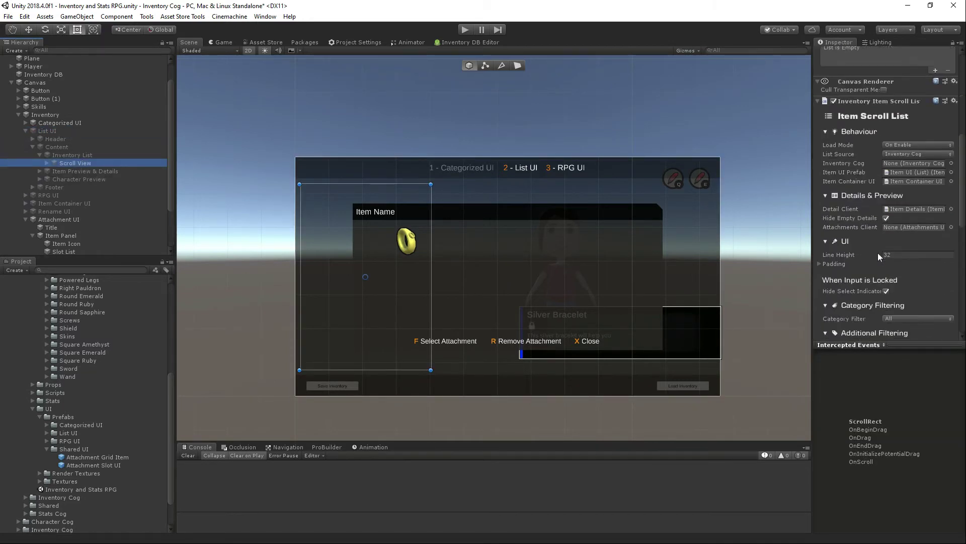
{"action": "scroll", "coordinate": [879, 257], "scroll_direction": "down", "scroll_amount": 2}
{"action": "left_click_drag", "start_coordinate": [60, 219], "coordinate": [904, 197]}
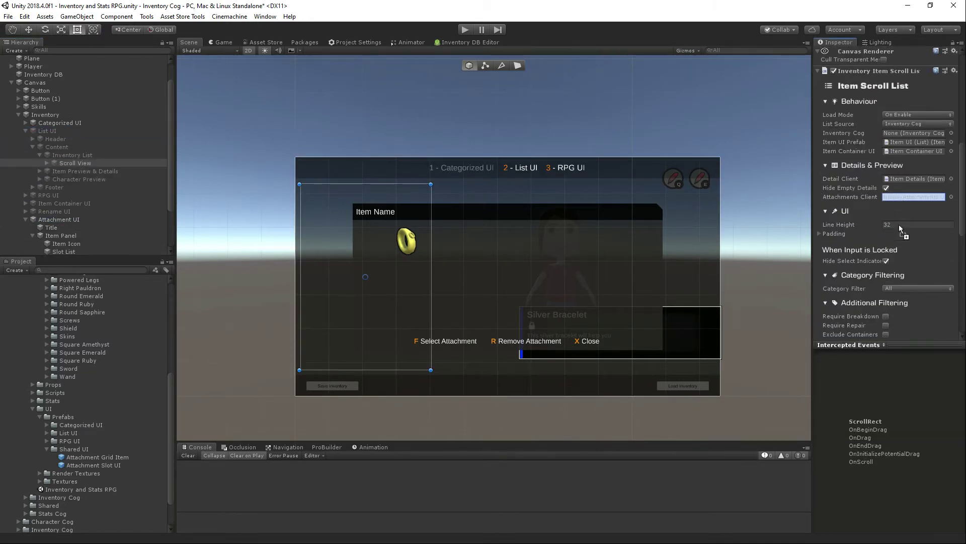
{"action": "left_click", "coordinate": [24, 131]}
Deactivate the Attachment UI object and save the scene
{"action": "left_click", "coordinate": [26, 138]}
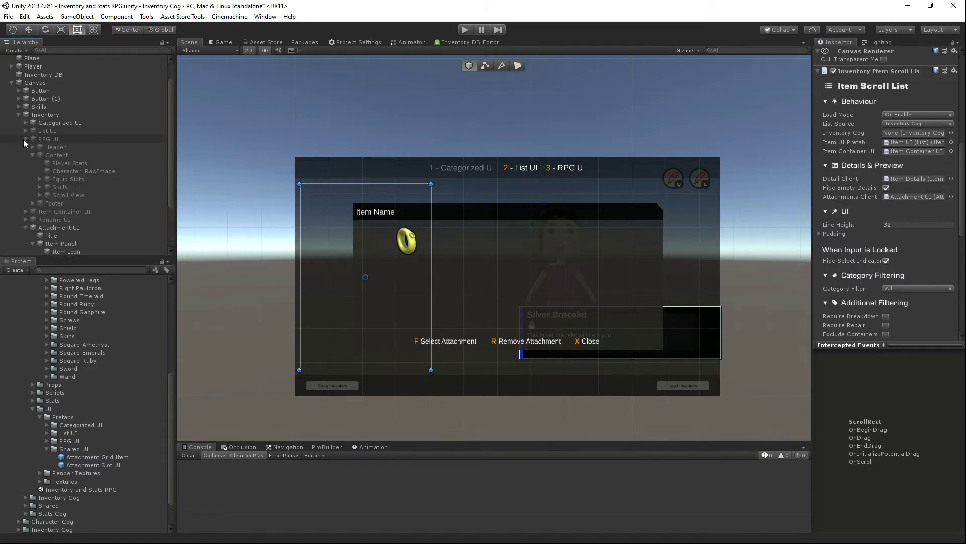
{"action": "left_click", "coordinate": [24, 139]}
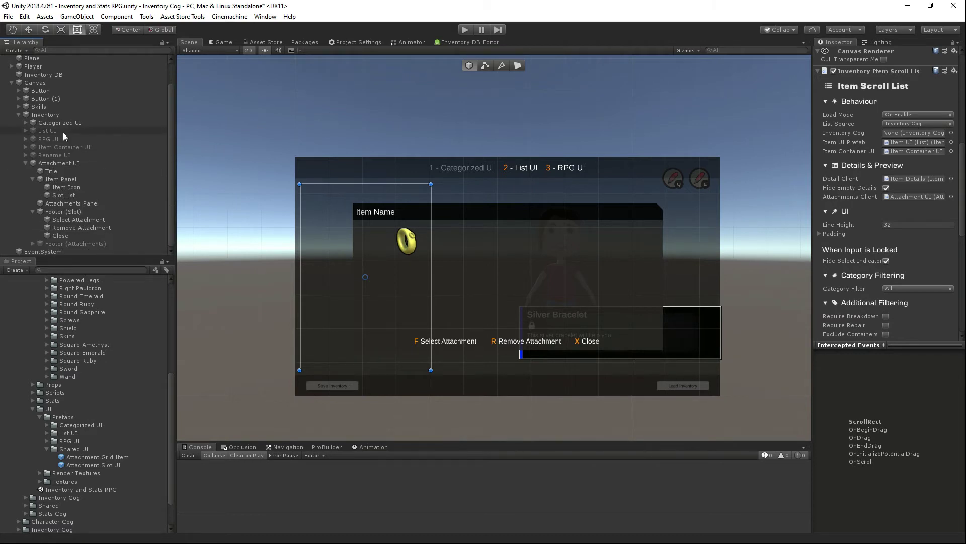
{"action": "left_click", "coordinate": [58, 163]}
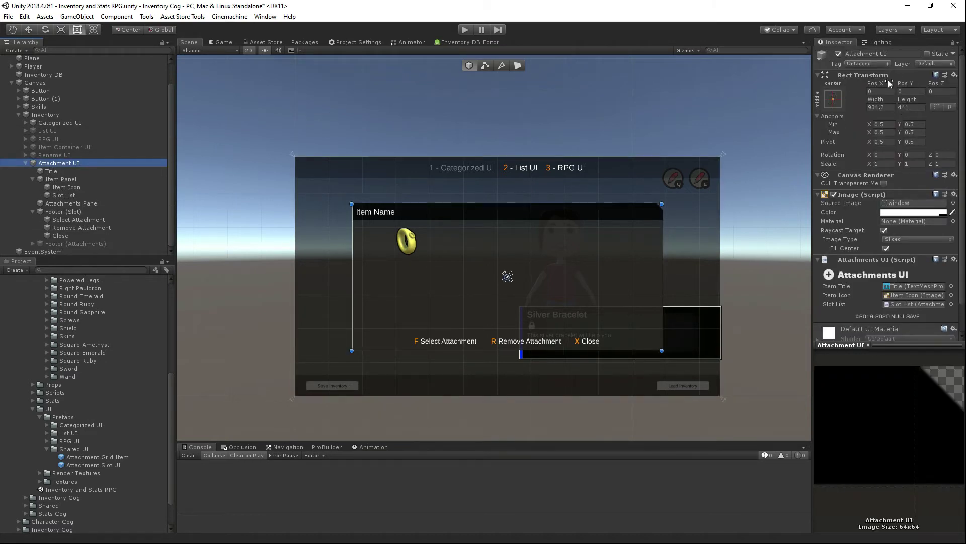
{"action": "left_click", "coordinate": [839, 54]}
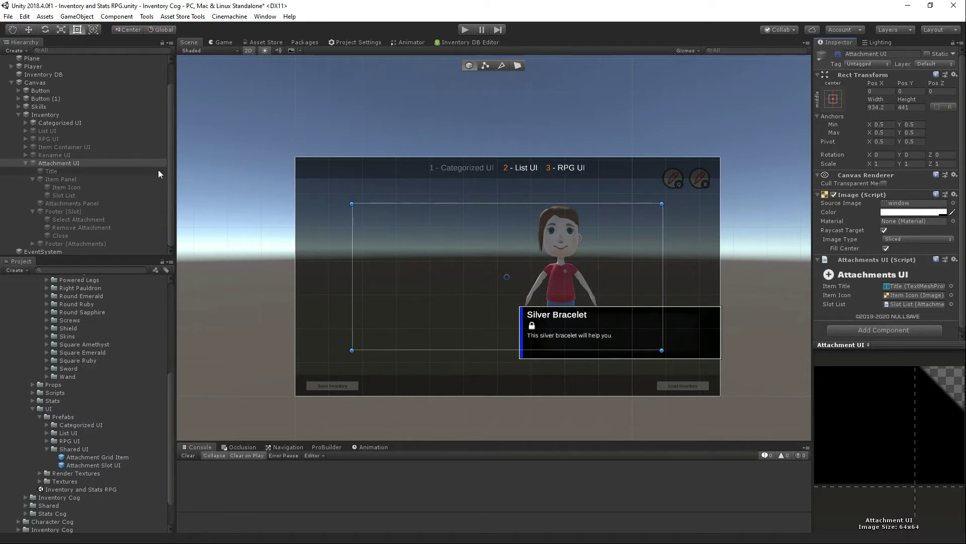
{"action": "key", "text": "ctrl+s"}
Run the game with a cleared console, open the inventory and select the Mythic Sword
{"action": "left_click", "coordinate": [463, 30]}
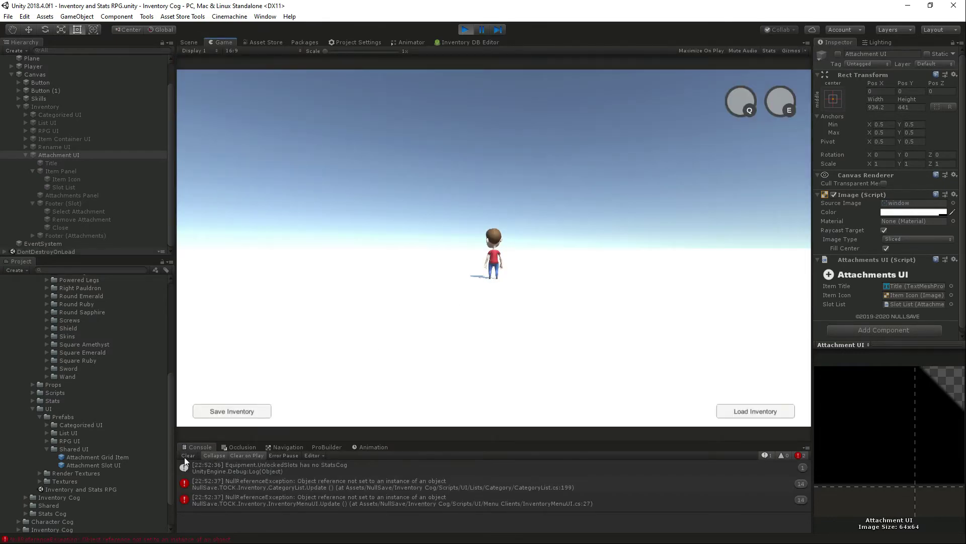
{"action": "left_click", "coordinate": [185, 457]}
{"action": "left_click", "coordinate": [468, 301]}
{"action": "key", "text": "i"}
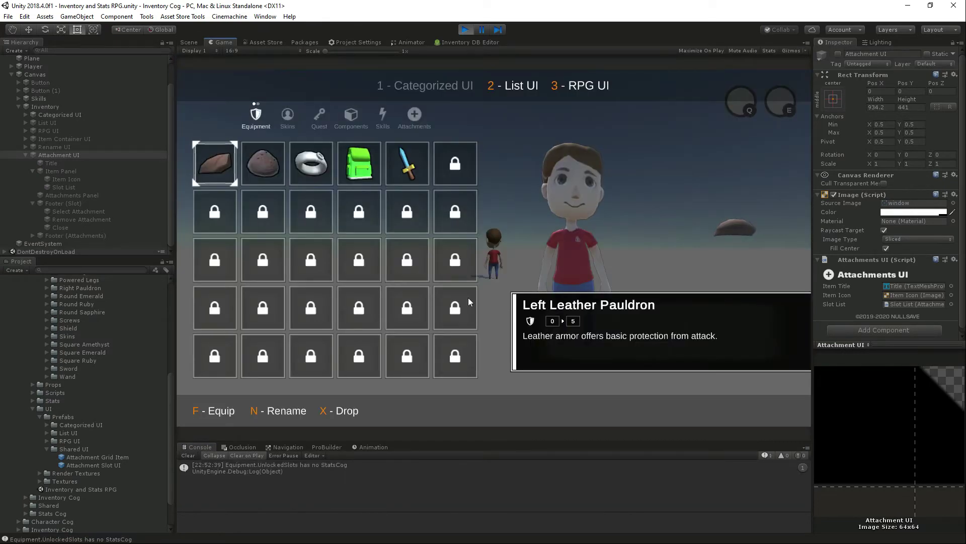
{"action": "left_click", "coordinate": [409, 175]}
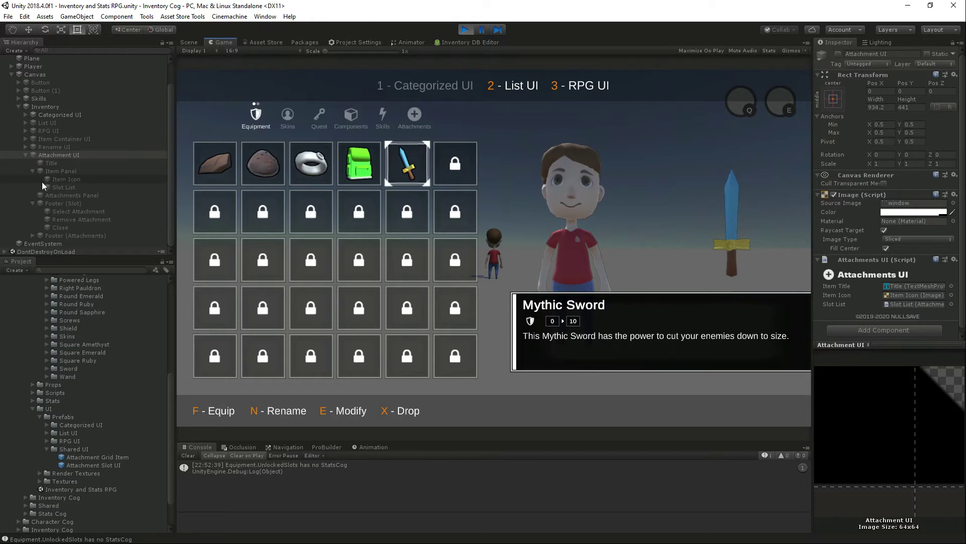
Examine the On Key Down event of the Modify command under Categorized UI's footer Context Commands
{"action": "left_click", "coordinate": [25, 115]}
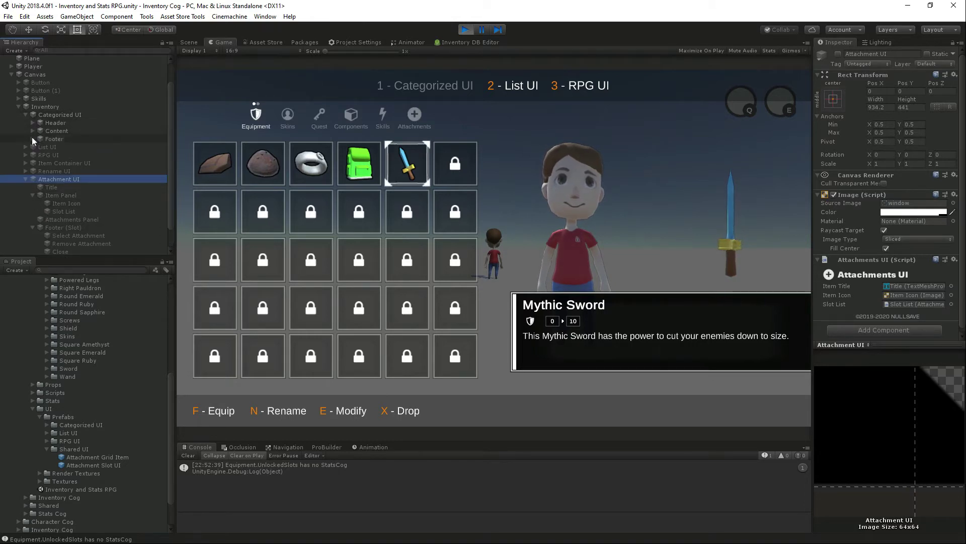
{"action": "left_click", "coordinate": [32, 138]}
{"action": "left_click", "coordinate": [35, 146]}
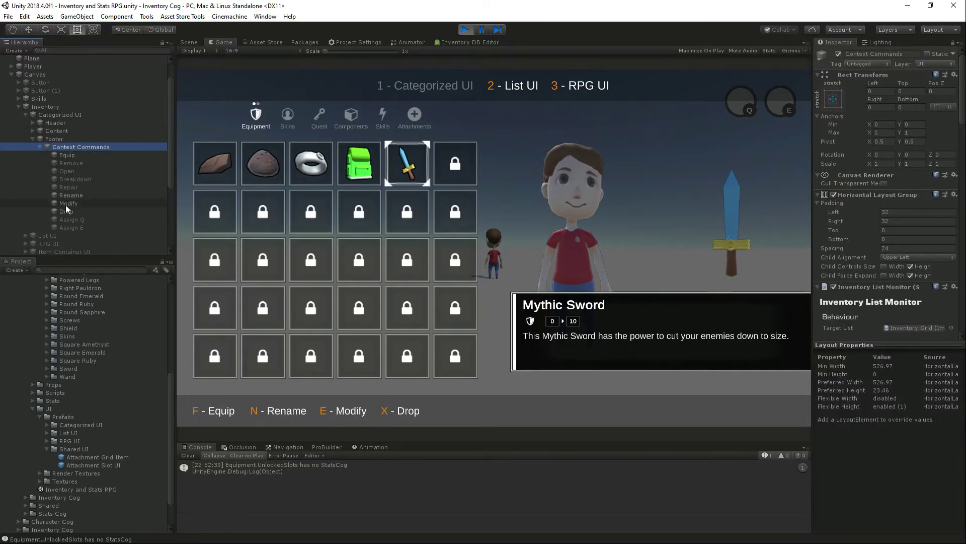
{"action": "left_click", "coordinate": [66, 205]}
{"action": "scroll", "coordinate": [886, 234], "scroll_direction": "down", "scroll_amount": 10}
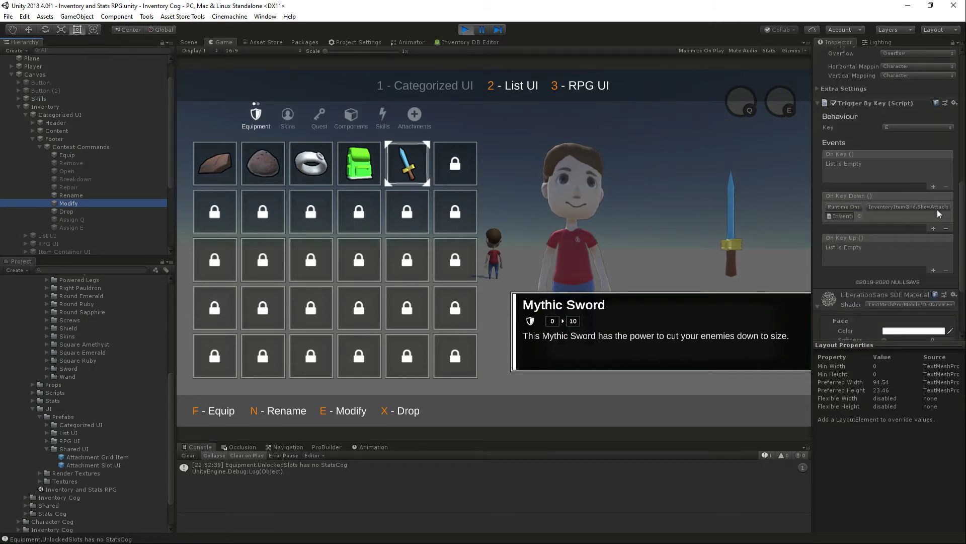
{"action": "left_click", "coordinate": [920, 210]}
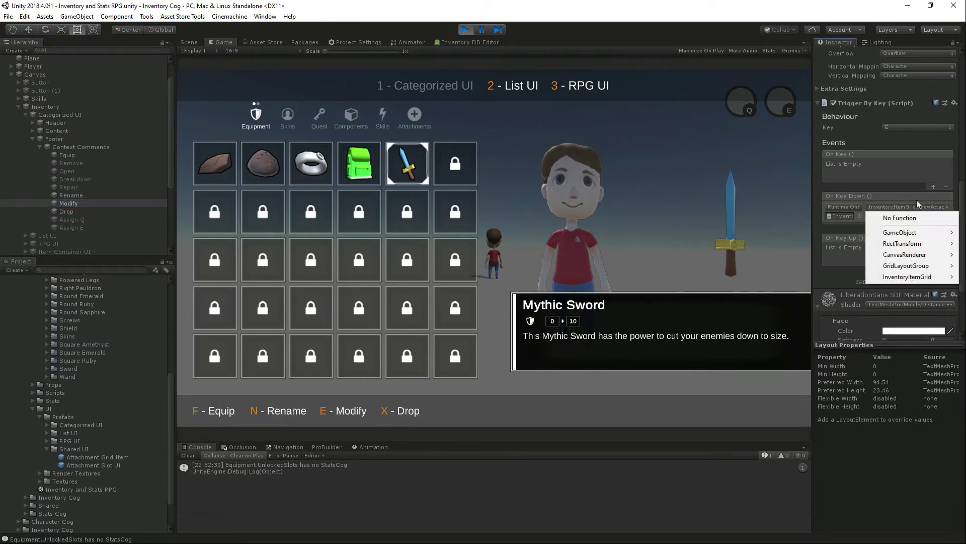
{"action": "left_click", "coordinate": [916, 200]}
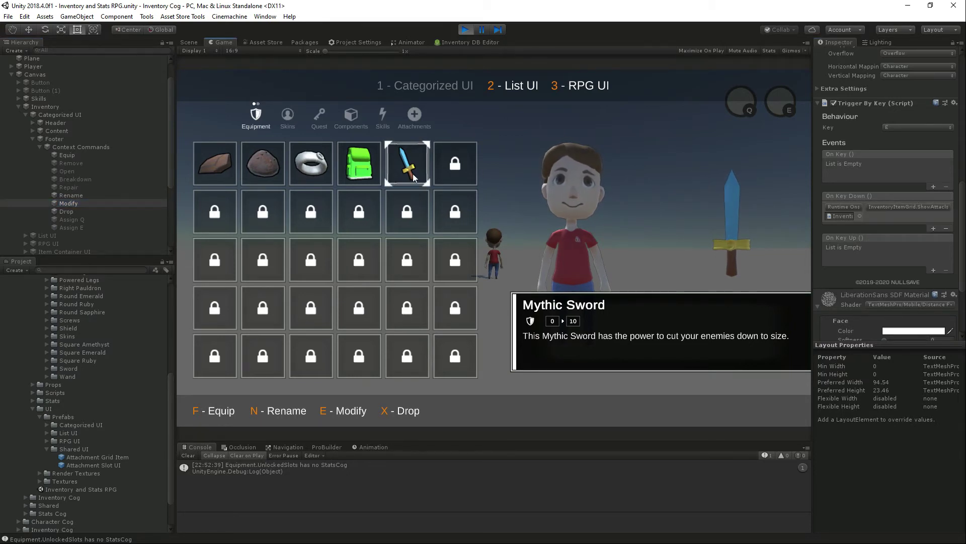
Open the Mythic Sword's attachment window and switch back and forth between its two slots to test the available attachments
{"action": "key", "text": "e"}
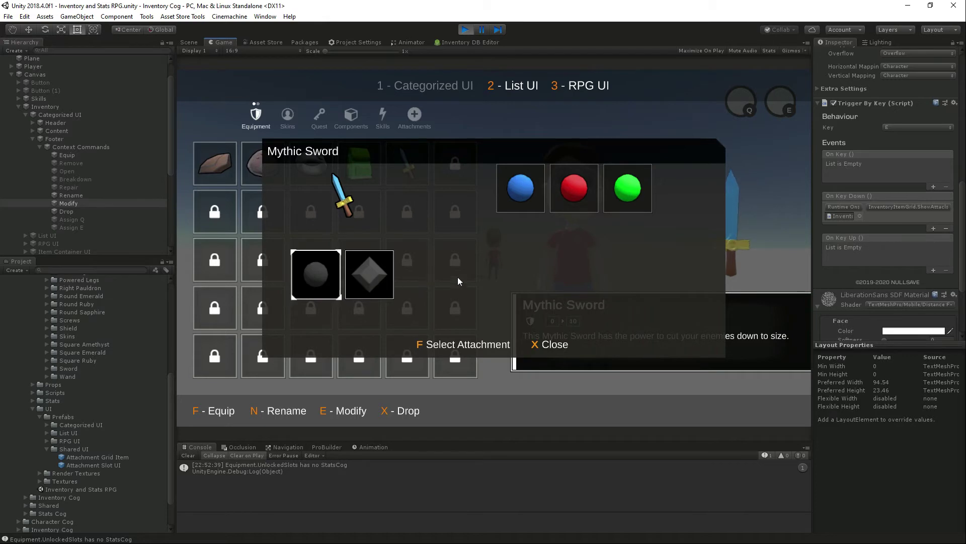
{"action": "key", "text": "Right"}
{"action": "key", "text": "Left"}
{"action": "key", "text": "Right"}
{"action": "key", "text": "Left"}
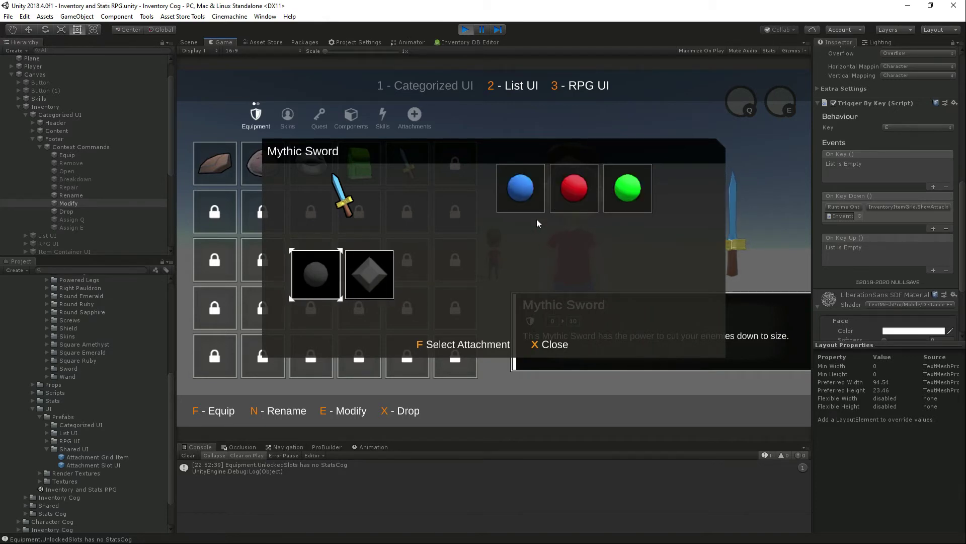
{"action": "key", "text": "Right"}
{"action": "key", "text": "Left"}
{"action": "key", "text": "Right"}
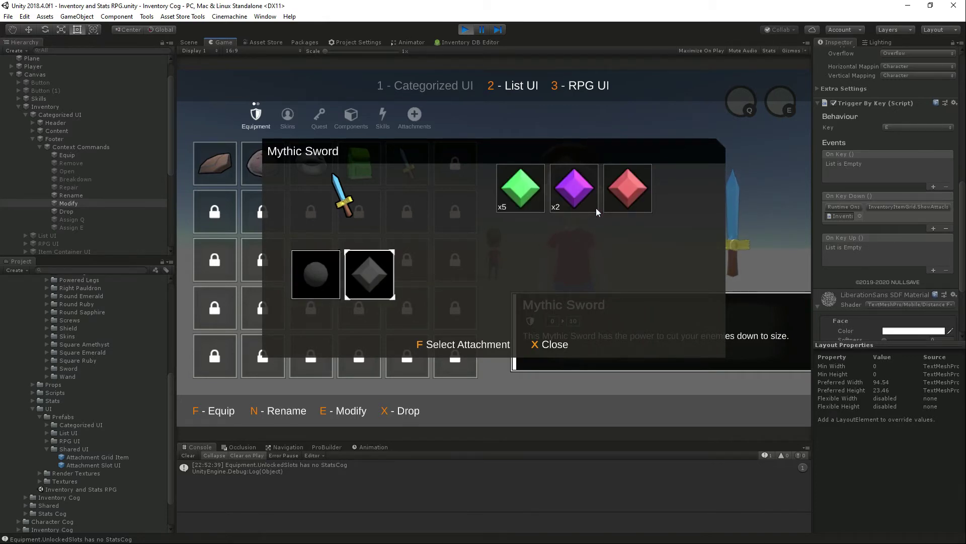
{"action": "key", "text": "Left"}
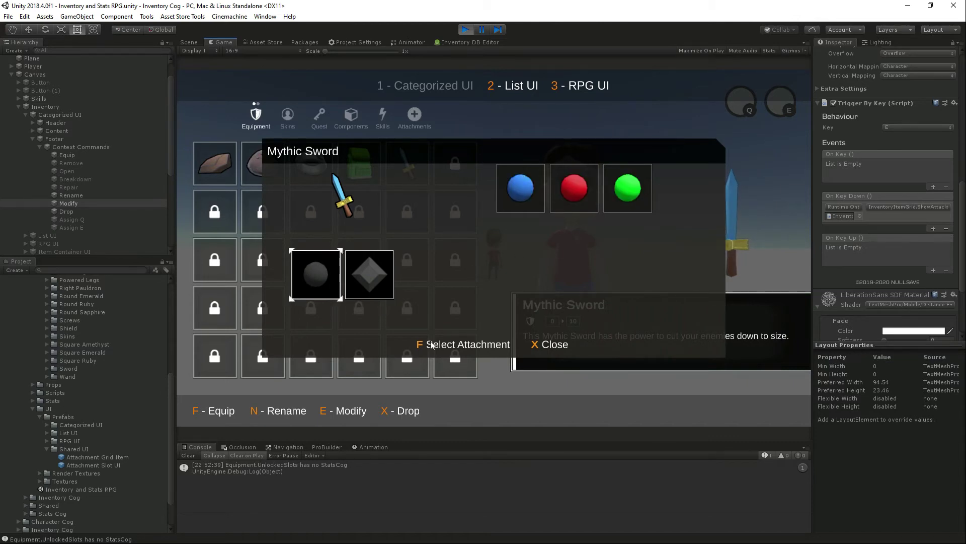
{"action": "key", "text": "Right"}
{"action": "key", "text": "Left"}
{"action": "key", "text": "Right"}
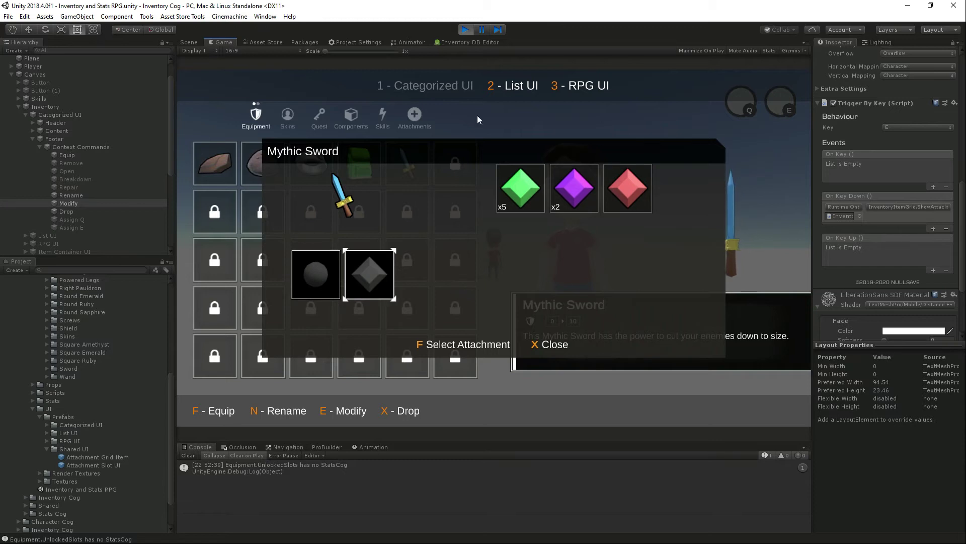
Stop the game and activate the Attachment UI object
{"action": "left_click", "coordinate": [464, 31]}
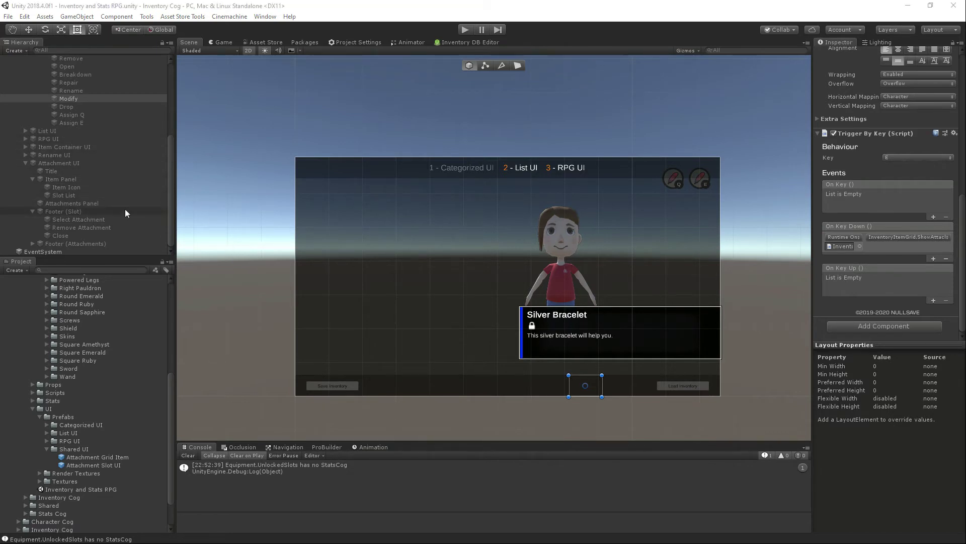
{"action": "left_click", "coordinate": [63, 163]}
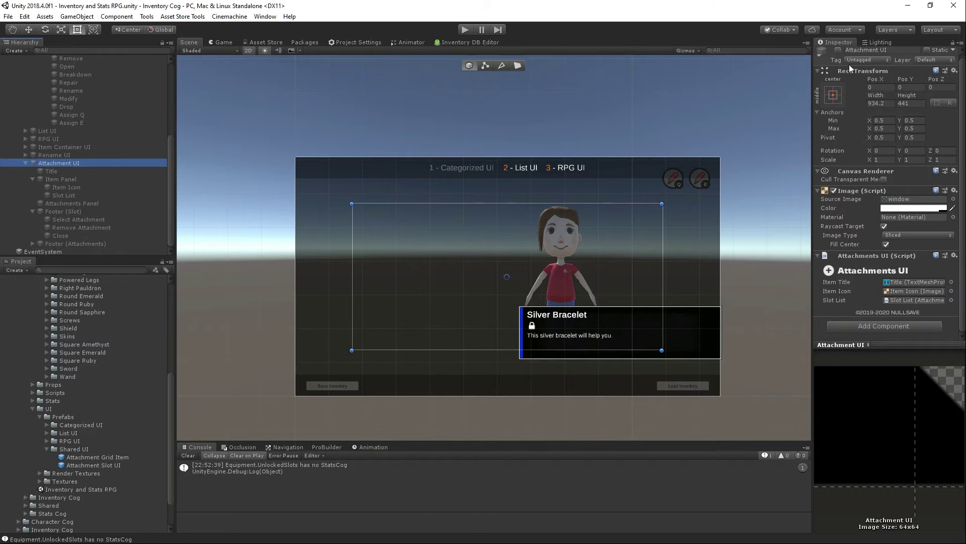
{"action": "left_click", "coordinate": [838, 50]}
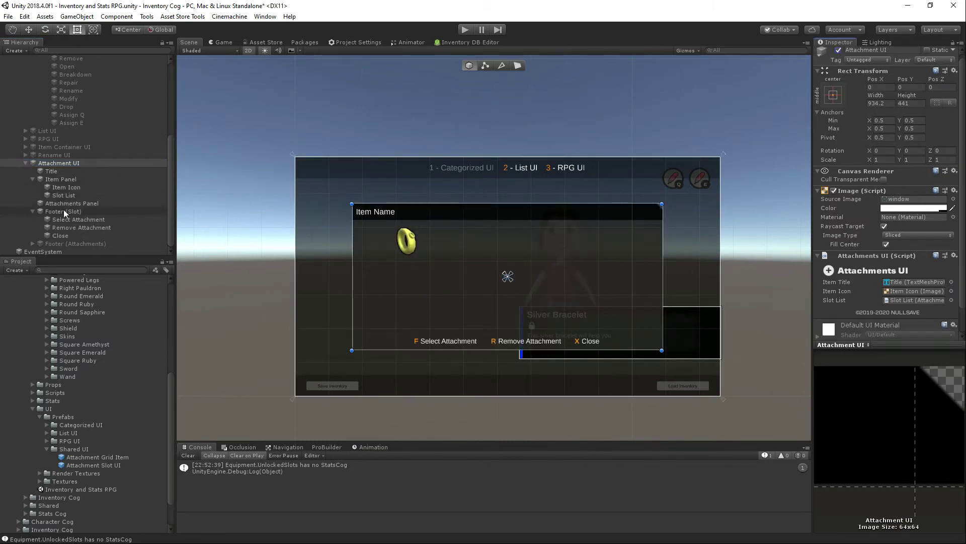
Wire the Select Attachment command's On Key Down event to the Slot List's AttachmentSlotGrid.OpenAttachments function
{"action": "left_click", "coordinate": [89, 217]}
{"action": "scroll", "coordinate": [888, 223], "scroll_direction": "down", "scroll_amount": 5}
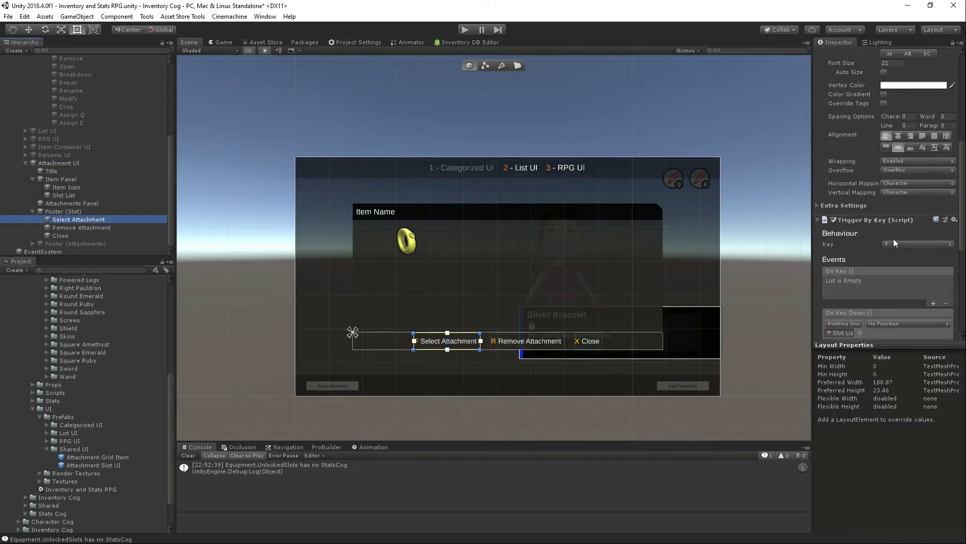
{"action": "scroll", "coordinate": [894, 242], "scroll_direction": "down", "scroll_amount": 4}
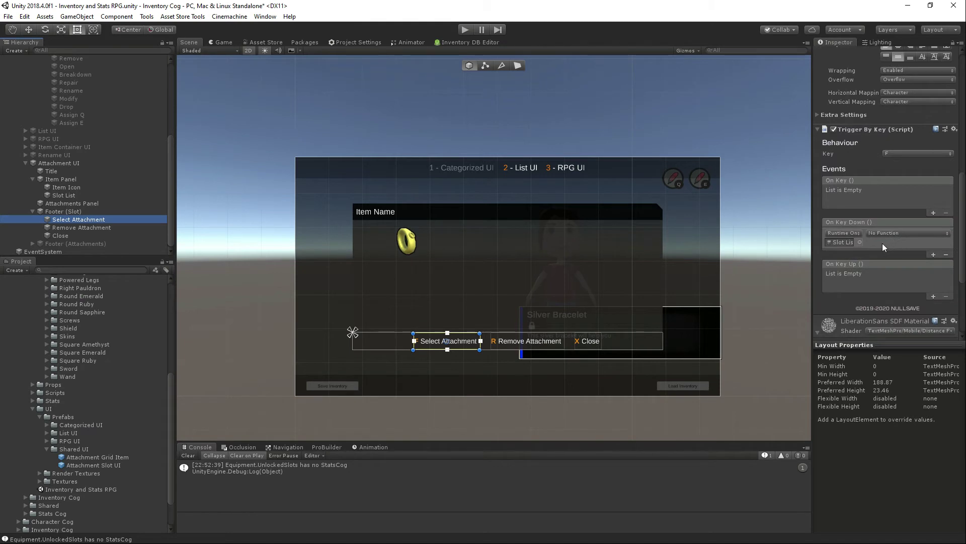
{"action": "left_click_drag", "start_coordinate": [64, 195], "coordinate": [840, 245]}
{"action": "left_click", "coordinate": [902, 233]}
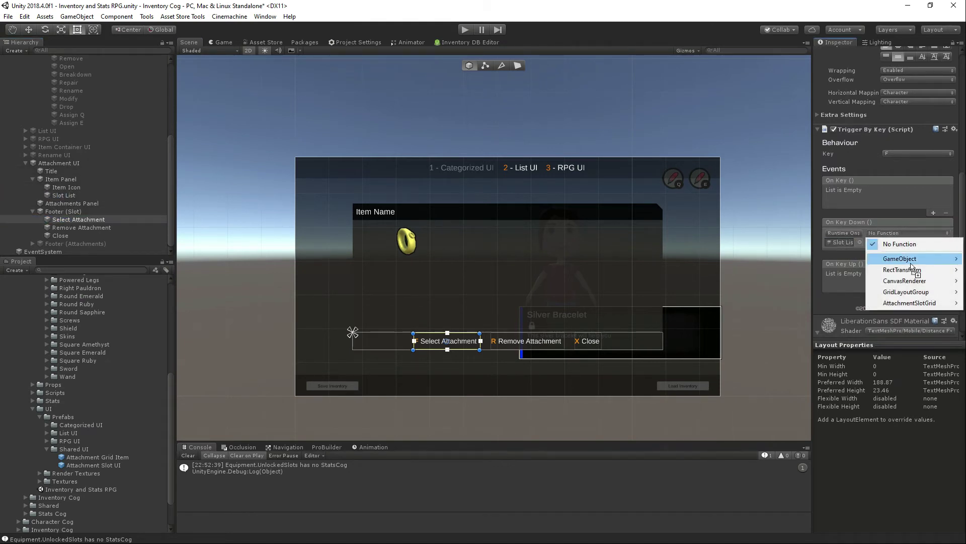
{"action": "mouse_move", "coordinate": [921, 304]}
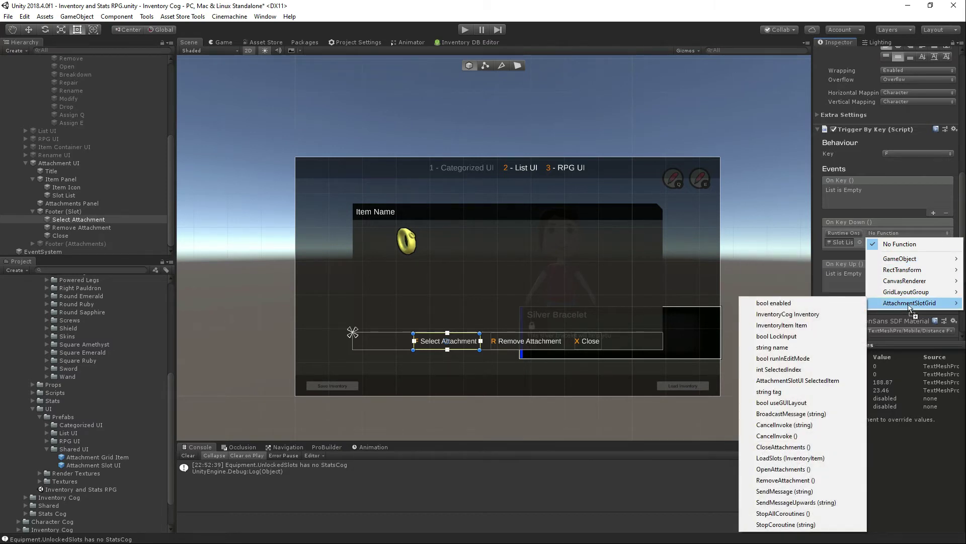
{"action": "left_click", "coordinate": [817, 472]}
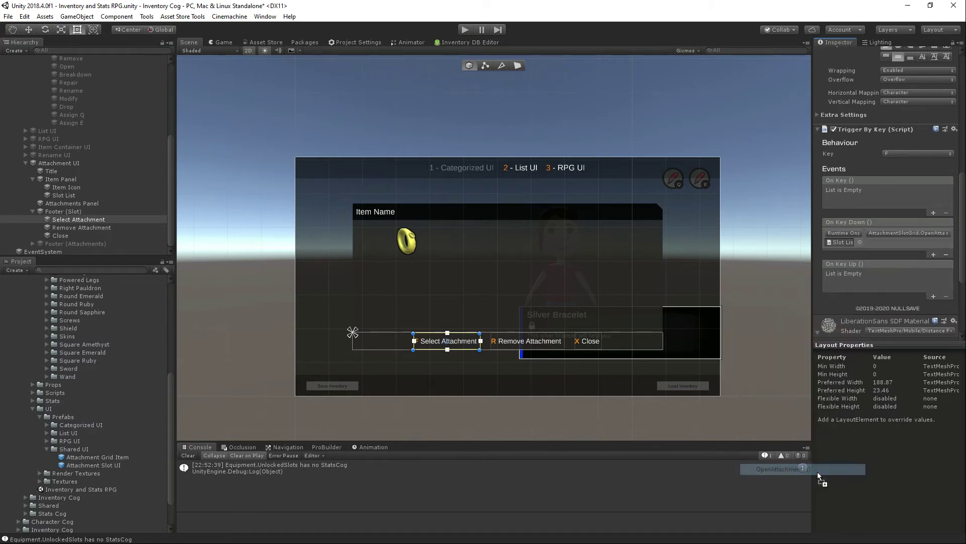
Wire the Remove Attachment command's On Key Down event to the Slot List's AttachmentSlotGrid.RemoveAttachment function
{"action": "left_click", "coordinate": [96, 227]}
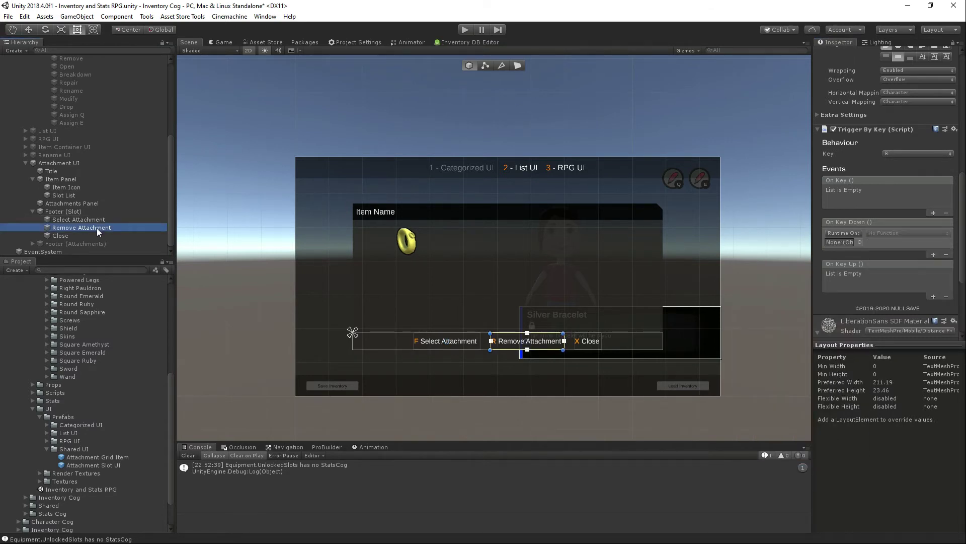
{"action": "left_click_drag", "start_coordinate": [66, 195], "coordinate": [821, 222]}
{"action": "left_click_drag", "start_coordinate": [845, 245], "coordinate": [847, 244]}
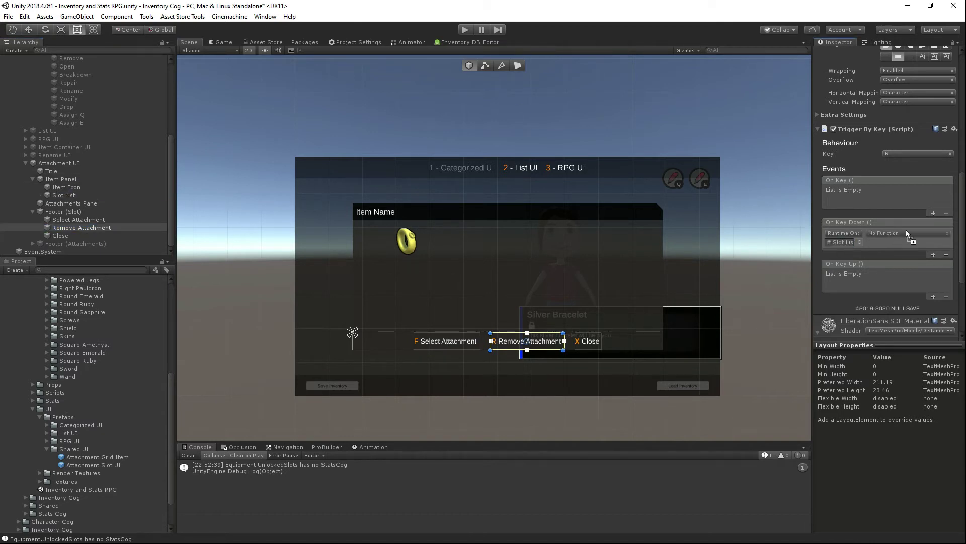
{"action": "left_click", "coordinate": [906, 233]}
{"action": "mouse_move", "coordinate": [905, 302]}
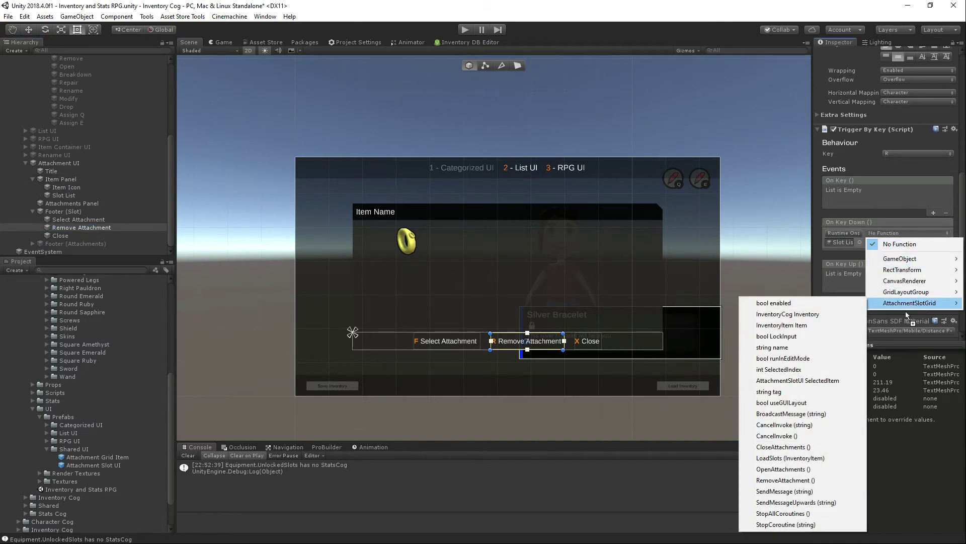
{"action": "left_click", "coordinate": [798, 480]}
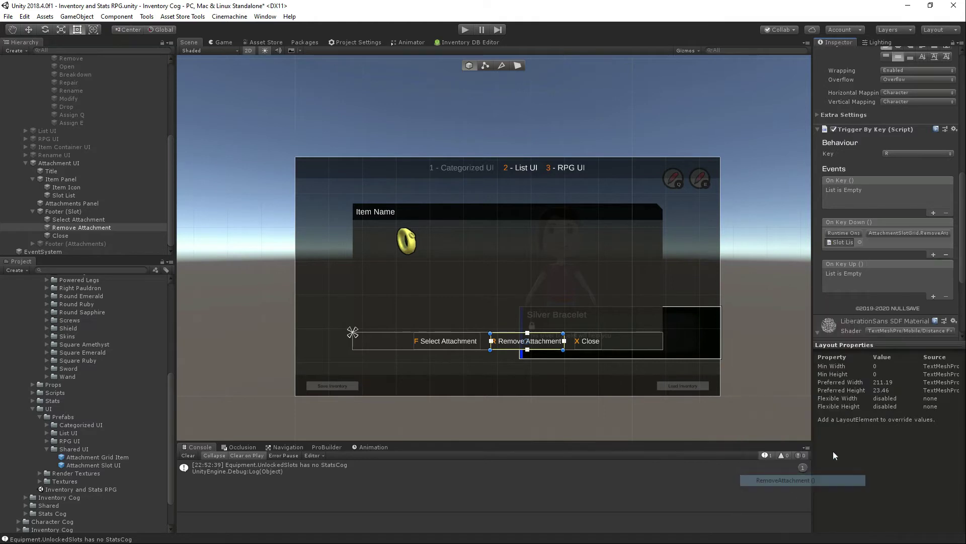
Wire the On Key Down event of Close in Footer (Slot) to the Attachment UI's AttachmentsUI.Close function
{"action": "left_click", "coordinate": [61, 236]}
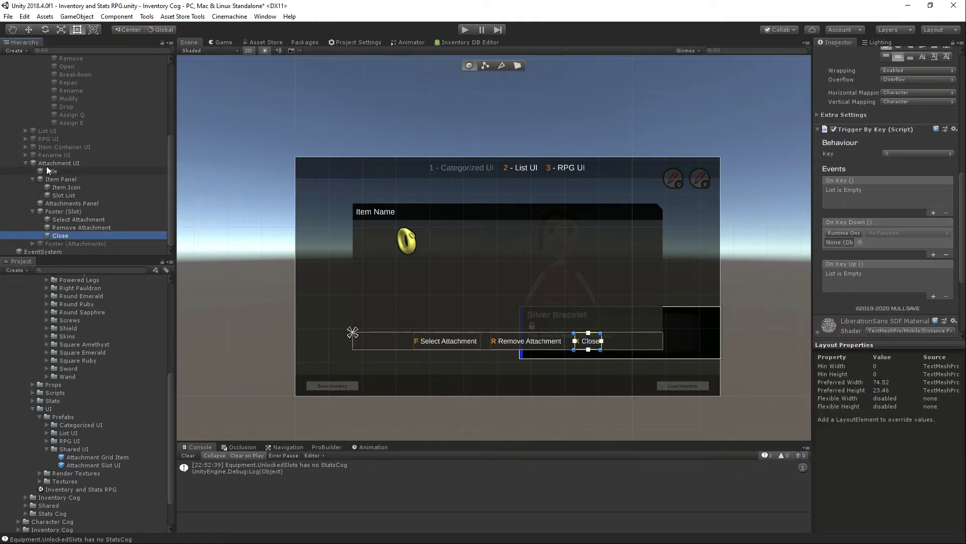
{"action": "left_click_drag", "start_coordinate": [49, 163], "coordinate": [841, 243]}
{"action": "left_click", "coordinate": [899, 233]}
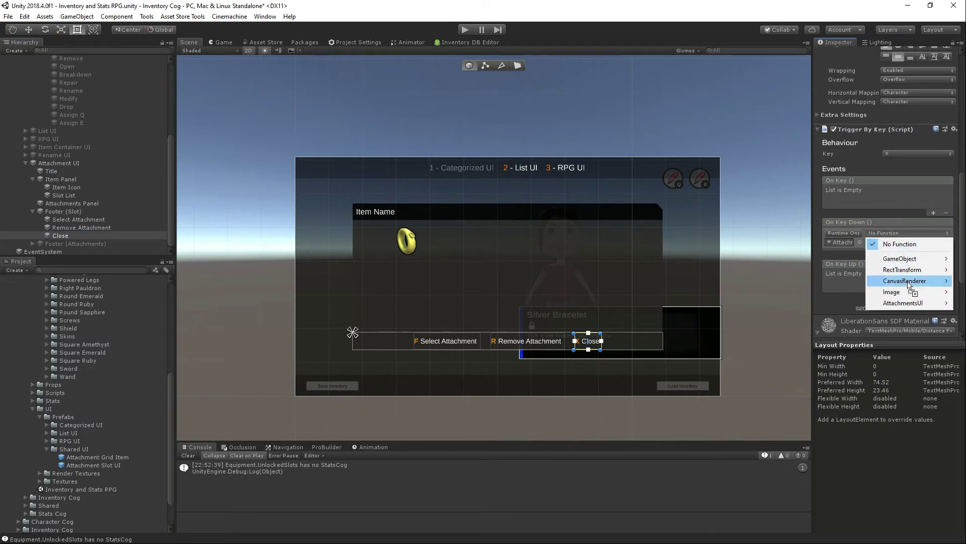
{"action": "mouse_move", "coordinate": [906, 302]}
{"action": "left_click", "coordinate": [818, 415]}
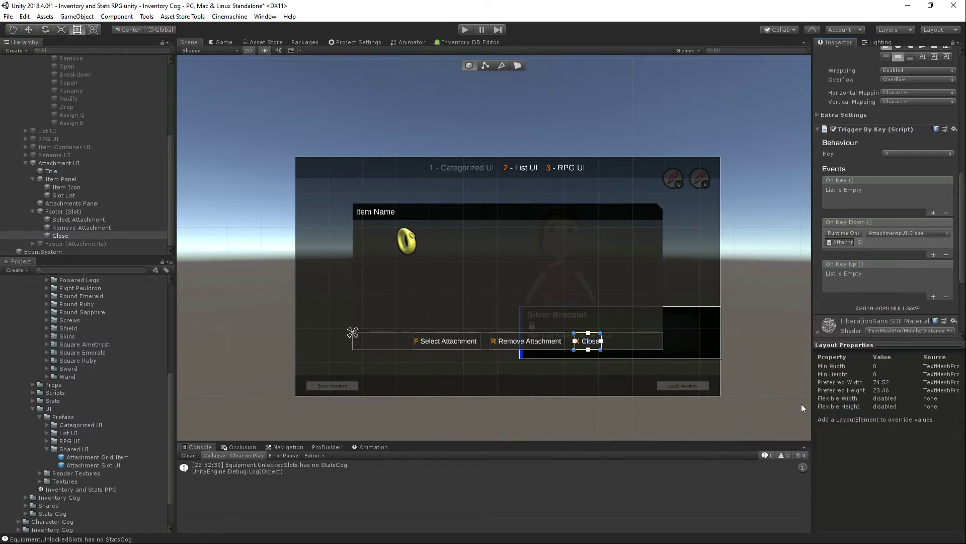
Wire the On Key Down event of Cancel in Footer (Attachments) to the Attachment UI's AttachmentsUI.Close function
{"action": "left_click", "coordinate": [31, 243]}
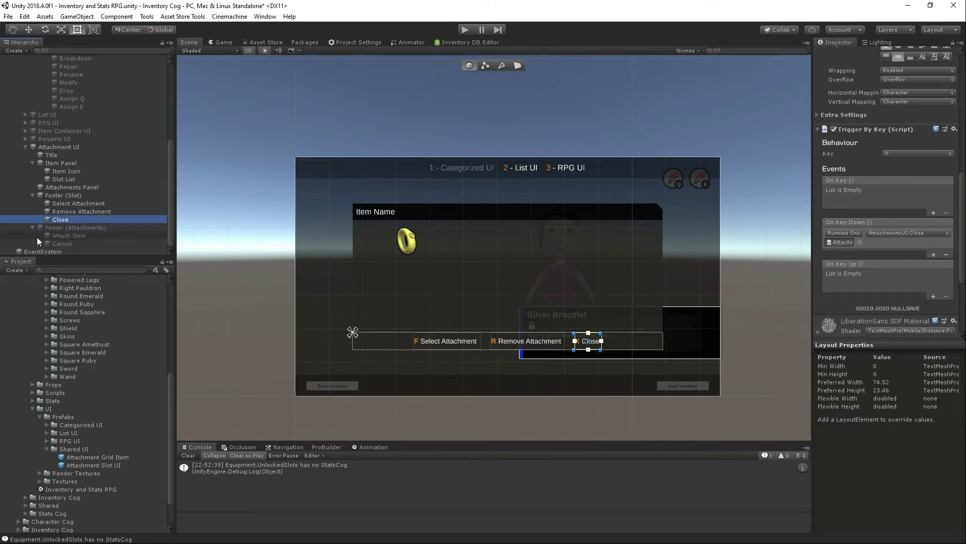
{"action": "left_click", "coordinate": [53, 237]}
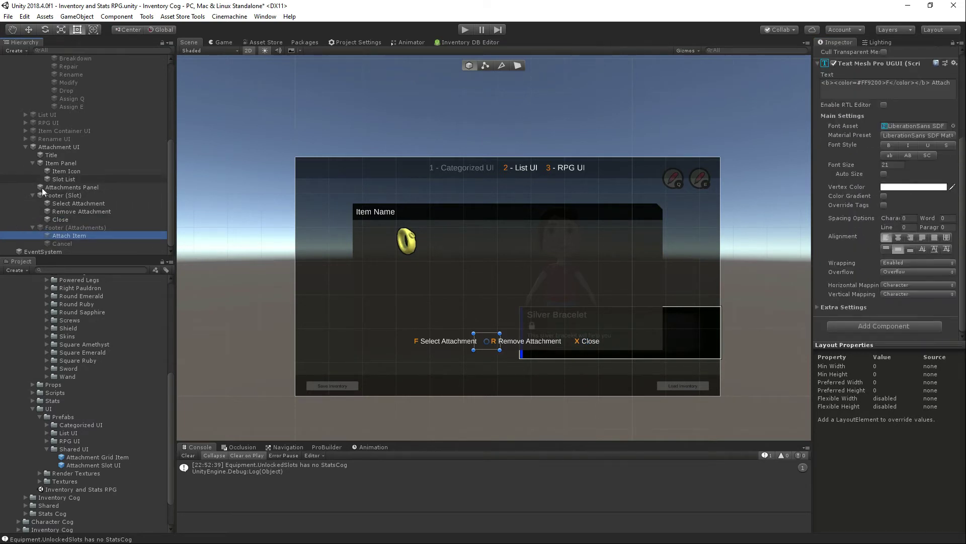
{"action": "left_click", "coordinate": [63, 243]}
{"action": "scroll", "coordinate": [876, 270], "scroll_direction": "down", "scroll_amount": 6}
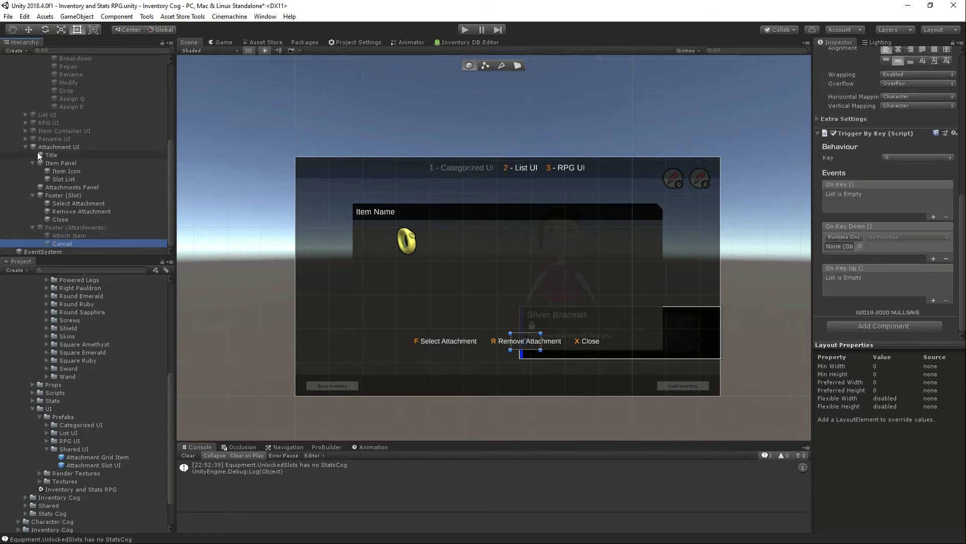
{"action": "left_click_drag", "start_coordinate": [56, 147], "coordinate": [840, 246]}
{"action": "left_click", "coordinate": [883, 237]}
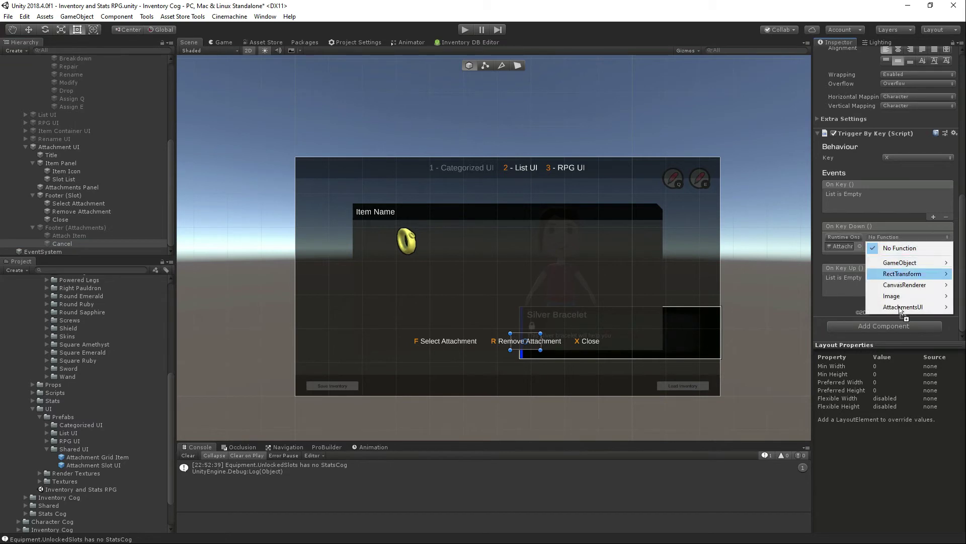
{"action": "left_click", "coordinate": [898, 312]}
{"action": "left_click", "coordinate": [887, 237]}
{"action": "mouse_move", "coordinate": [914, 310]}
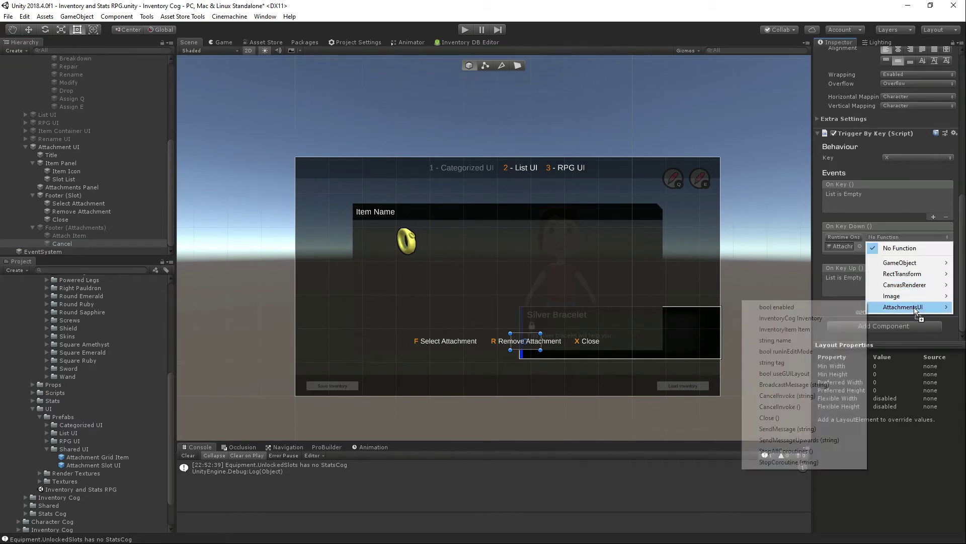
{"action": "left_click", "coordinate": [775, 417]}
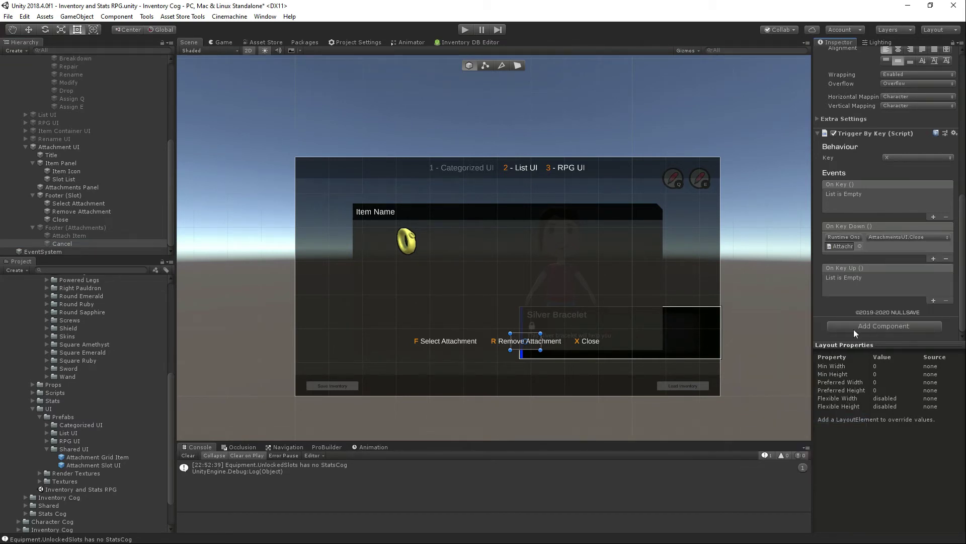
Deactivate the Attachment UI object and the parent Inventory object
{"action": "left_click", "coordinate": [88, 188]}
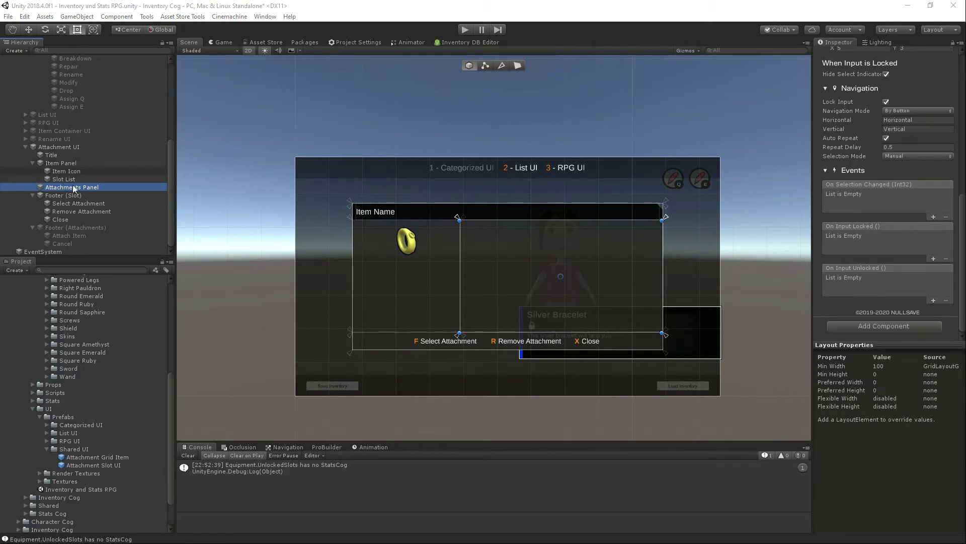
{"action": "left_click", "coordinate": [55, 147]}
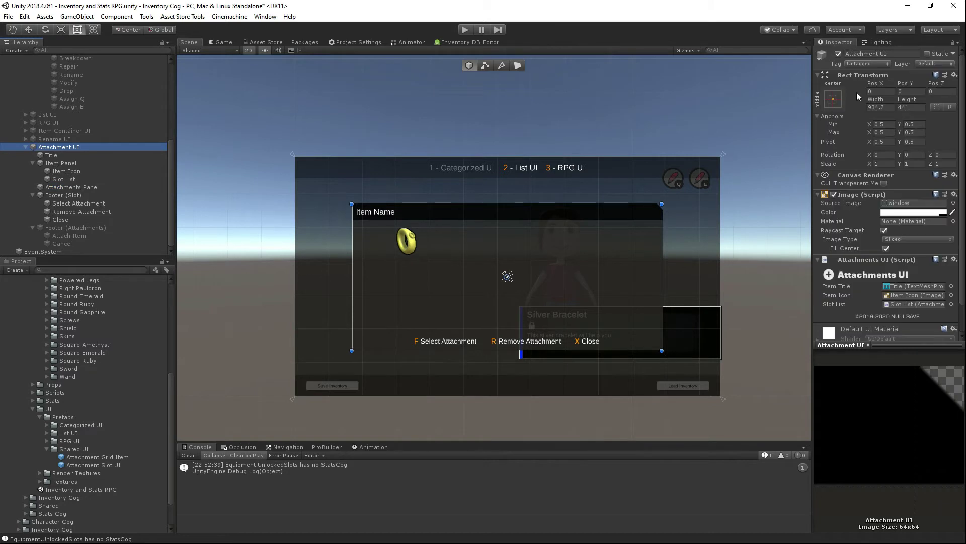
{"action": "left_click", "coordinate": [838, 54]}
{"action": "scroll", "coordinate": [31, 152], "scroll_direction": "up", "scroll_amount": 6}
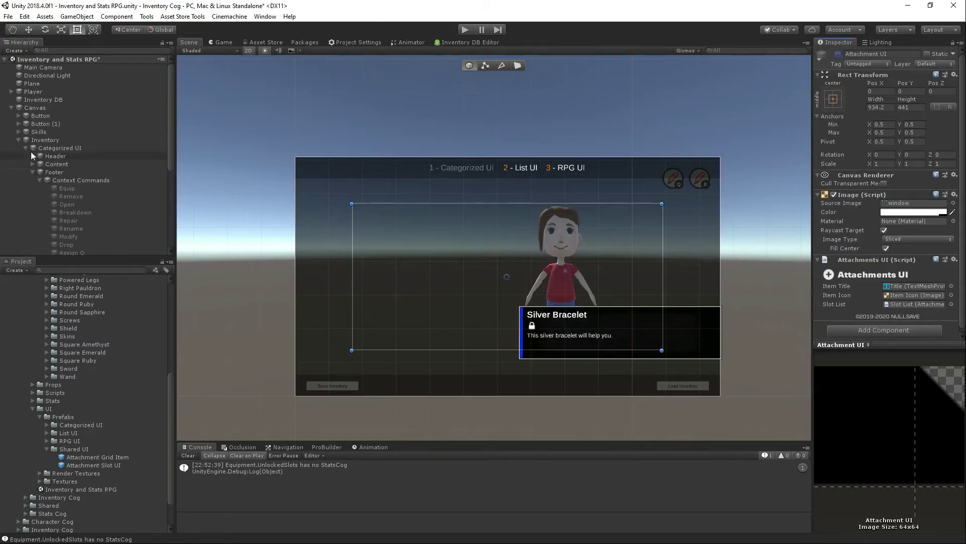
{"action": "left_click", "coordinate": [76, 140]}
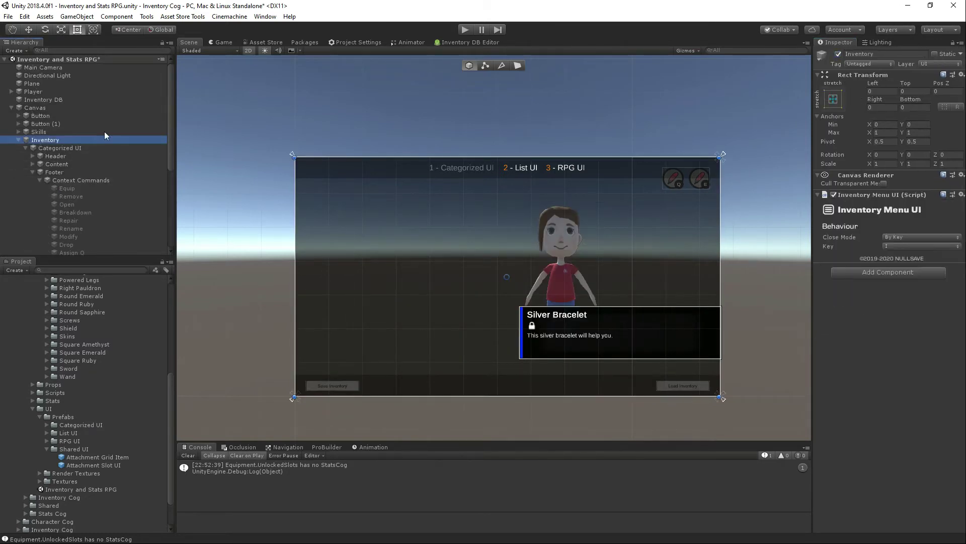
{"action": "left_click", "coordinate": [838, 54]}
Run the game, open the inventory and bring up the Mythic Sword's attachment window
{"action": "left_click", "coordinate": [467, 30]}
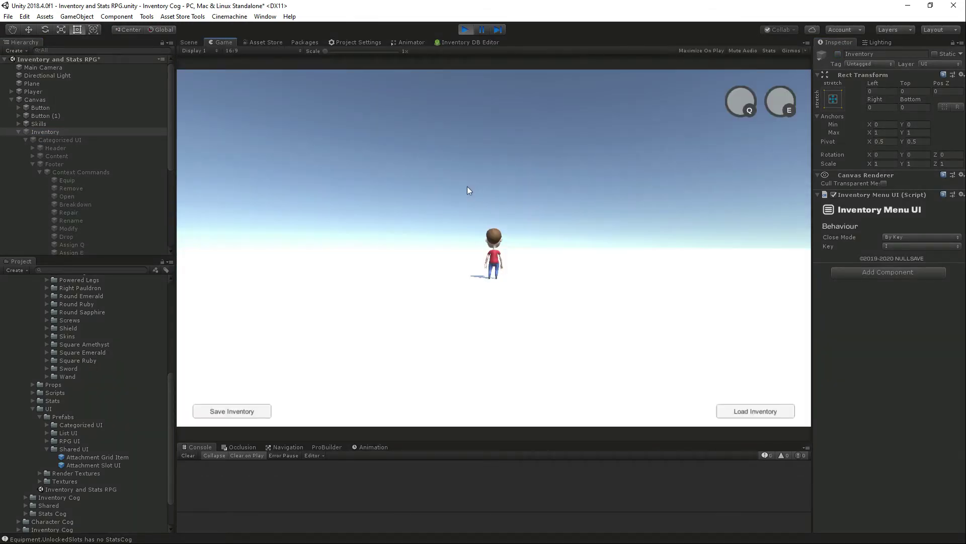
{"action": "key", "text": "i"}
{"action": "left_click", "coordinate": [416, 166]}
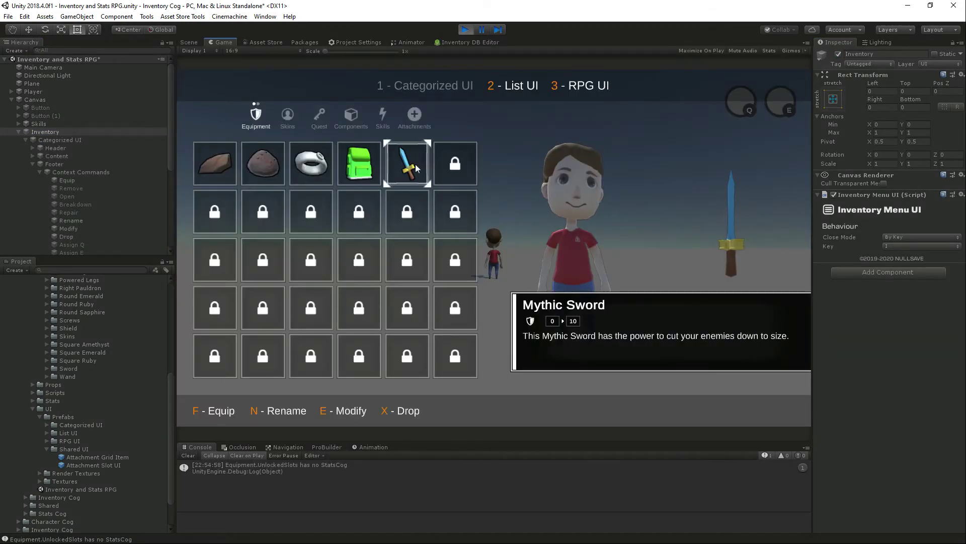
{"action": "key", "text": "e"}
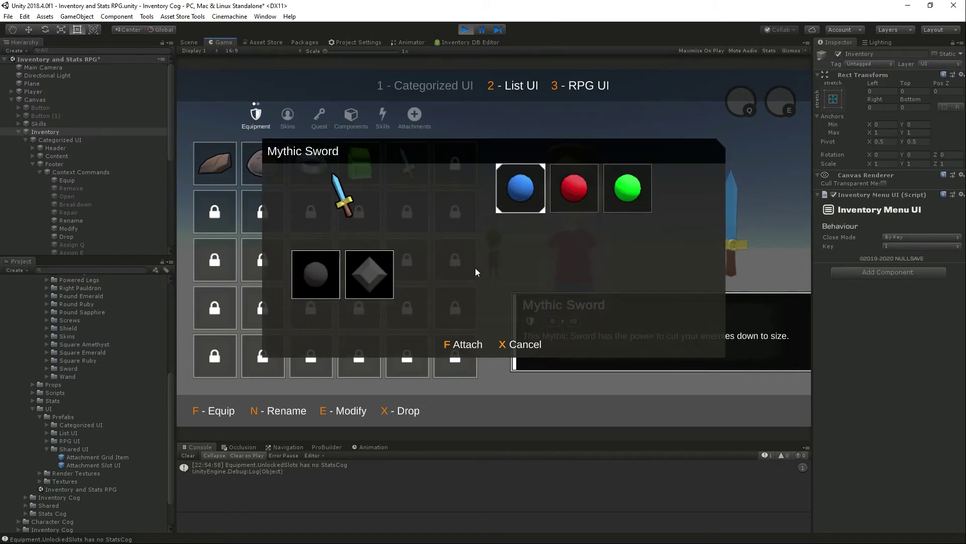
Move the selection back and forth between the blue and red sphere attachments to test grid navigation
{"action": "key", "text": "Right"}
{"action": "key", "text": "Left"}
{"action": "key", "text": "Right"}
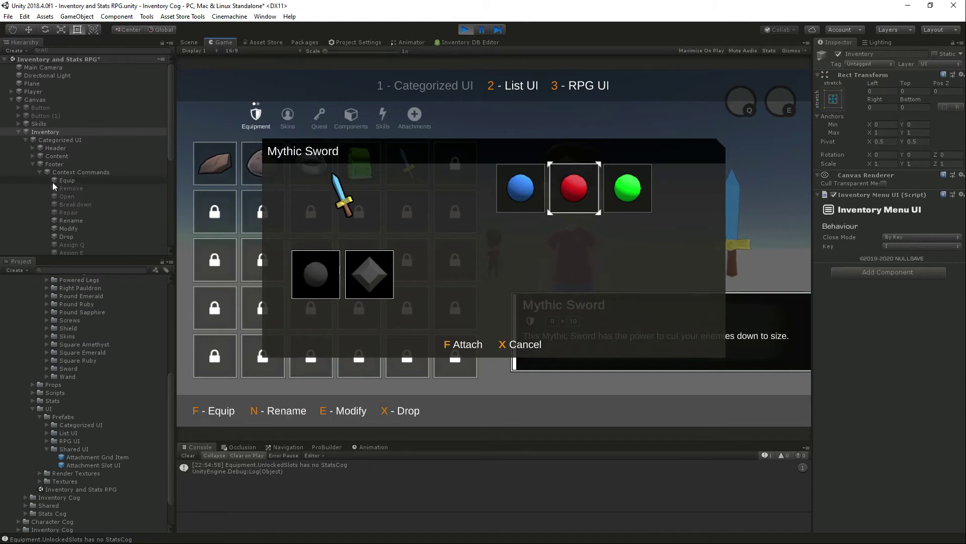
Set the Attachments Panel's Selection Mode to By Key with E as the submit key while the game runs
{"action": "left_click", "coordinate": [33, 164]}
{"action": "scroll", "coordinate": [34, 174], "scroll_direction": "down", "scroll_amount": 5}
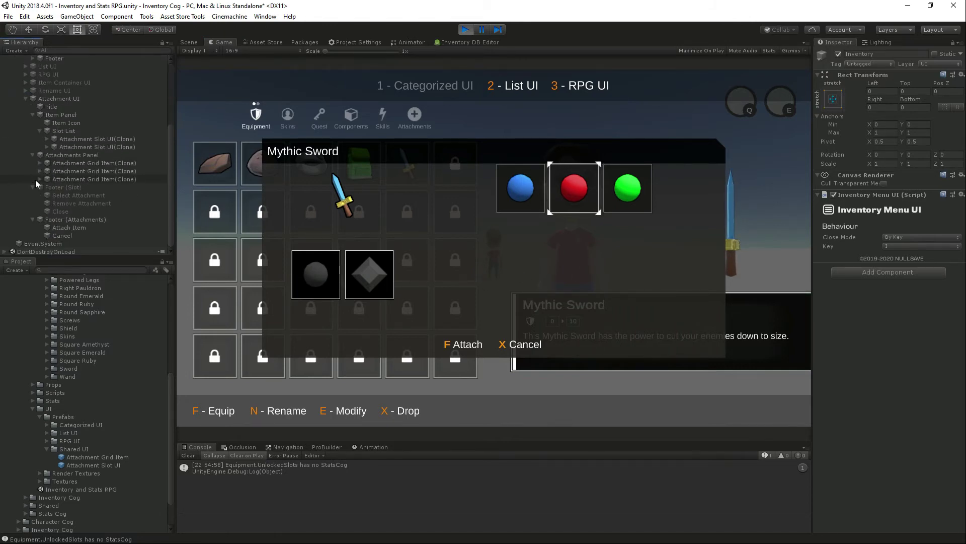
{"action": "left_click", "coordinate": [86, 157]}
{"action": "scroll", "coordinate": [887, 306], "scroll_direction": "down", "scroll_amount": 3}
{"action": "scroll", "coordinate": [885, 306], "scroll_direction": "down", "scroll_amount": 3}
{"action": "scroll", "coordinate": [878, 258], "scroll_direction": "down", "scroll_amount": 3}
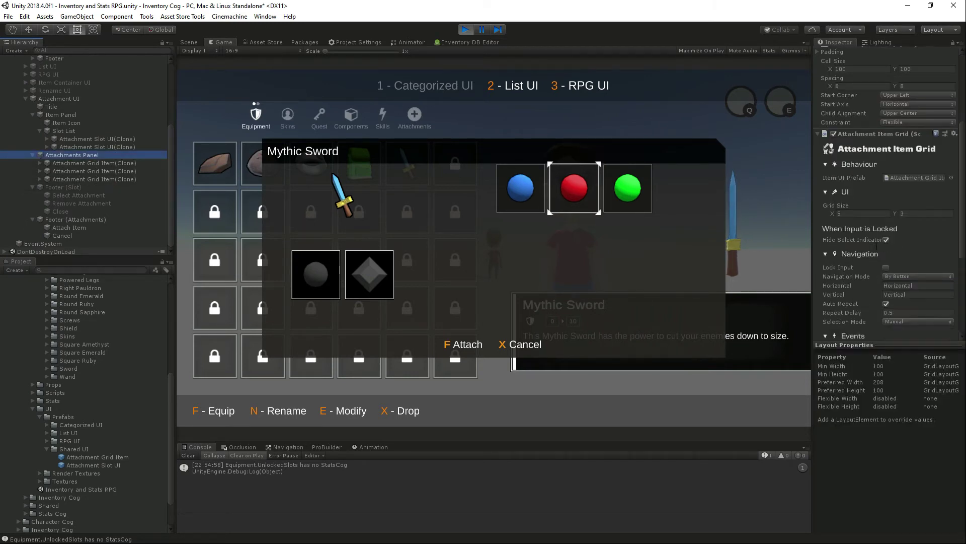
{"action": "scroll", "coordinate": [874, 246], "scroll_direction": "down", "scroll_amount": 1}
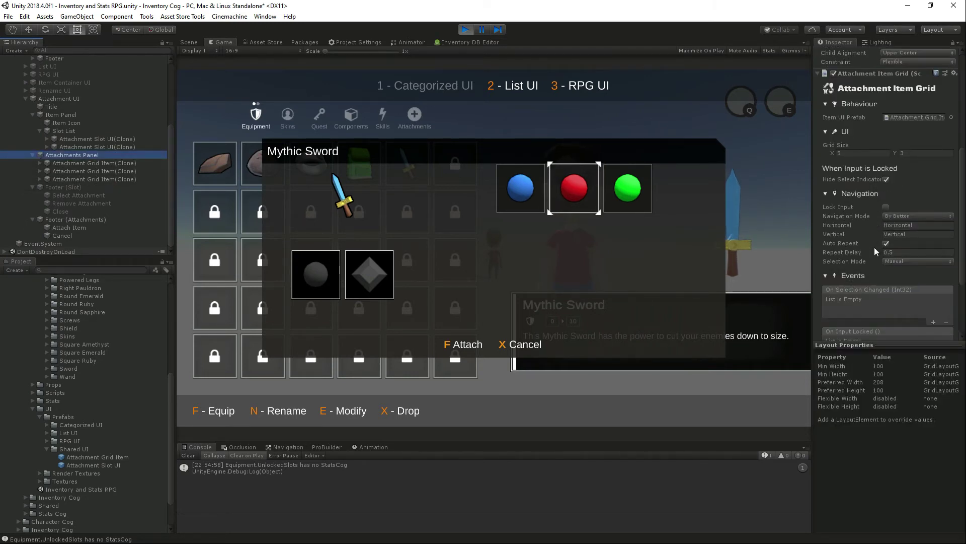
{"action": "left_click", "coordinate": [900, 261]}
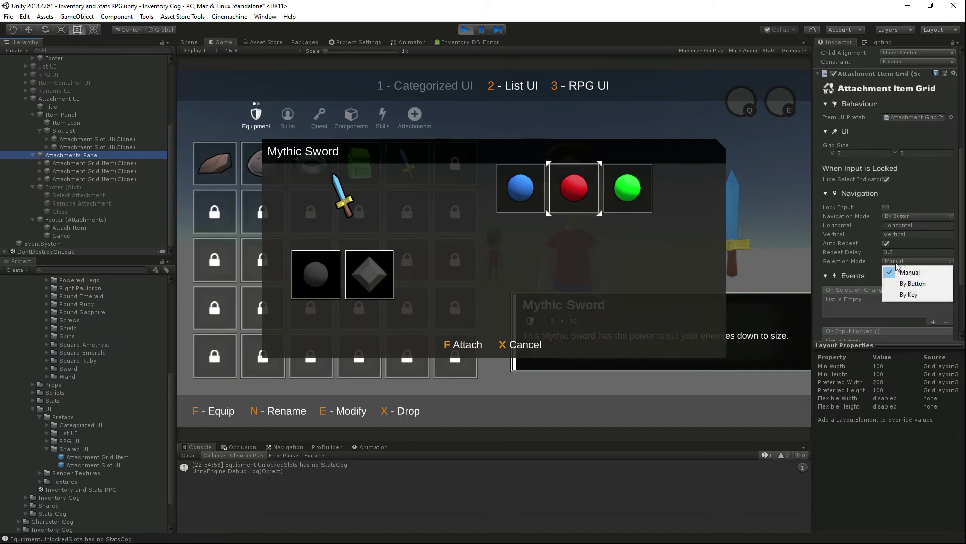
{"action": "left_click", "coordinate": [909, 294]}
{"action": "left_click", "coordinate": [897, 271]}
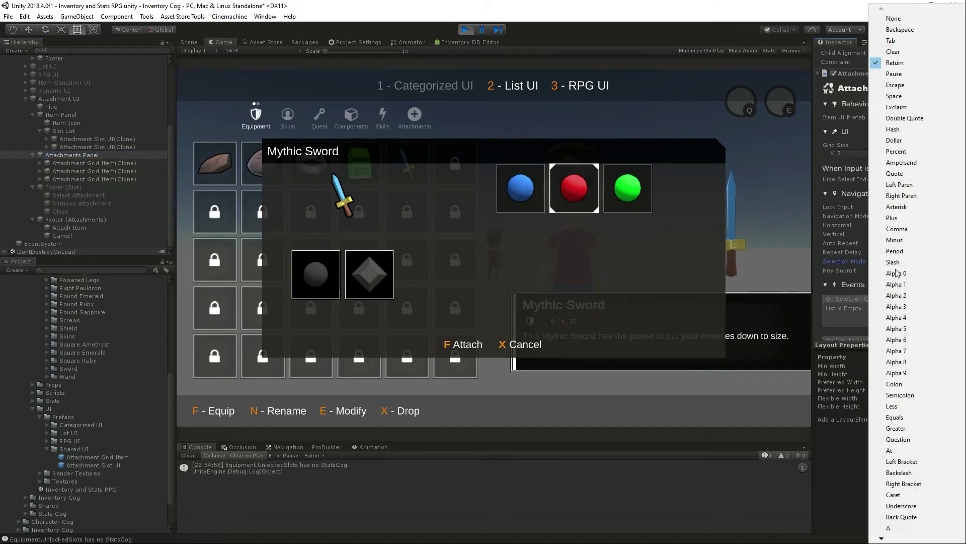
{"action": "left_click", "coordinate": [892, 526]}
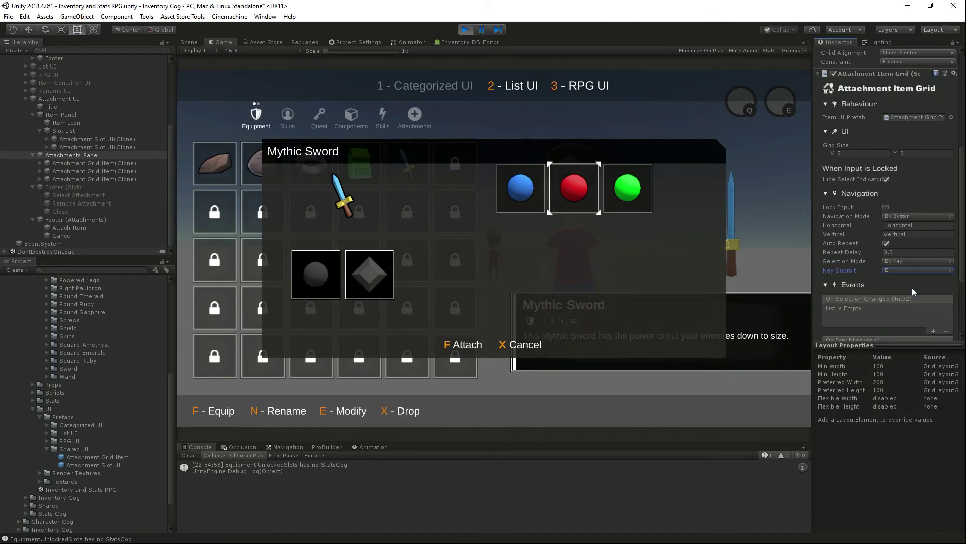
Change the Attachments Panel's Key Submit to F while the game runs
{"action": "left_click", "coordinate": [912, 271]}
{"action": "scroll", "coordinate": [892, 504], "scroll_direction": "down", "scroll_amount": 10}
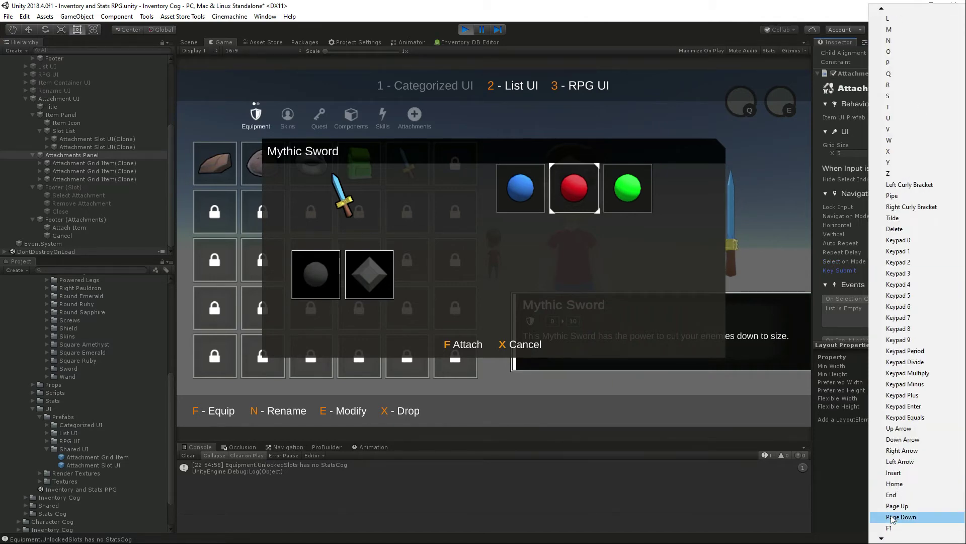
{"action": "left_click", "coordinate": [847, 259]}
{"action": "left_click", "coordinate": [893, 272]}
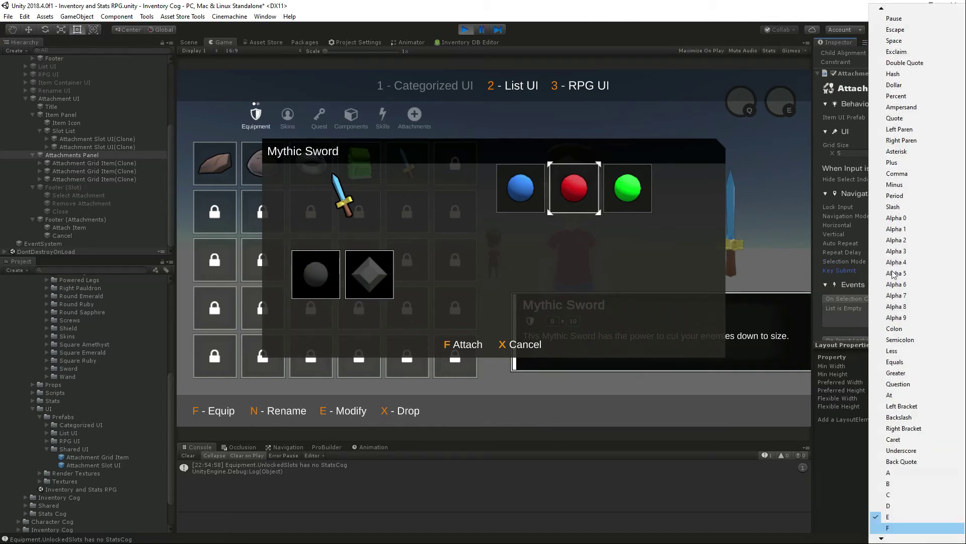
{"action": "key", "text": "Return"}
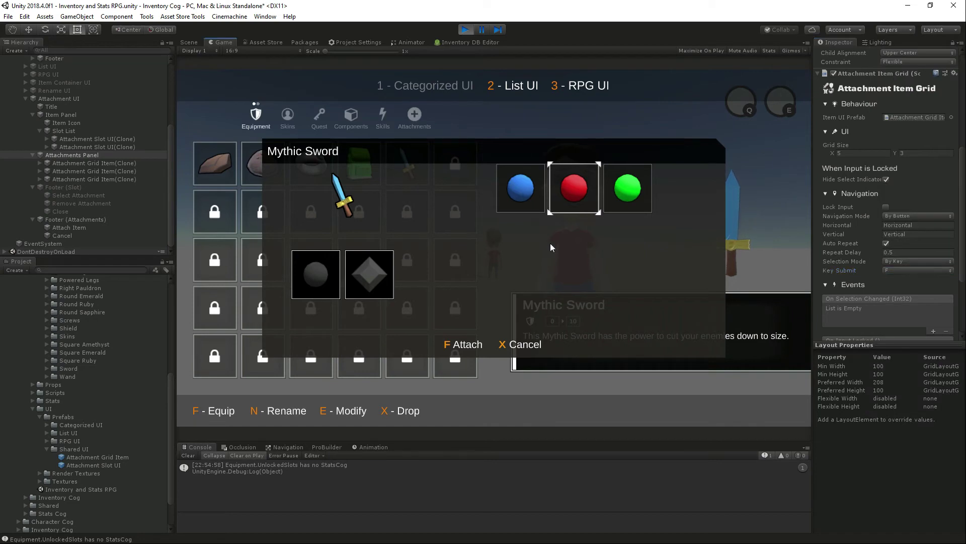
Attach the red sphere and the green gem to the Mythic Sword's two slots and close the attachment window
{"action": "key", "text": "Right"}
{"action": "key", "text": "Left"}
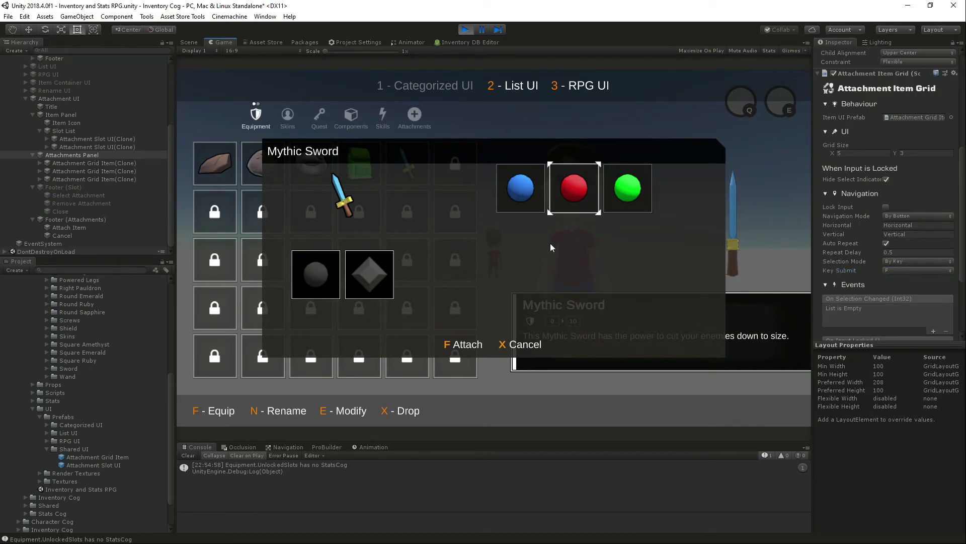
{"action": "key", "text": "f"}
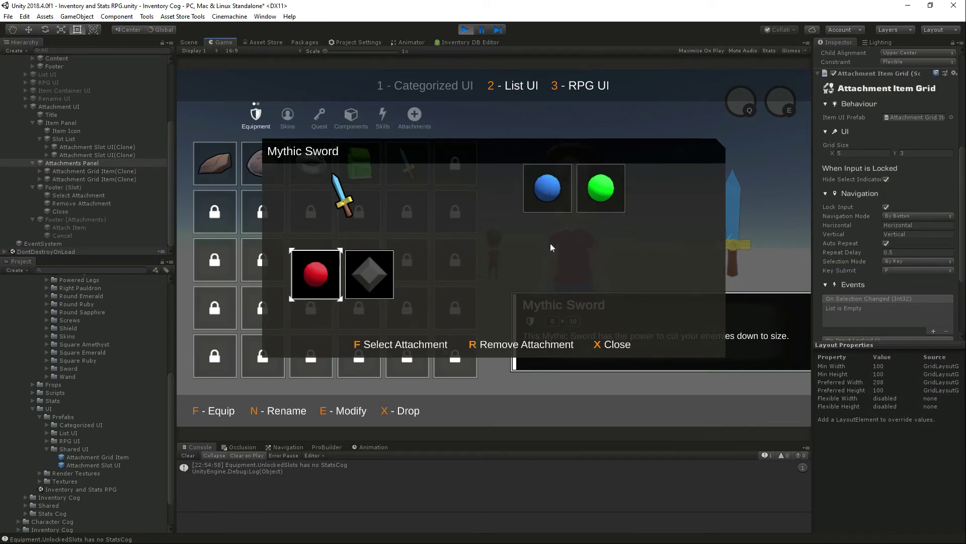
{"action": "key", "text": "f"}
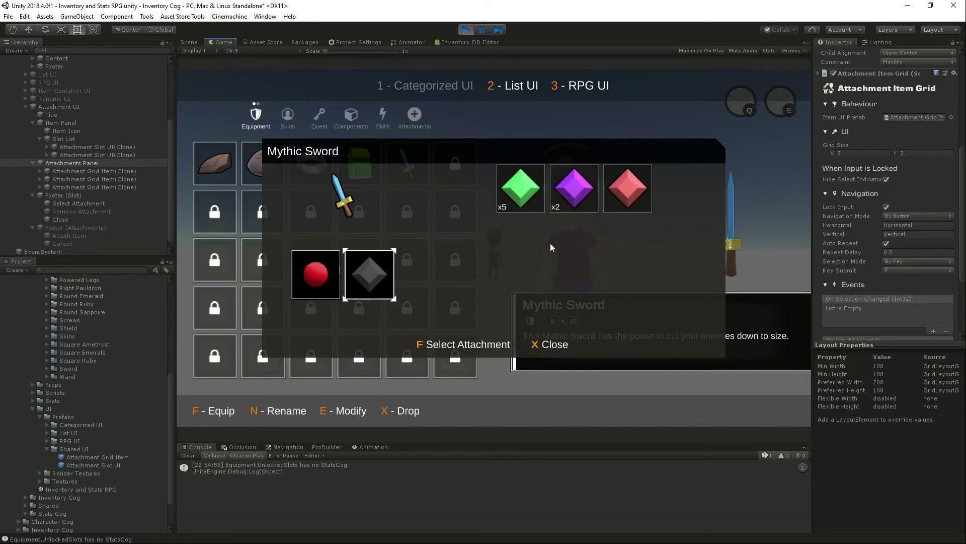
{"action": "key", "text": "f"}
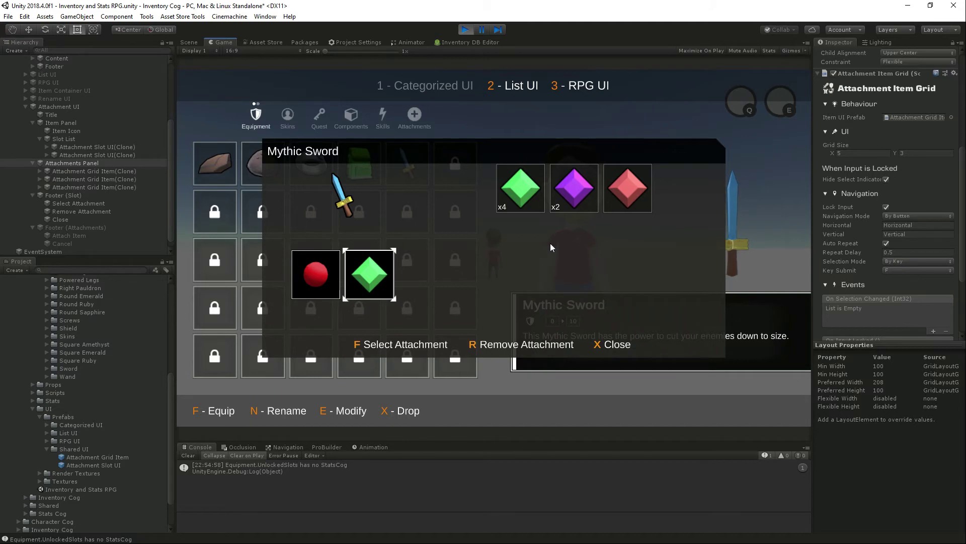
{"action": "key", "text": "x"}
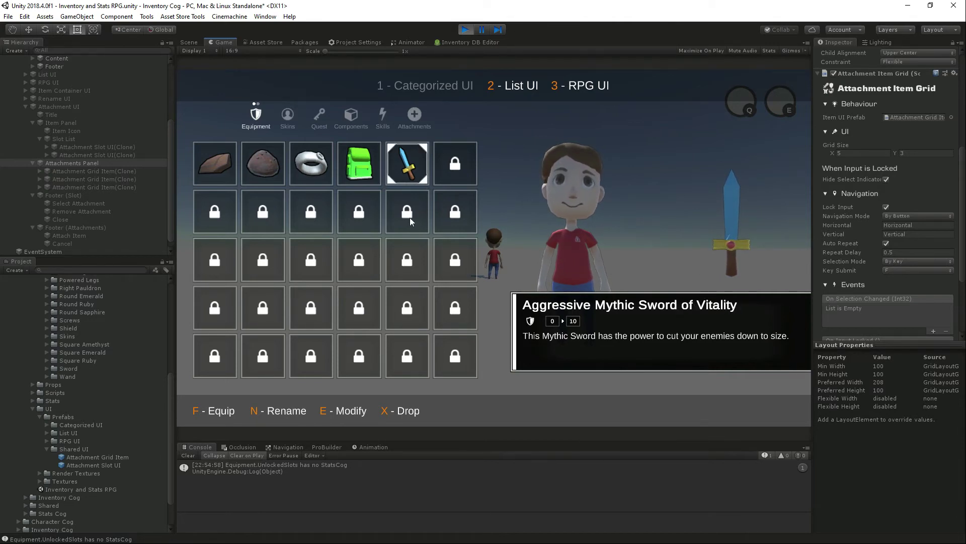
Reopen the sword's attachment window, replace the green gem in its second slot with the purple gem, and close the window
{"action": "left_click", "coordinate": [321, 172]}
{"action": "left_click", "coordinate": [427, 178]}
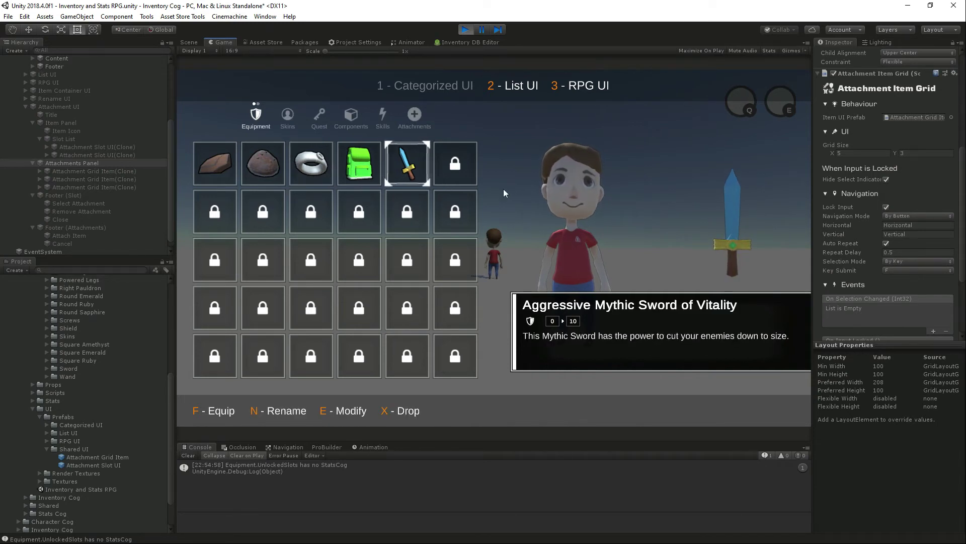
{"action": "key", "text": "e"}
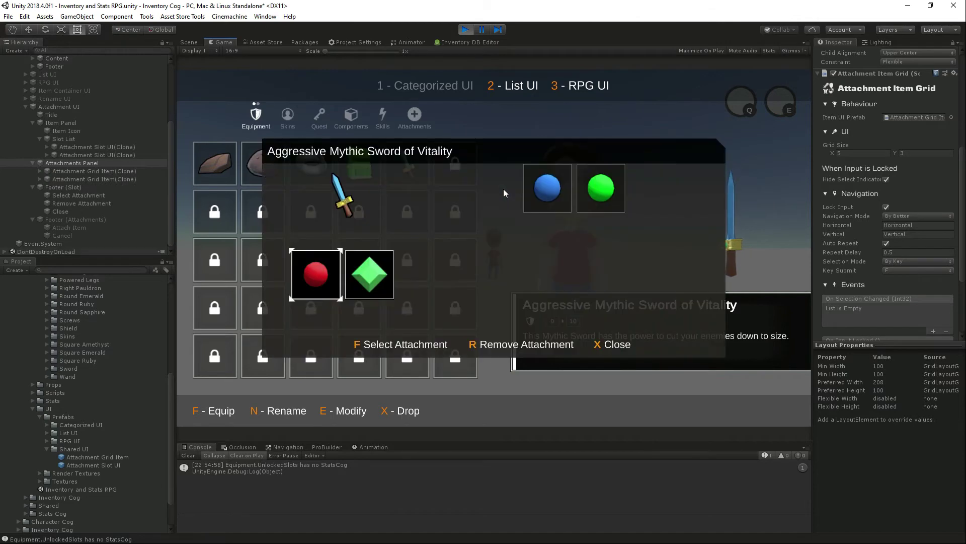
{"action": "key", "text": "Right"}
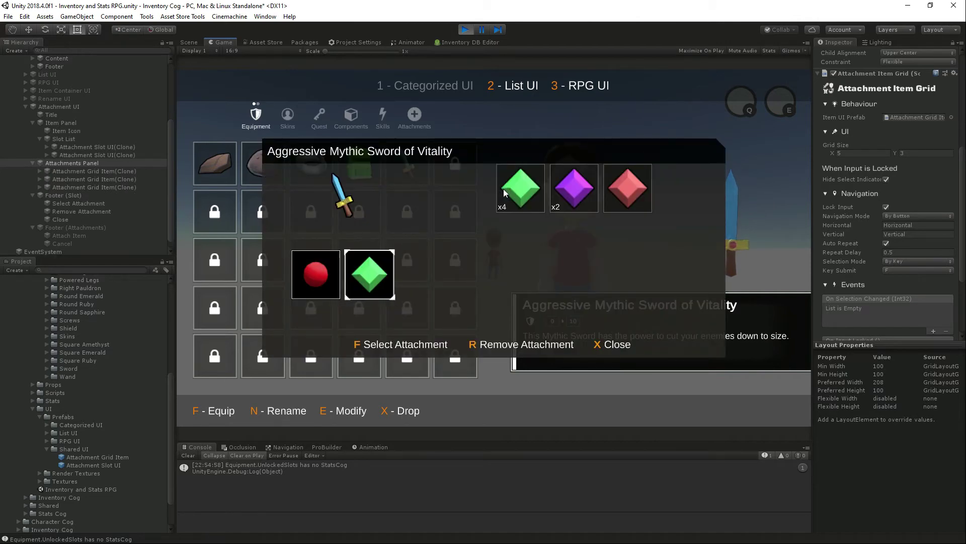
{"action": "key", "text": "r"}
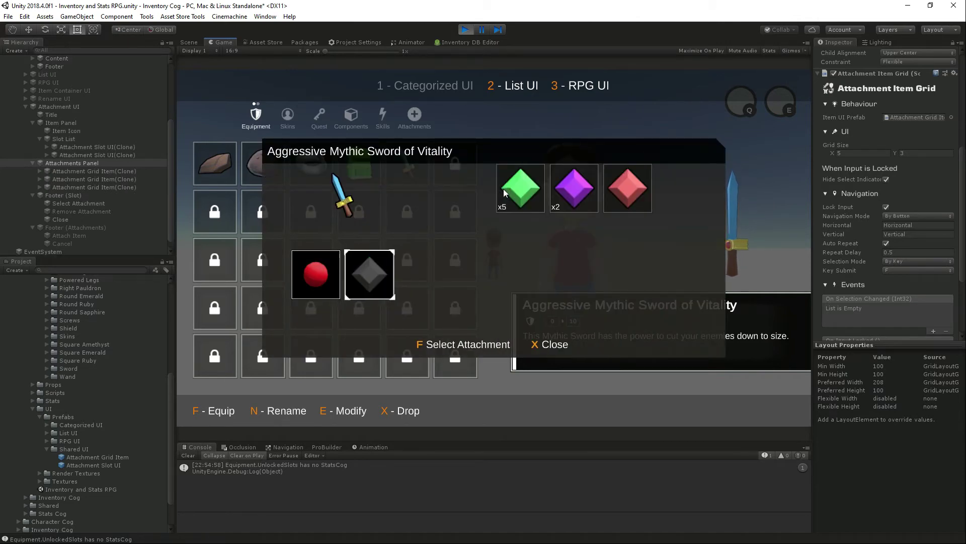
{"action": "key", "text": "f"}
{"action": "key", "text": "f"}
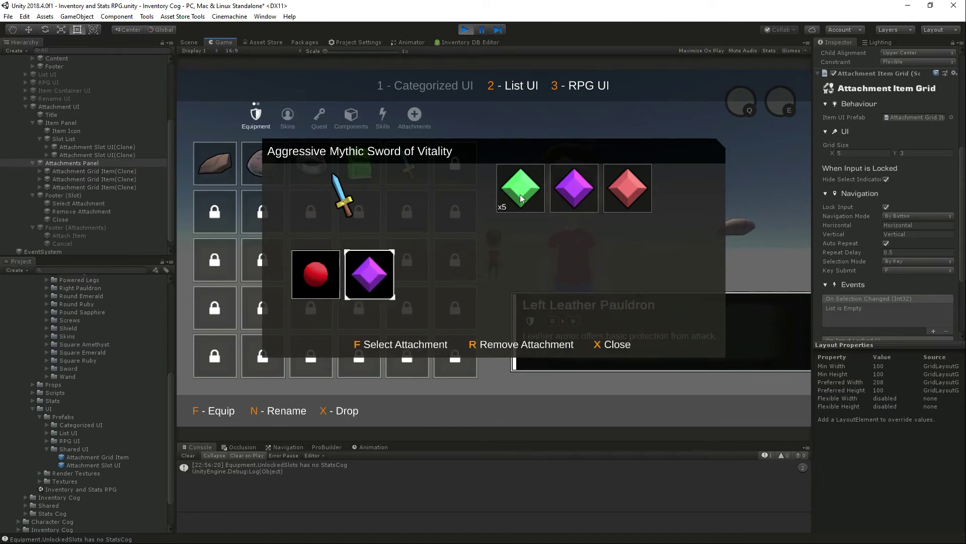
{"action": "key", "text": "x"}
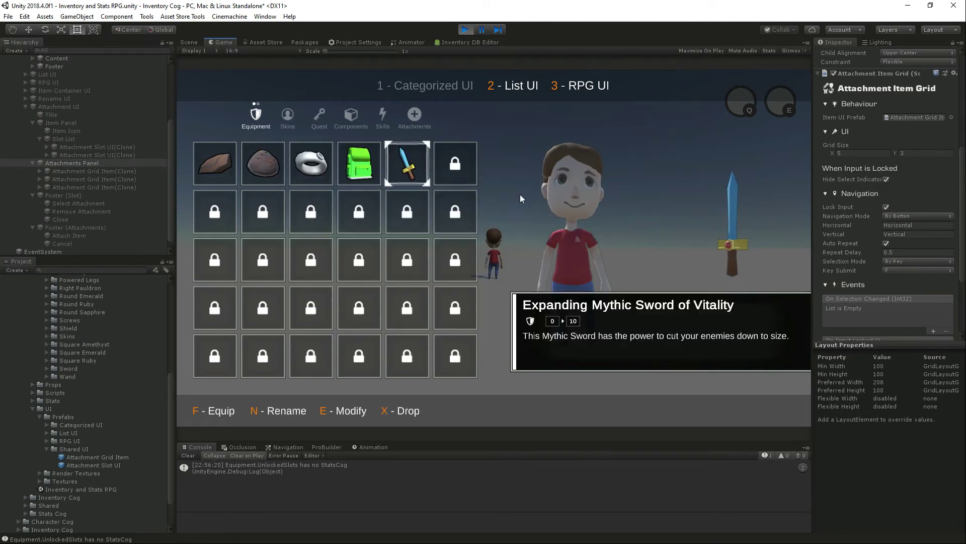
Equip the modified sword, close the inventory and stop the game
{"action": "key", "text": "f"}
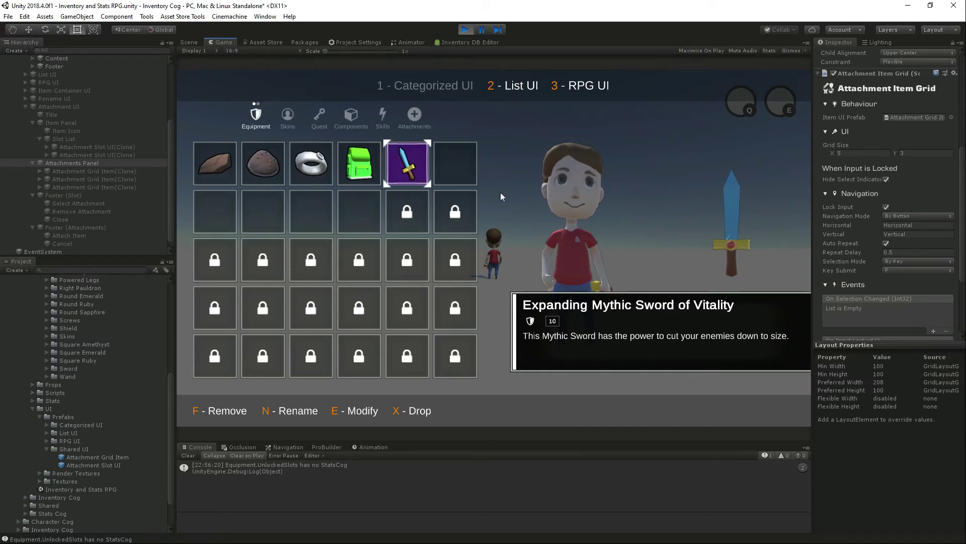
{"action": "key", "text": "Escape"}
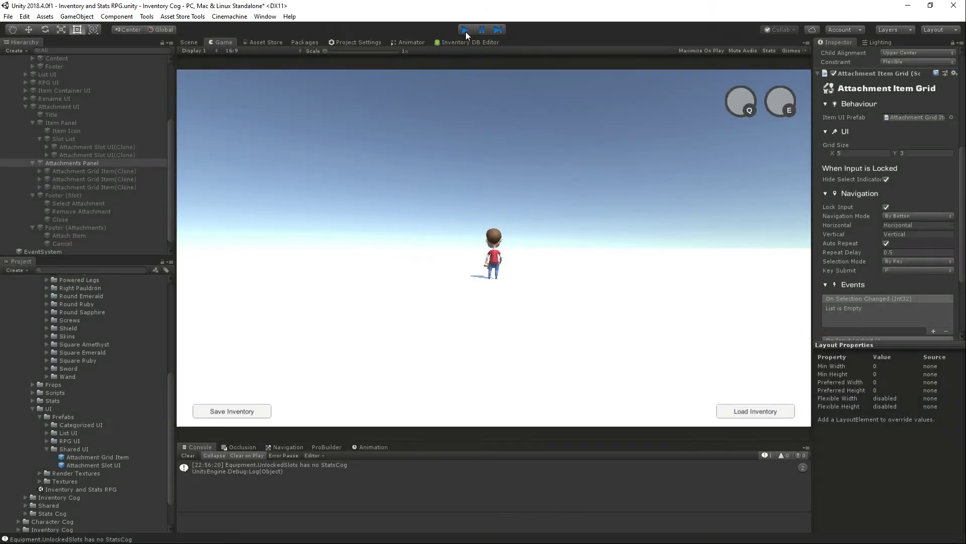
{"action": "left_click", "coordinate": [466, 30]}
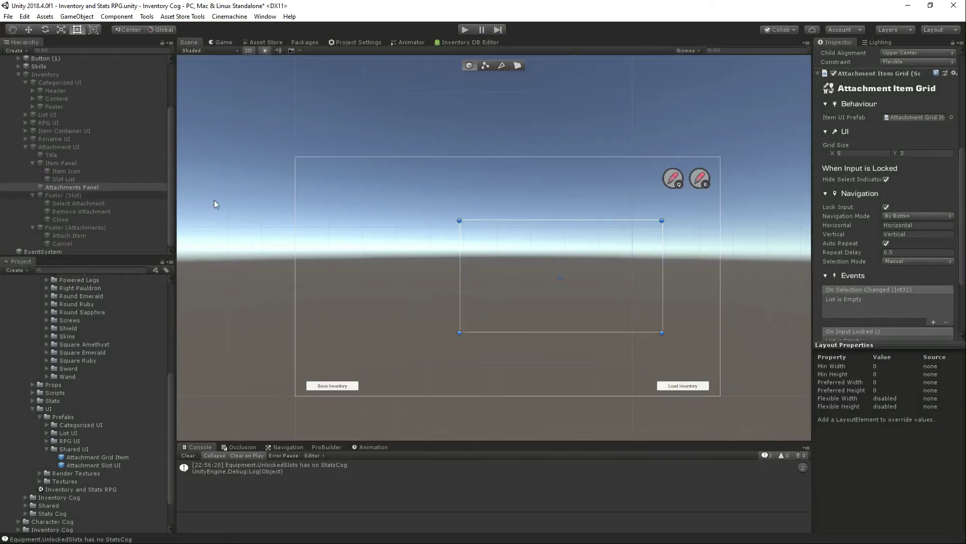
Set the Attachments Panel's Selection Mode to By Key with F as the submit key in edit mode
{"action": "scroll", "coordinate": [894, 213], "scroll_direction": "down", "scroll_amount": 5}
{"action": "left_click", "coordinate": [905, 156]}
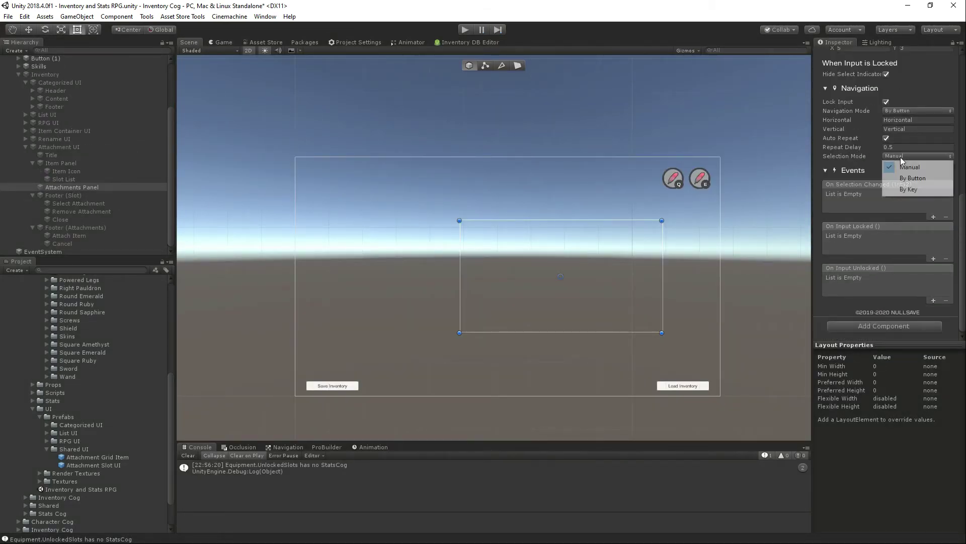
{"action": "left_click", "coordinate": [906, 188]}
{"action": "left_click", "coordinate": [895, 165]}
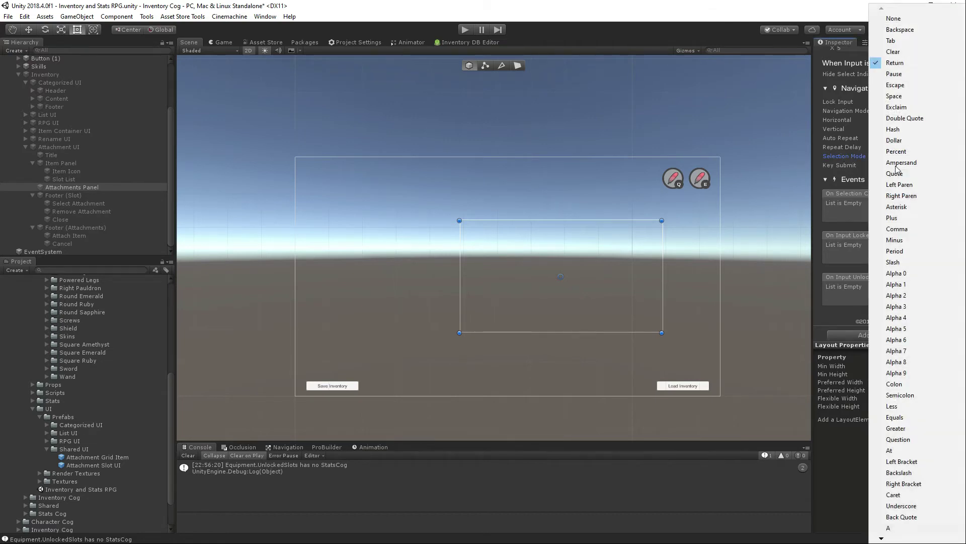
{"action": "key", "text": "f"}
{"action": "key", "text": "Return"}
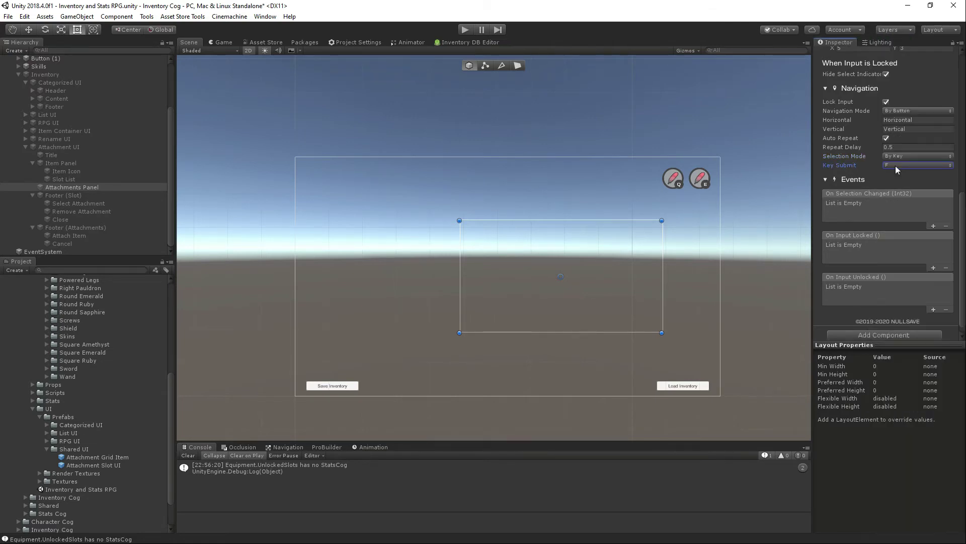
Collapse the Attachment UI object, and activate the parent Inventory object and its Rename UI child
{"action": "left_click", "coordinate": [37, 147]}
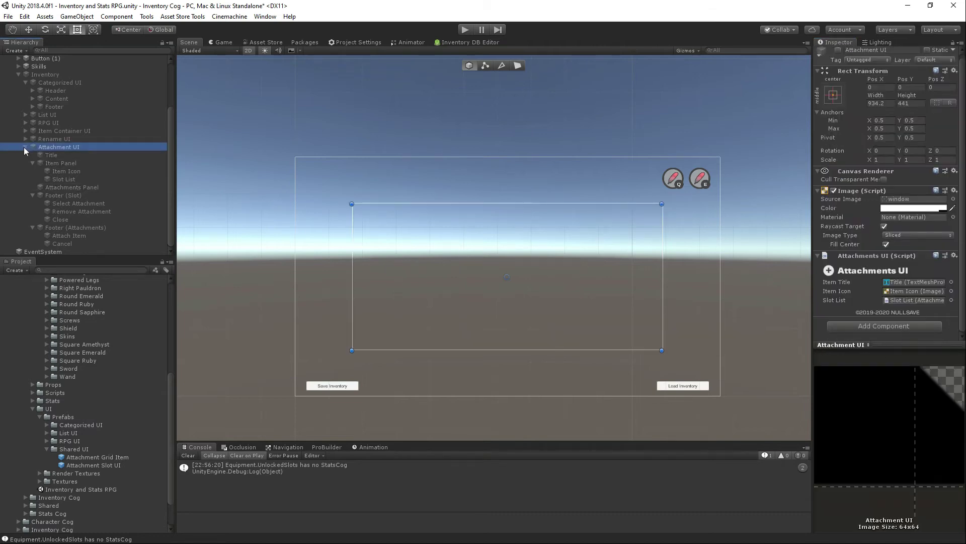
{"action": "left_click", "coordinate": [24, 147]}
{"action": "left_click", "coordinate": [39, 140]}
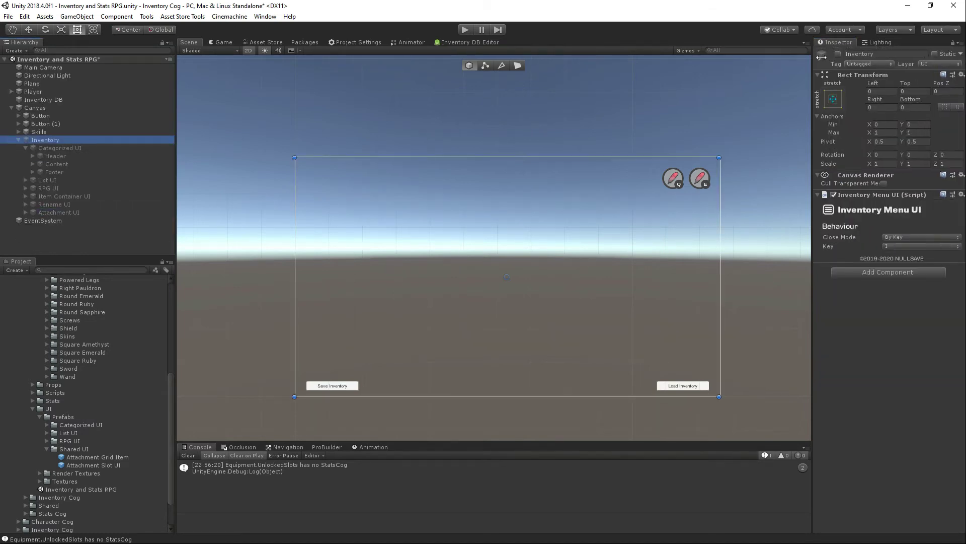
{"action": "left_click", "coordinate": [839, 53]}
{"action": "left_click", "coordinate": [74, 203]}
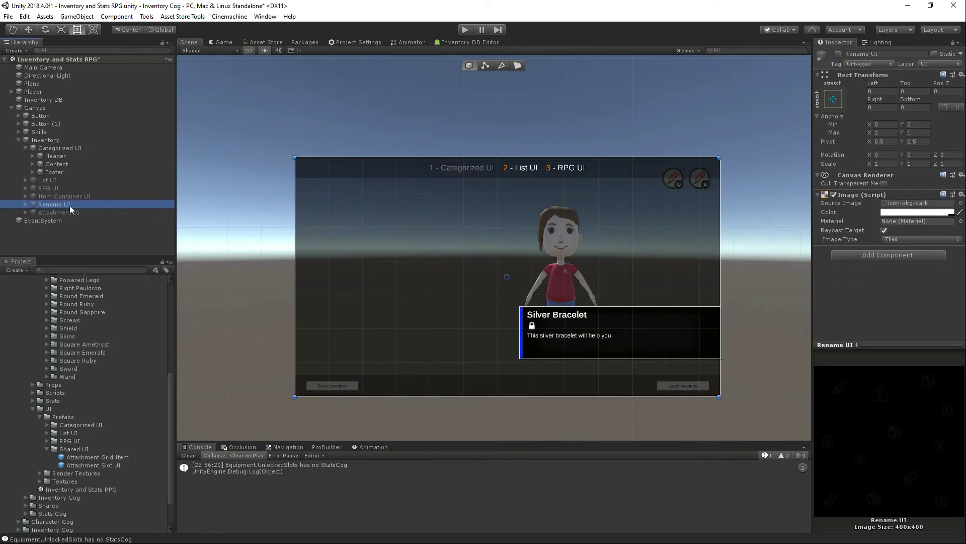
{"action": "left_click", "coordinate": [838, 54]}
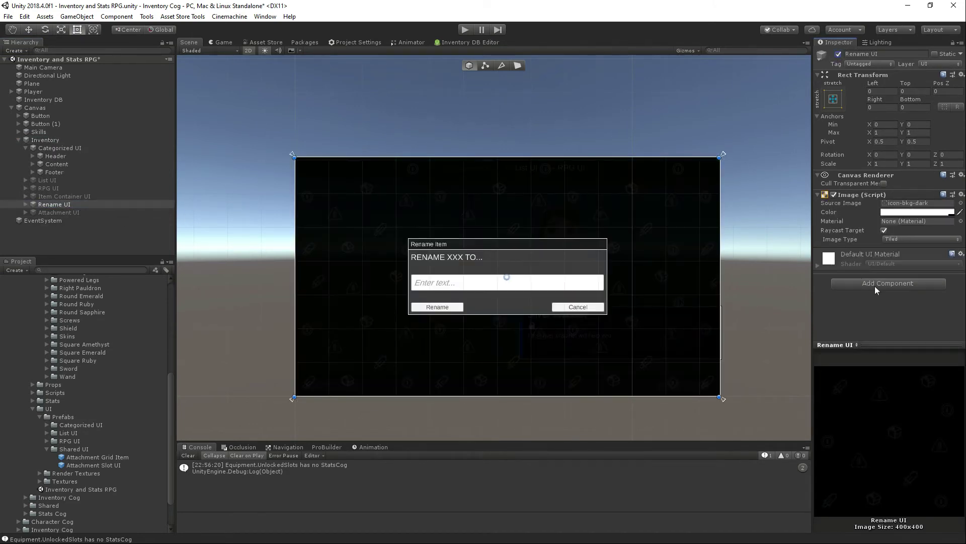
Add a Rename Prompt component to the Rename UI object
{"action": "left_click", "coordinate": [875, 284]}
{"action": "type", "text": "renam"}
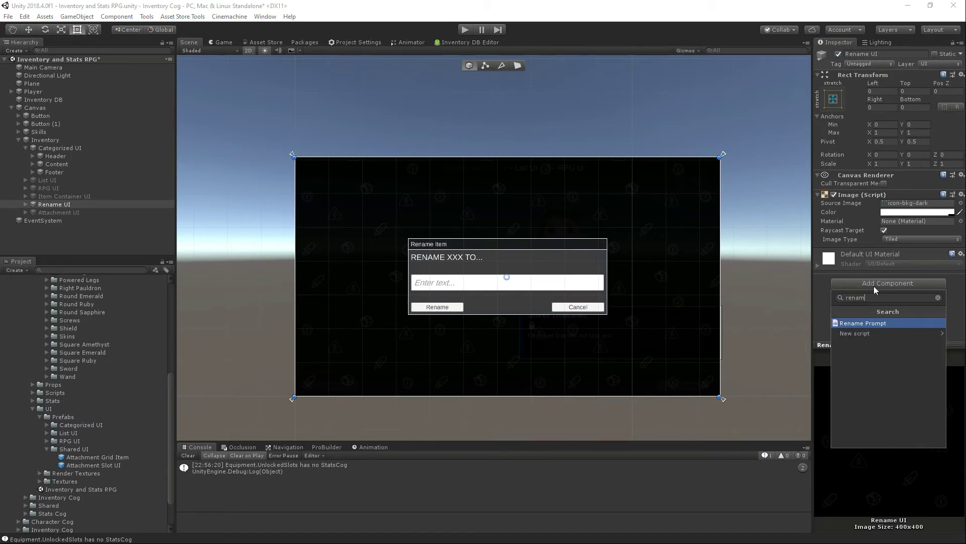
{"action": "key", "text": "Return"}
{"action": "scroll", "coordinate": [874, 286], "scroll_direction": "down", "scroll_amount": 3}
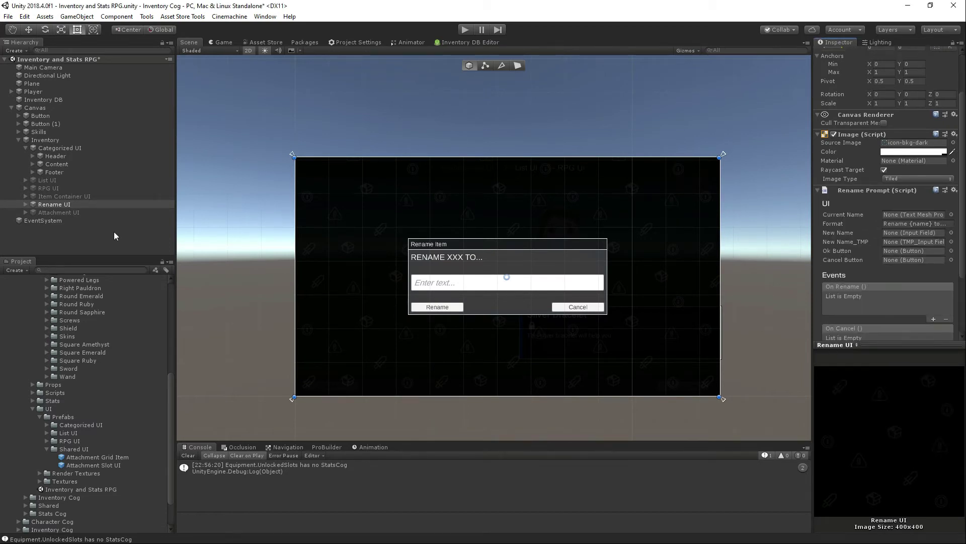
Assign the Rename Prompt text object as the component's Current Name and review the Format string and the window's text objects
{"action": "left_click", "coordinate": [26, 204]}
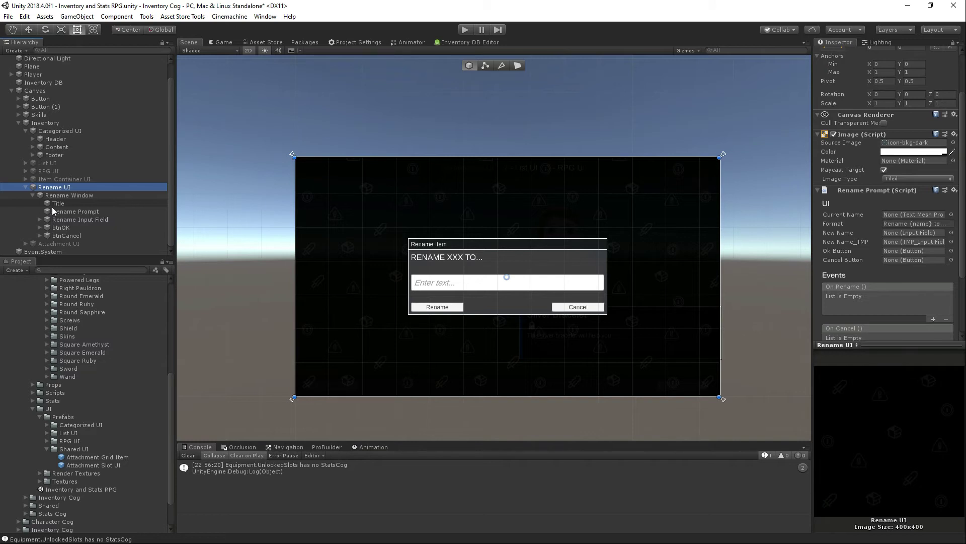
{"action": "left_click_drag", "start_coordinate": [81, 213], "coordinate": [905, 220]}
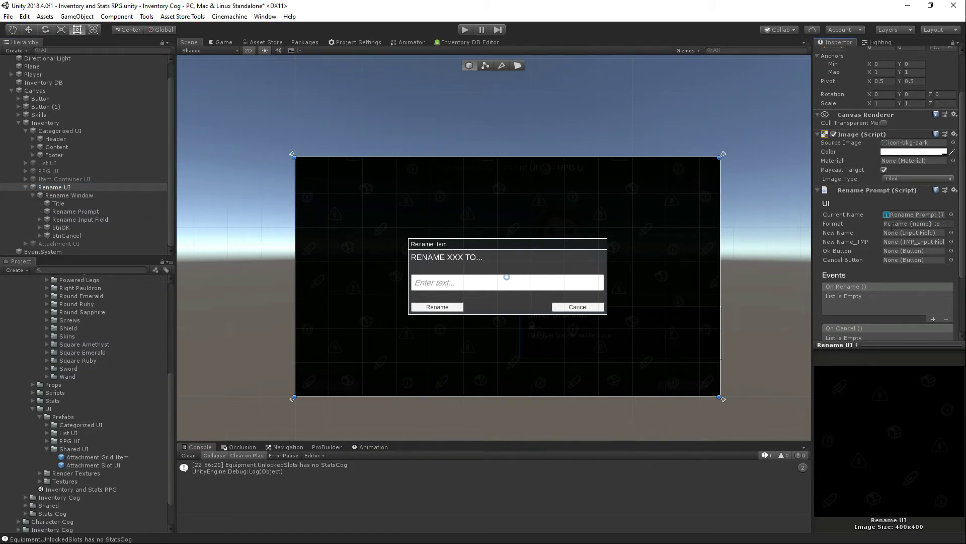
{"action": "left_click", "coordinate": [885, 224]}
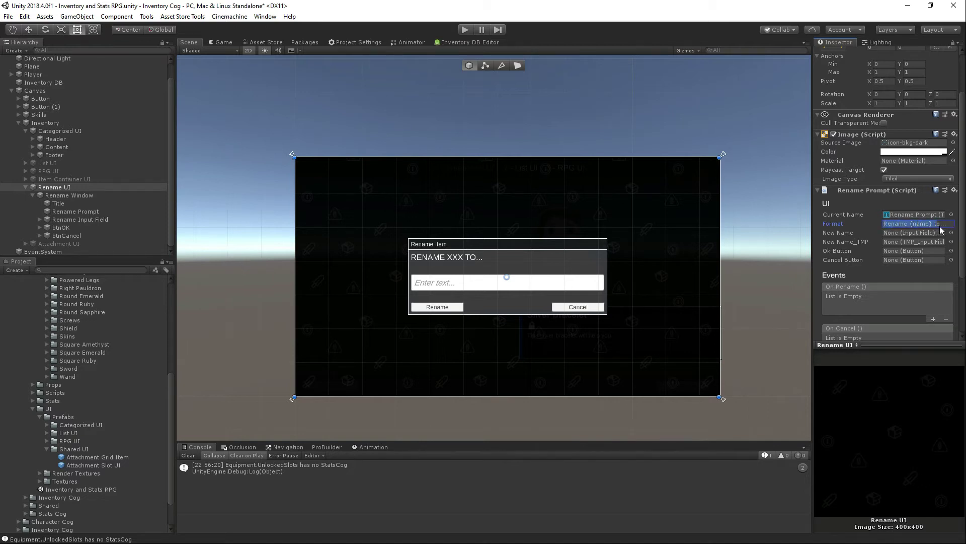
{"action": "left_click", "coordinate": [892, 224]}
{"action": "key", "text": "ctrl+a"}
{"action": "left_click", "coordinate": [59, 203]}
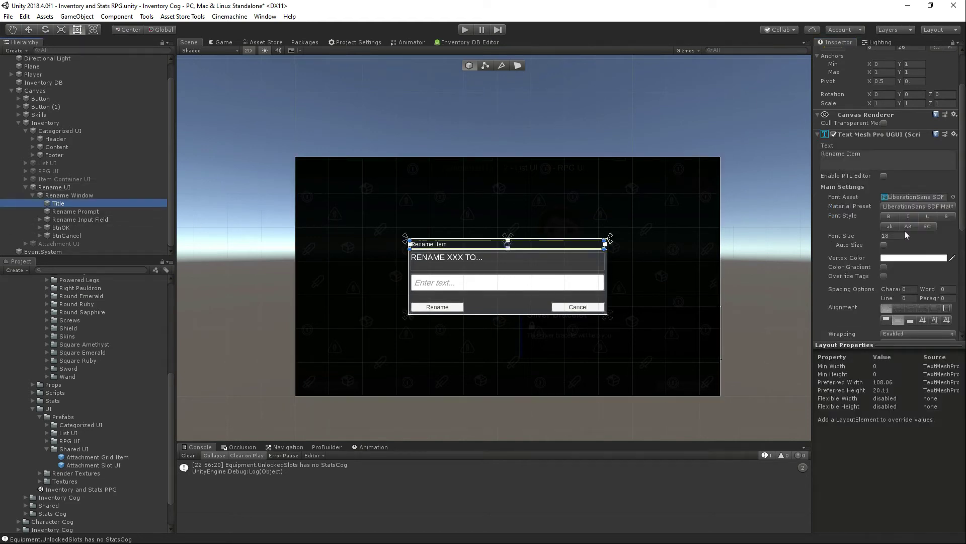
{"action": "left_click", "coordinate": [69, 212]}
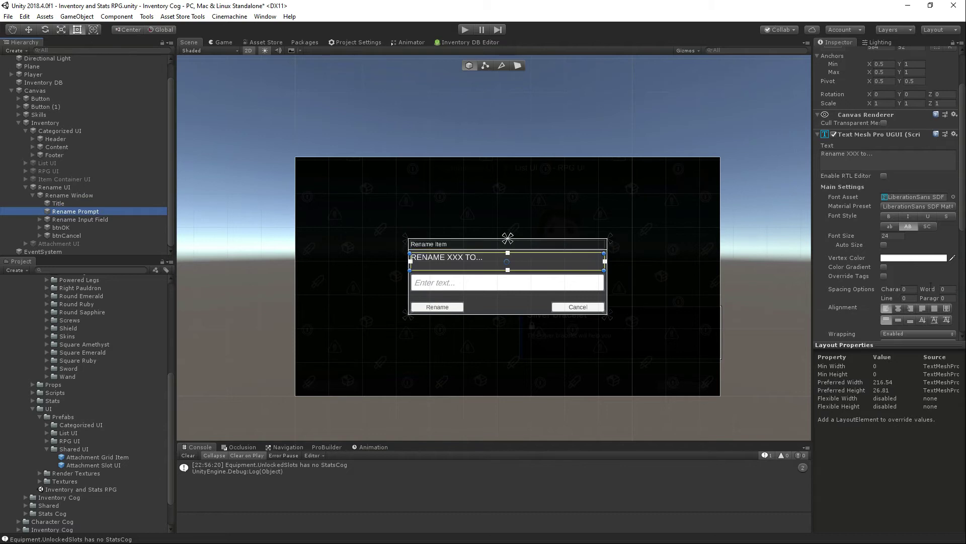
{"action": "left_click", "coordinate": [63, 195]}
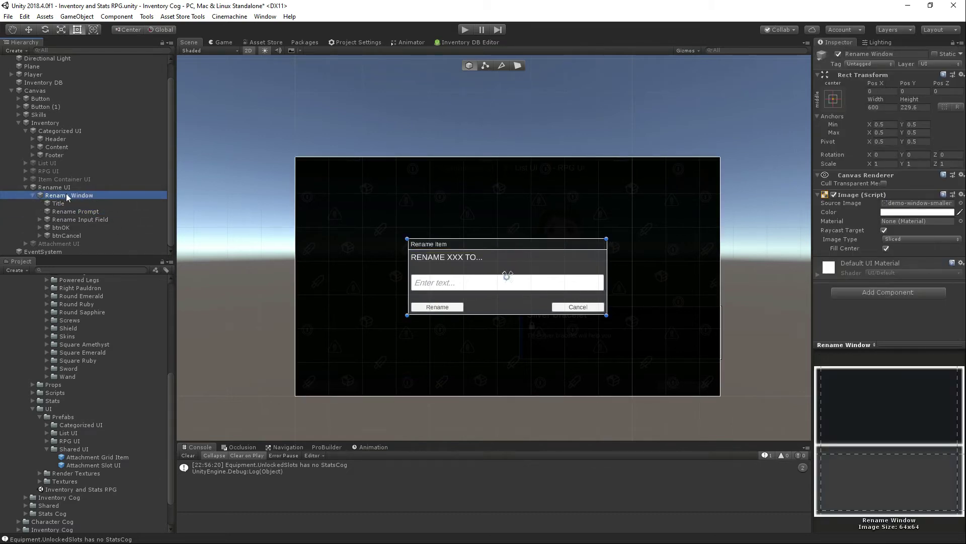
{"action": "left_click", "coordinate": [55, 187]}
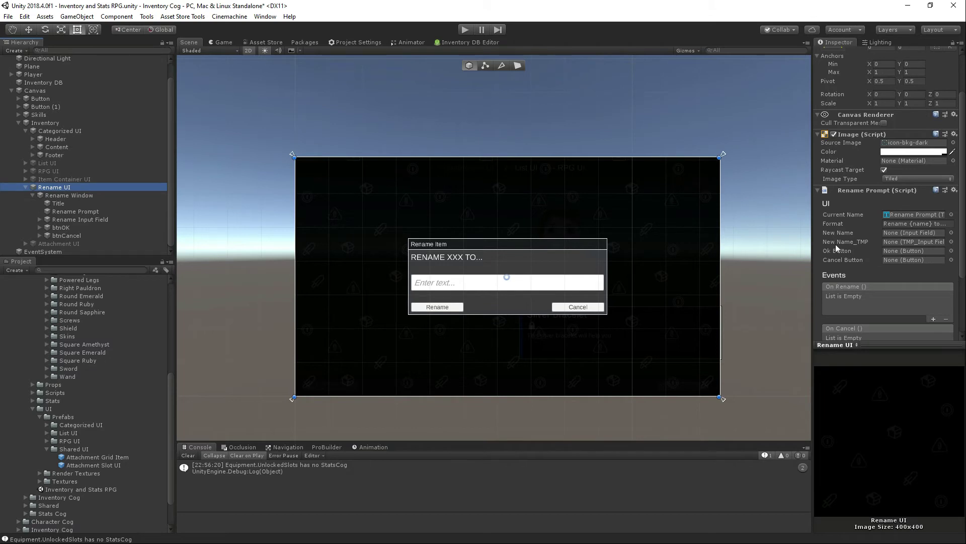
Assign Rename Input Field to New Name_TMP, btnOK to Ok Button and btnCancel to Cancel Button on the Rename Prompt component
{"action": "left_click_drag", "start_coordinate": [94, 224], "coordinate": [899, 243]}
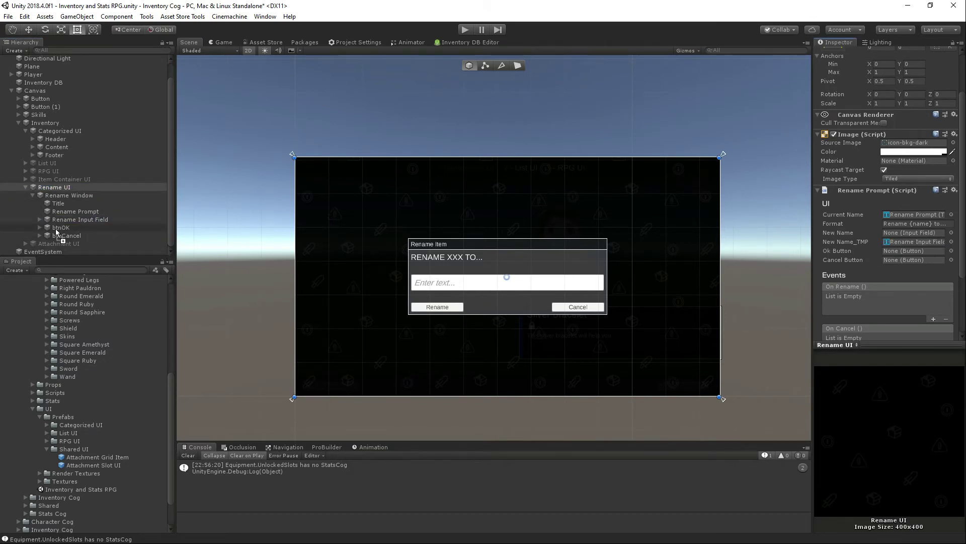
{"action": "left_click_drag", "start_coordinate": [61, 236], "coordinate": [905, 262]}
{"action": "left_click_drag", "start_coordinate": [63, 228], "coordinate": [896, 250]}
{"action": "left_click_drag", "start_coordinate": [61, 240], "coordinate": [899, 260]}
{"action": "scroll", "coordinate": [852, 125], "scroll_direction": "up", "scroll_amount": 3}
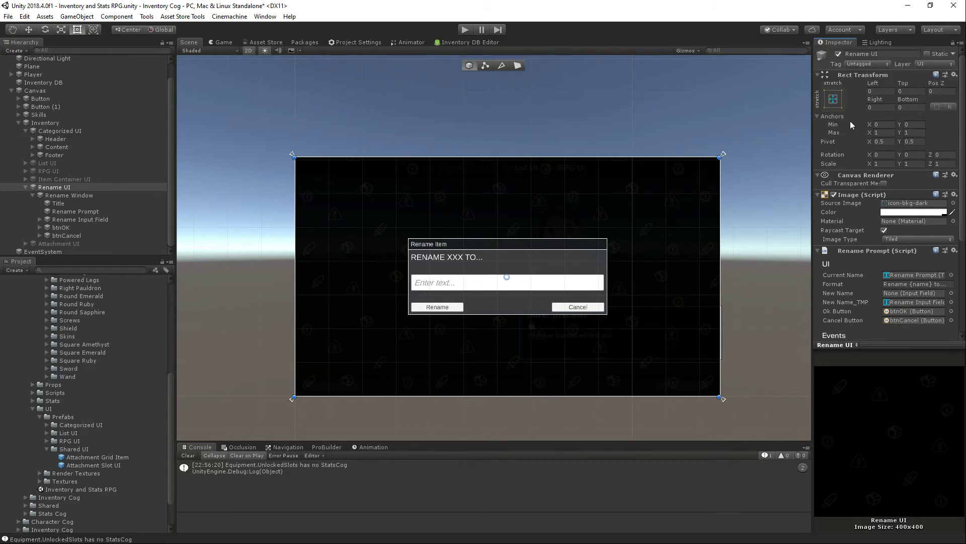
Deactivate the Rename UI object, and expand the UI settings of the Player's Inventory Cog component in place of its Starting Items
{"action": "left_click", "coordinate": [838, 54]}
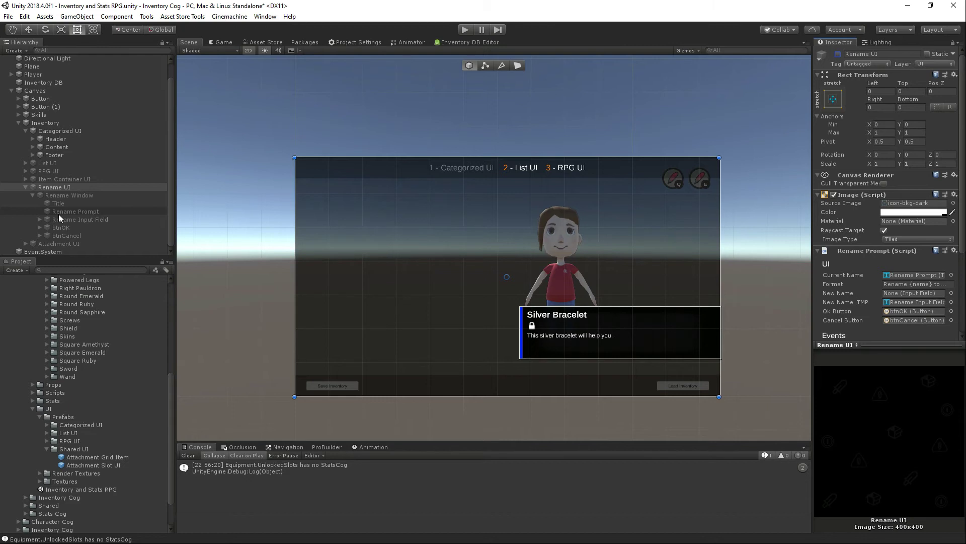
{"action": "scroll", "coordinate": [57, 96], "scroll_direction": "up", "scroll_amount": 1}
{"action": "left_click", "coordinate": [56, 90]}
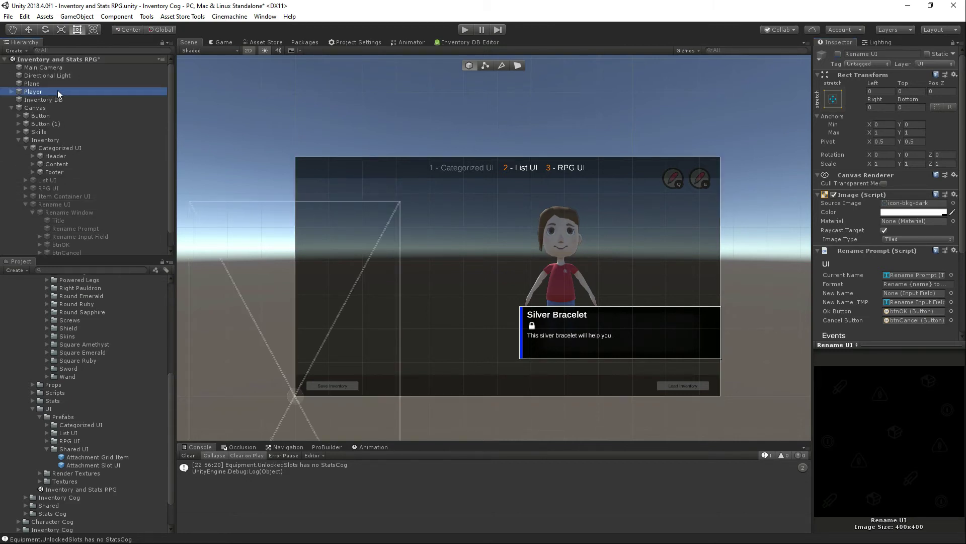
{"action": "scroll", "coordinate": [852, 291], "scroll_direction": "down", "scroll_amount": 3}
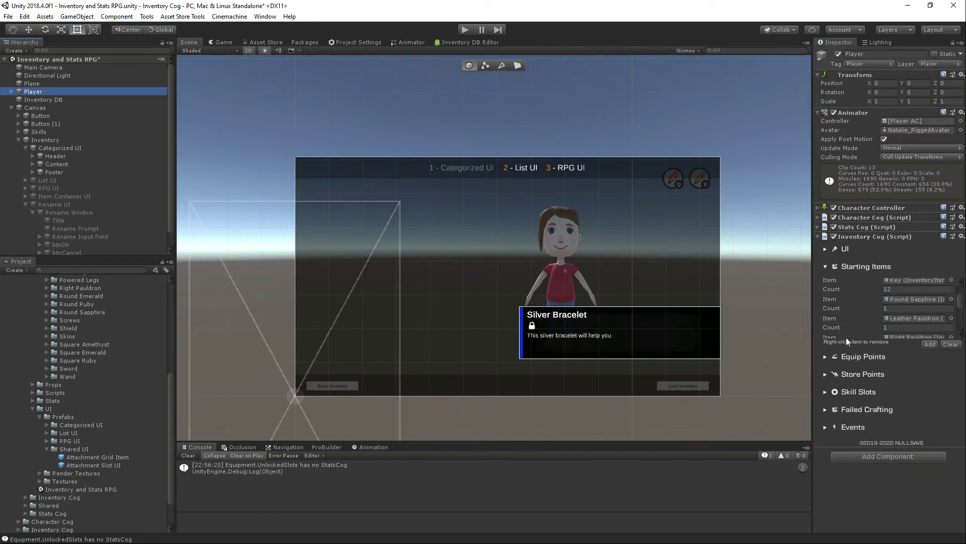
{"action": "left_click", "coordinate": [825, 267]}
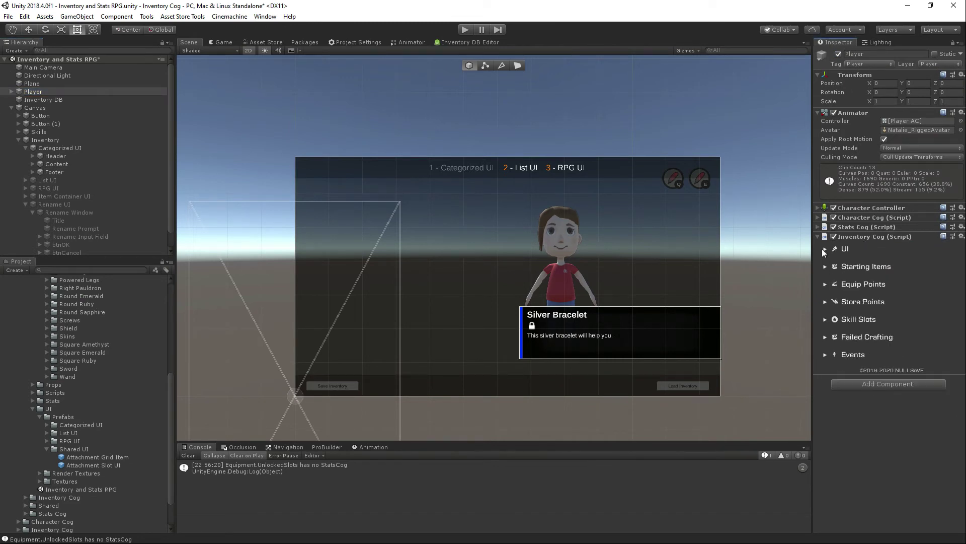
{"action": "left_click", "coordinate": [824, 249]}
Assign the Rename UI object as the Inventory Cog's Rename Prompt under Item Renaming, with Open Method set to Active Game Object
{"action": "scroll", "coordinate": [826, 297], "scroll_direction": "down", "scroll_amount": 5}
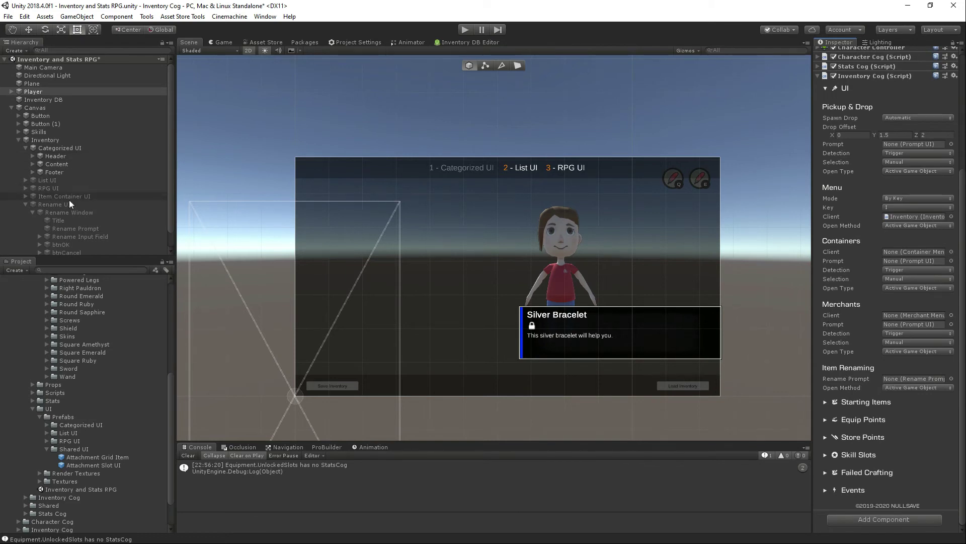
{"action": "scroll", "coordinate": [68, 207], "scroll_direction": "down", "scroll_amount": 1}
{"action": "left_click_drag", "start_coordinate": [55, 186], "coordinate": [913, 378]}
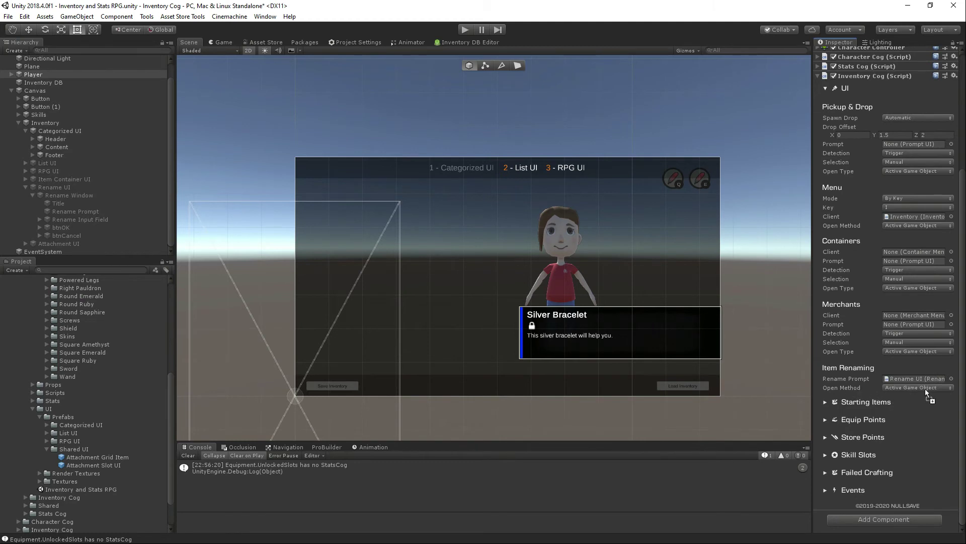
{"action": "left_click", "coordinate": [886, 388]}
{"action": "left_click", "coordinate": [898, 395]}
{"action": "left_click", "coordinate": [355, 136]}
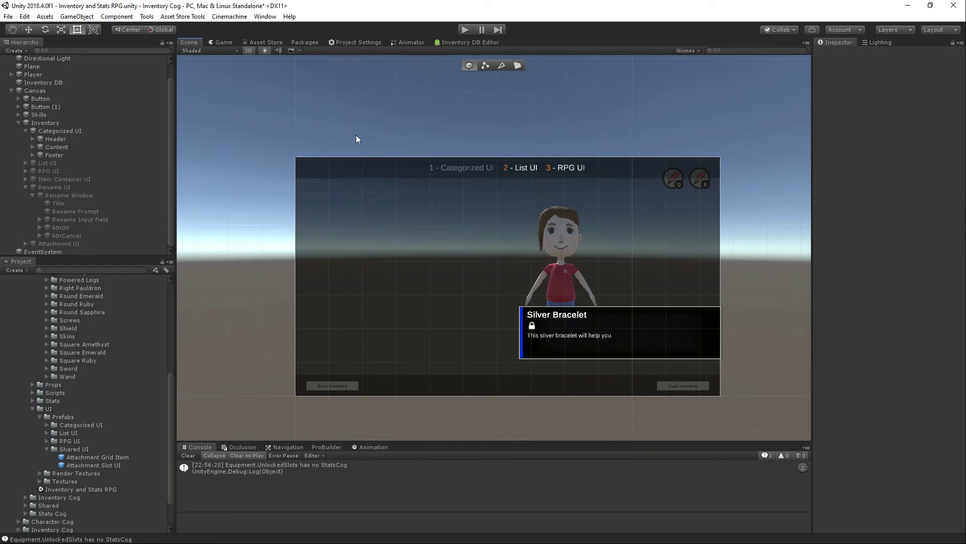
Run the scene with a cleared console and check the actions offered for each equipment item, ending on the Mythic Sword
{"action": "left_click", "coordinate": [460, 31]}
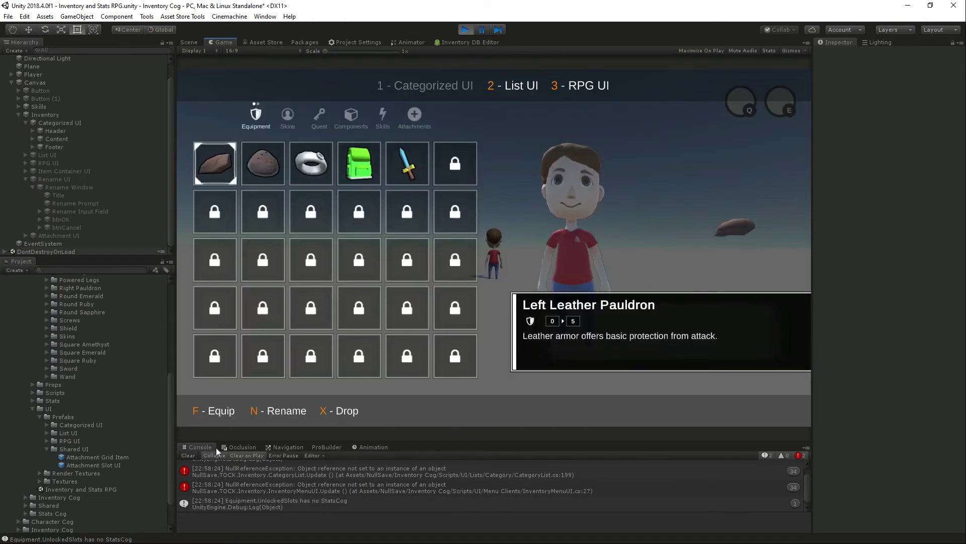
{"action": "left_click", "coordinate": [189, 455]}
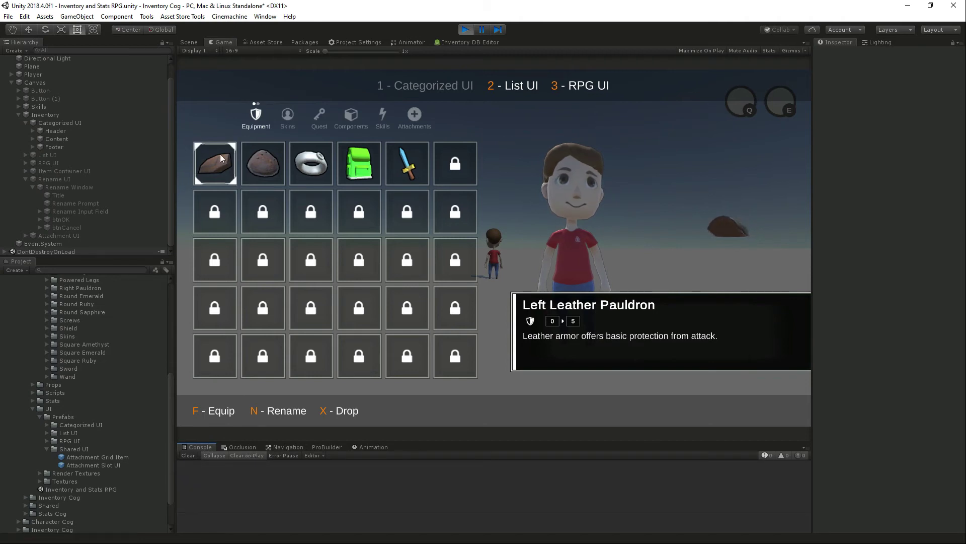
{"action": "left_click", "coordinate": [258, 160]}
{"action": "left_click", "coordinate": [216, 162]}
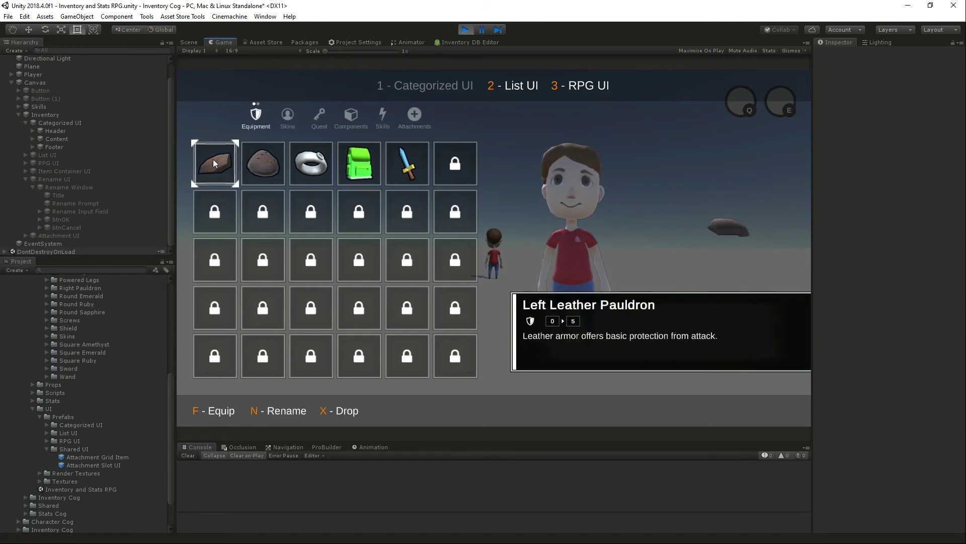
{"action": "left_click", "coordinate": [267, 176]}
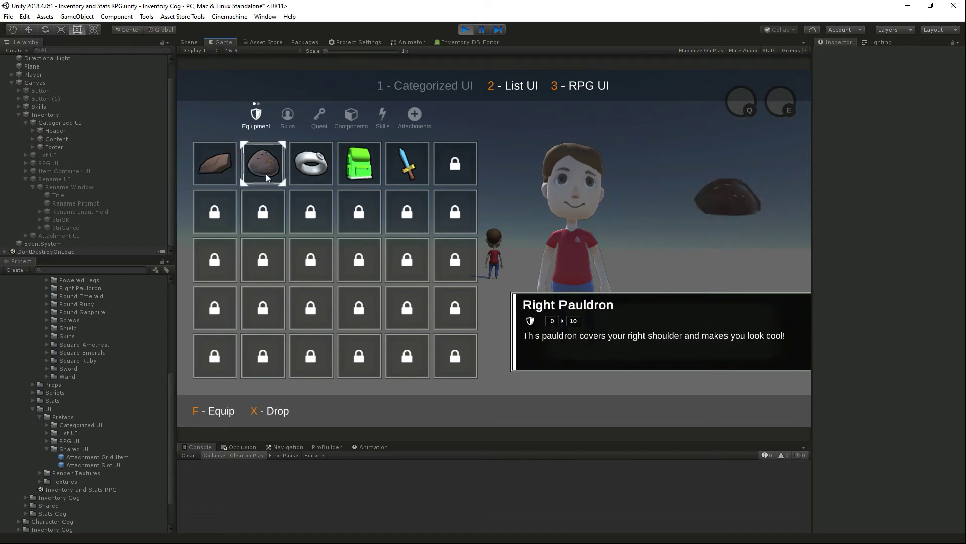
{"action": "left_click", "coordinate": [298, 177]}
{"action": "left_click", "coordinate": [352, 174]}
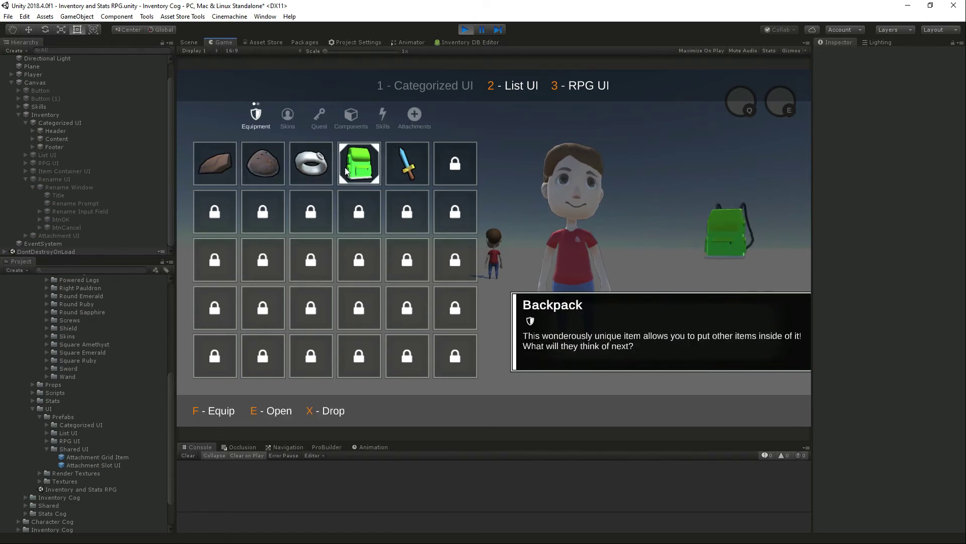
{"action": "left_click", "coordinate": [409, 173]}
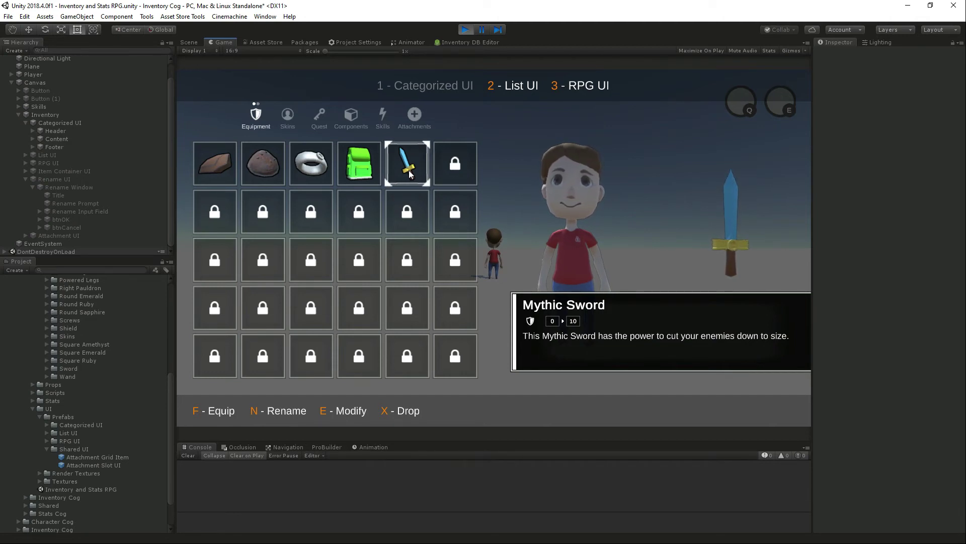
Attach the red sphere and the red diamond gem to the Mythic Sword's two attachment slots and close the attachment window
{"action": "key", "text": "e"}
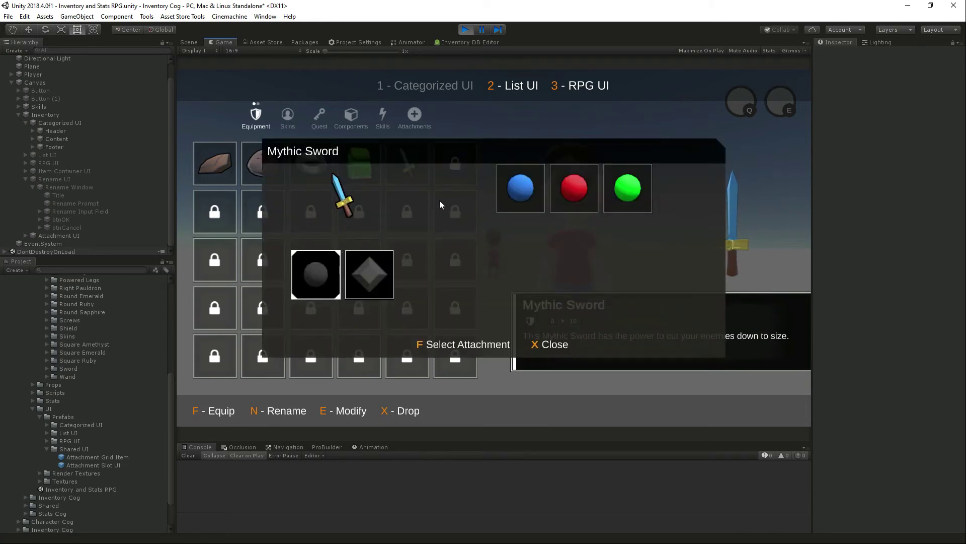
{"action": "key", "text": "f"}
{"action": "key", "text": "Right"}
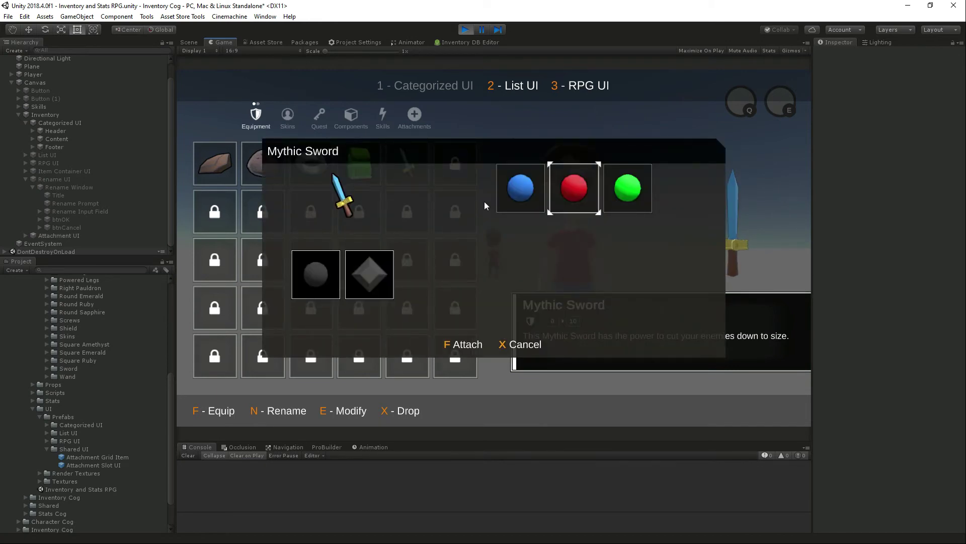
{"action": "key", "text": "f"}
{"action": "key", "text": "Right"}
{"action": "key", "text": "f"}
{"action": "key", "text": "Right"}
{"action": "key", "text": "Right"}
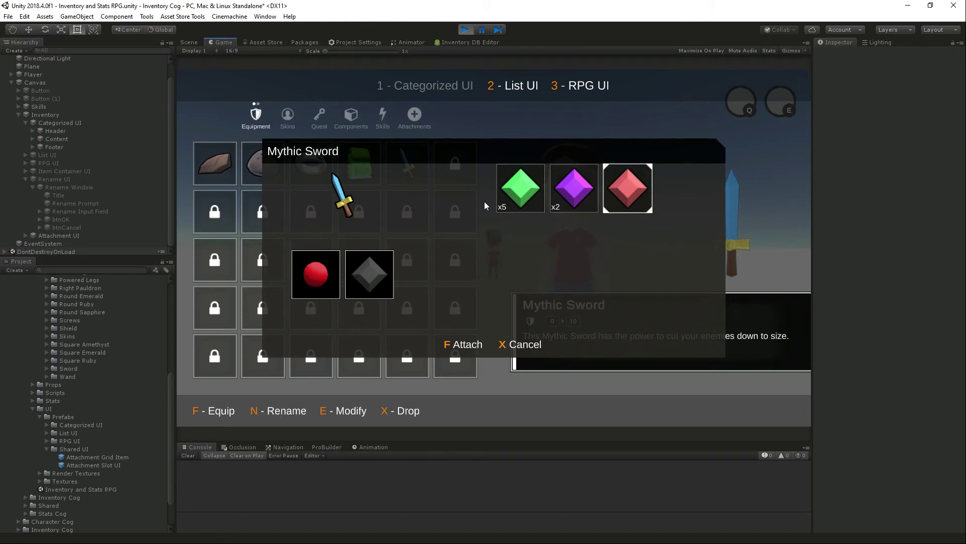
{"action": "key", "text": "f"}
{"action": "key", "text": "x"}
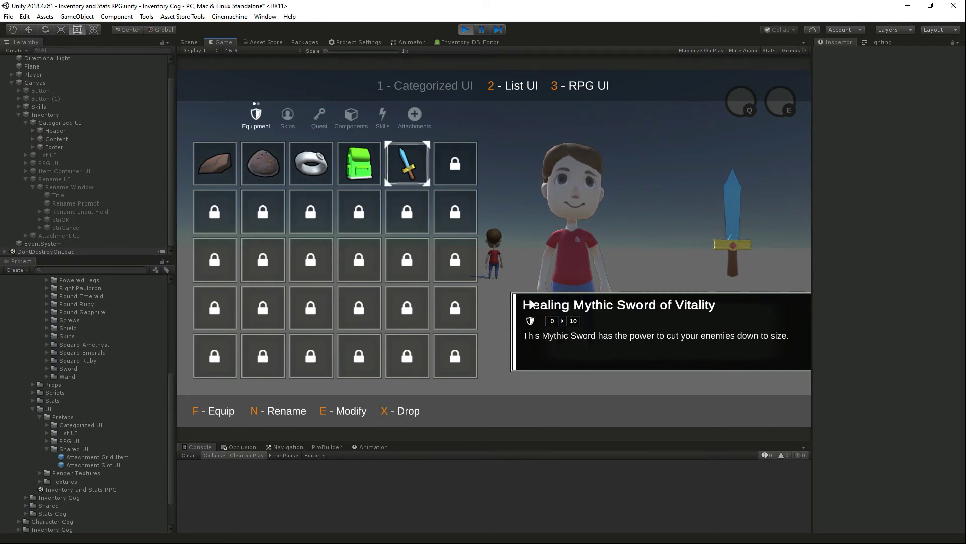
Rename the modified Mythic Sword as "Everything is awesome."
{"action": "key", "text": "n"}
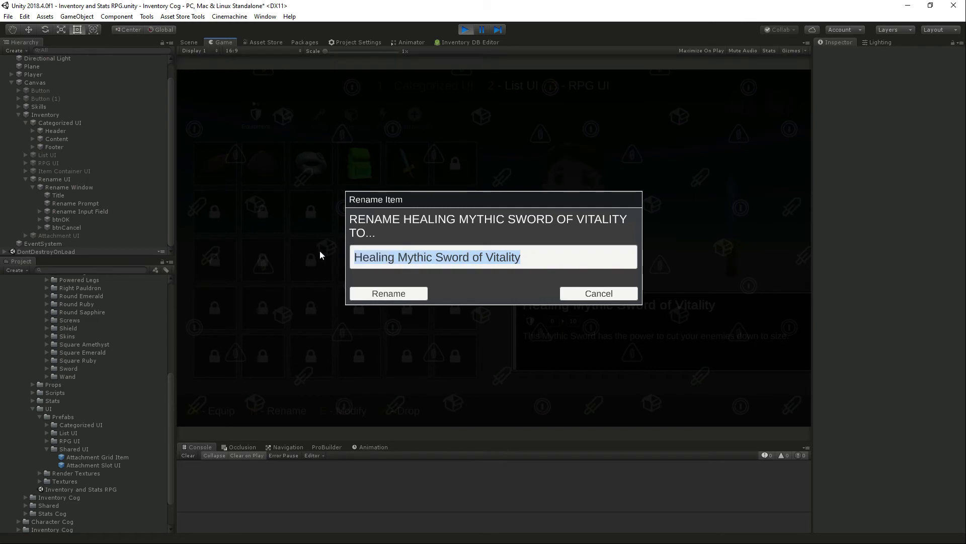
{"action": "type", "text": "Everything is "}
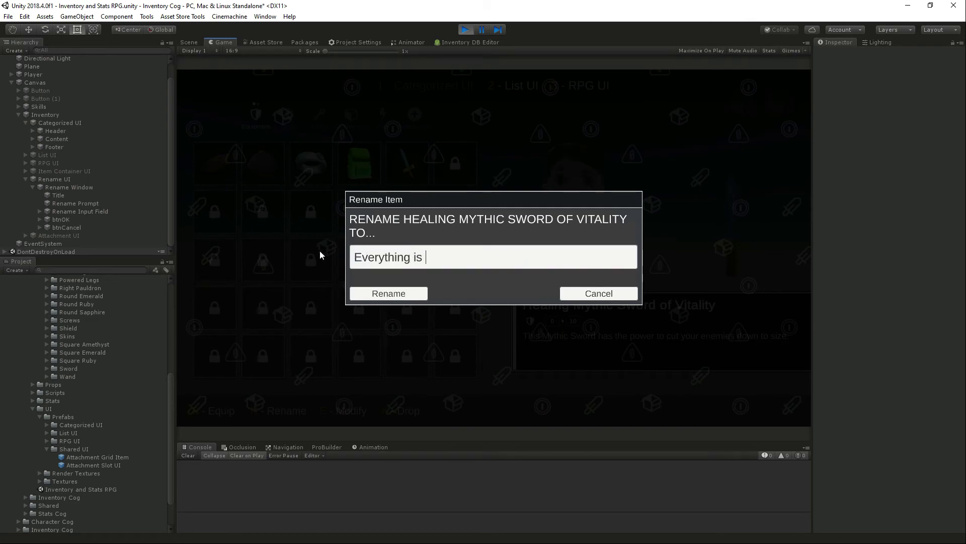
{"action": "type", "text": "awesome."}
{"action": "left_click", "coordinate": [394, 293]}
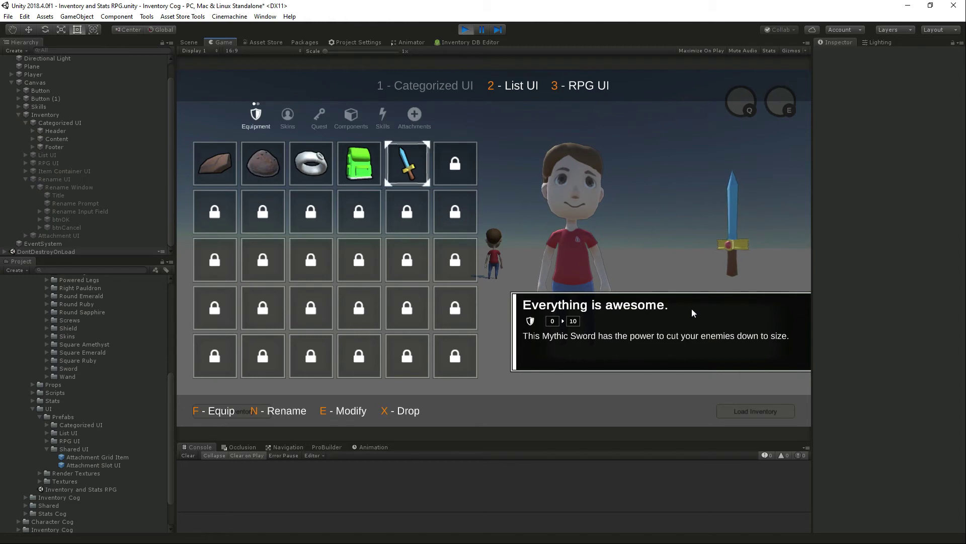
Equip the renamed sword and replace its red diamond attachment with the purple one
{"action": "key", "text": "f"}
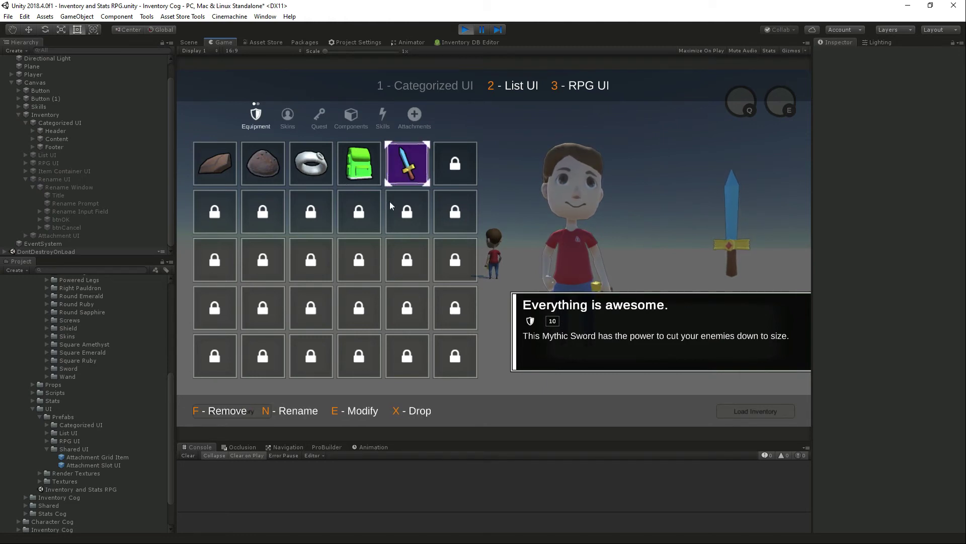
{"action": "key", "text": "e"}
{"action": "left_click", "coordinate": [379, 282]}
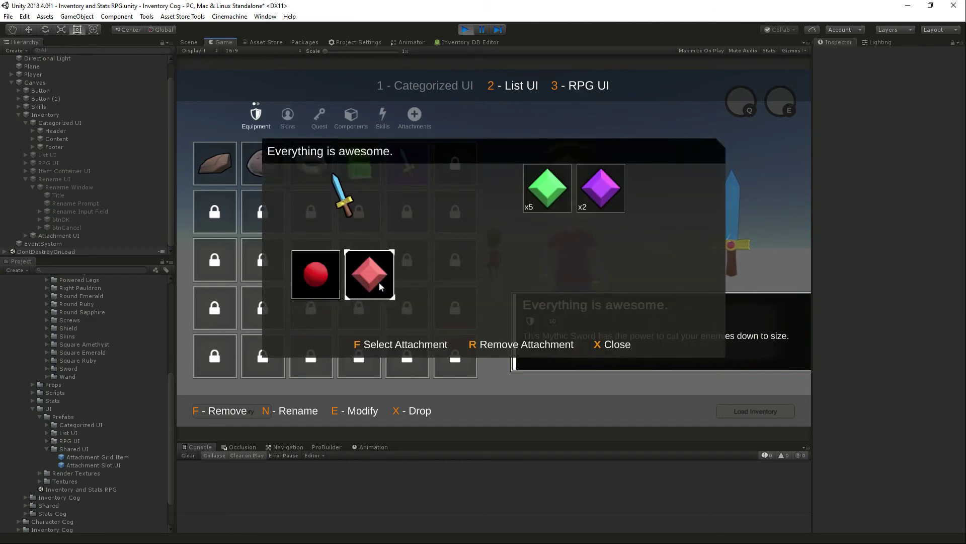
{"action": "key", "text": "r"}
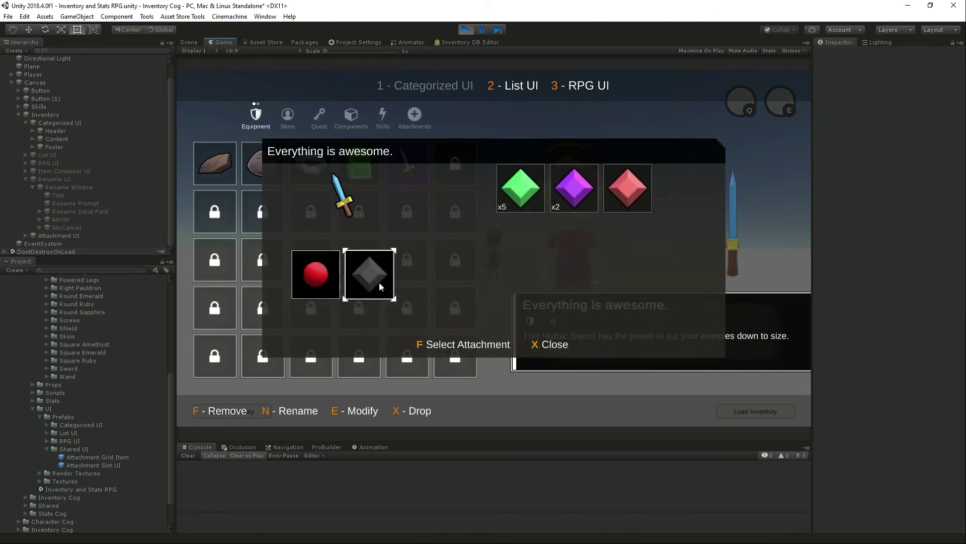
{"action": "key", "text": "f"}
{"action": "key", "text": "Right"}
{"action": "key", "text": "f"}
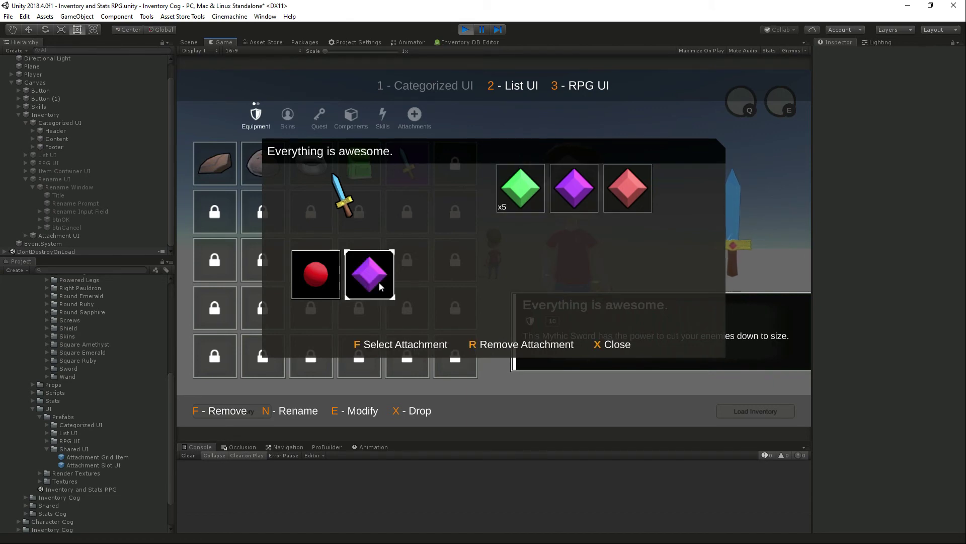
{"action": "key", "text": "x"}
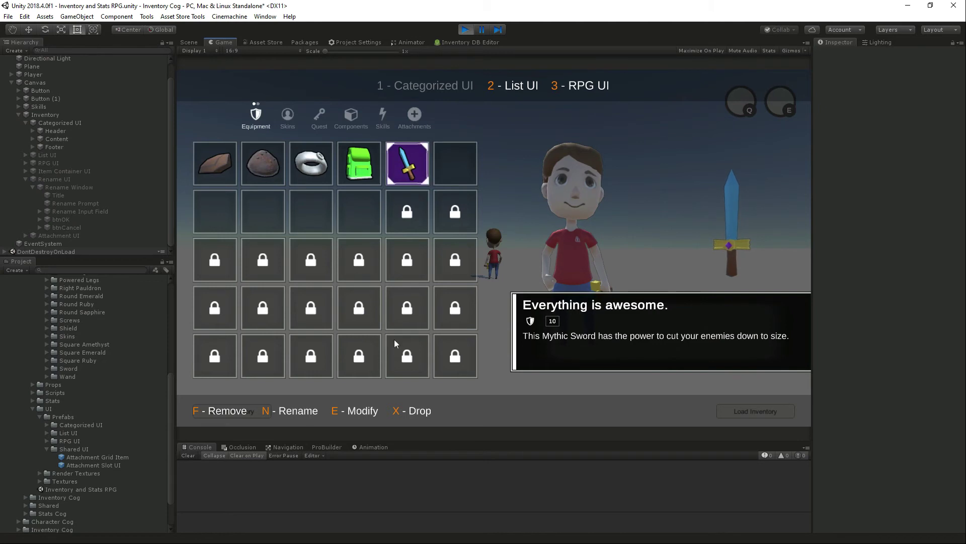
Close the inventory menu and save the inventory in the running game
{"action": "key", "text": "i"}
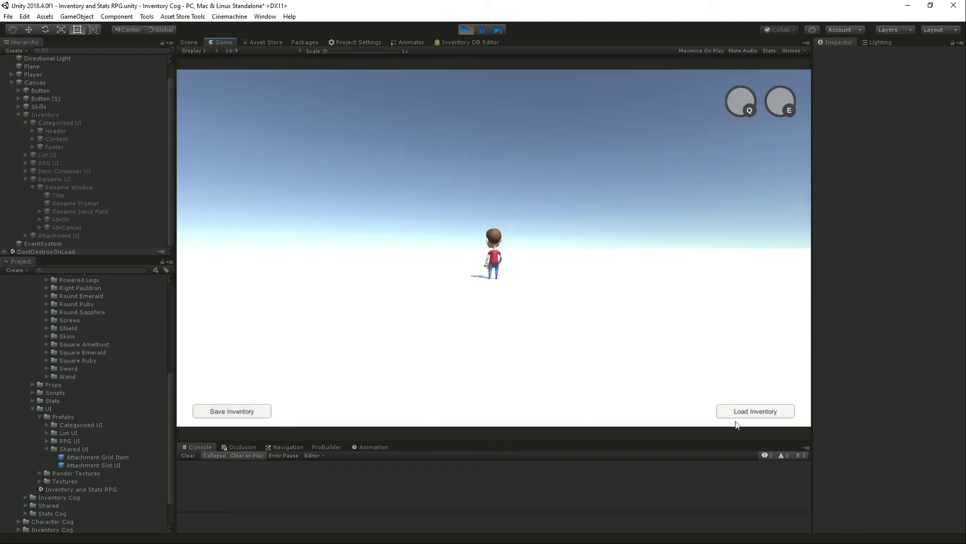
{"action": "left_click", "coordinate": [238, 411]}
Examine the On Click function and file name set on the save button and on the load button, Button (1)
{"action": "left_click", "coordinate": [37, 92]}
{"action": "scroll", "coordinate": [883, 260], "scroll_direction": "down", "scroll_amount": 5}
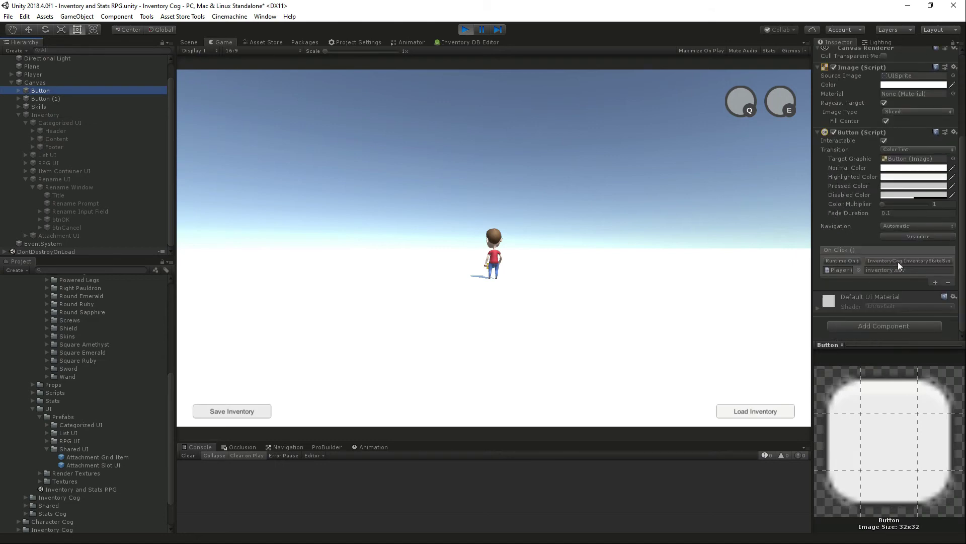
{"action": "left_click", "coordinate": [898, 261]}
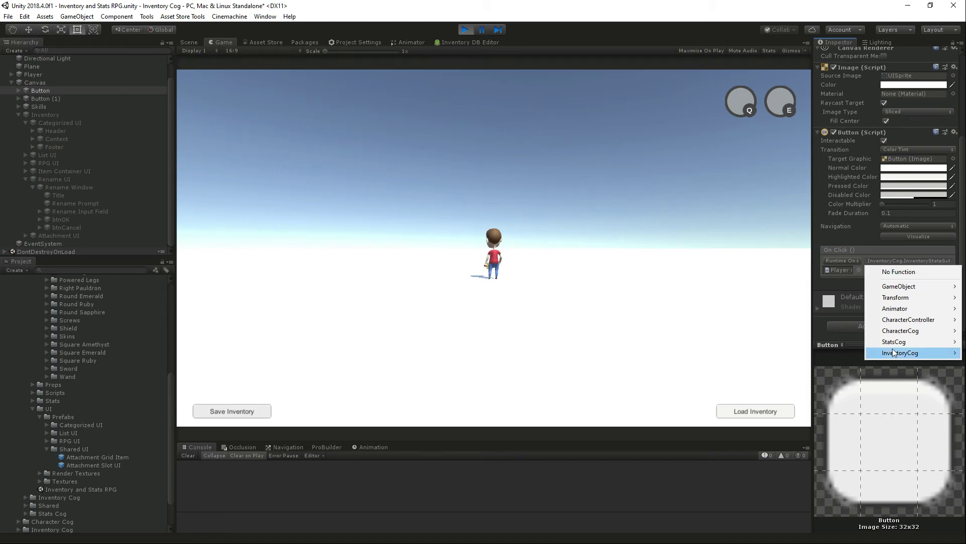
{"action": "left_click", "coordinate": [825, 286]}
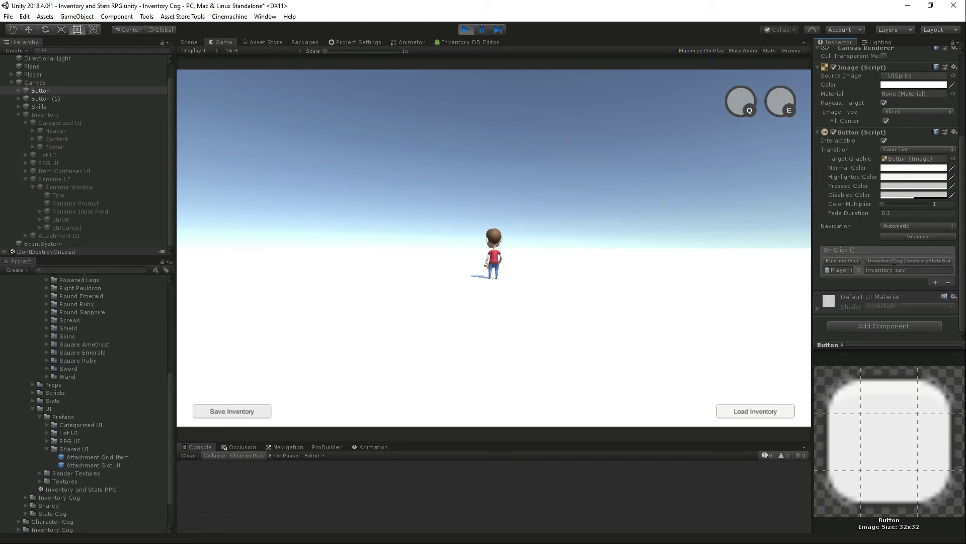
{"action": "left_click", "coordinate": [60, 99]}
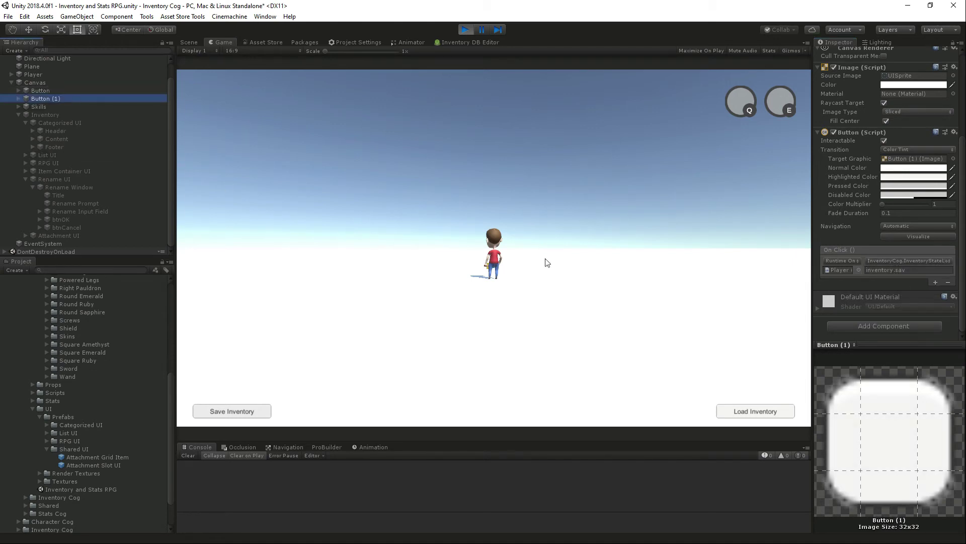
{"action": "left_click", "coordinate": [918, 271]}
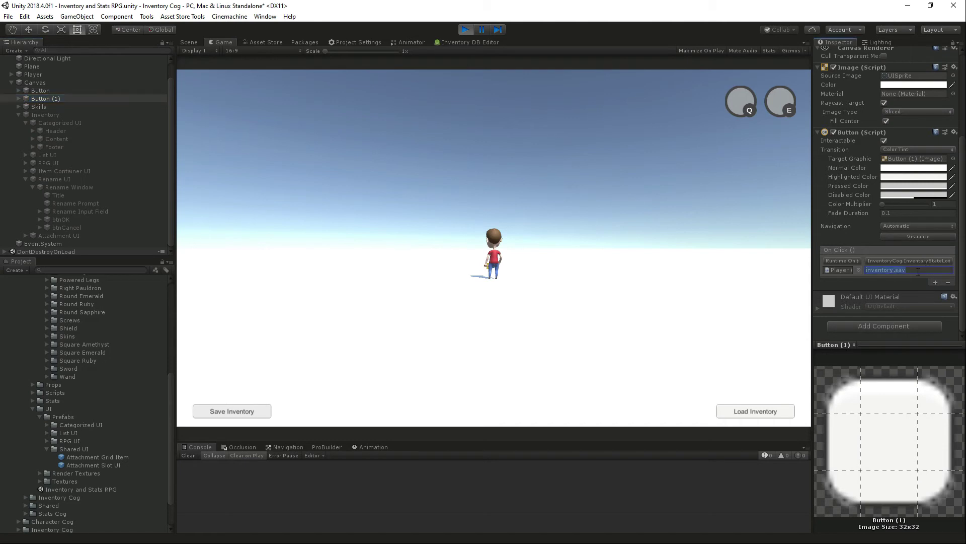
Walk the character toward the camera, restart play mode, and check the character again with the inventory closed
{"action": "left_click", "coordinate": [609, 272]}
{"action": "key", "text": "s"}
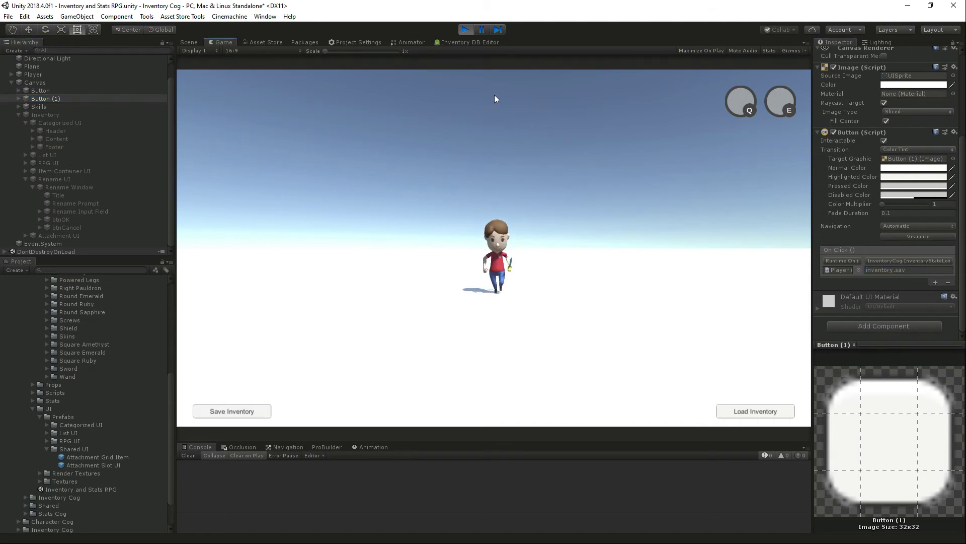
{"action": "left_click", "coordinate": [465, 30]}
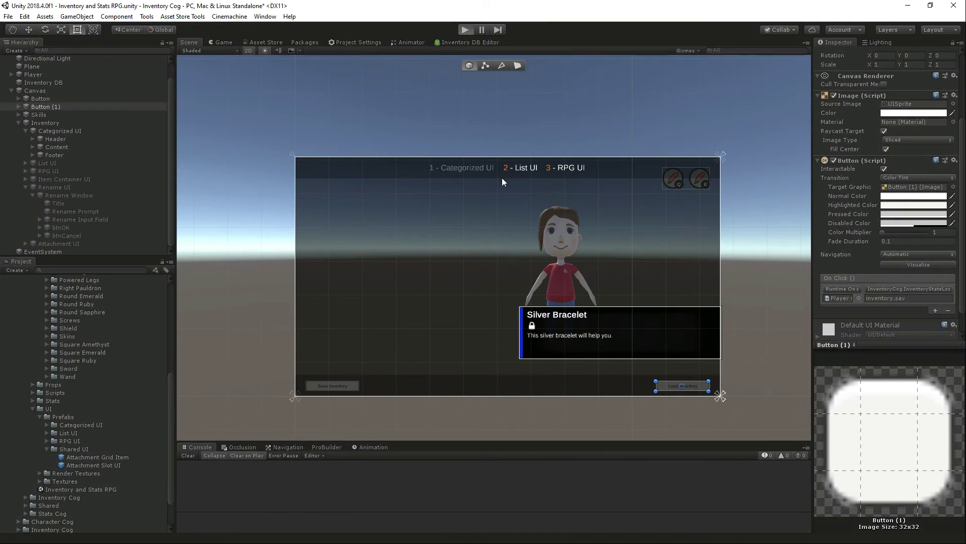
{"action": "key", "text": "ctrl+p"}
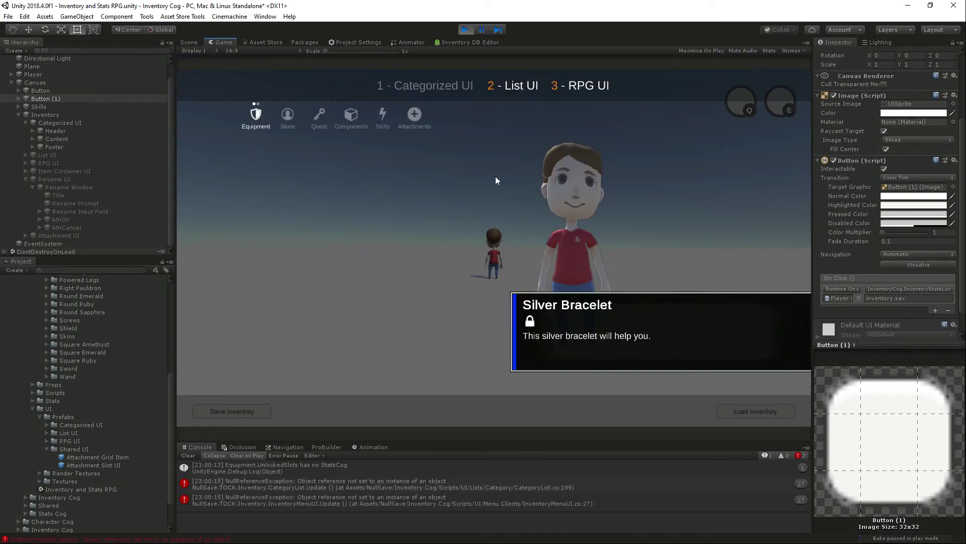
{"action": "key", "text": "Escape"}
{"action": "key", "text": "s"}
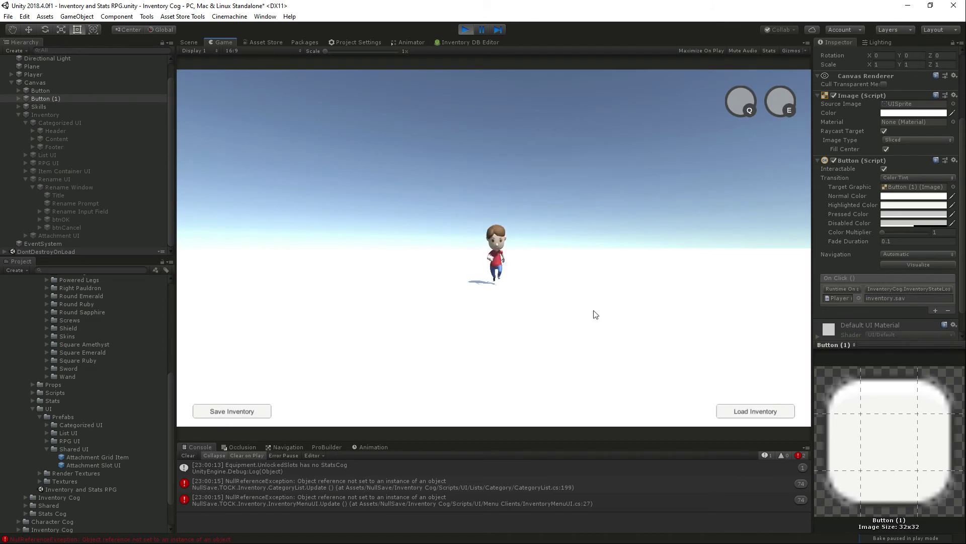
Load the saved inventory in the running game, check the renamed sword in the inventory menu, and stop play mode
{"action": "left_click", "coordinate": [746, 410]}
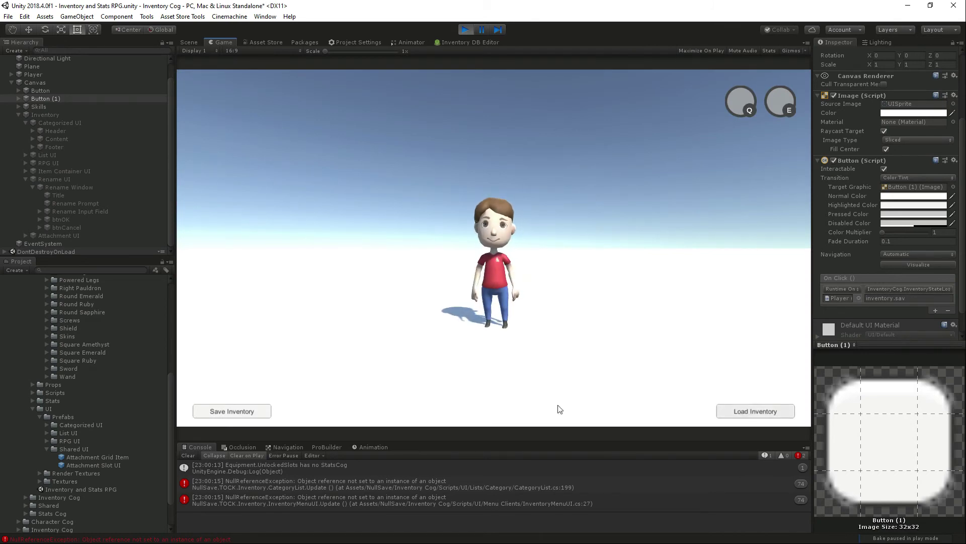
{"action": "left_click", "coordinate": [756, 409]}
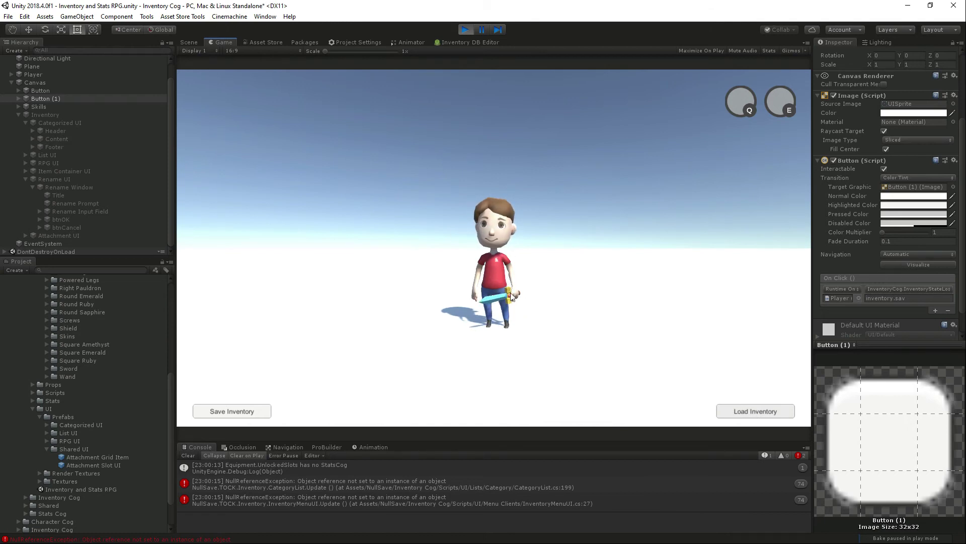
{"action": "key", "text": "i"}
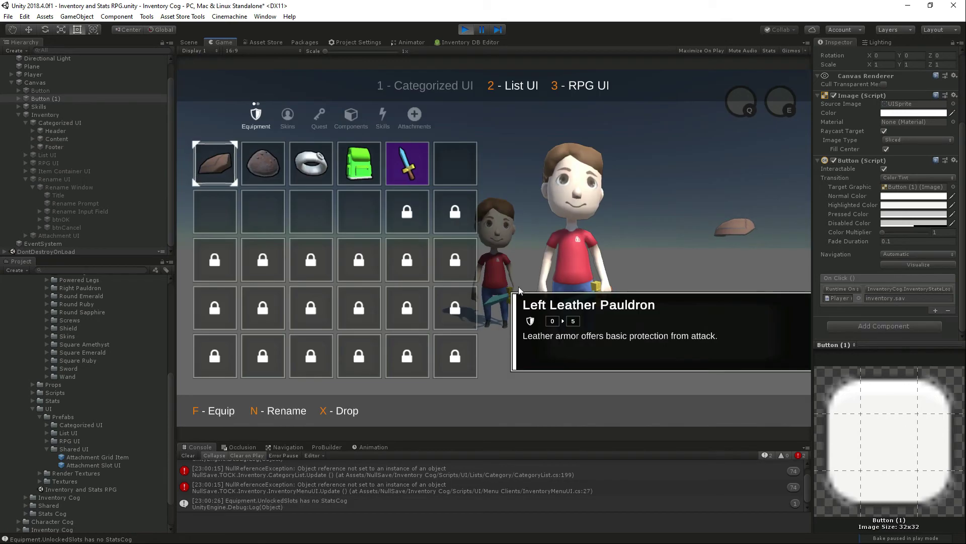
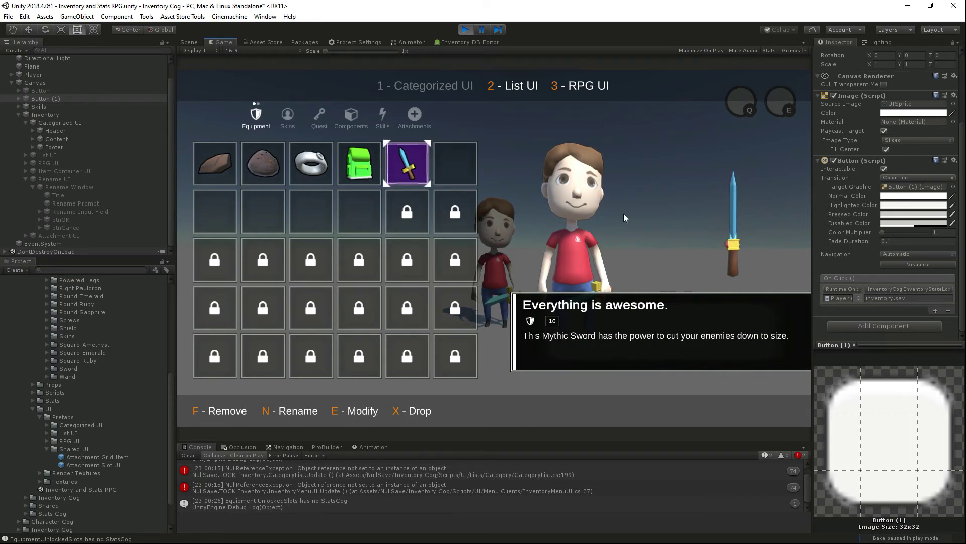
{"action": "key", "text": "ctrl+p"}
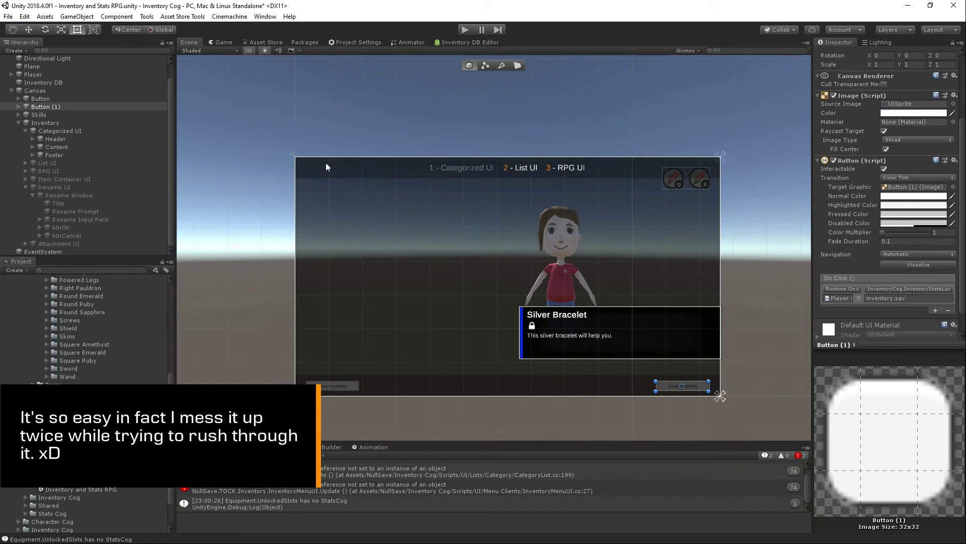
Collapse the Inventory object in the scene hierarchy and the example's Inventory folder in the project assets
{"action": "left_click", "coordinate": [18, 123]}
{"action": "left_click", "coordinate": [22, 107]}
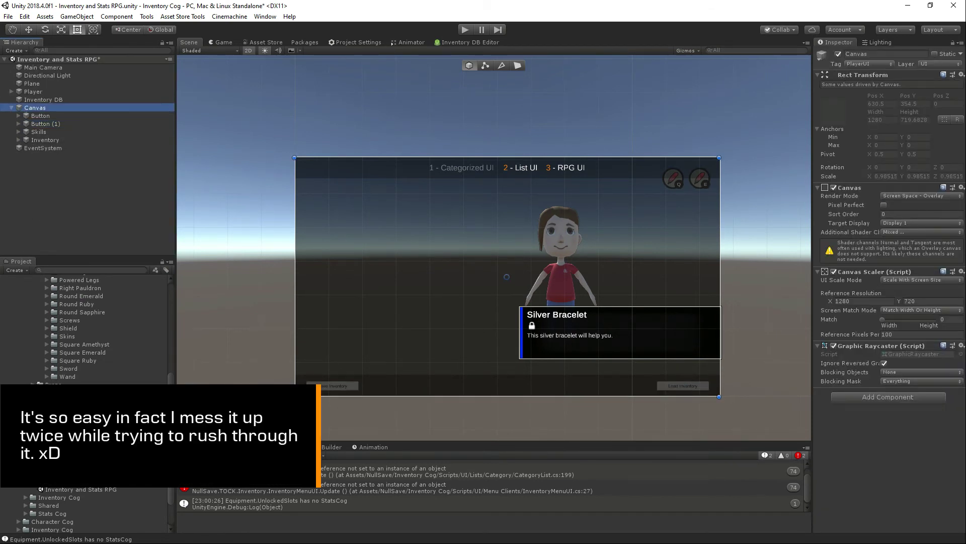
{"action": "left_click", "coordinate": [52, 385]}
{"action": "scroll", "coordinate": [38, 373], "scroll_direction": "up", "scroll_amount": 7}
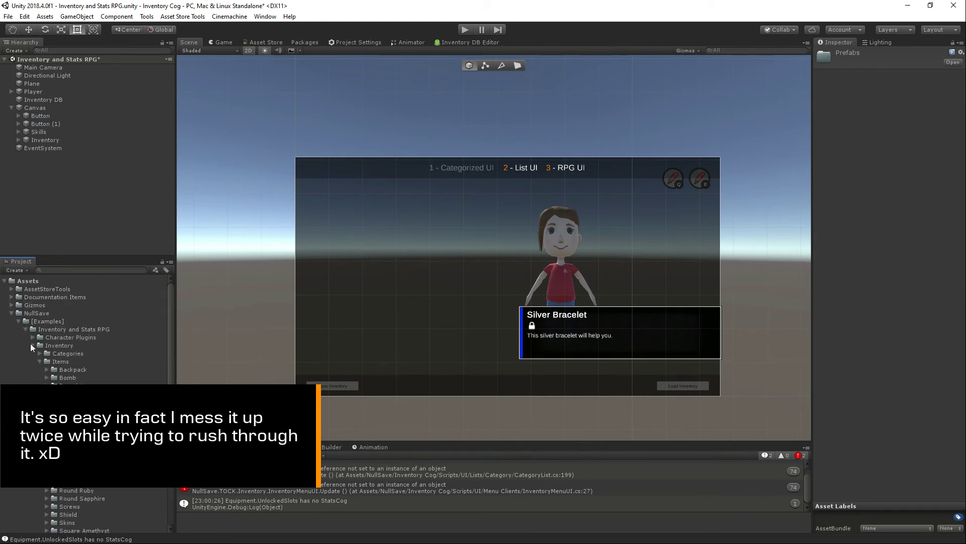
{"action": "left_click", "coordinate": [32, 345]}
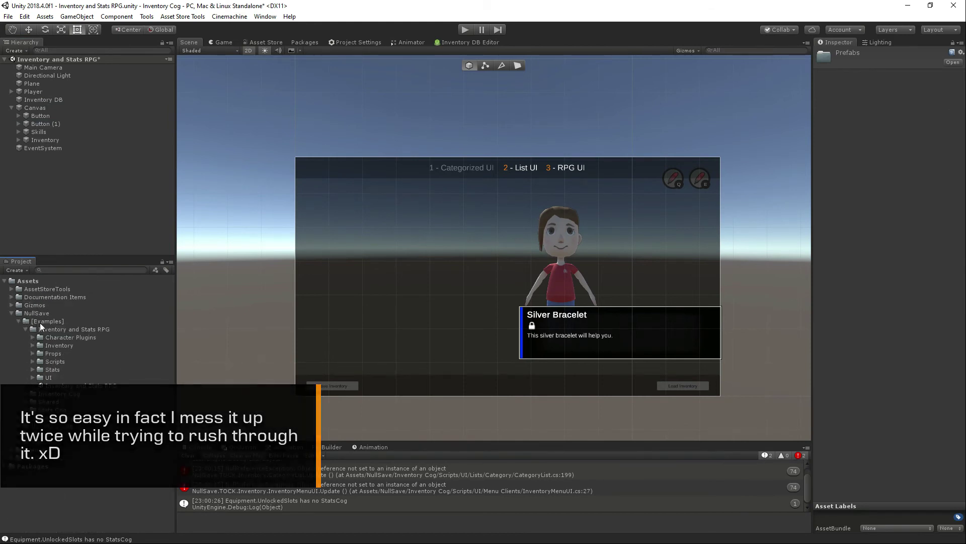
Create a C# script named DemoSaveLoad in the Inventory and Stats RPG folder
{"action": "right_click", "coordinate": [41, 321]}
{"action": "left_click", "coordinate": [44, 327]}
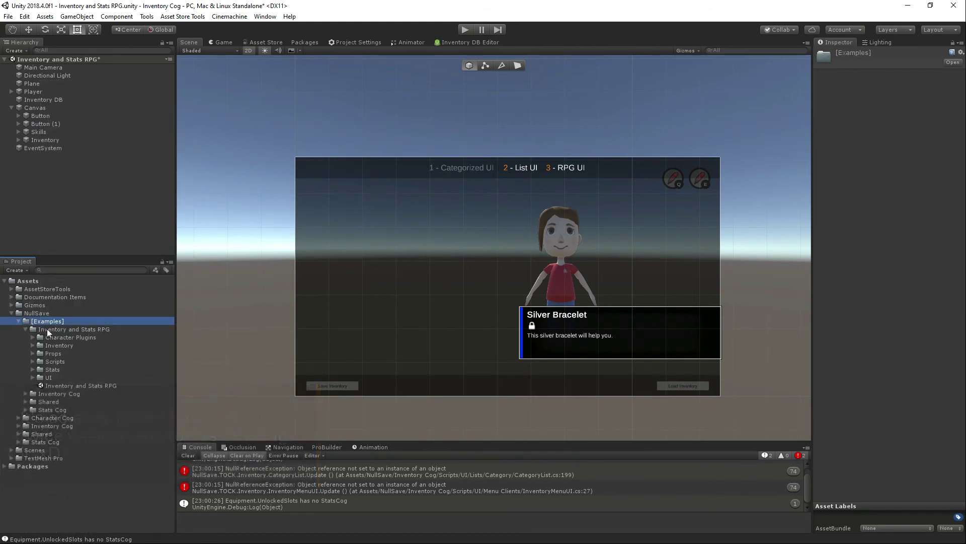
{"action": "left_click", "coordinate": [53, 331]}
{"action": "right_click", "coordinate": [53, 331]}
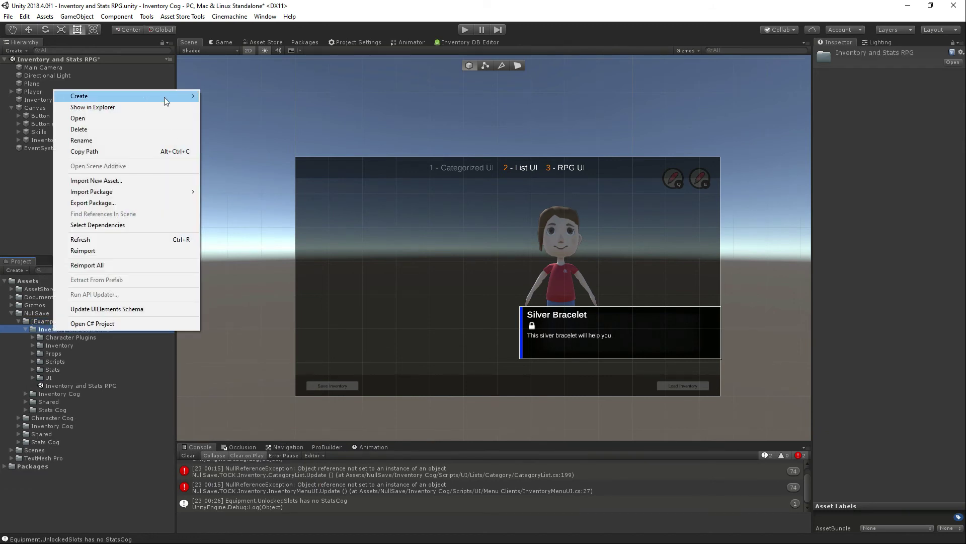
{"action": "mouse_move", "coordinate": [164, 97]}
{"action": "left_click", "coordinate": [245, 125]}
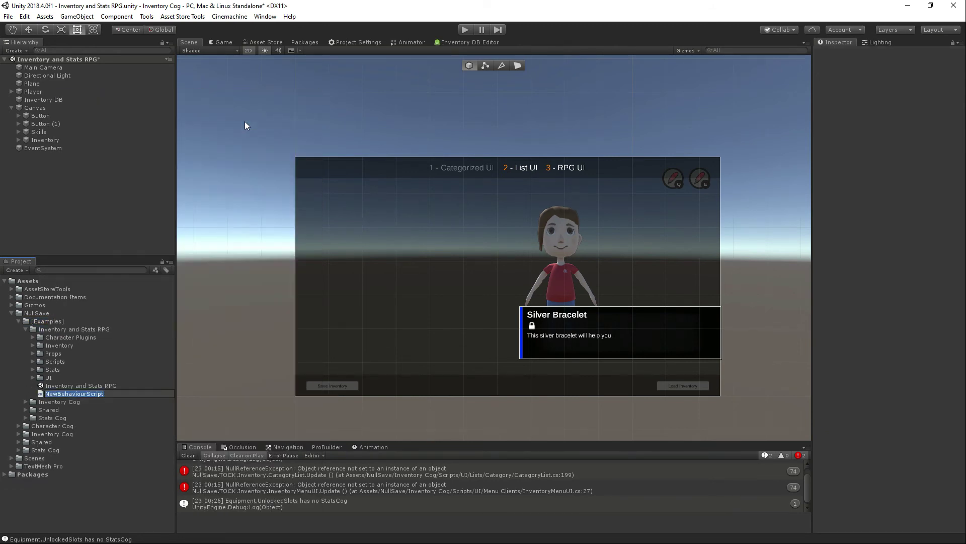
{"action": "type", "text": "DemoSaveLoad"}
{"action": "key", "text": "Return"}
Open the DemoSaveLoad script in Visual Studio and add using directives for NullSave.TOCK and NullSave.TOCK.Inventory
{"action": "double_click", "coordinate": [53, 385]}
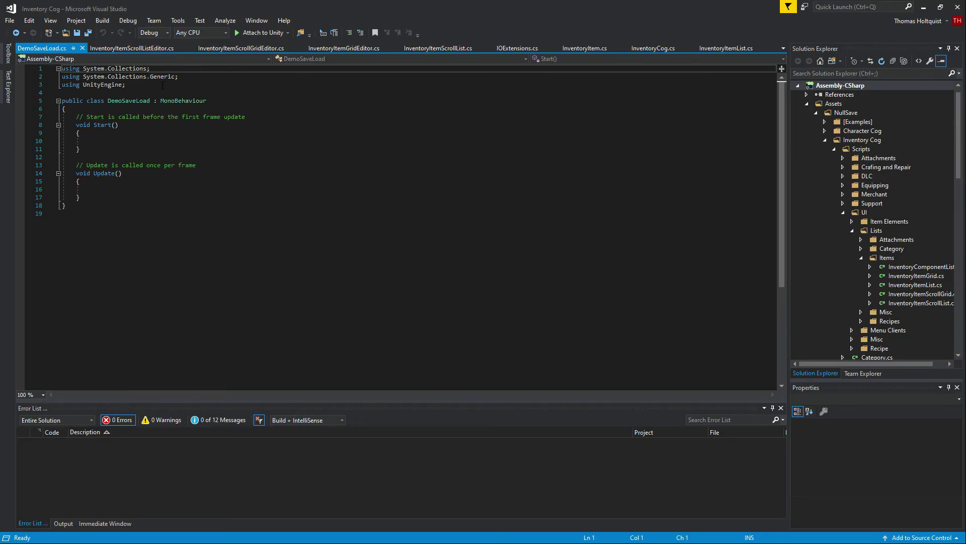
{"action": "left_click", "coordinate": [164, 84]}
{"action": "key", "text": "Return"}
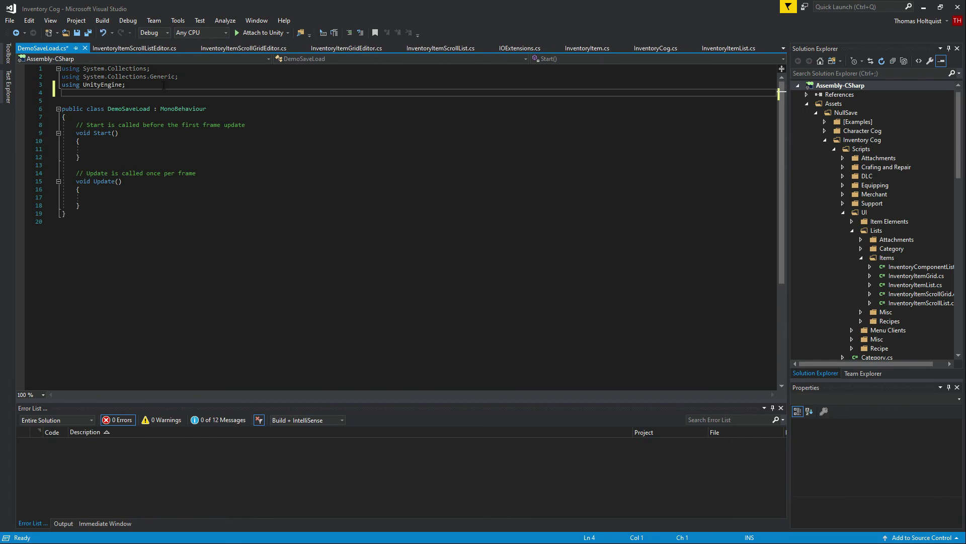
{"action": "type", "text": "Using NullSave."}
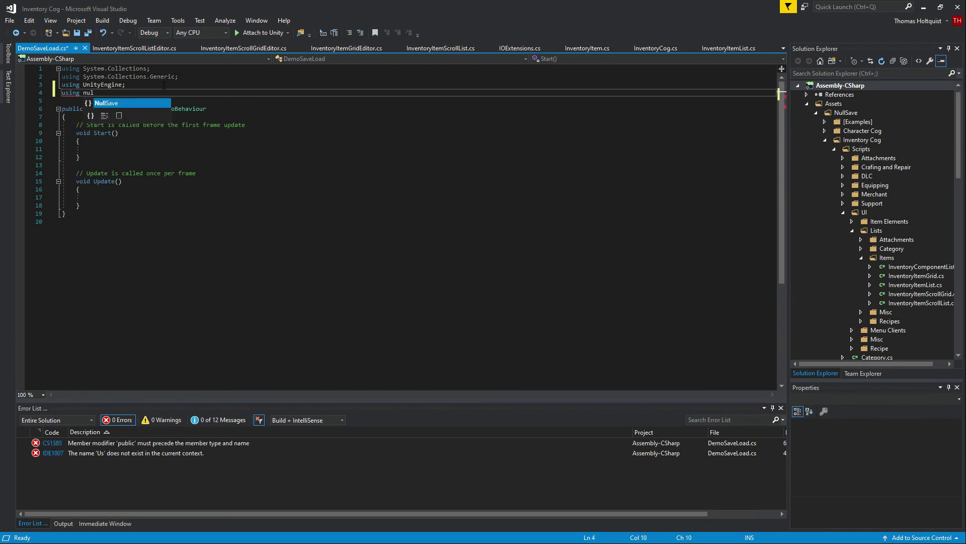
{"action": "type", "text": "TOCK;"}
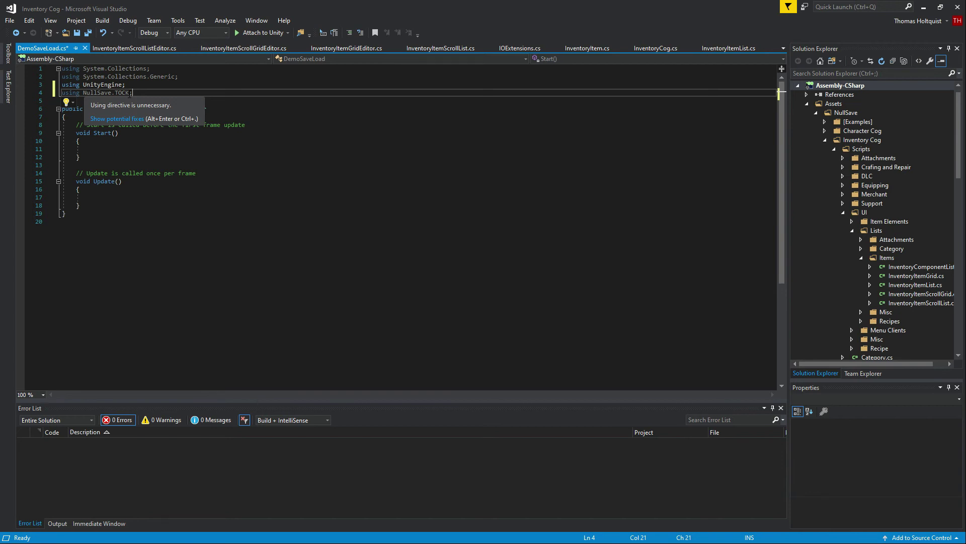
{"action": "key", "text": "Return"}
{"action": "type", "text": "u"}
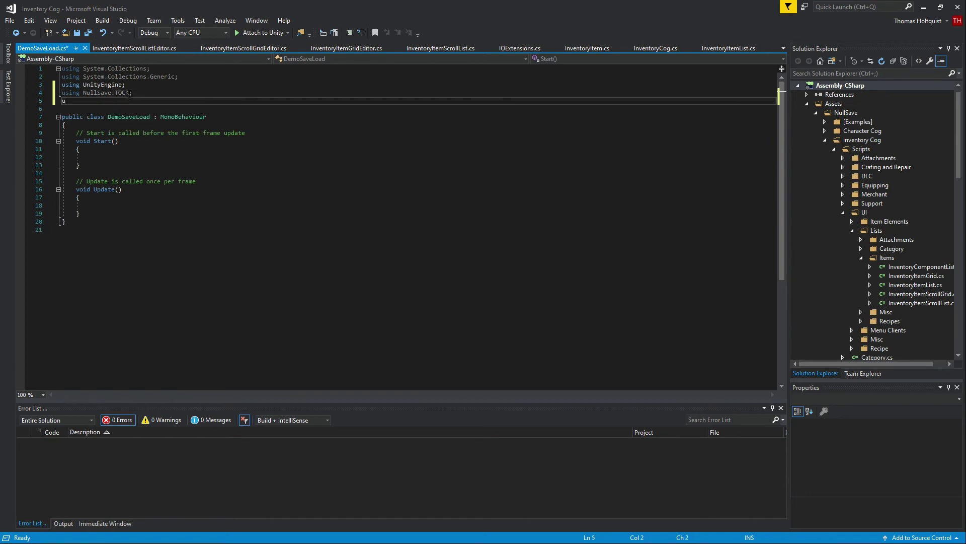
{"action": "type", "text": "sing Nul"}
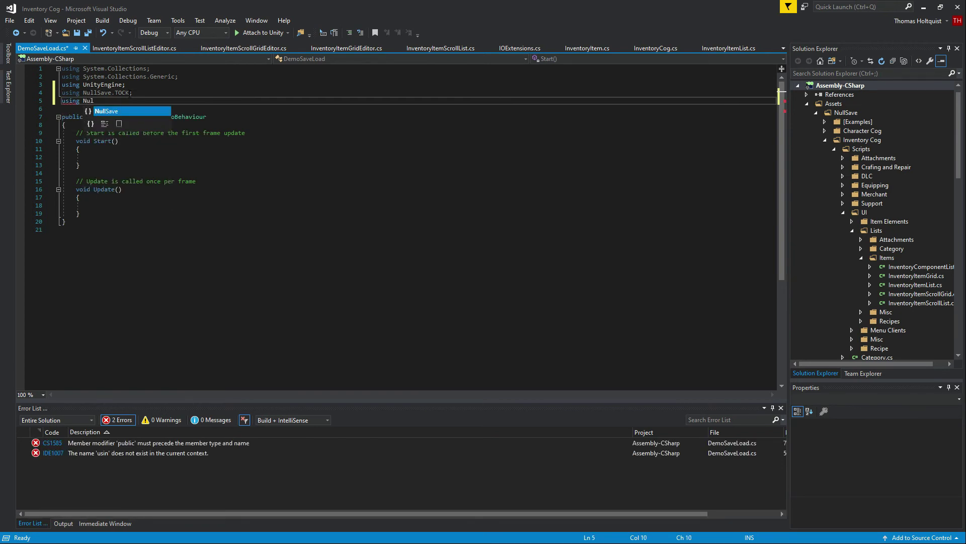
{"action": "type", "text": "lSave.TOCK."}
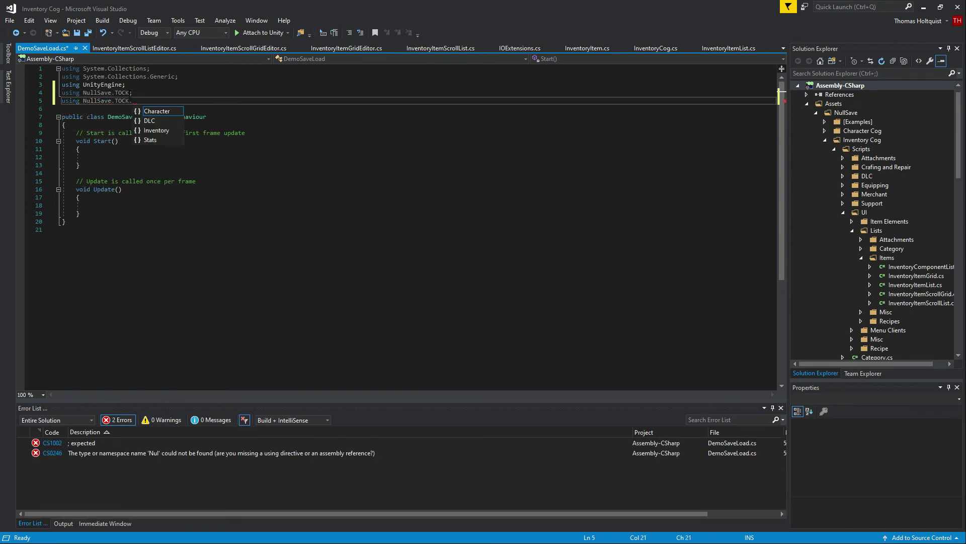
{"action": "type", "text": "Inventory;"}
Declare a public InventoryCog field named inventory at the beginning of the DemoSaveLoad class
{"action": "left_click", "coordinate": [138, 125]}
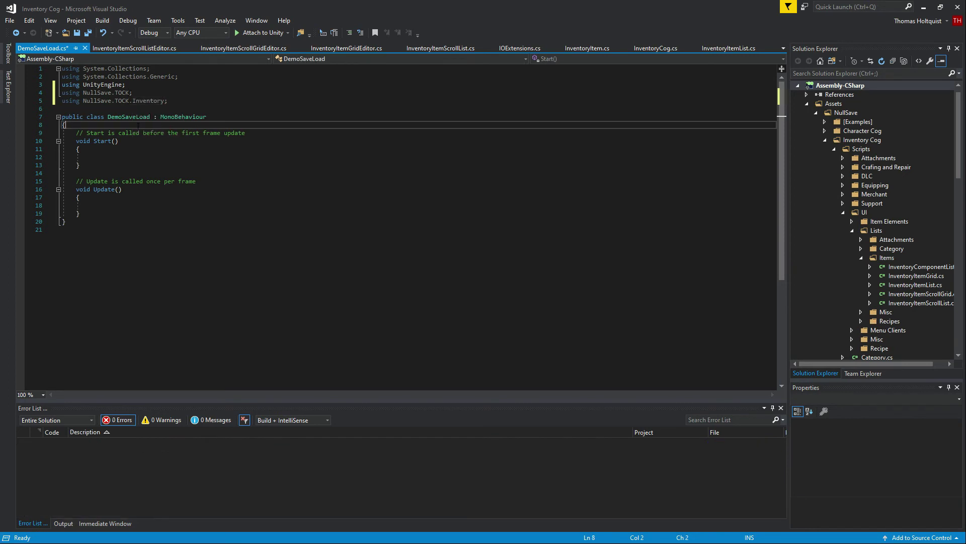
{"action": "key", "text": "Return"}
{"action": "key", "text": "Return"}
{"action": "key", "text": "Return"}
{"action": "key", "text": "Up"}
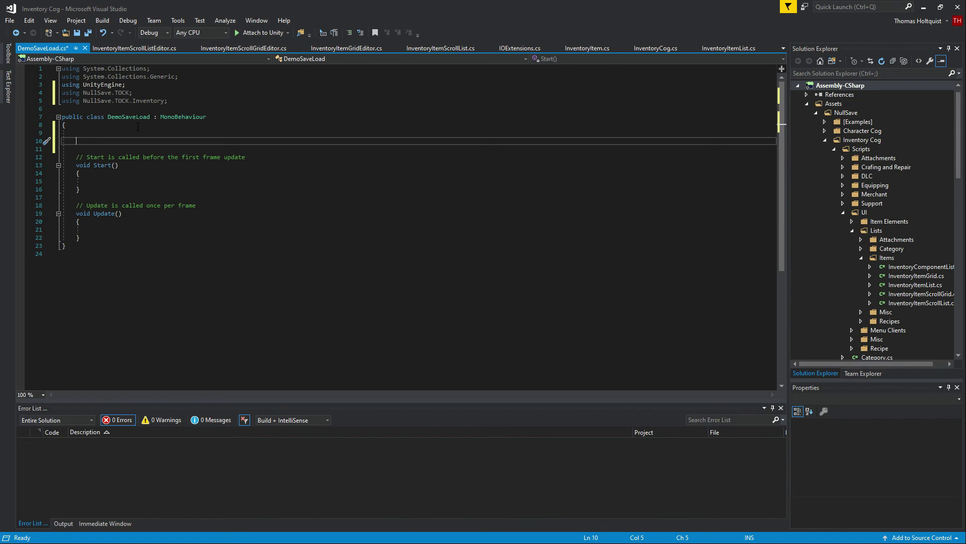
{"action": "type", "text": "PhysicsUpdateBehaviour2D I"}
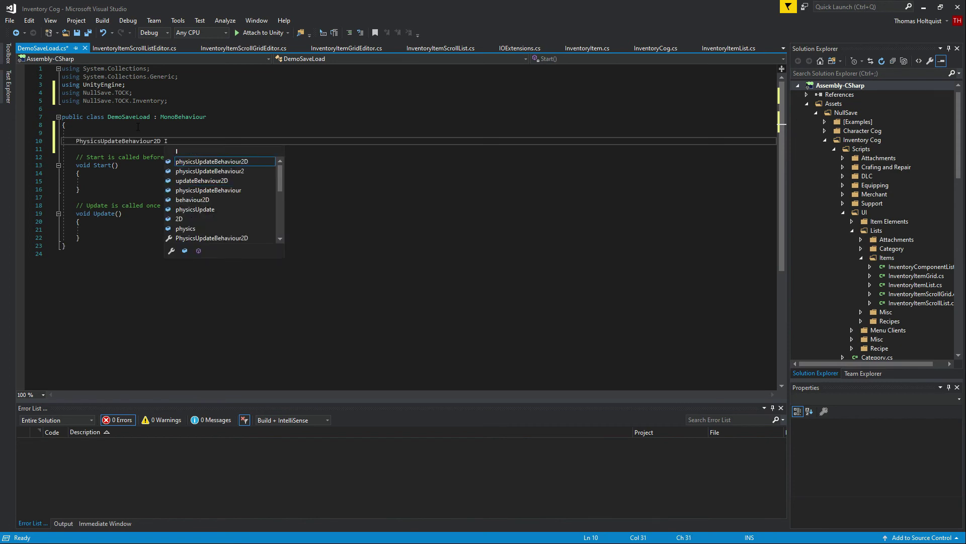
{"action": "key", "text": "shift+Home"}
{"action": "key", "text": "BackSpace"}
{"action": "type", "text": "pub"}
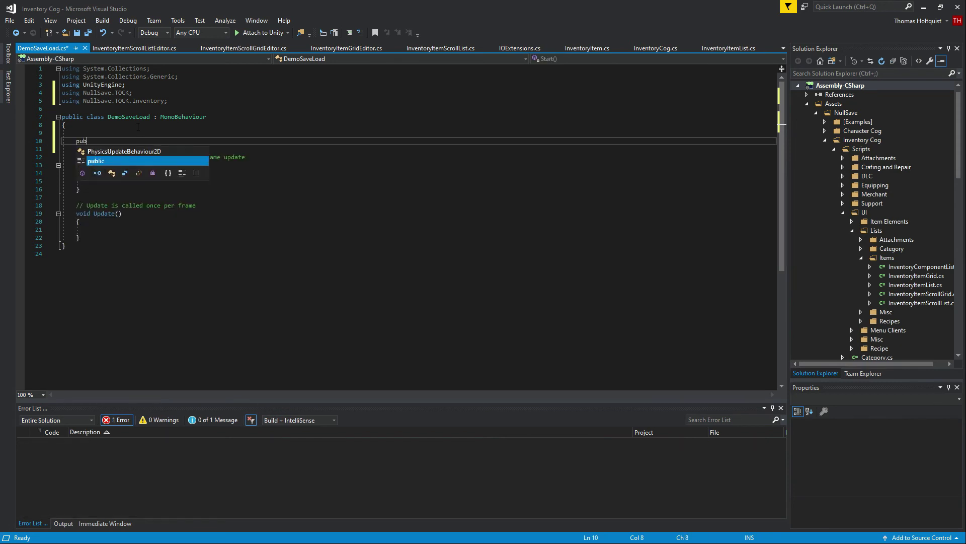
{"action": "type", "text": "lic Invento"}
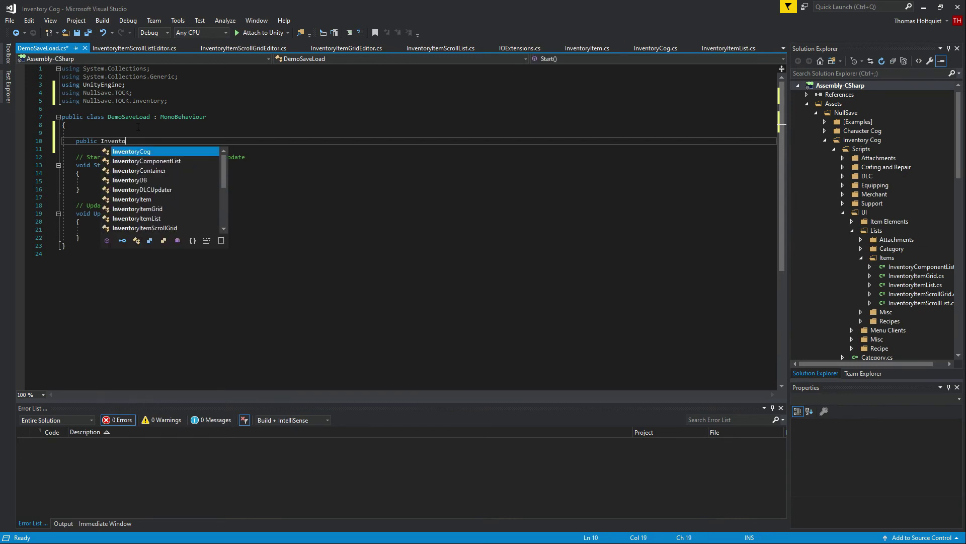
{"action": "type", "text": "ryCog inventory;"}
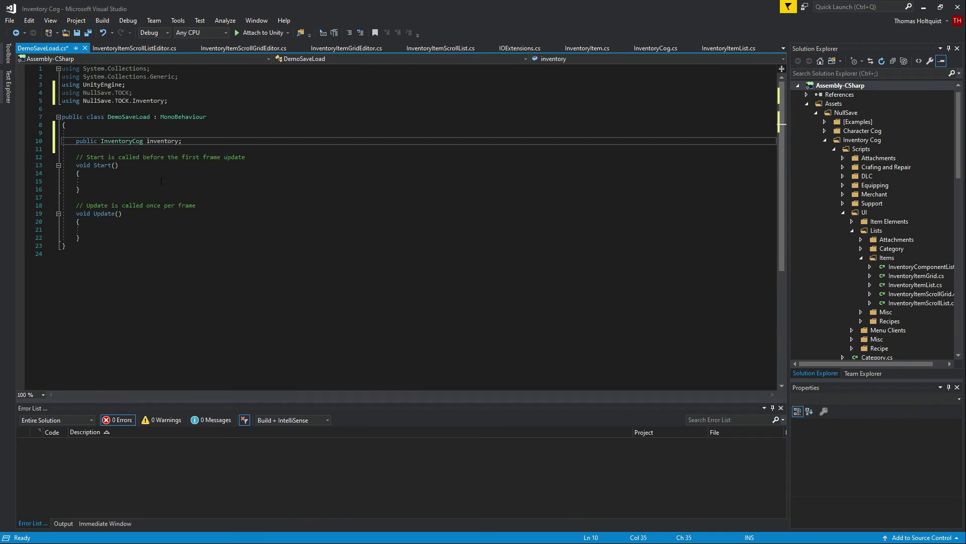
{"action": "left_click", "coordinate": [191, 179]}
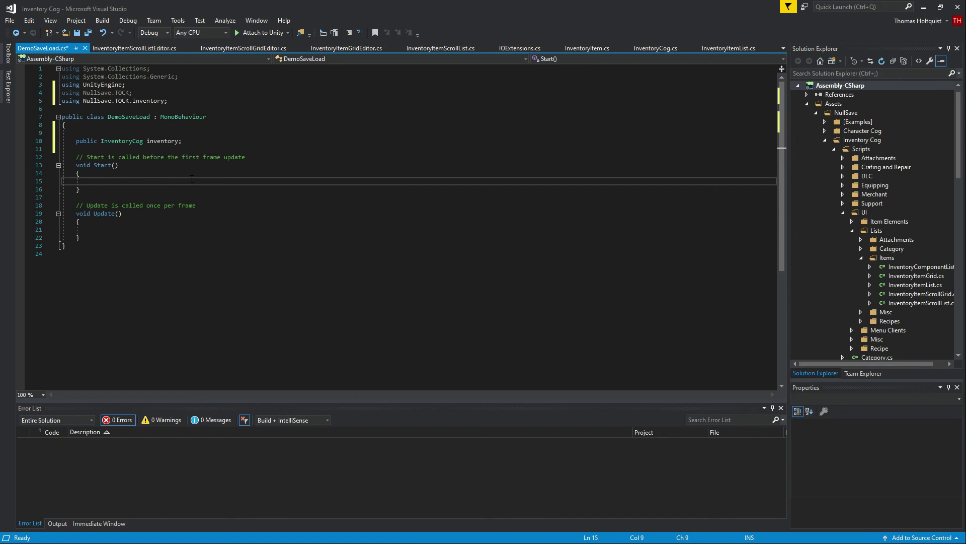
{"action": "type", "text": "in"}
{"action": "key", "text": "BackSpace"}
{"action": "key", "text": "BackSpace"}
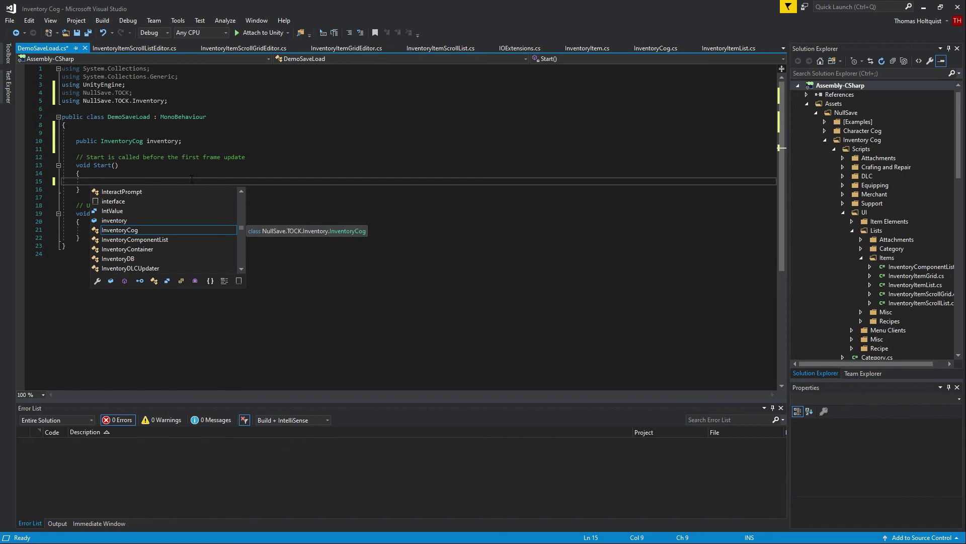
Declare a public string field named filename with the value "inventory.sav" below the inventory field
{"action": "left_click", "coordinate": [208, 140]}
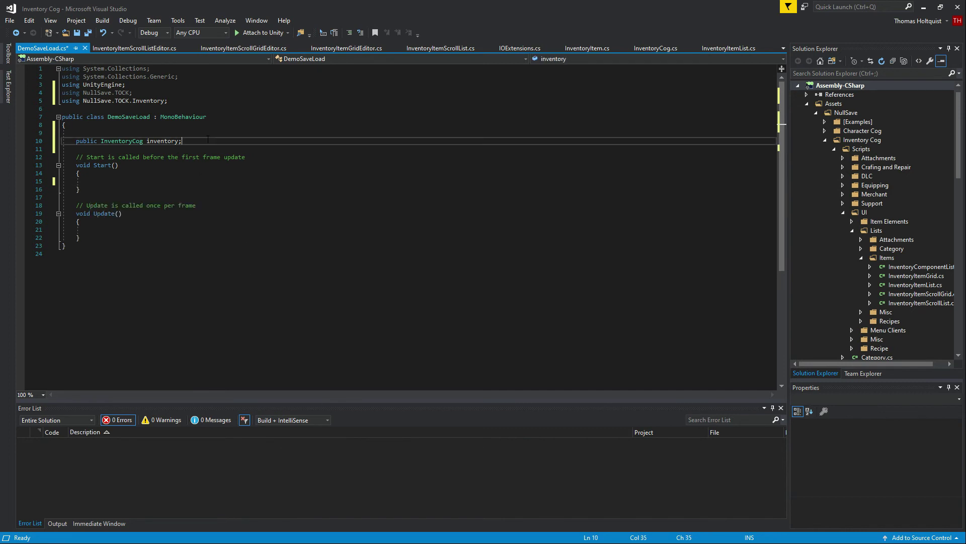
{"action": "key", "text": "Return"}
{"action": "type", "text": "pu"}
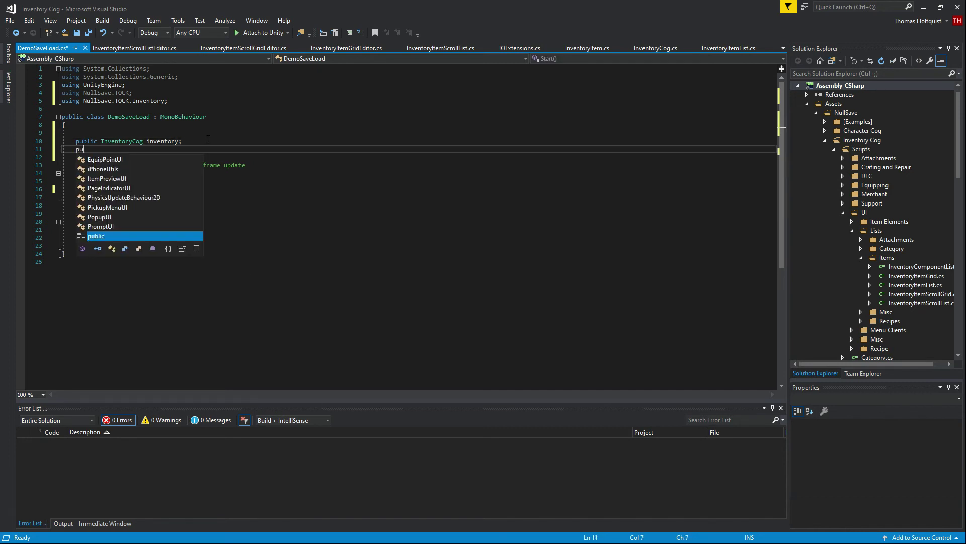
{"action": "key", "text": "Tab"}
{"action": "type", "text": "string"}
{"action": "key", "text": "Tab"}
{"action": "type", "text": "fil"}
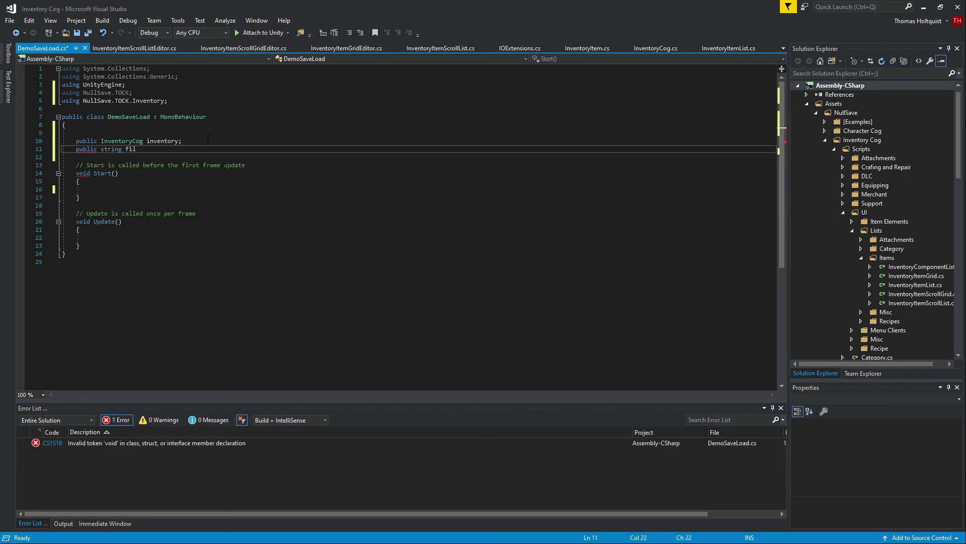
{"action": "type", "text": "ename = "}
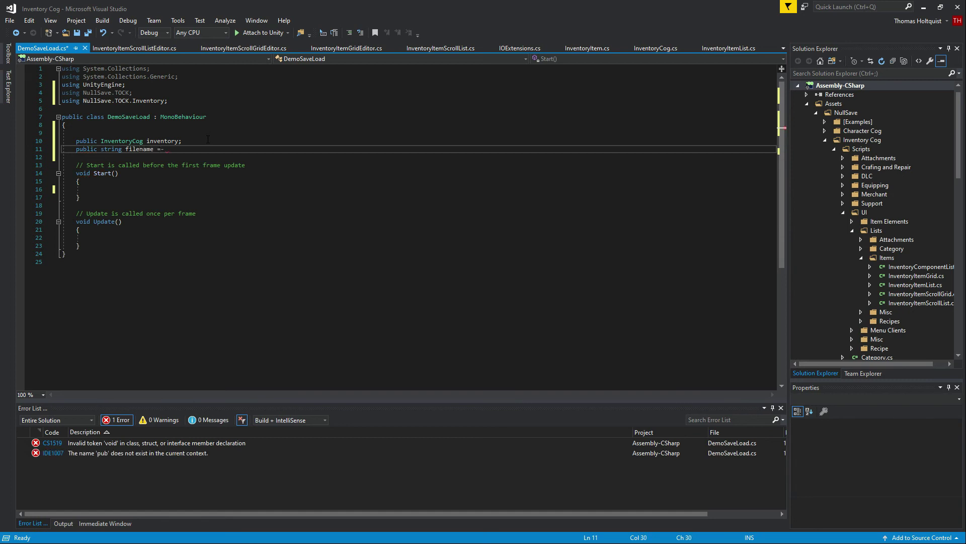
{"action": "type", "text": "\"inventory.sav\";"}
Begin a using statement with a FileStream inside the Start method and import the System.IO namespace
{"action": "key", "text": "Down"}
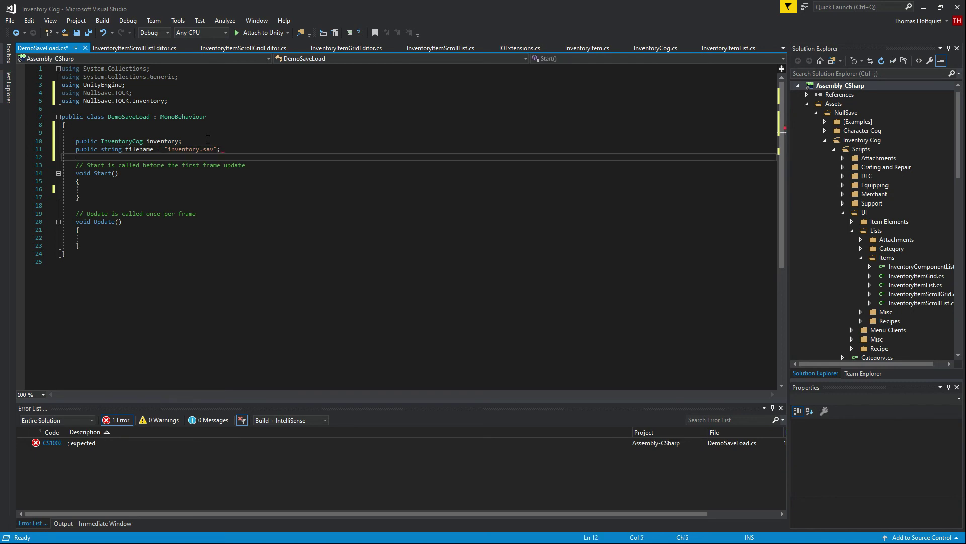
{"action": "key", "text": "Down"}
{"action": "key", "text": "Down"}
{"action": "key", "text": "Down"}
{"action": "key", "text": "Down"}
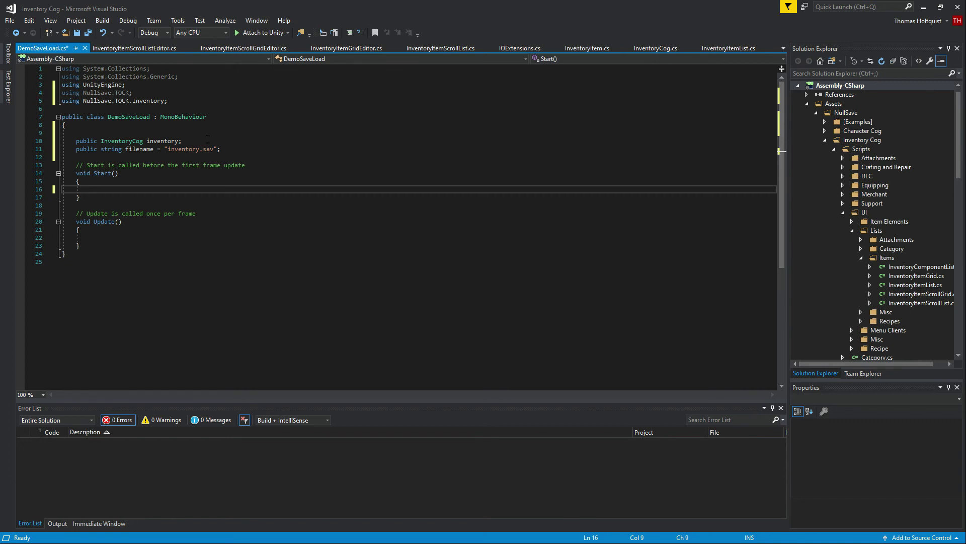
{"action": "type", "text": "using(Filestr"}
{"action": "key", "text": "BackSpace"}
{"action": "key", "text": "BackSpace"}
{"action": "key", "text": "BackSpace"}
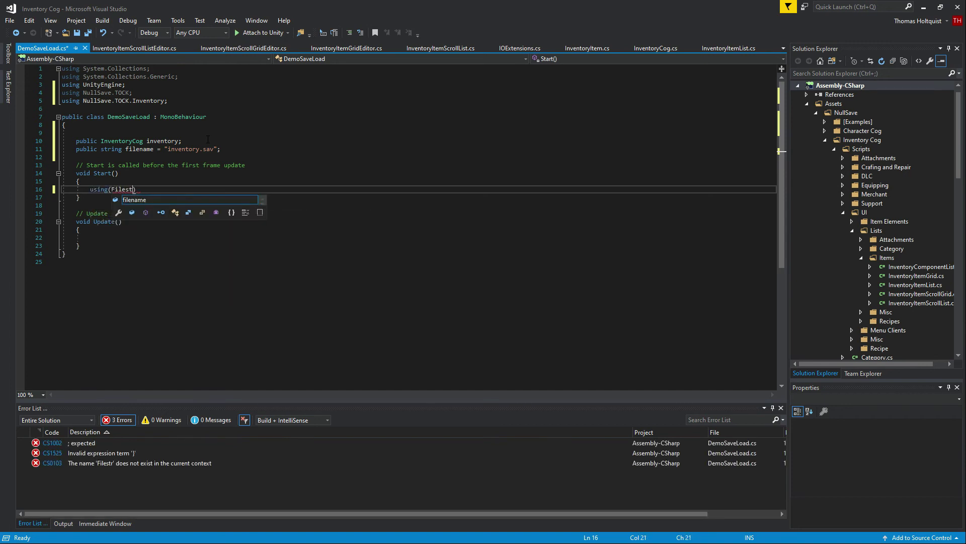
{"action": "type", "text": "Stream"}
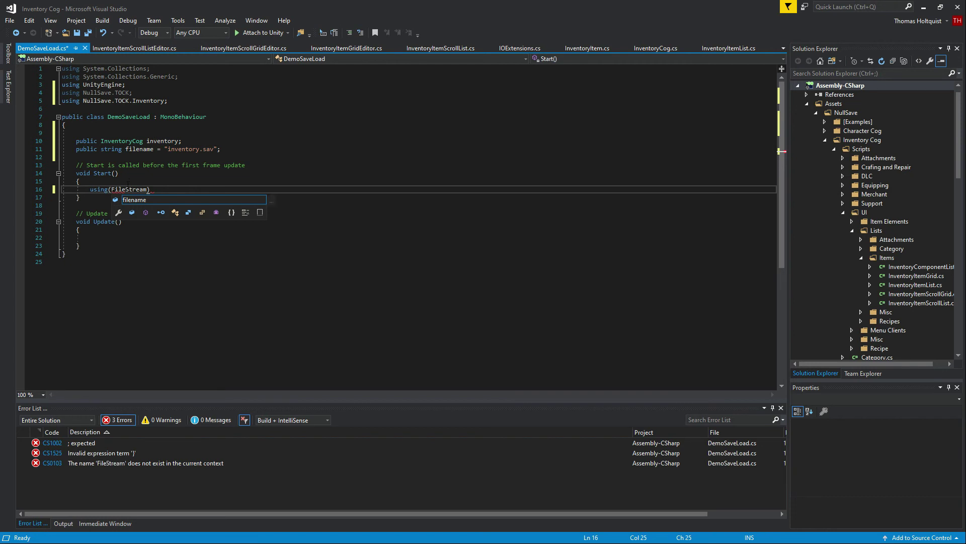
{"action": "left_click", "coordinate": [143, 166]}
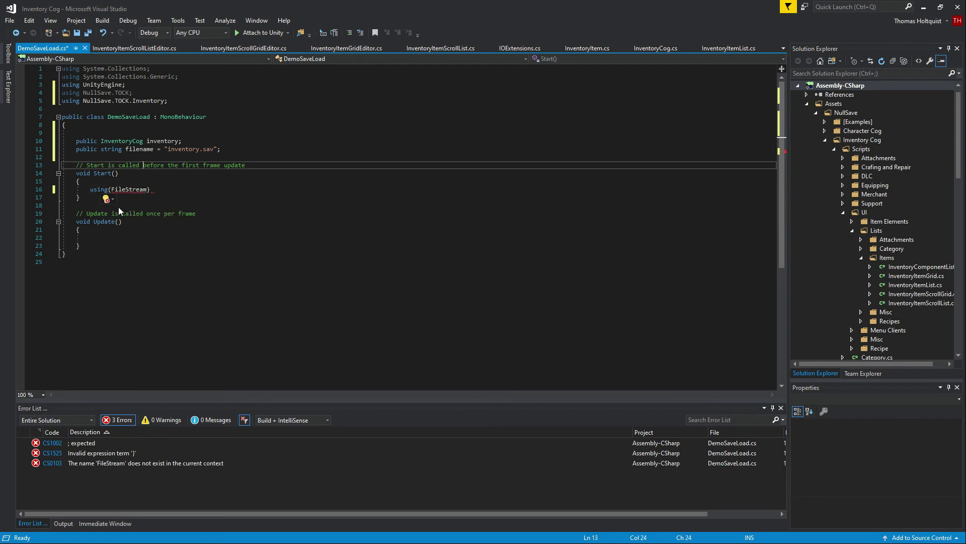
{"action": "left_click", "coordinate": [119, 207]}
{"action": "left_click", "coordinate": [120, 210]}
{"action": "left_click", "coordinate": [148, 197]}
Declare fs in the using statement as a new FileStream with the arguments filename, FileAccess.Read and FileMode.Open
{"action": "type", "text": "fs = new "}
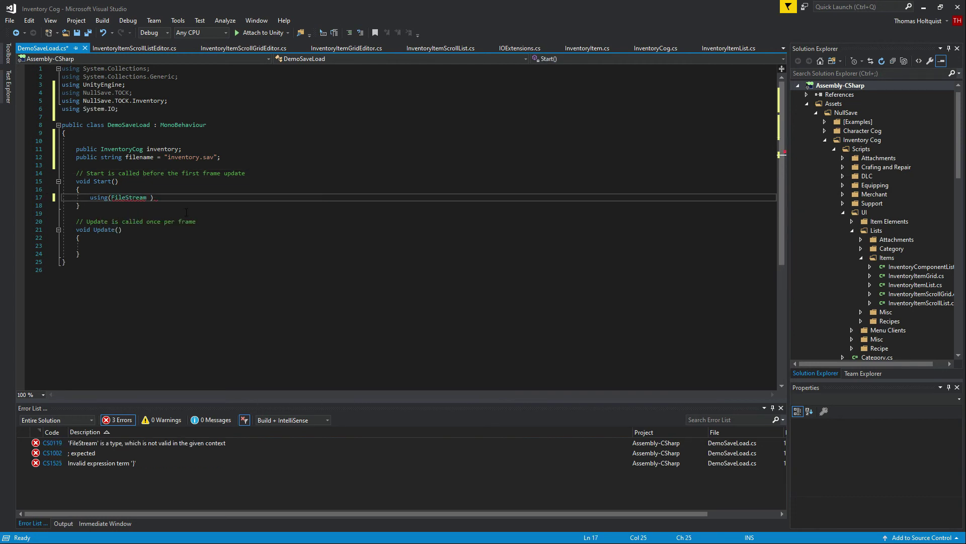
{"action": "type", "text": "FileStream("}
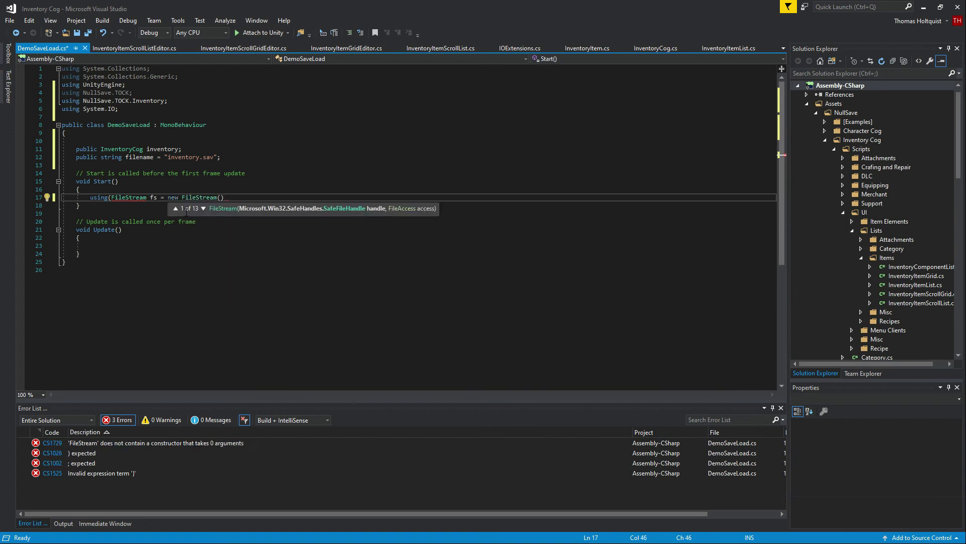
{"action": "type", "text": "filename, "}
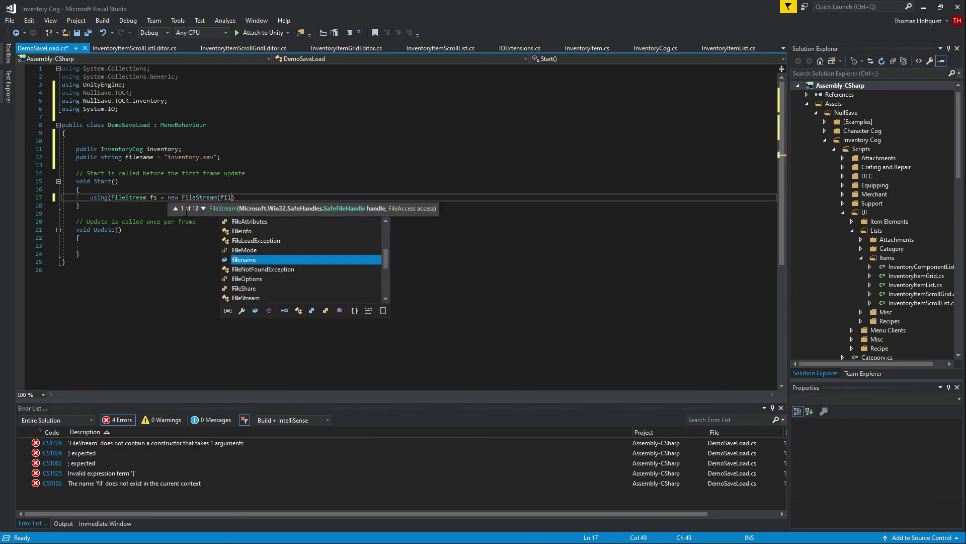
{"action": "type", "text": "FileMode"}
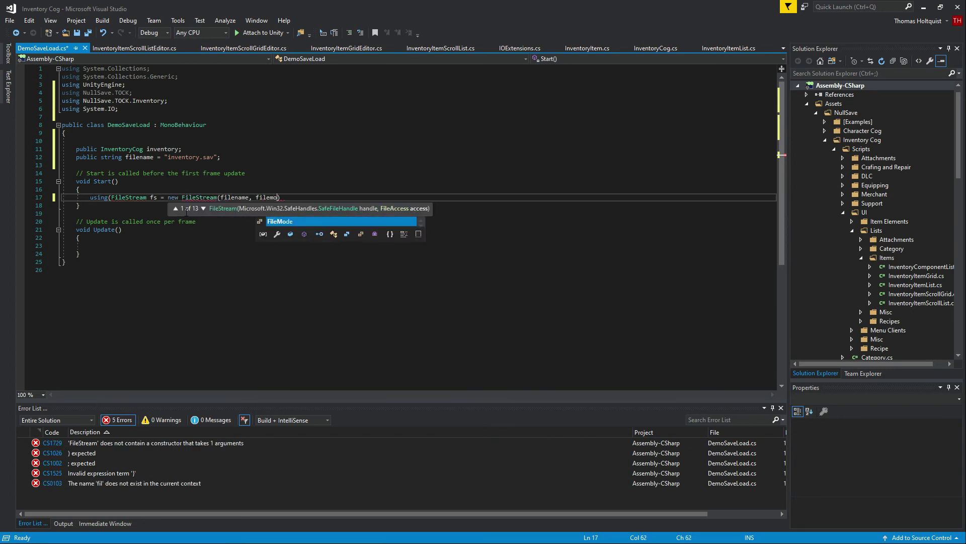
{"action": "key", "text": "BackSpace"}
{"action": "key", "text": "BackSpace"}
{"action": "key", "text": "BackSpace"}
{"action": "key", "text": "BackSpace"}
{"action": "key", "text": "BackSpace"}
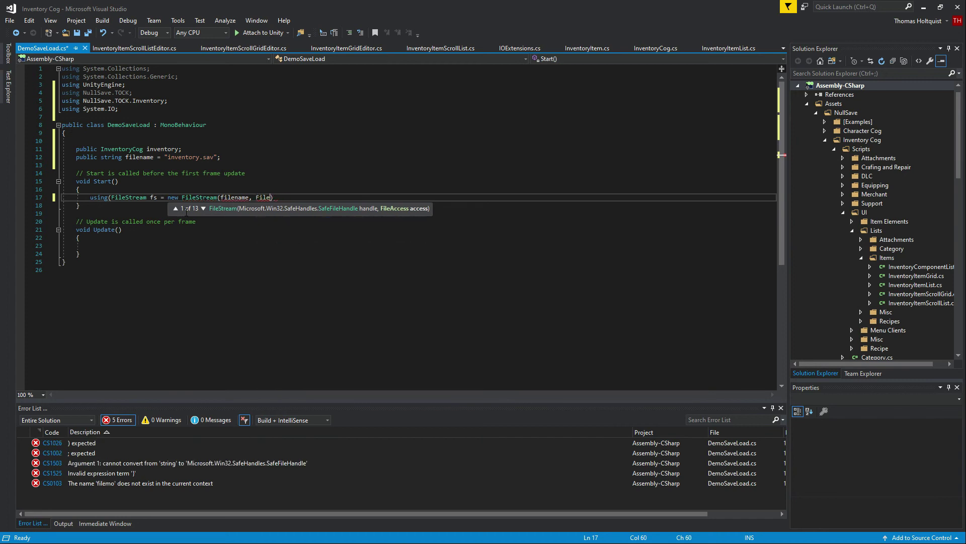
{"action": "type", "text": "A"}
{"action": "type", "text": "ccess"}
{"action": "type", "text": ".Read, "}
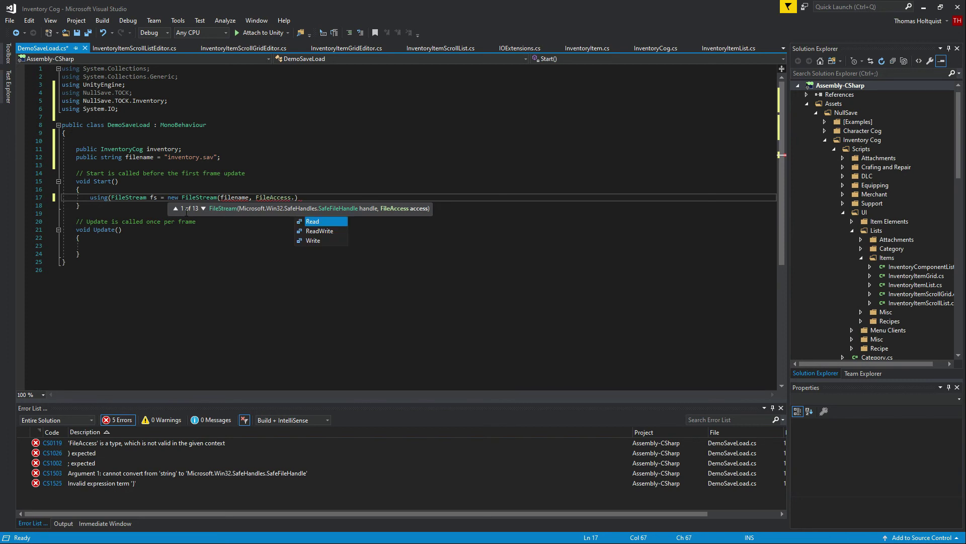
{"action": "type", "text": "FileMode."}
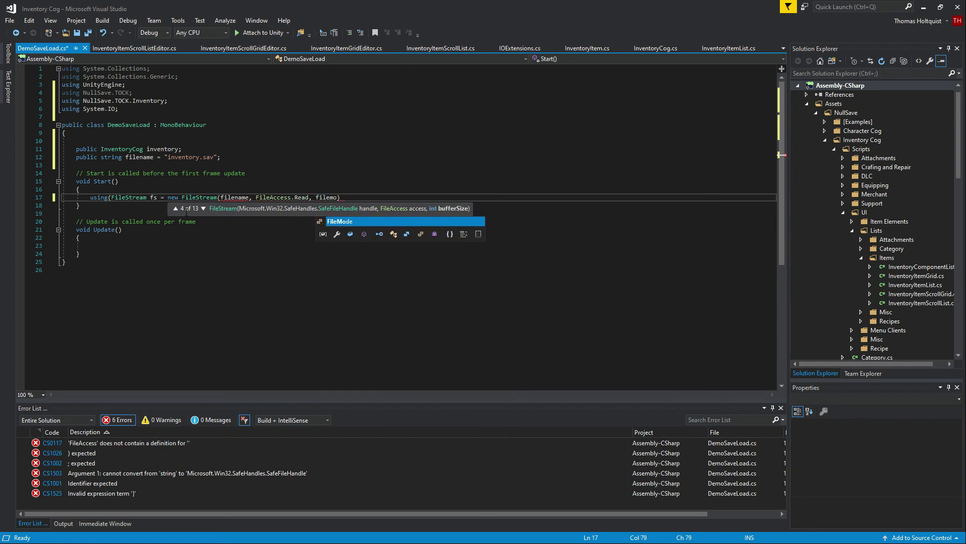
{"action": "key", "text": "Down"}
{"action": "key", "text": "Down"}
{"action": "key", "text": "Down"}
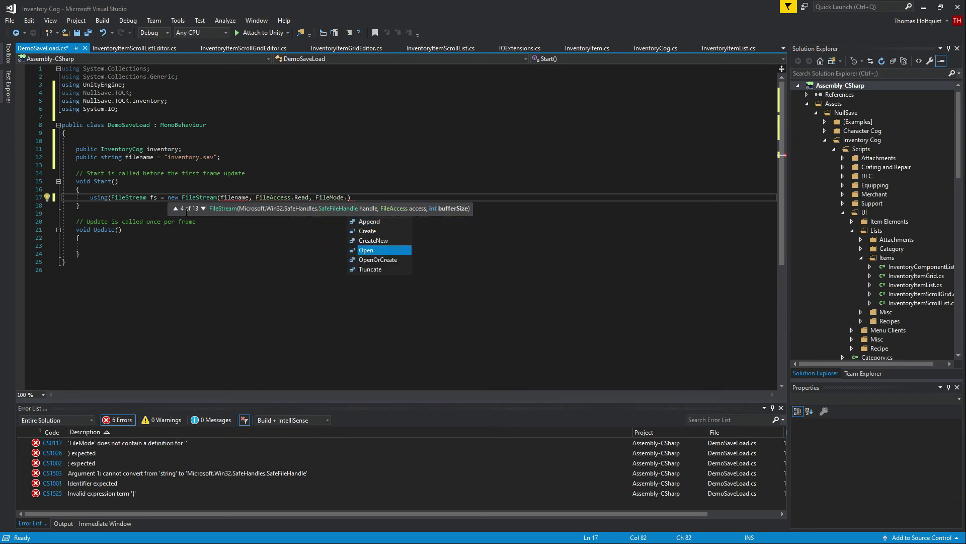
{"action": "type", "text": "Open)"}
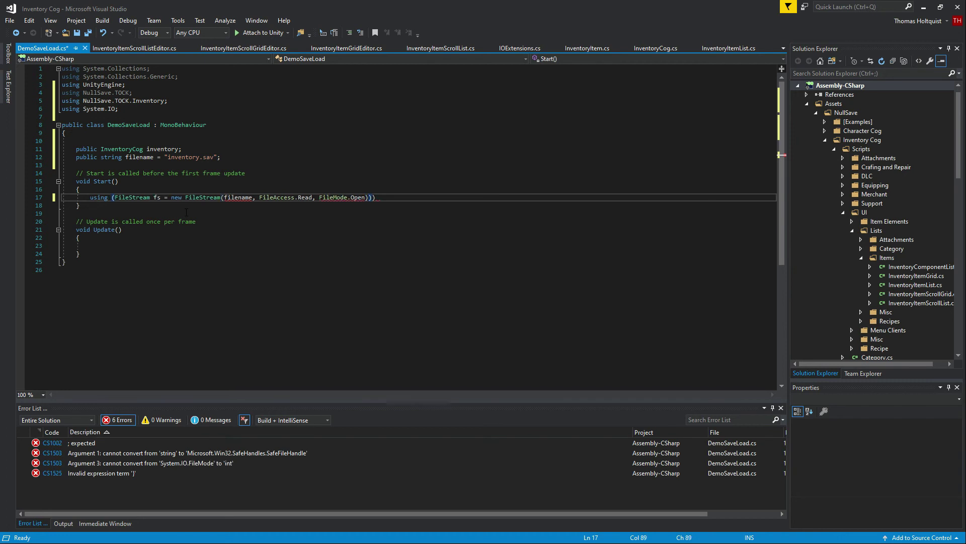
Close the using statement's parentheses and add an empty braced block below it
{"action": "key", "text": "Return"}
{"action": "type", "text": "{"}
{"action": "key", "text": "ctrl+z"}
{"action": "key", "text": "ctrl+z"}
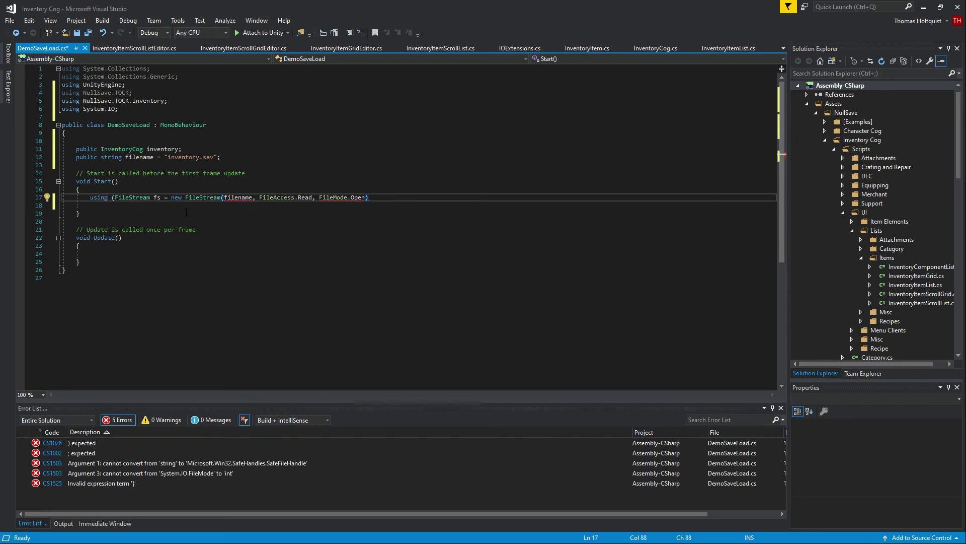
{"action": "type", "text": ")"}
{"action": "key", "text": "Return"}
{"action": "type", "text": "{"}
{"action": "key", "text": "Return"}
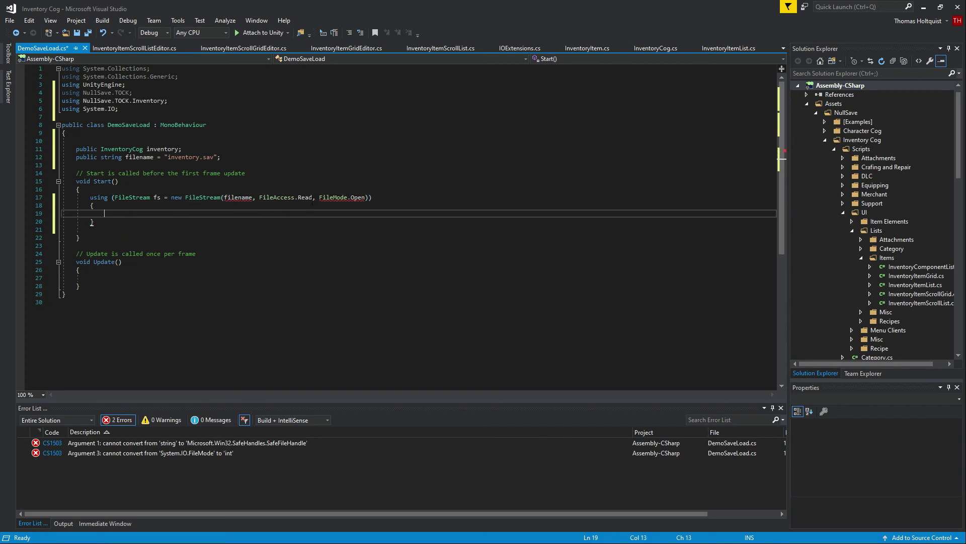
Reorder the FileStream arguments so that FileMode.Open comes before FileAccess.Read
{"action": "left_click_drag", "start_coordinate": [312, 199], "coordinate": [253, 200]}
{"action": "left_click", "coordinate": [210, 229]}
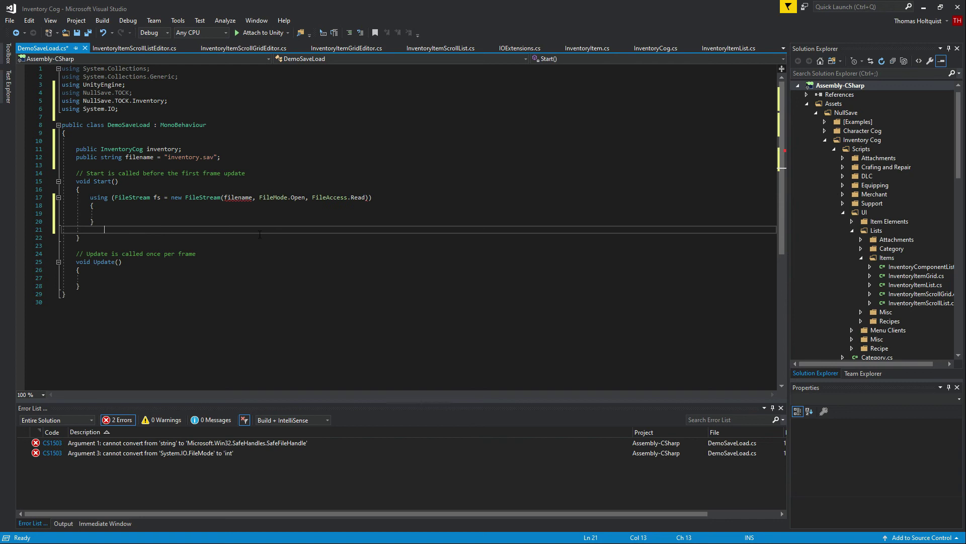
{"action": "left_click", "coordinate": [198, 207]}
{"action": "left_click", "coordinate": [211, 211]}
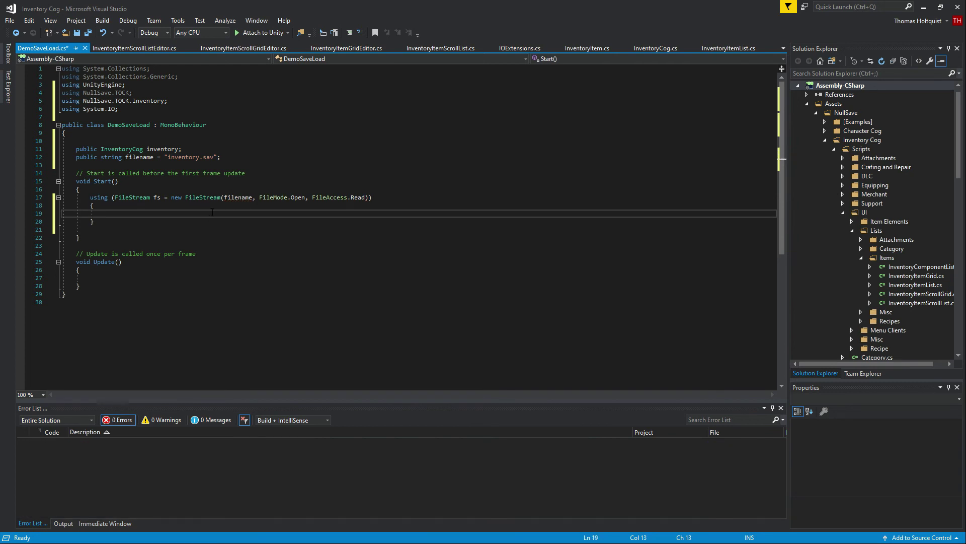
Write inventory.sav inside the using block, copy the whole using statement and remove it from the Start method
{"action": "type", "text": "in"}
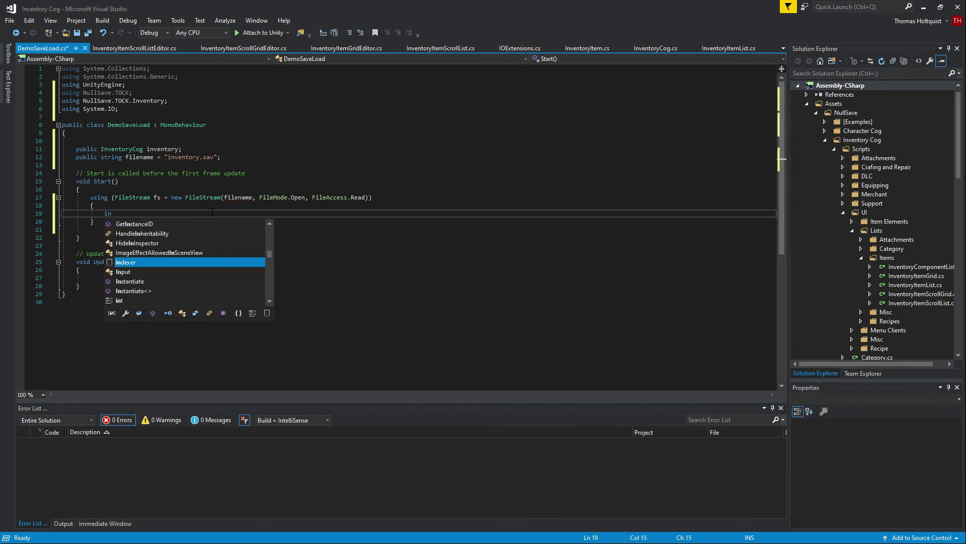
{"action": "type", "text": "ventory.sav"}
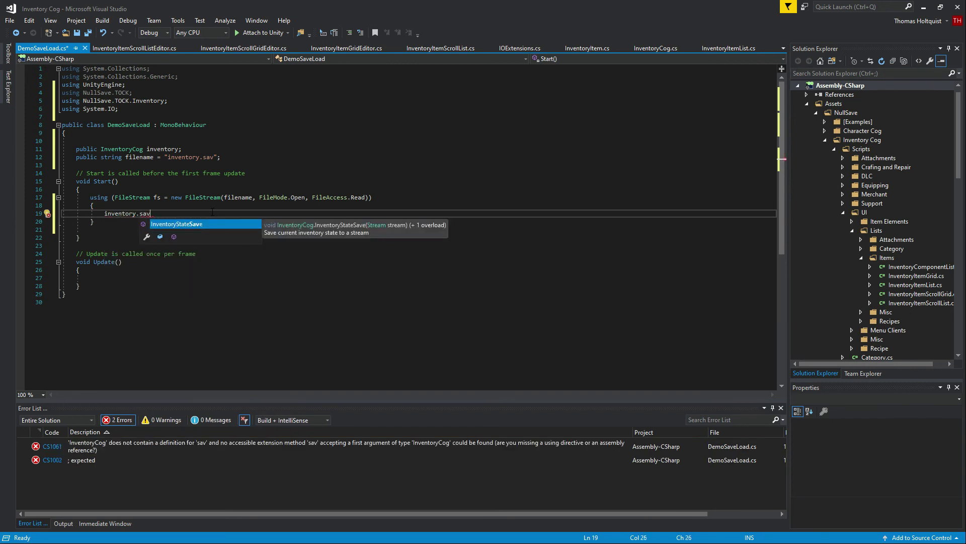
{"action": "left_click_drag", "start_coordinate": [96, 221], "coordinate": [62, 198]}
{"action": "key", "text": "ctrl+c"}
{"action": "key", "text": "Delete"}
Delete the Start and Update methods together with their comments, leaving an empty line below the filename field
{"action": "left_click_drag", "start_coordinate": [98, 262], "coordinate": [76, 173]}
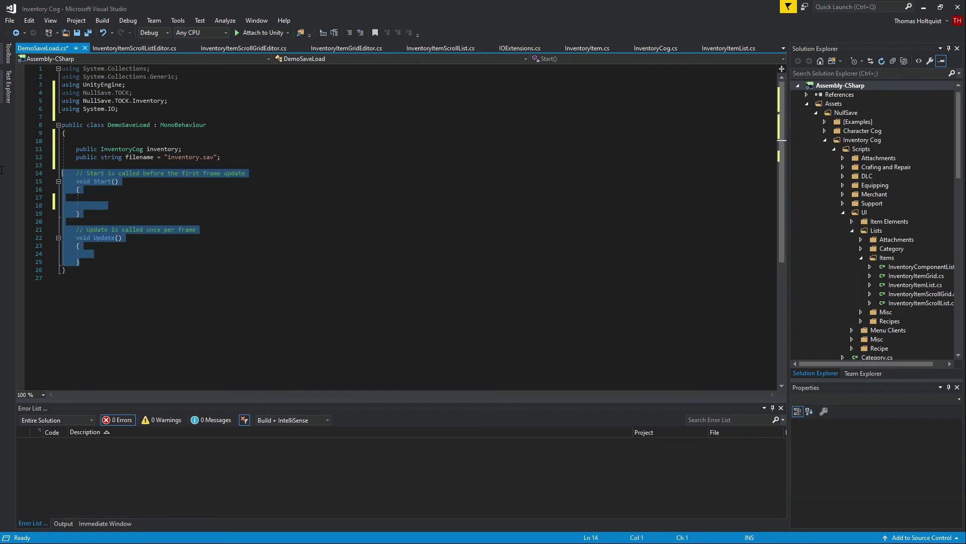
{"action": "key", "text": "Delete"}
{"action": "key", "text": "Return"}
{"action": "key", "text": "Up"}
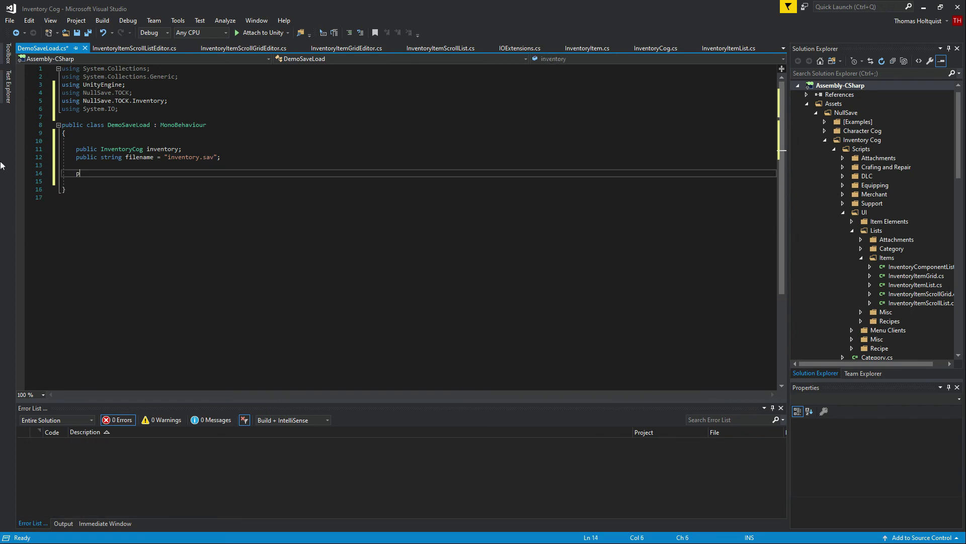
Add an empty public void Save() method below the filename field
{"action": "type", "text": "public void Save()"}
{"action": "key", "text": "Return"}
{"action": "type", "text": "{"}
{"action": "key", "text": "Return"}
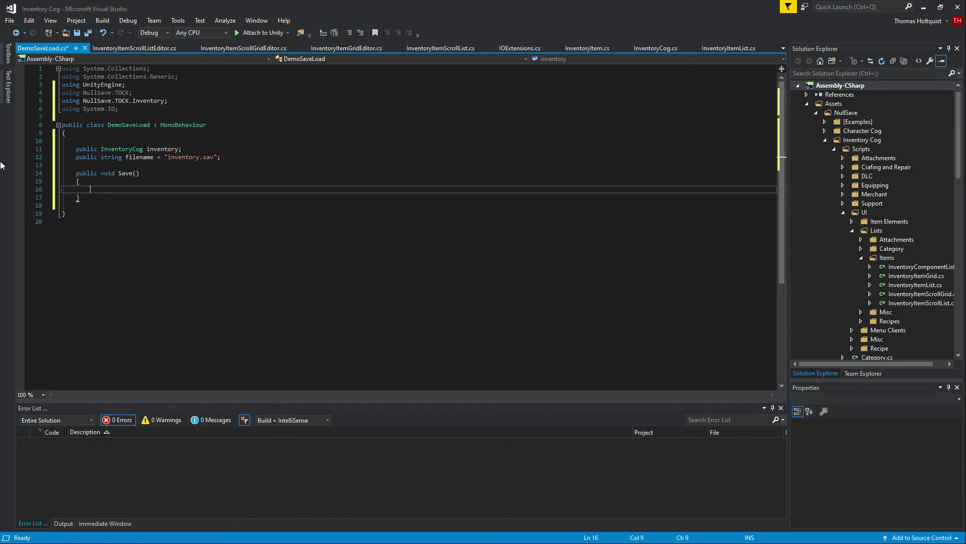
Add an empty public void Load() method between the filename field and the Save method
{"action": "key", "text": "Up"}
{"action": "key", "text": "Up"}
{"action": "key", "text": "Up"}
{"action": "key", "text": "Return"}
{"action": "key", "text": "Return"}
{"action": "key", "text": "Up"}
{"action": "type", "text": "public void OnLevelWasLoaded(int level)     {         )     }"}
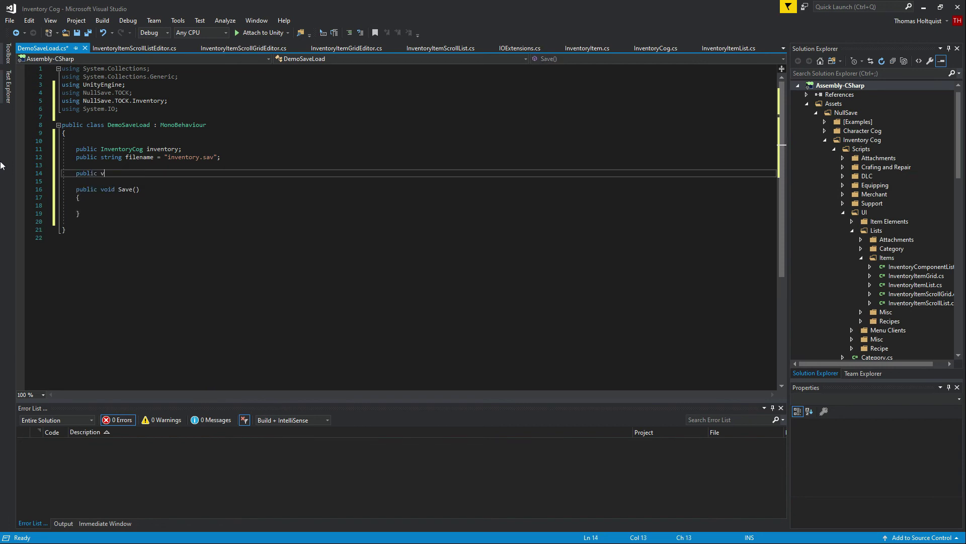
{"action": "key", "text": "Return"}
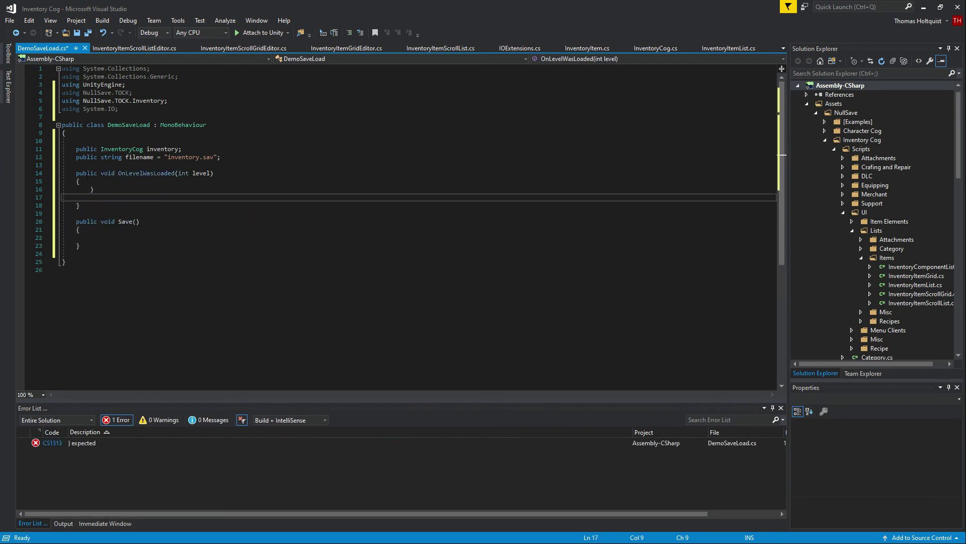
{"action": "left_click_drag", "start_coordinate": [119, 173], "coordinate": [214, 173]}
{"action": "type", "text": "L"}
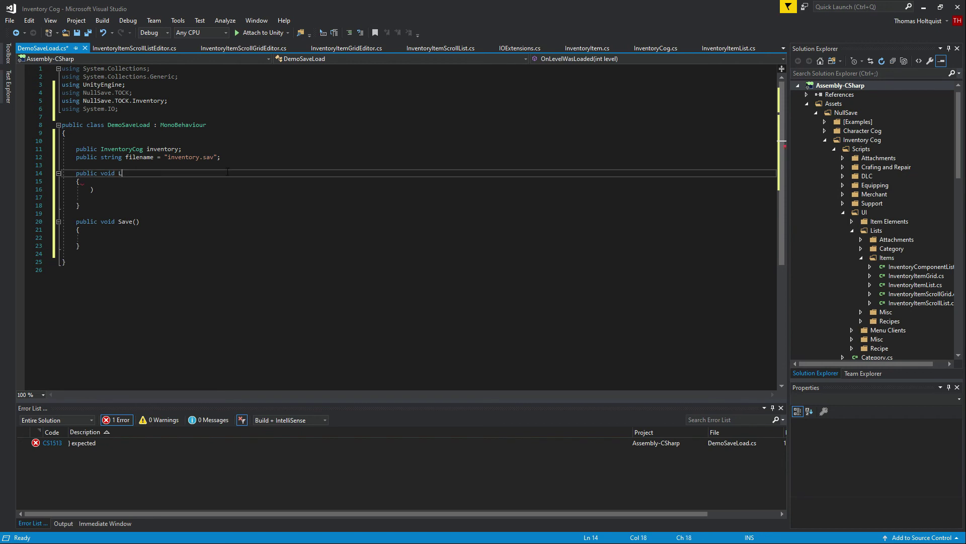
{"action": "type", "text": "oad()"}
{"action": "key", "text": "Down"}
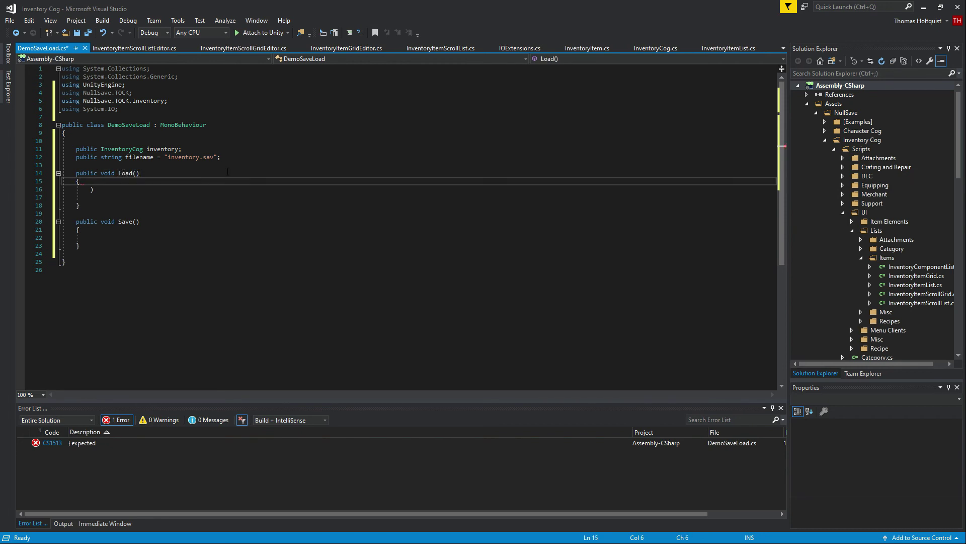
{"action": "key", "text": "Down"}
{"action": "key", "text": "Delete"}
{"action": "key", "text": "BackSpace"}
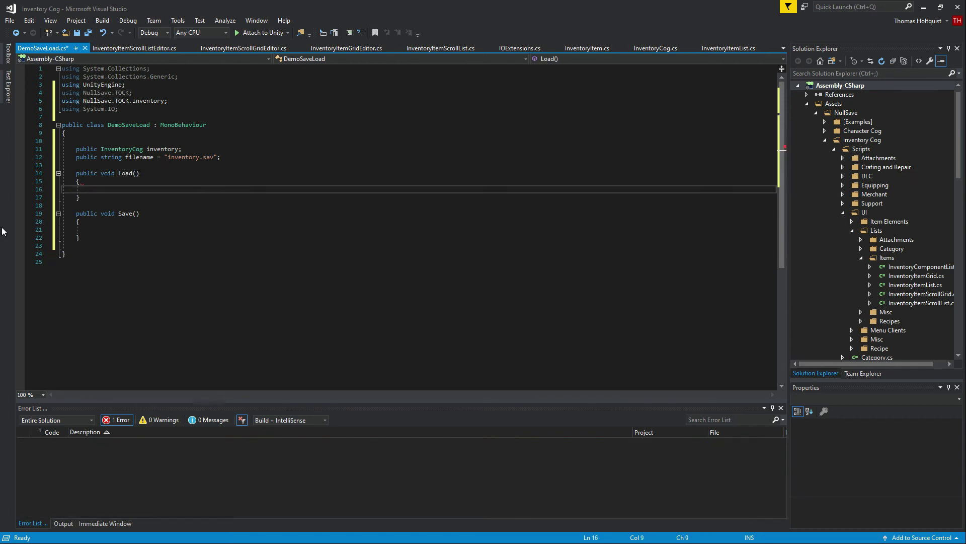
Paste the copied FileStream using block into the body of the Save method
{"action": "left_click", "coordinate": [91, 230]}
{"action": "key", "text": "ctrl+v"}
{"action": "left_click", "coordinate": [182, 245]}
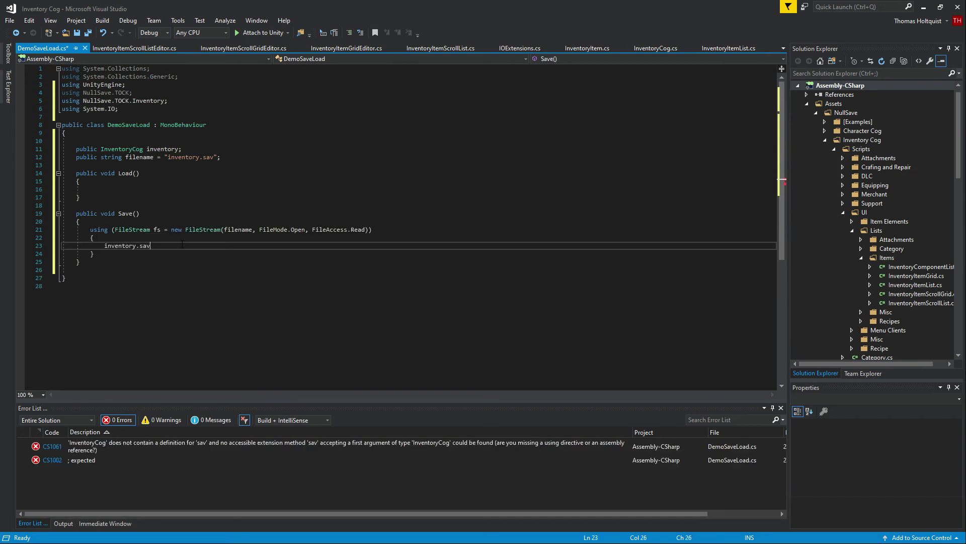
Replace the unfinished inventory.sav line in Save with inventory.InventoryStateSave(fs); and add an empty line below it
{"action": "key", "text": "BackSpace"}
{"action": "key", "text": "BackSpace"}
{"action": "key", "text": "BackSpace"}
{"action": "type", "text": "i"}
{"action": "key", "text": "BackSpace"}
{"action": "type", "text": "save"}
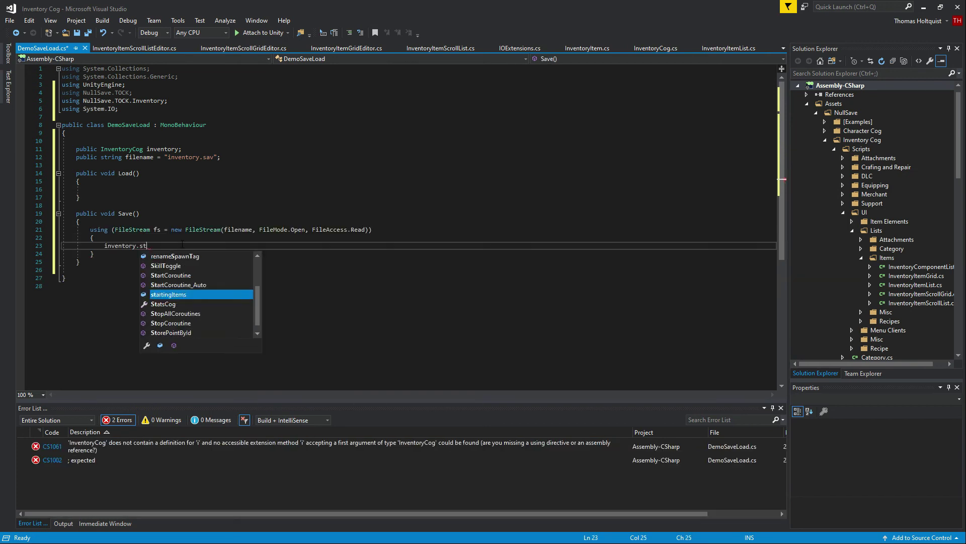
{"action": "type", "text": "("}
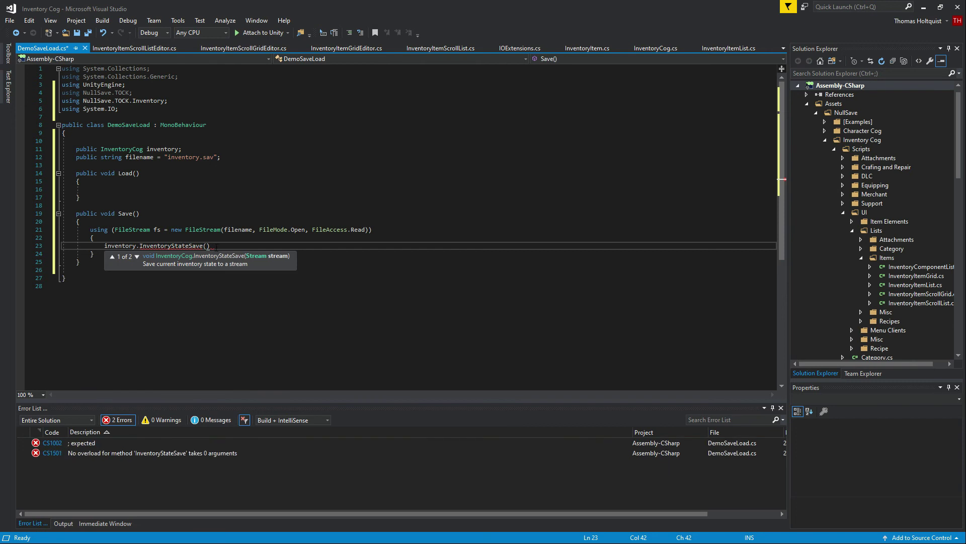
{"action": "type", "text": "s"}
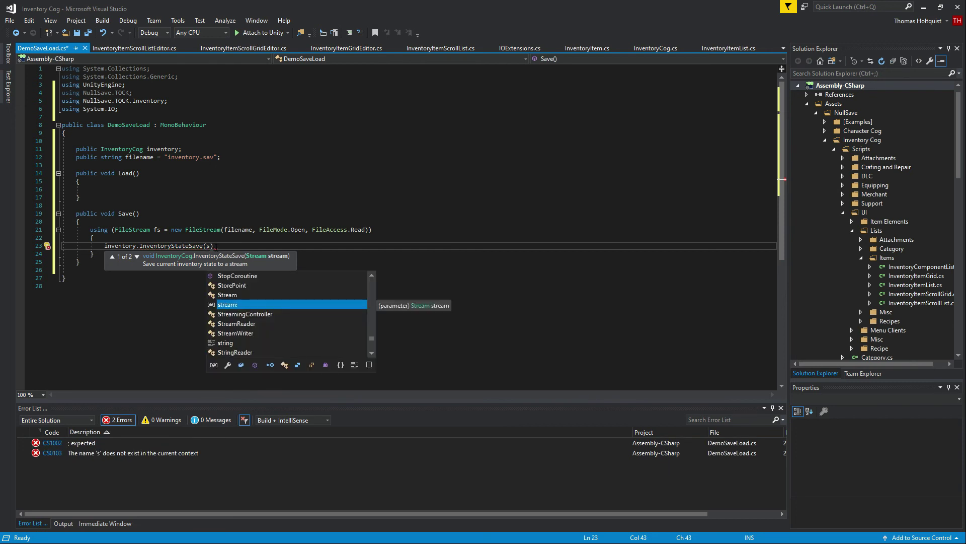
{"action": "key", "text": "BackSpace"}
{"action": "type", "text": "fs);"}
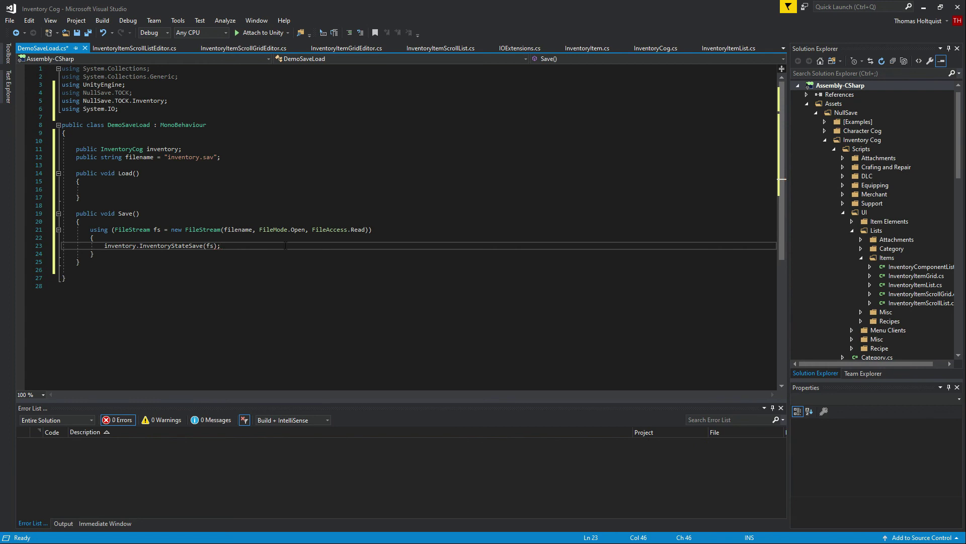
{"action": "key", "text": "Return"}
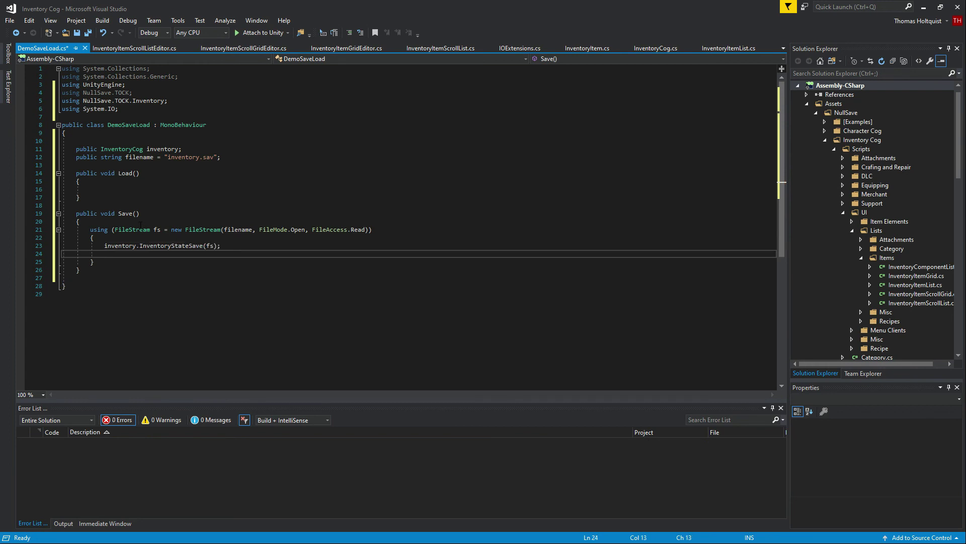
Below the filename field, add the line [TextArea(2,5)] extraText = "Wow, that's cool"; followed by an empty line
{"action": "left_click", "coordinate": [88, 166]}
{"action": "type", "text": "public"}
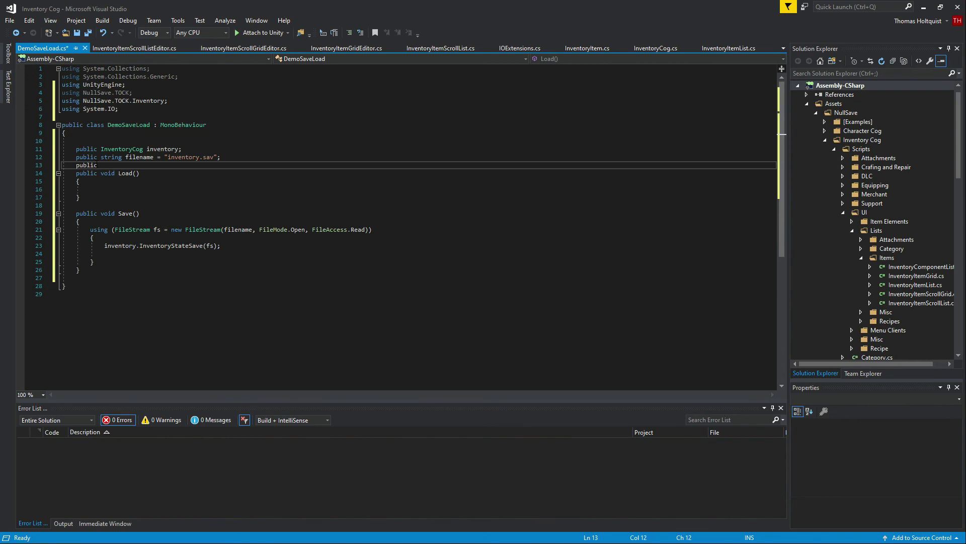
{"action": "key", "text": "shift+Home"}
{"action": "type", "text": "["}
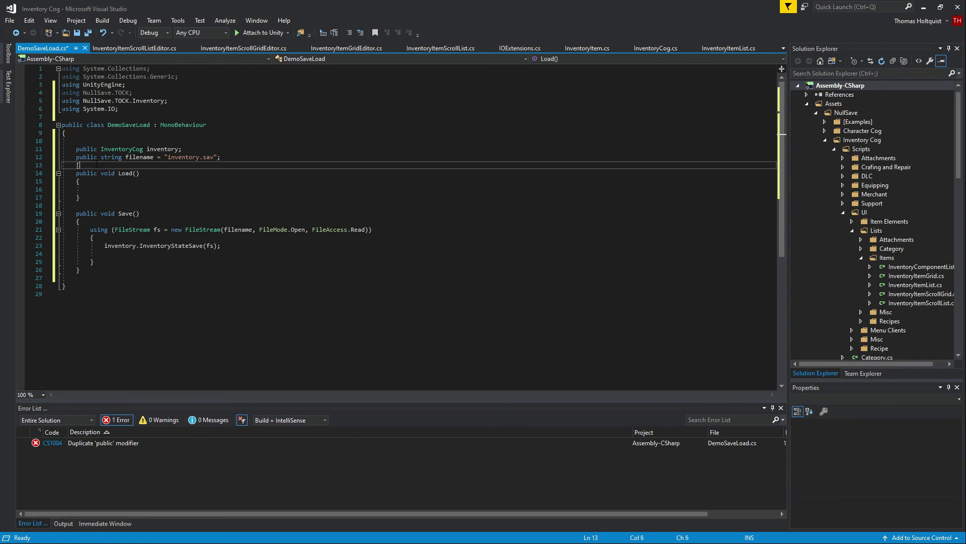
{"action": "type", "text": "Textarea(2,5)"}
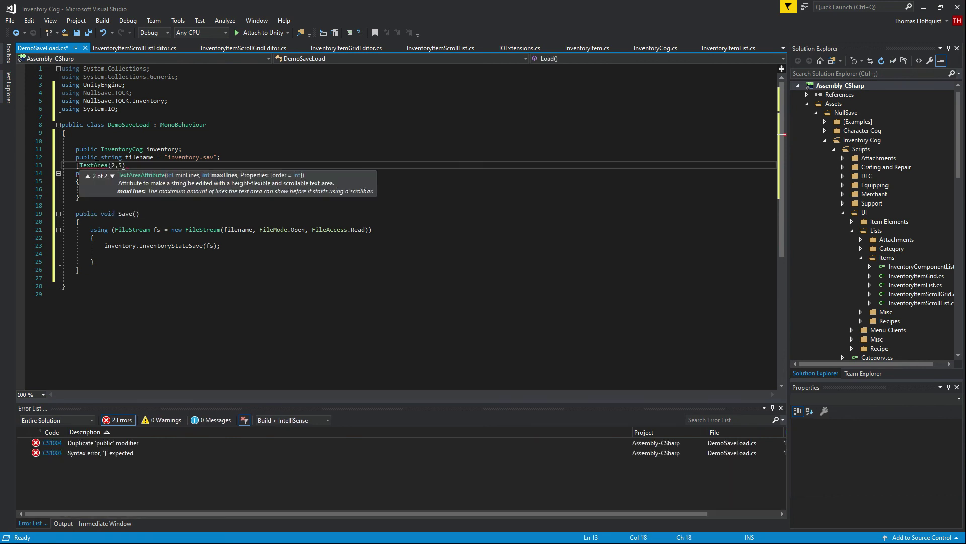
{"action": "type", "text": "] e"}
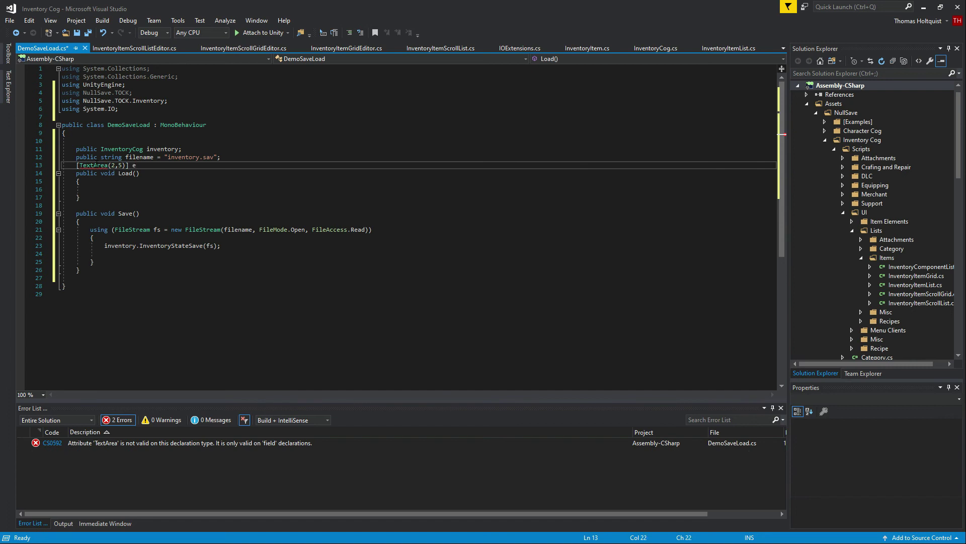
{"action": "type", "text": "xtraText "}
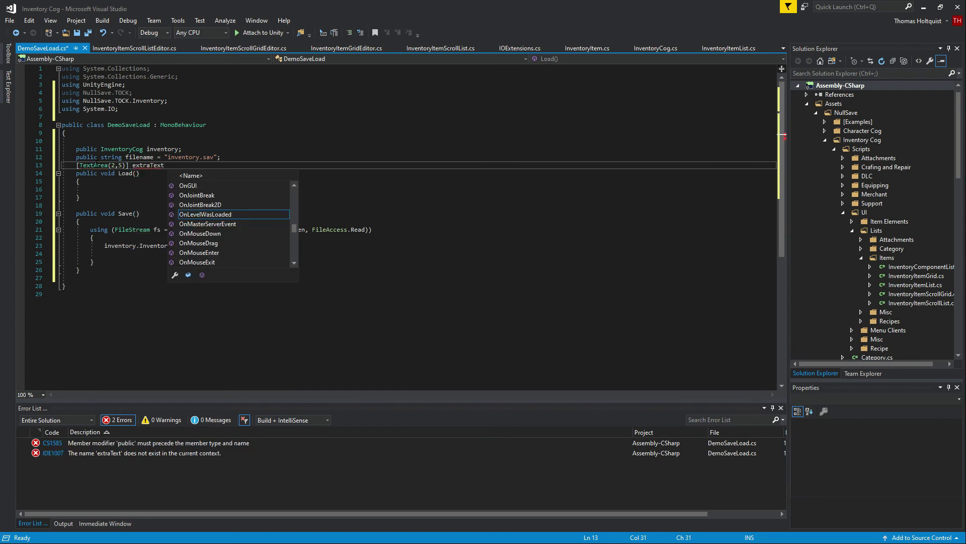
{"action": "type", "text": "= \"Wow, "}
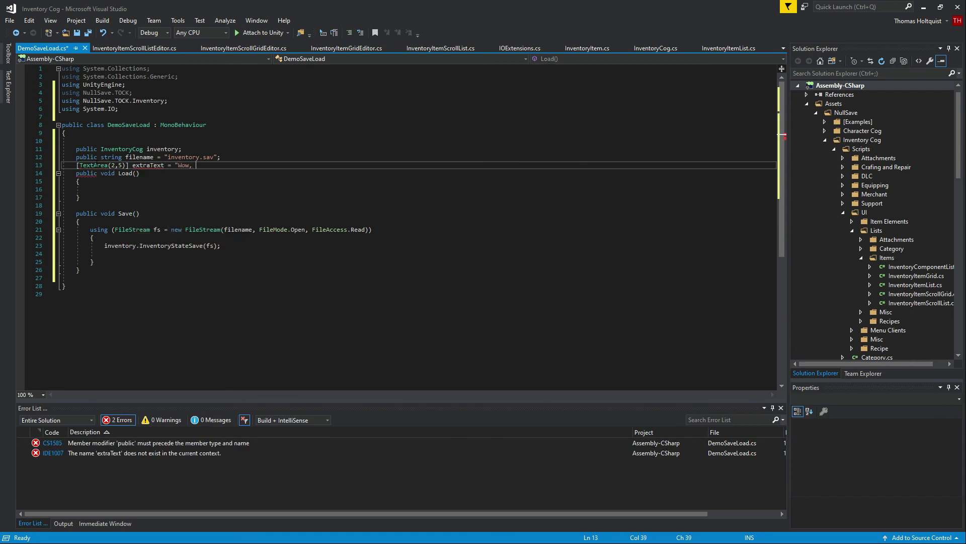
{"action": "type", "text": "that's cool\")"}
{"action": "key", "text": "Return"}
Declare the extraText field as a public string by inserting the modifier and type after its TextArea attribute
{"action": "left_click", "coordinate": [182, 255]}
{"action": "left_click", "coordinate": [182, 262]}
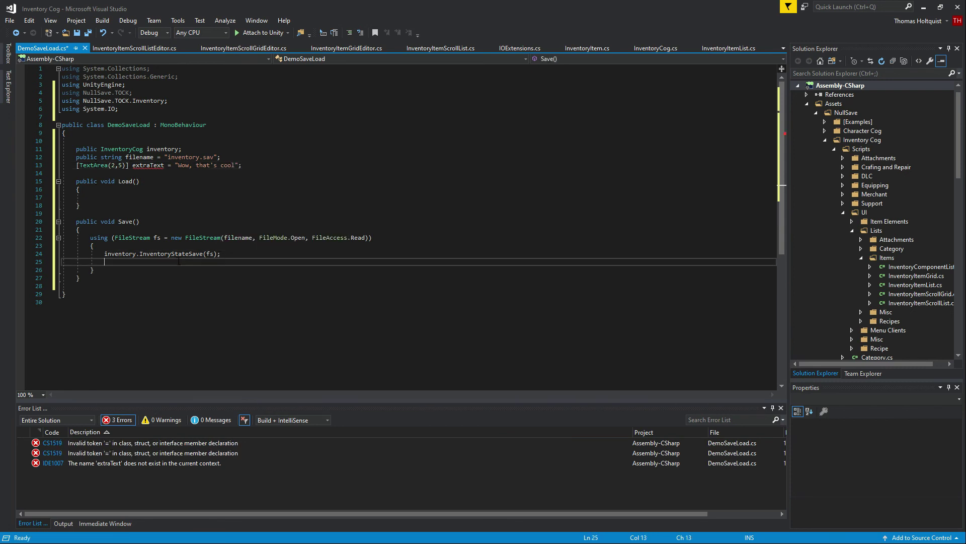
{"action": "left_click", "coordinate": [130, 165]}
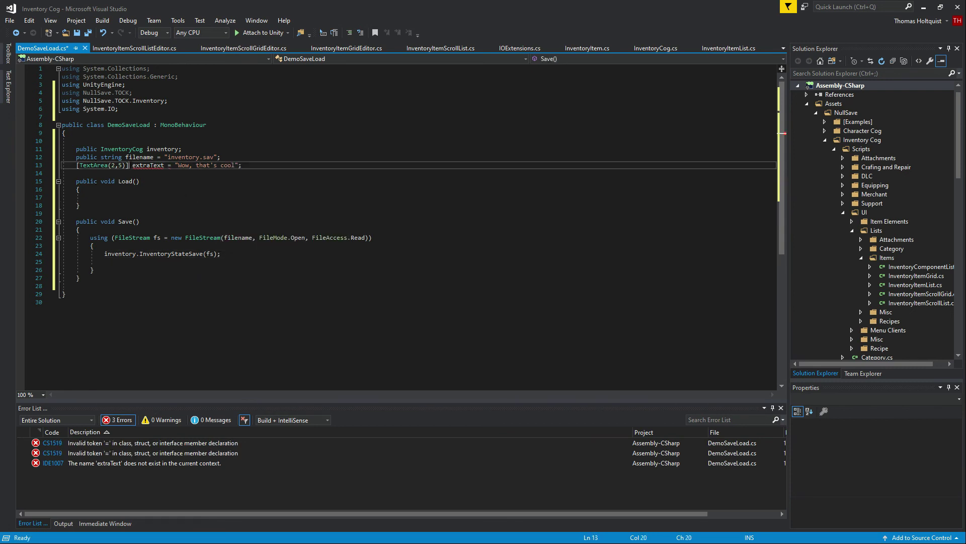
{"action": "type", "text": "public string"}
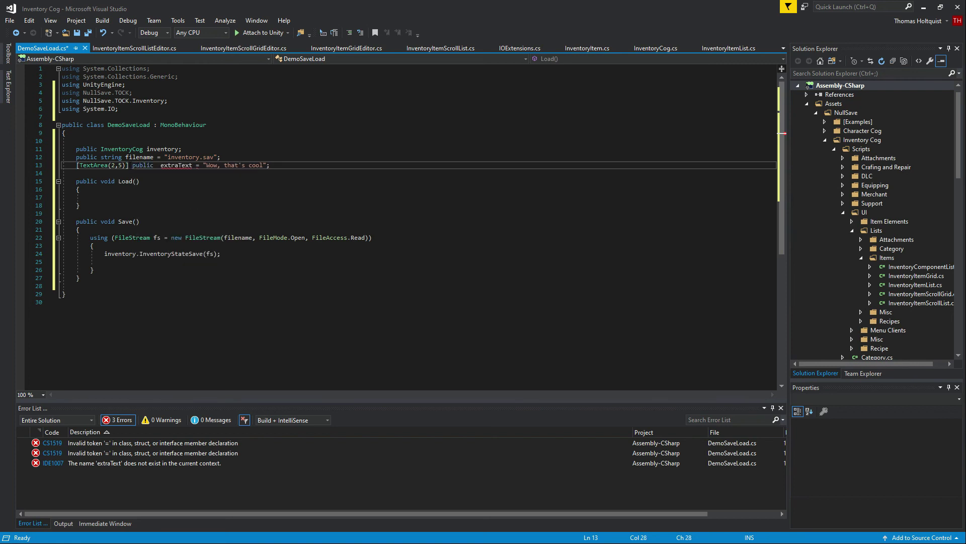
Add fs.WriteStringPacket(extraText); below the InventoryStateSave call in the Save method
{"action": "left_click", "coordinate": [137, 268]}
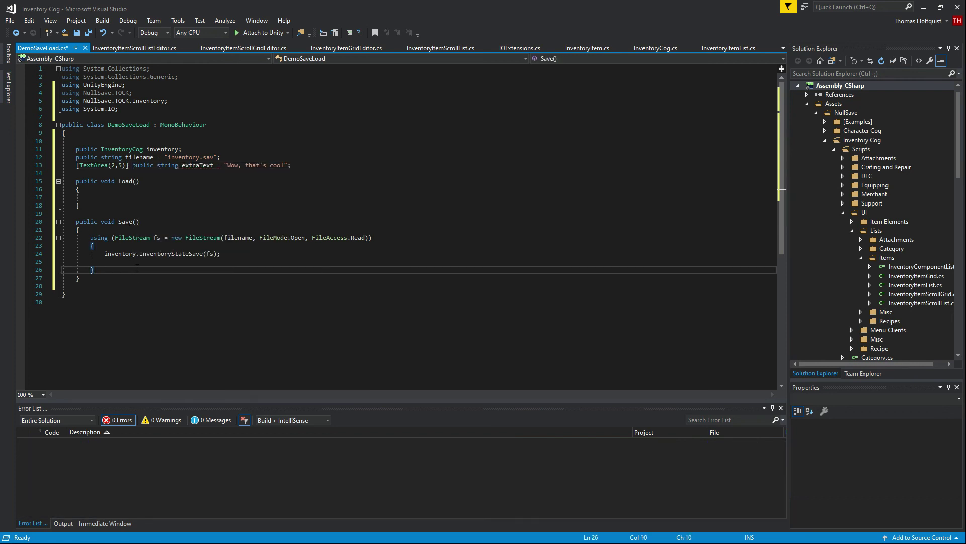
{"action": "left_click", "coordinate": [152, 261]}
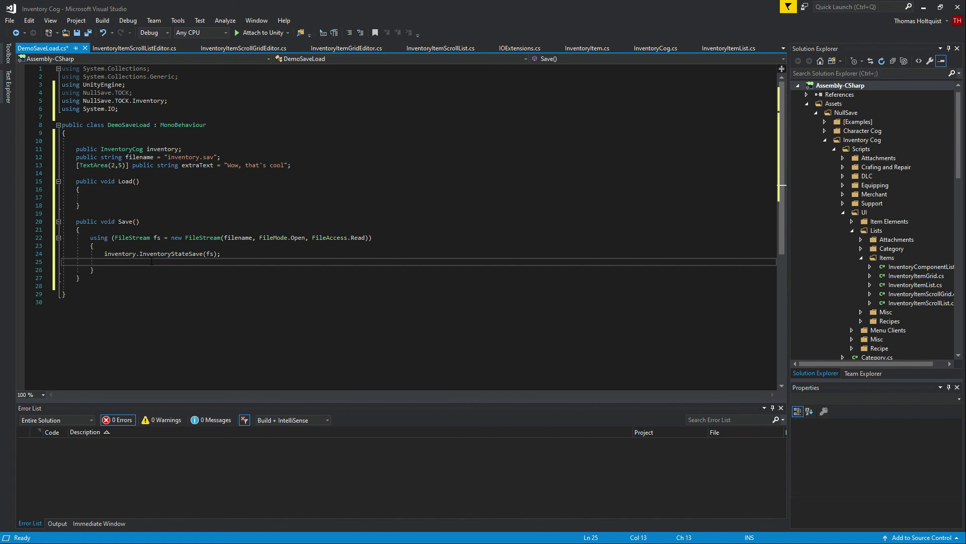
{"action": "type", "text": "fs."}
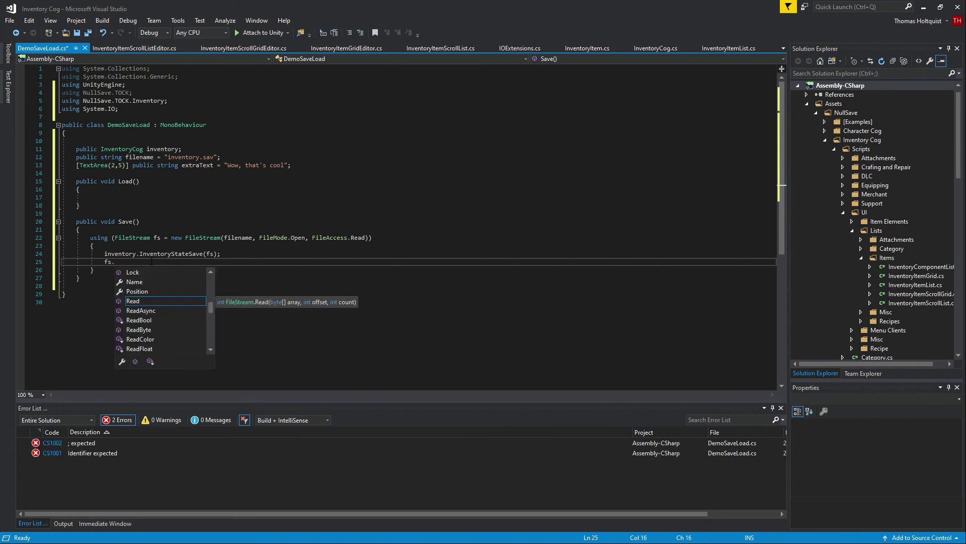
{"action": "type", "text": "WriteStringPacket("}
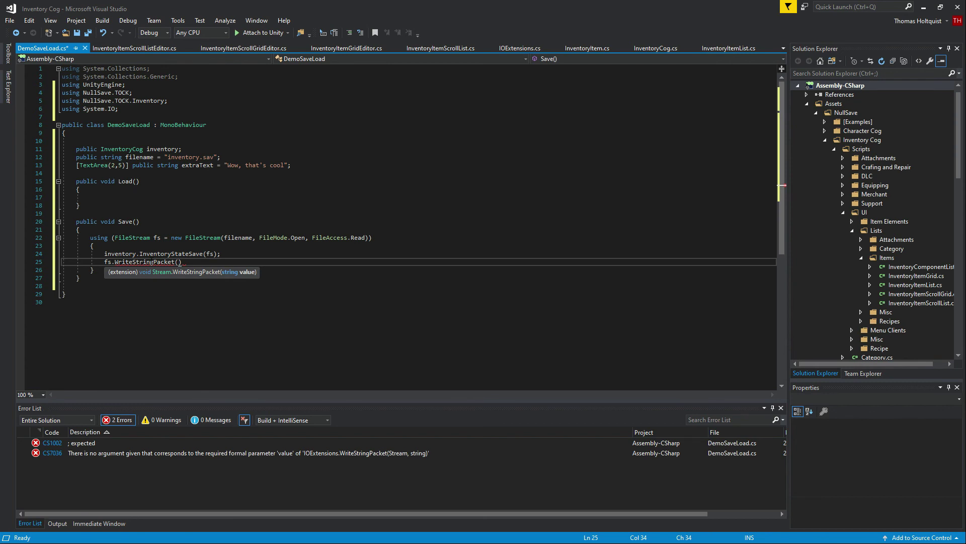
{"action": "type", "text": "extraText);"}
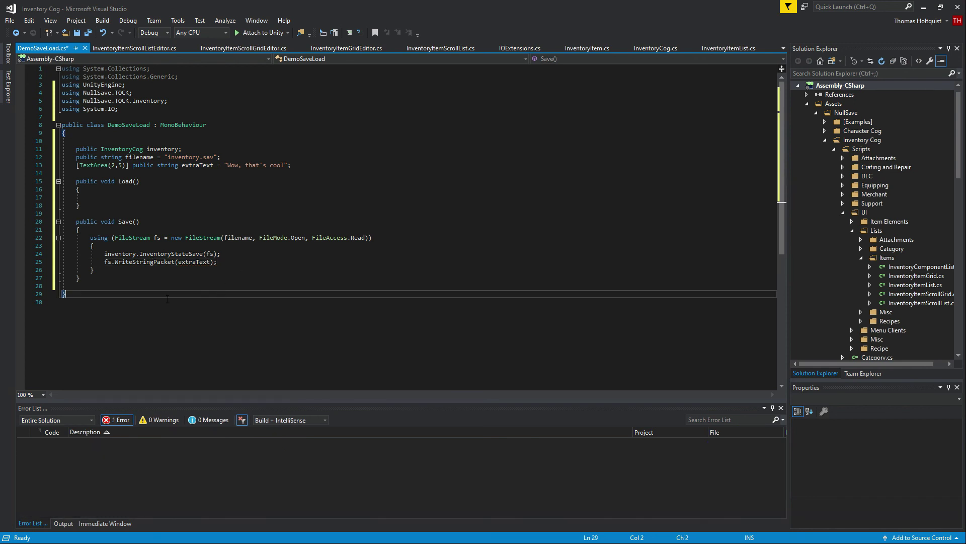
Copy the whole FileStream using block from the Save method into the body of the Load method
{"action": "left_click", "coordinate": [107, 196]}
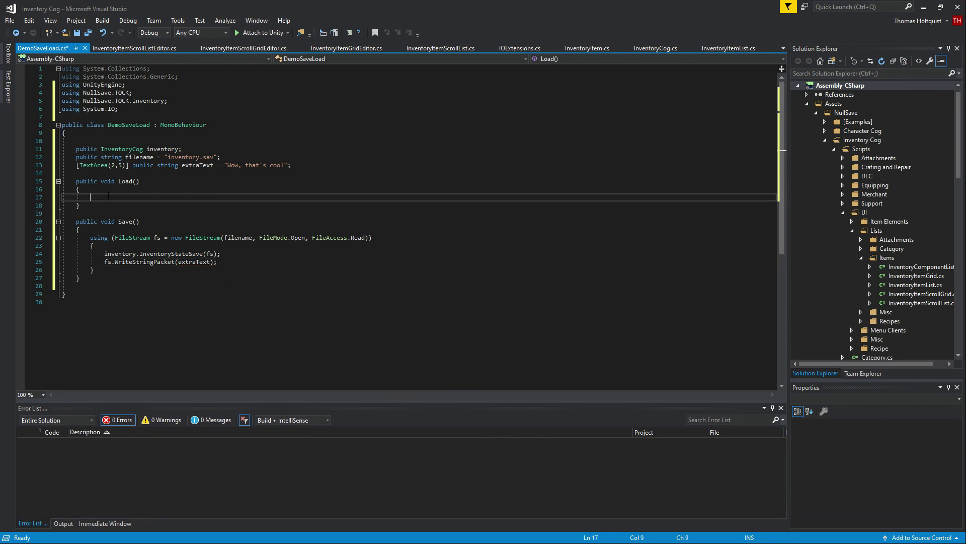
{"action": "left_click_drag", "start_coordinate": [84, 275], "coordinate": [62, 237]}
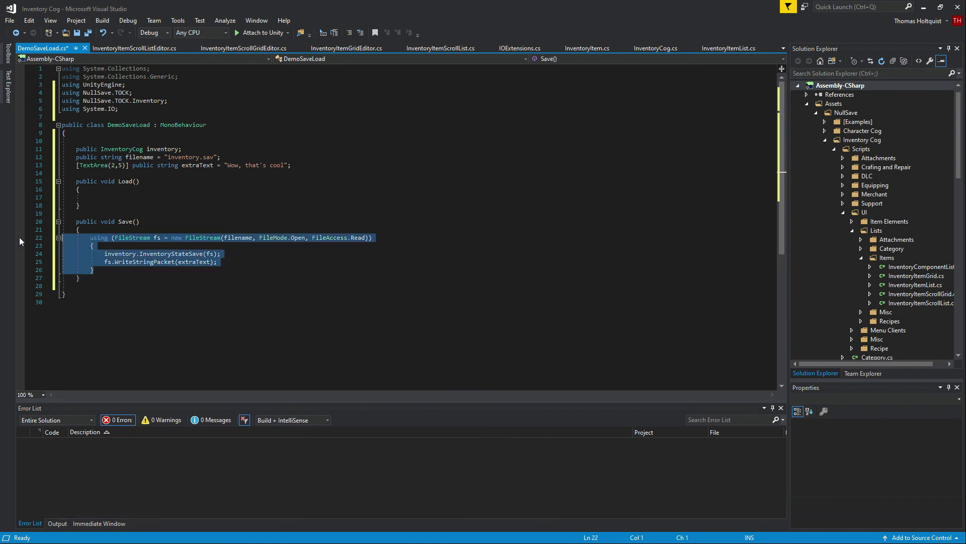
{"action": "key", "text": "ctrl+c"}
{"action": "left_click", "coordinate": [50, 197]}
{"action": "key", "text": "ctrl+v"}
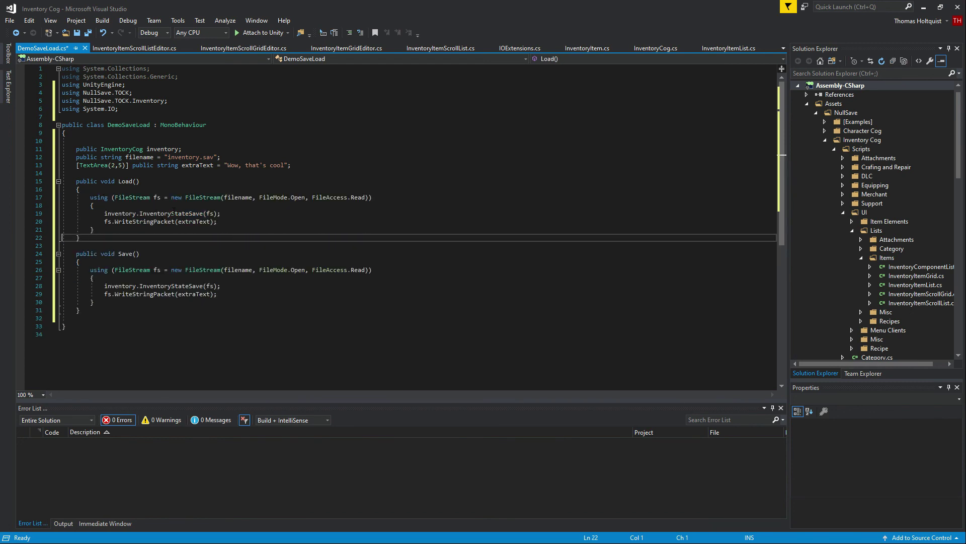
{"action": "left_click_drag", "start_coordinate": [101, 221], "coordinate": [219, 222]}
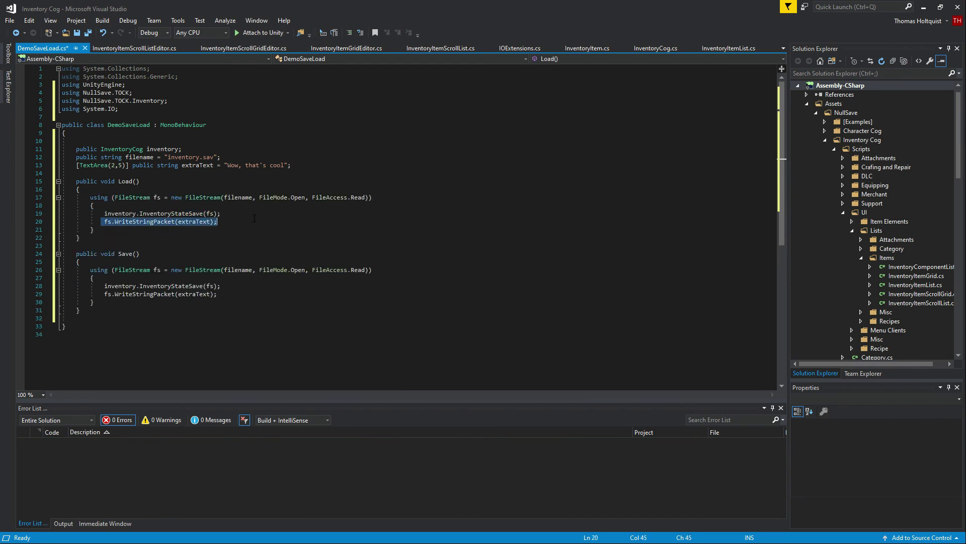
{"action": "key", "text": "Home"}
{"action": "type", "text": "string"}
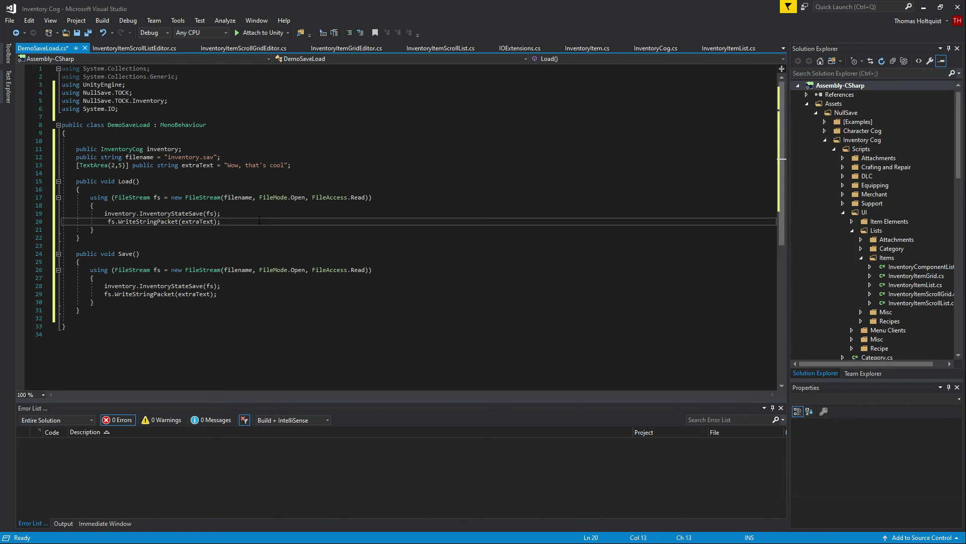
{"action": "key", "text": "BackSpace"}
{"action": "key", "text": "BackSpace"}
{"action": "key", "text": "BackSpace"}
{"action": "key", "text": "BackSpace"}
{"action": "key", "text": "BackSpace"}
{"action": "key", "text": "BackSpace"}
{"action": "key", "text": "BackSpace"}
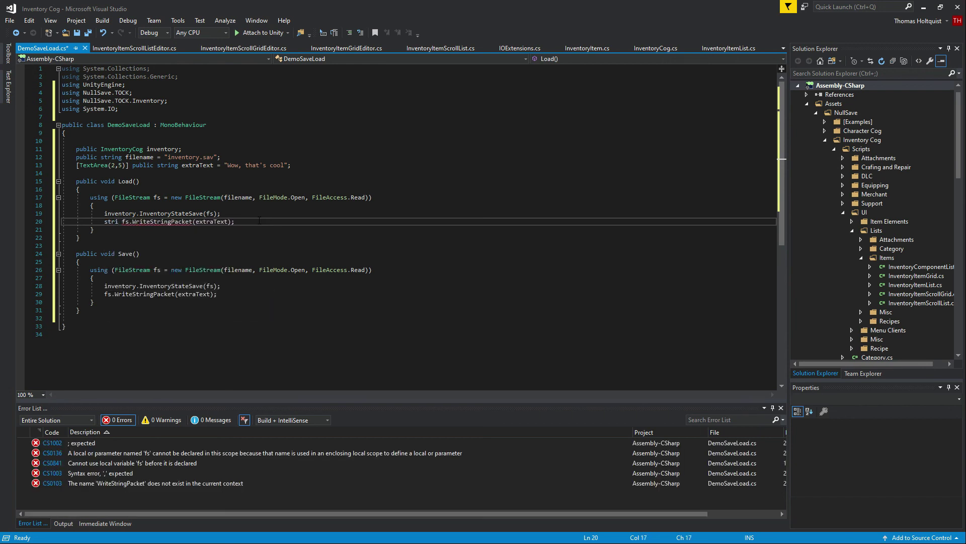
Change Load's WriteStringPacket line to Debug.Log("Extra text: " + fs.ReadStringPacket());
{"action": "type", "text": "deb.Log(\"Extra"}
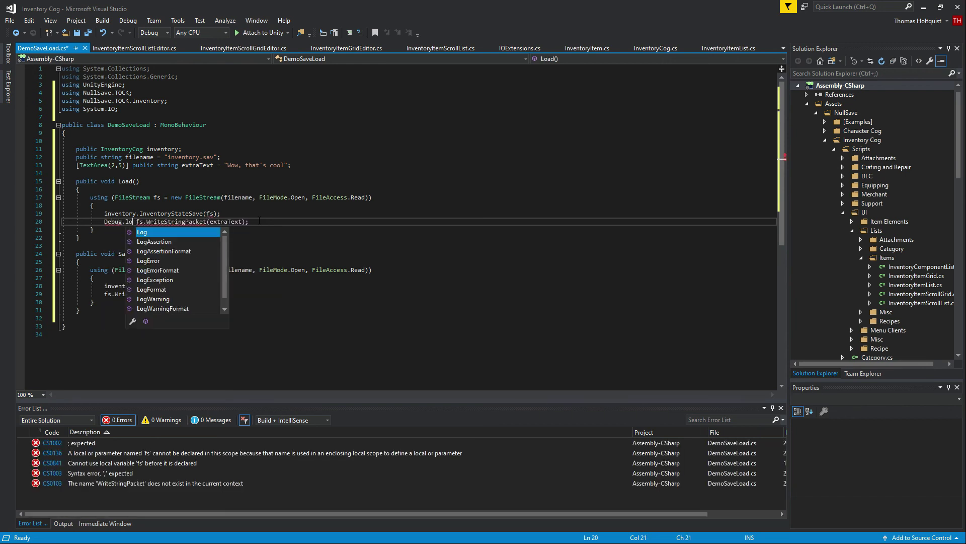
{"action": "type", "text": " text: \""}
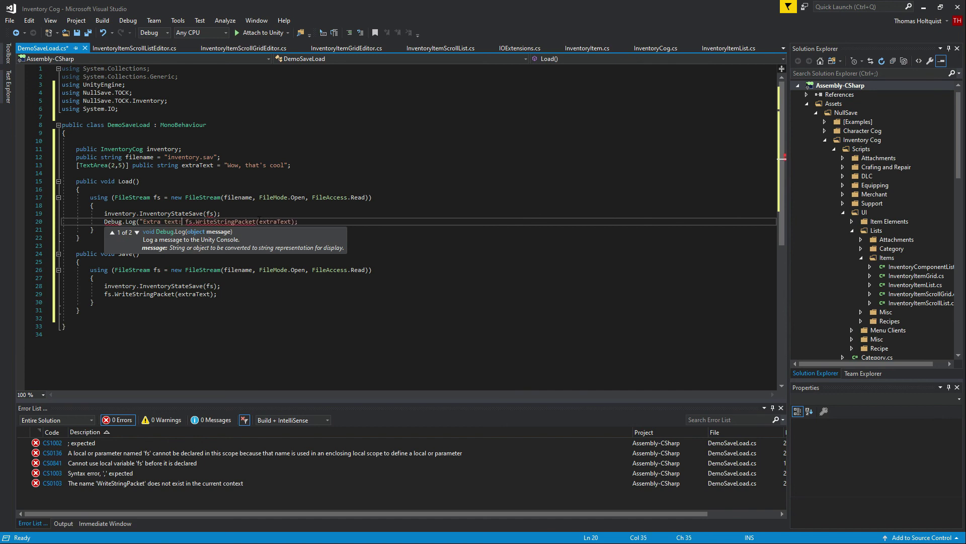
{"action": "type", "text": " +"}
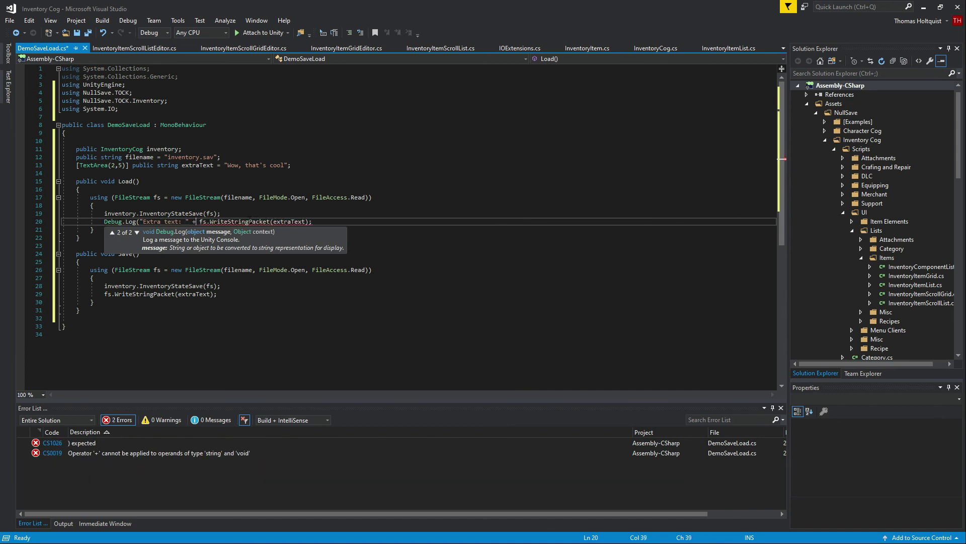
{"action": "left_click", "coordinate": [219, 222]}
{"action": "left_click_drag", "start_coordinate": [227, 221], "coordinate": [210, 221]}
{"action": "type", "text": "Read"}
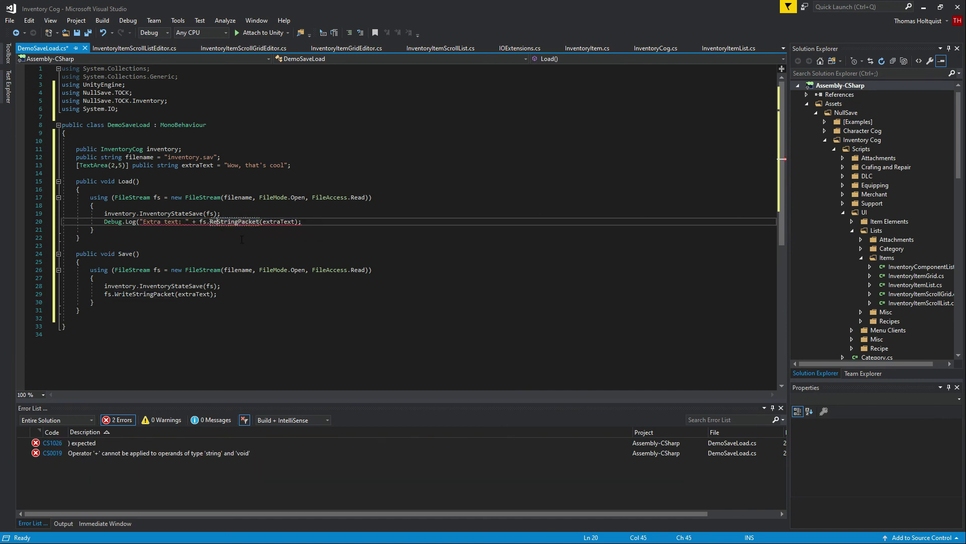
{"action": "double_click", "coordinate": [282, 222]}
{"action": "key", "text": "BackSpace"}
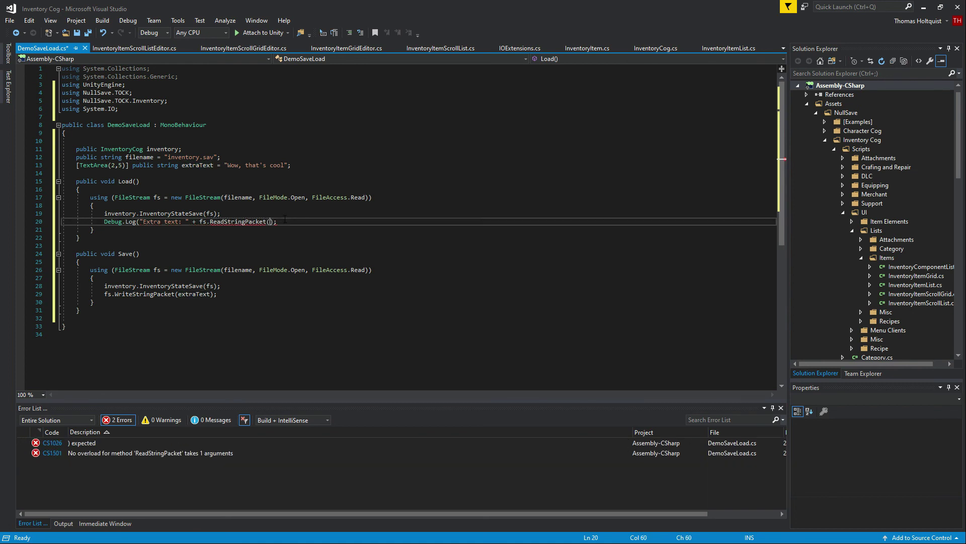
{"action": "left_click", "coordinate": [285, 220]}
{"action": "type", "text": ")"}
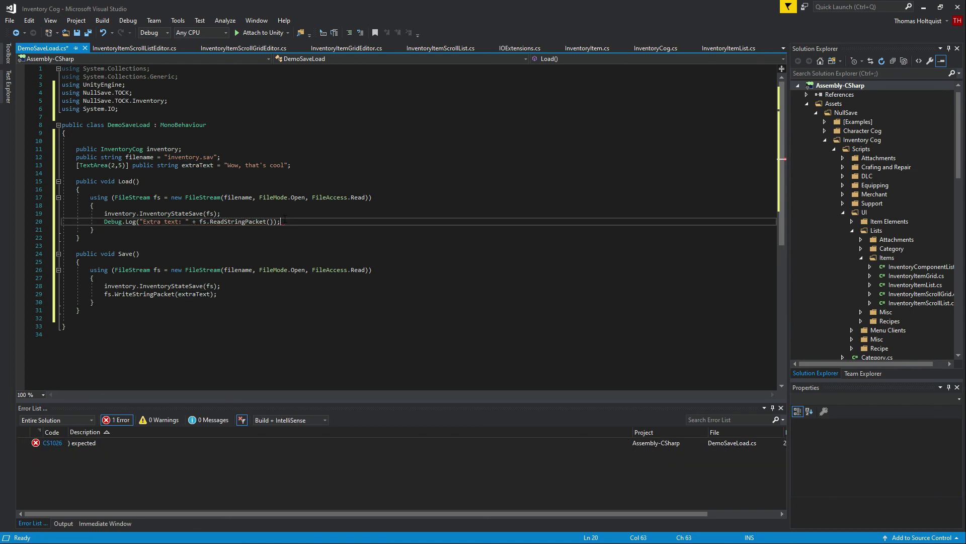
Save the DemoSaveLoad script and switch to the Unity editor
{"action": "left_click", "coordinate": [302, 294]}
{"action": "key", "text": "ctrl+s"}
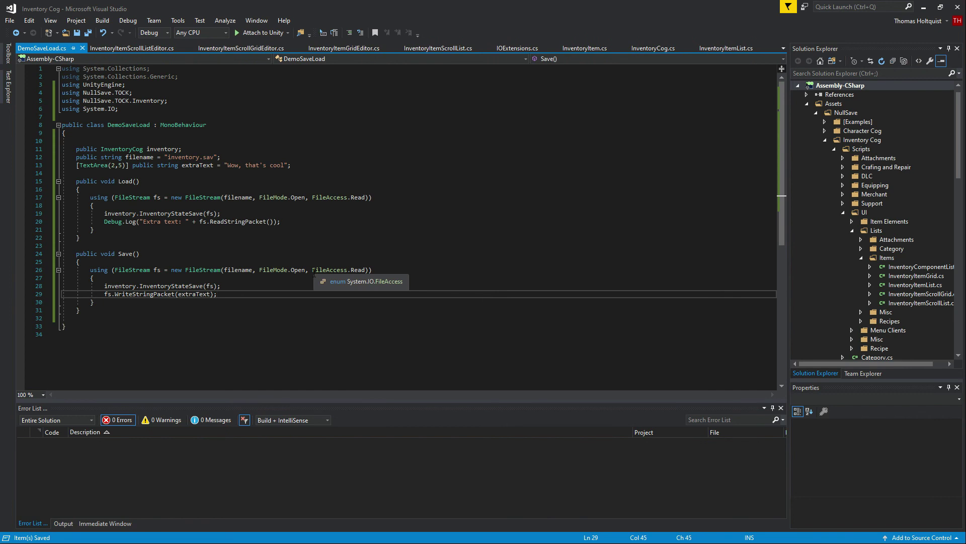
{"action": "left_click", "coordinate": [277, 491]}
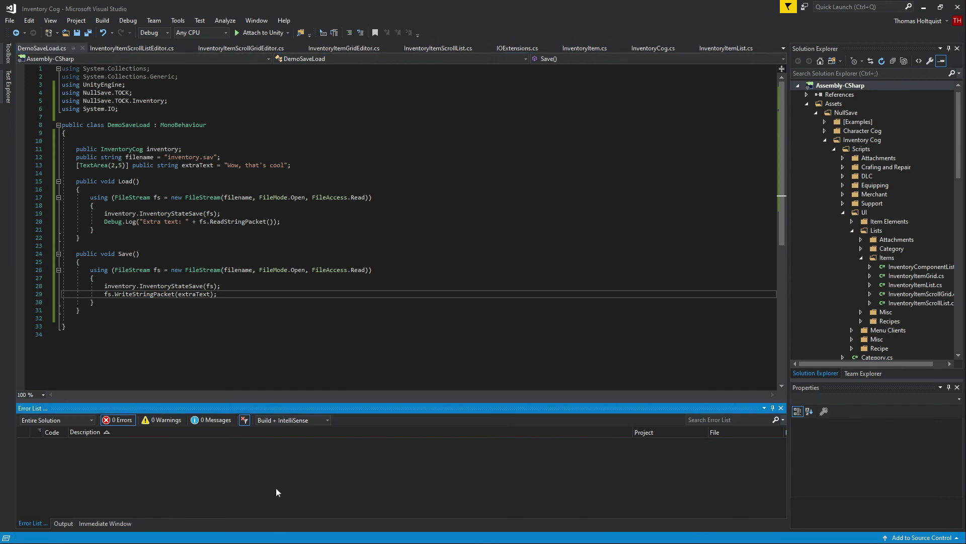
{"action": "key", "text": "alt+Tab"}
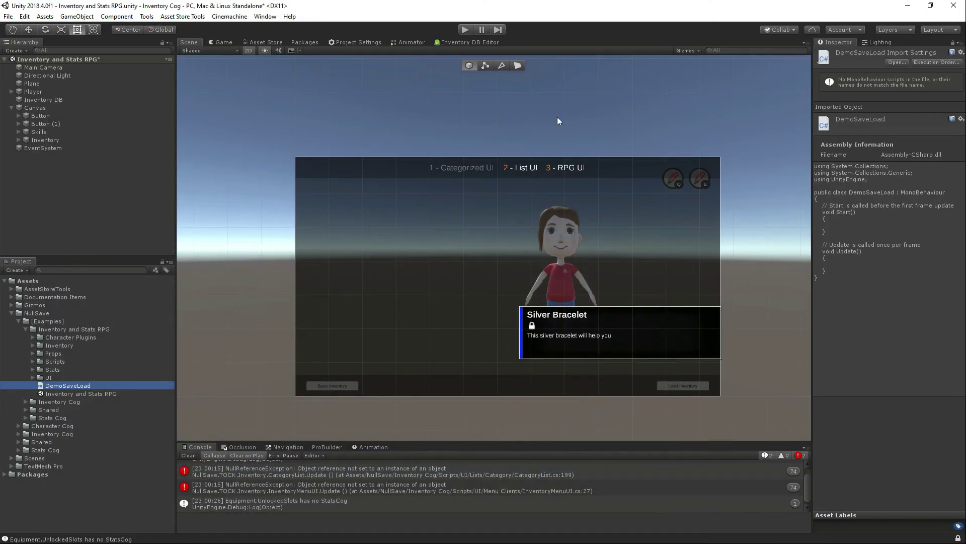
{"action": "left_click", "coordinate": [88, 203]}
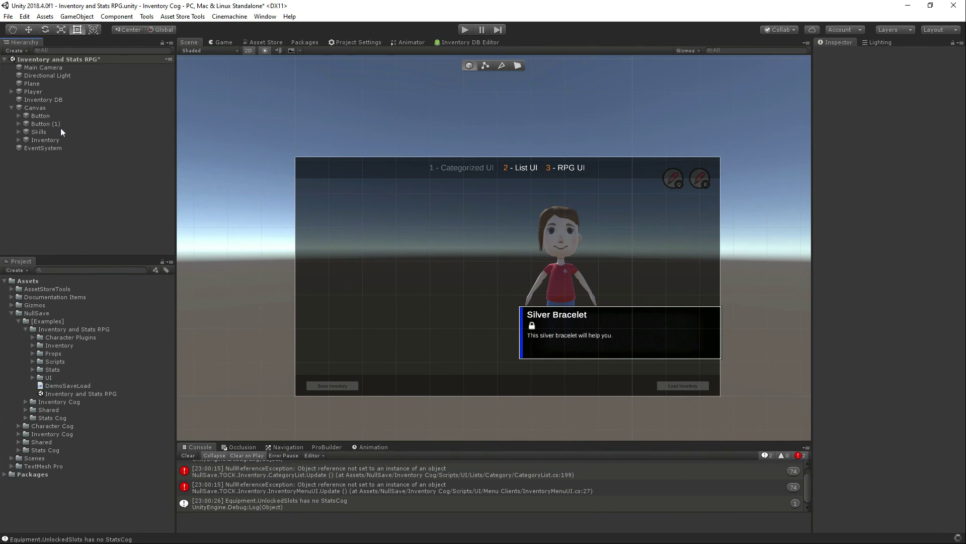
Add the Demo Save Load component to the Canvas and assign the Player object to its Inventory field
{"action": "left_click", "coordinate": [40, 108]}
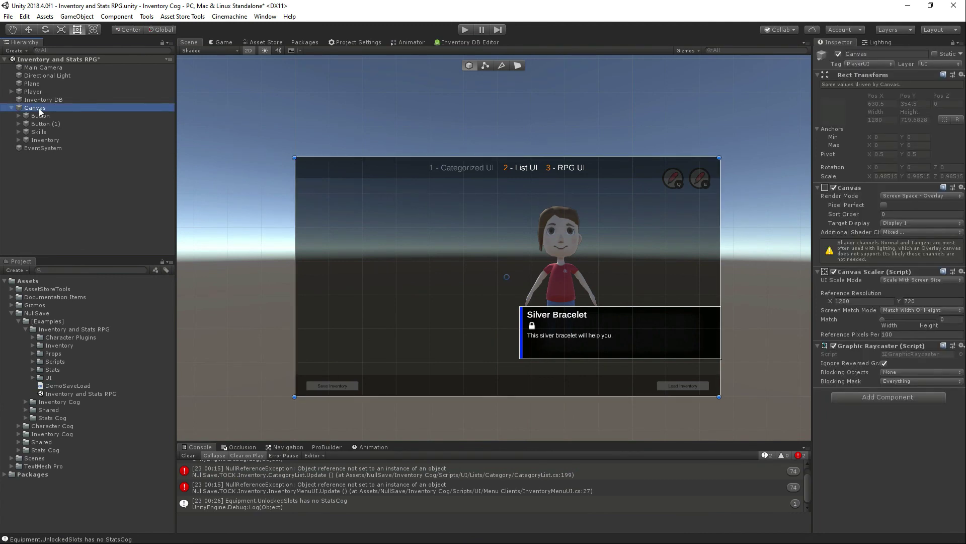
{"action": "left_click", "coordinate": [881, 397]}
{"action": "type", "text": "dem"}
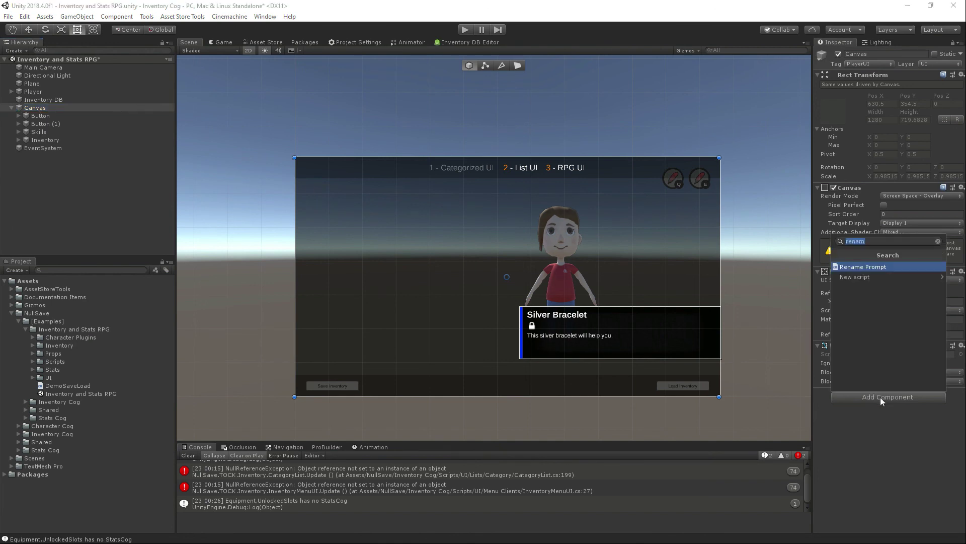
{"action": "type", "text": "o"}
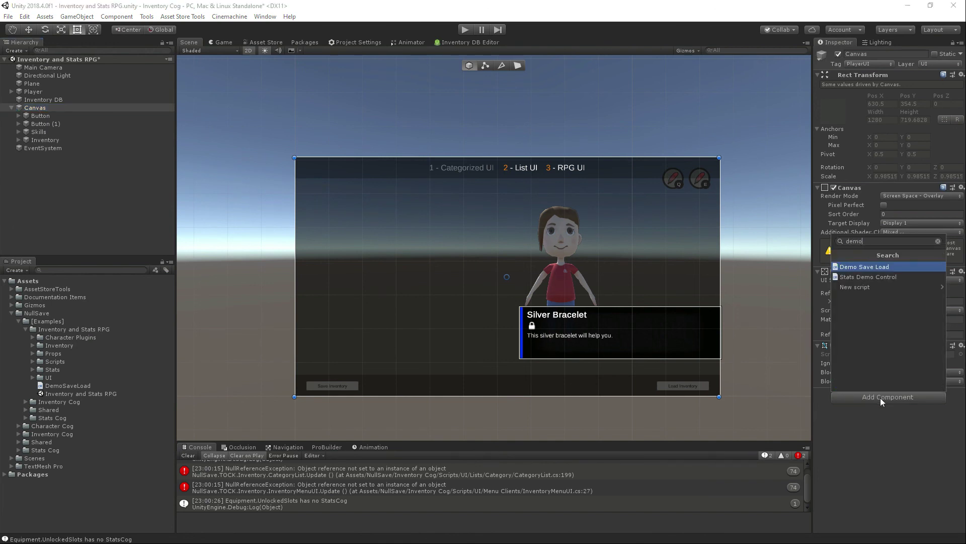
{"action": "key", "text": "Return"}
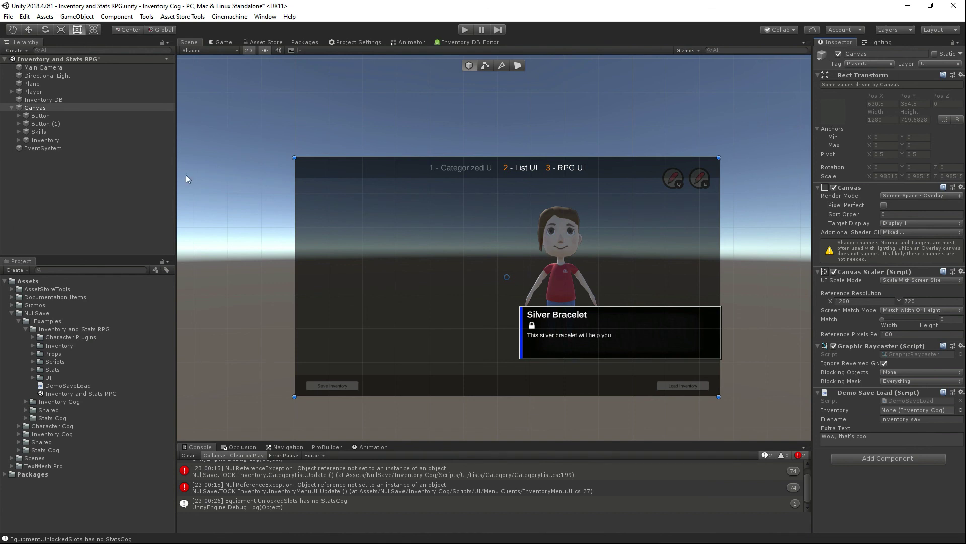
{"action": "left_click_drag", "start_coordinate": [33, 92], "coordinate": [921, 410]}
Assign the Canvas object to the Save Inventory button's On Click event and set its function to DemoSaveLoad.Save
{"action": "left_click", "coordinate": [34, 117]}
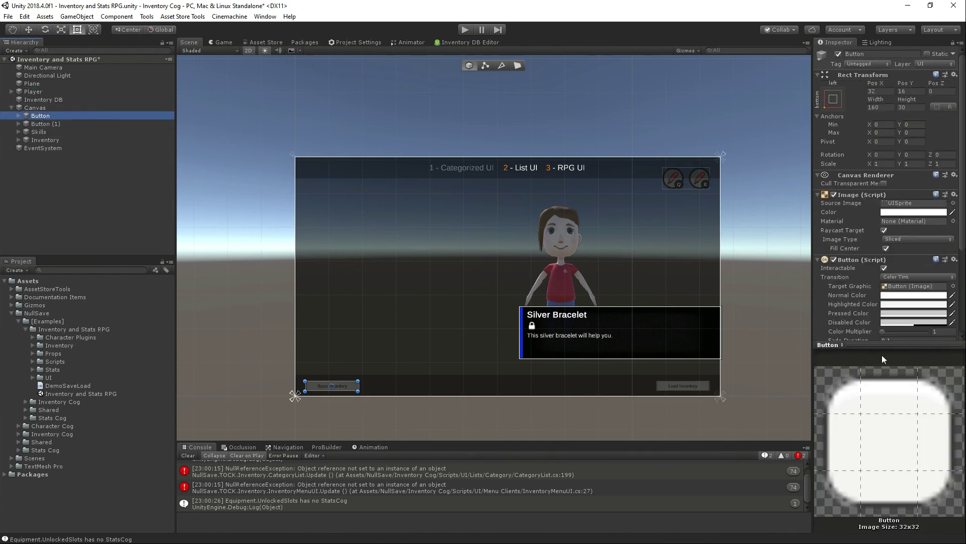
{"action": "scroll", "coordinate": [901, 318], "scroll_direction": "down", "scroll_amount": 5}
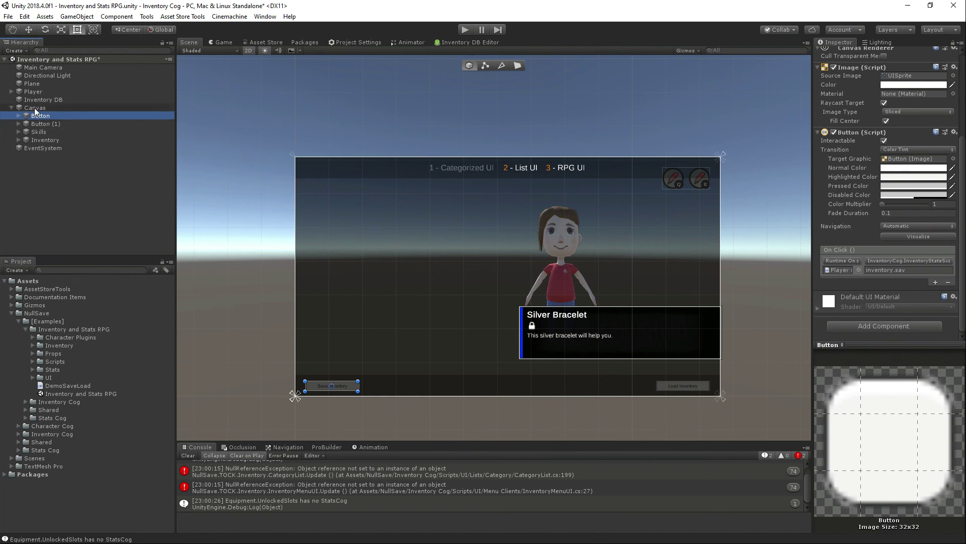
{"action": "left_click_drag", "start_coordinate": [37, 108], "coordinate": [916, 274]}
{"action": "left_click", "coordinate": [908, 260]}
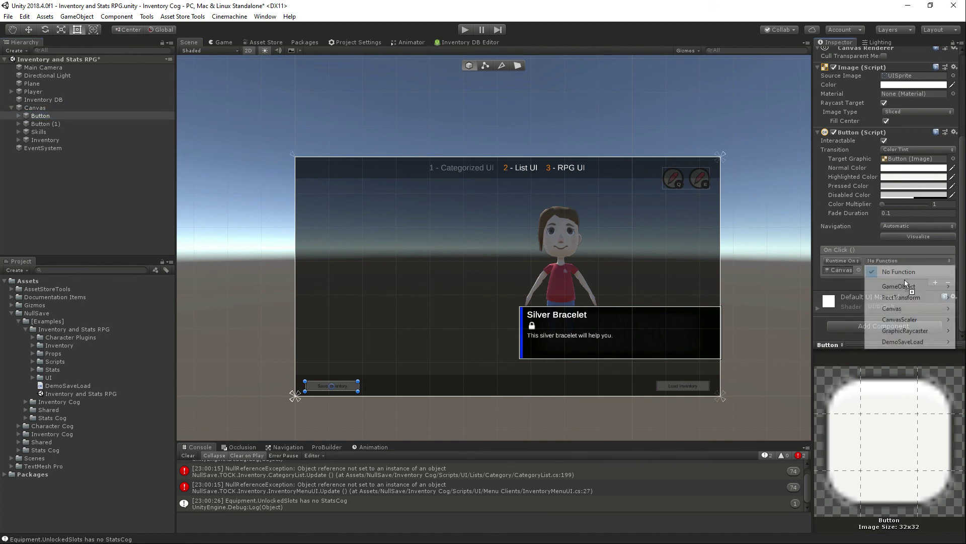
{"action": "mouse_move", "coordinate": [906, 342]}
{"action": "left_click", "coordinate": [808, 442]}
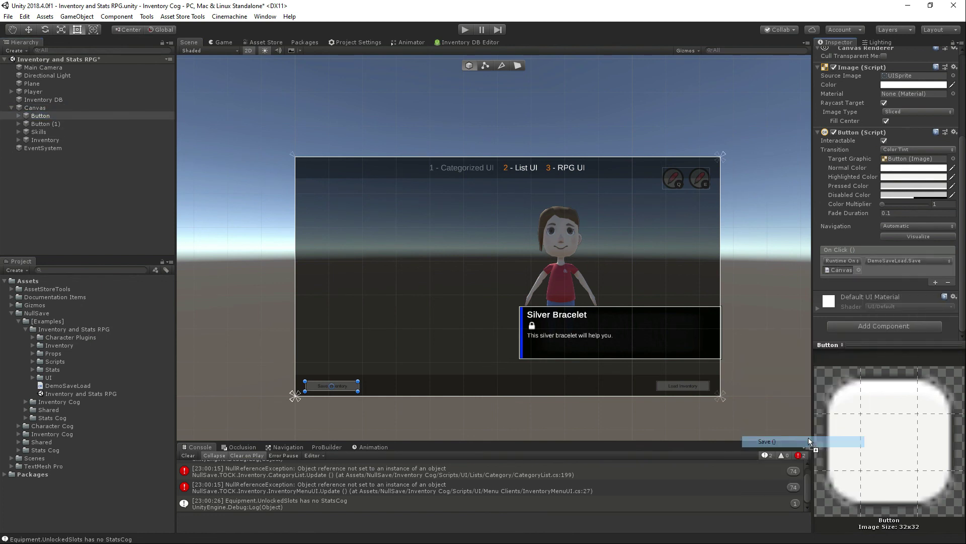
Assign the Canvas object to the On Click event of Button (1) and set its function to DemoSaveLoad.Load
{"action": "left_click", "coordinate": [45, 124]}
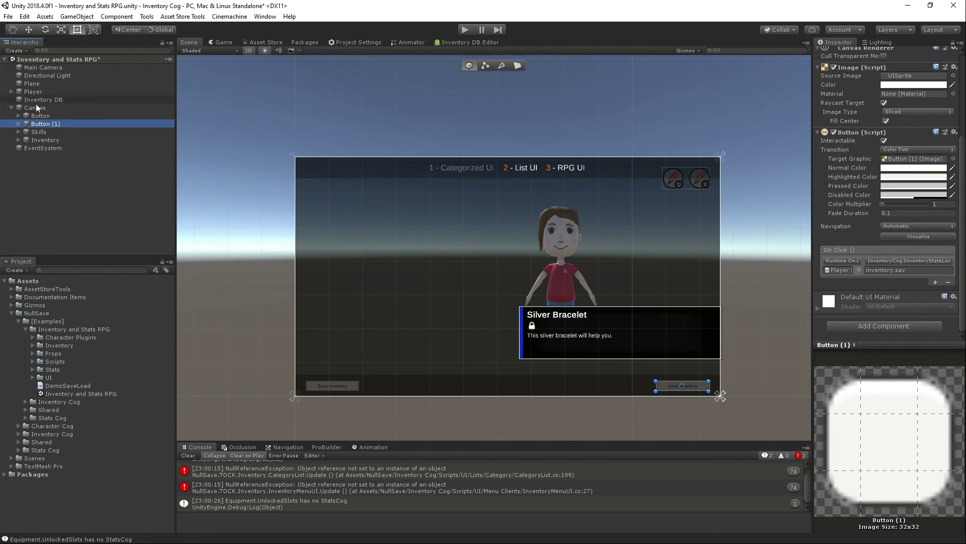
{"action": "left_click_drag", "start_coordinate": [37, 107], "coordinate": [850, 270]}
{"action": "left_click", "coordinate": [878, 261]}
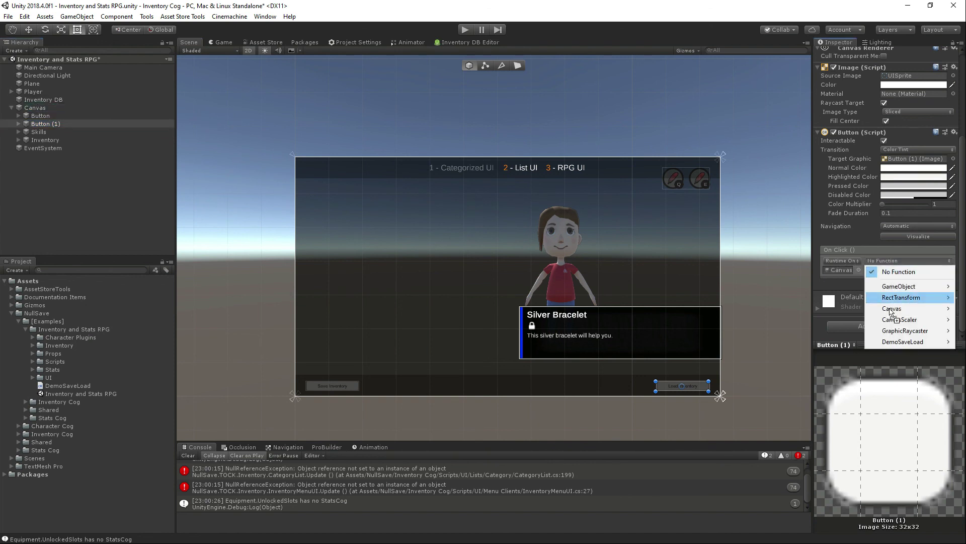
{"action": "mouse_move", "coordinate": [900, 342]}
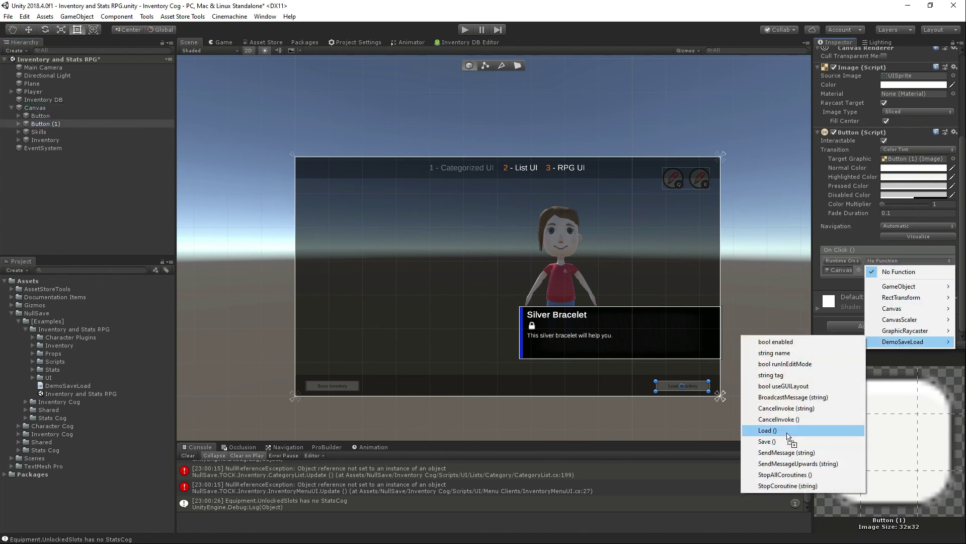
{"action": "left_click", "coordinate": [767, 430]}
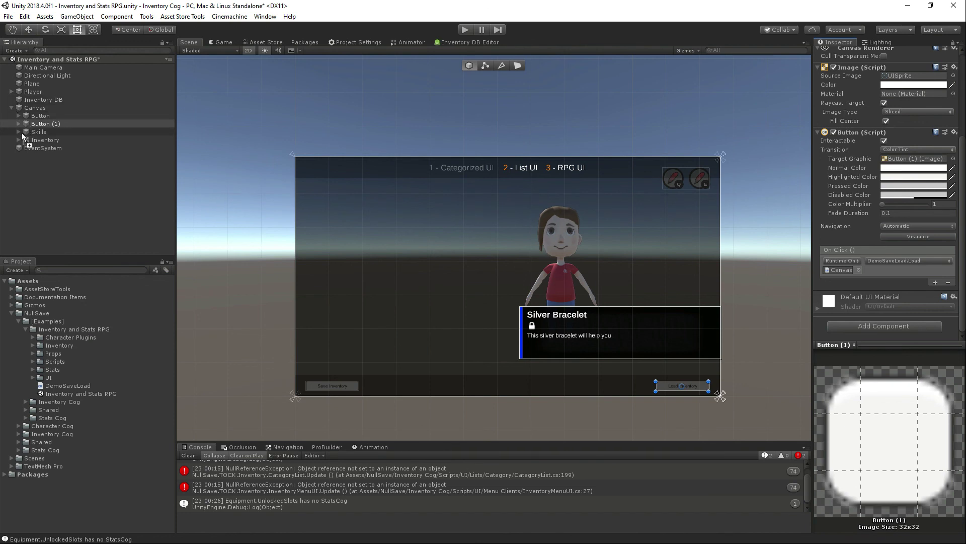
Deactivate the Inventory object under Canvas and play the scene to test loading the inventory
{"action": "left_click", "coordinate": [44, 140]}
{"action": "left_click", "coordinate": [838, 53]}
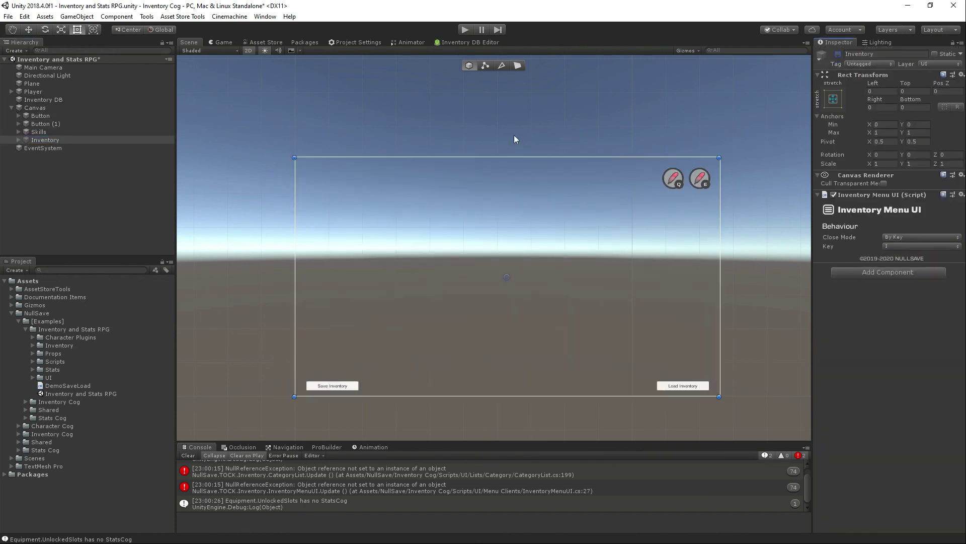
{"action": "left_click", "coordinate": [464, 30]}
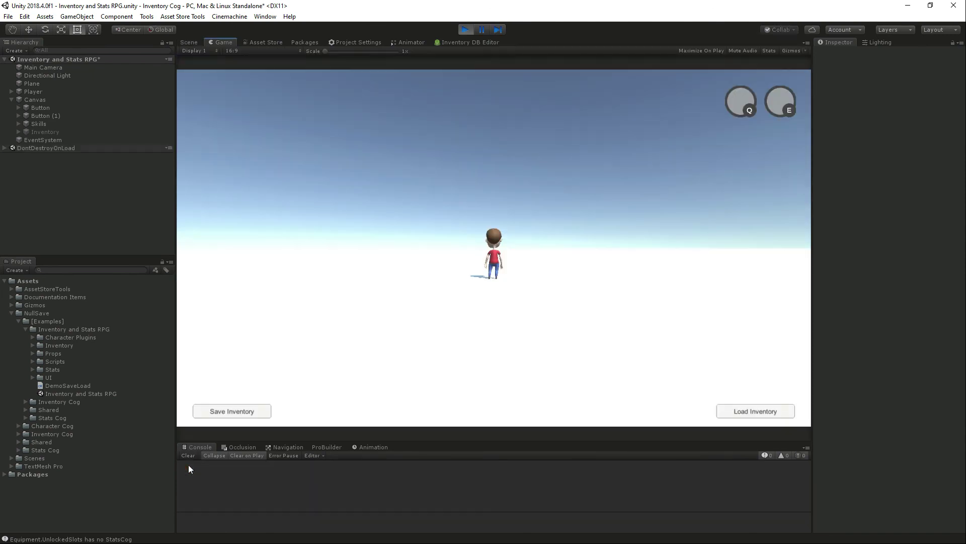
{"action": "left_click", "coordinate": [743, 414]}
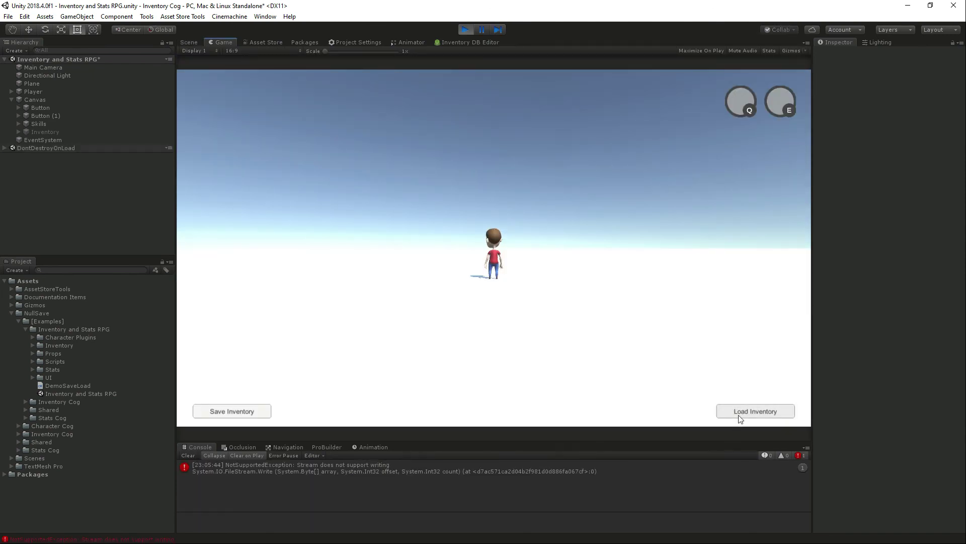
Switch to Visual Studio, replace InventoryStateSave with InventoryStateLoad in DemoSaveLoad's Load method, and save the script
{"action": "left_click", "coordinate": [391, 469]}
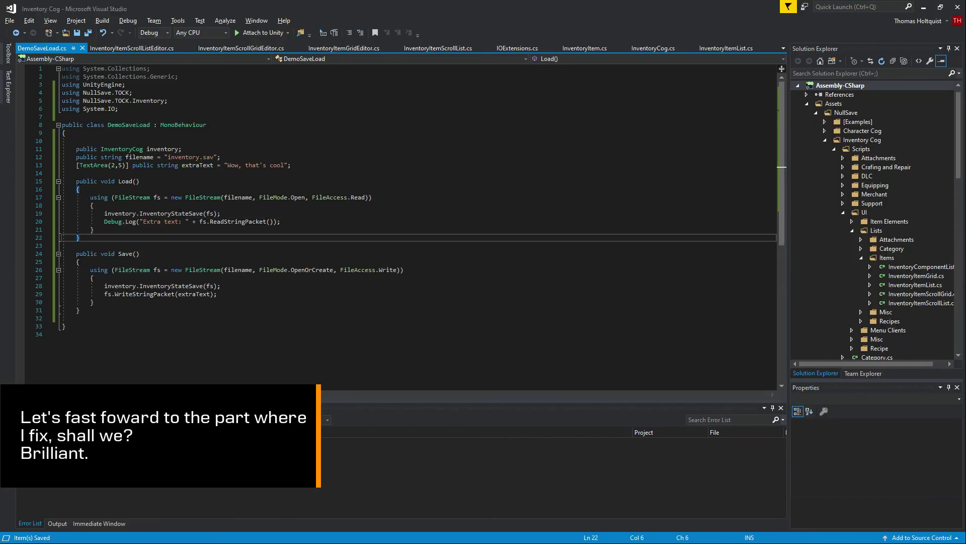
{"action": "left_click", "coordinate": [189, 214]}
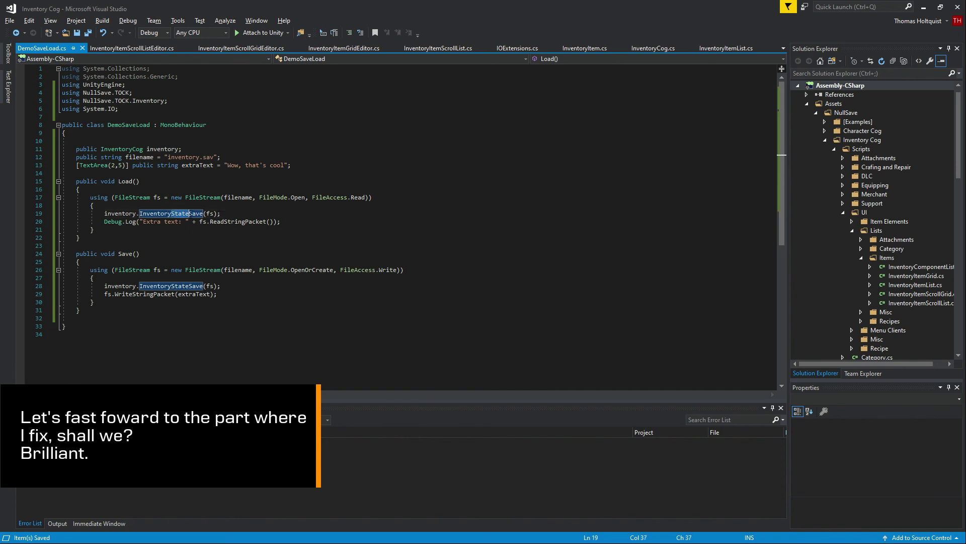
{"action": "double_click", "coordinate": [189, 214]}
{"action": "key", "text": "BackSpace"}
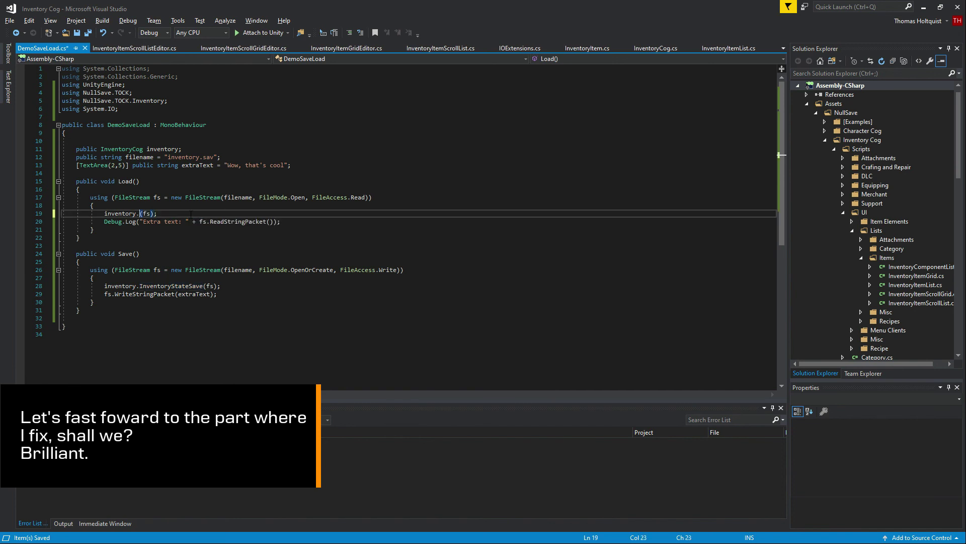
{"action": "type", "text": "in"}
{"action": "key", "text": "Down"}
{"action": "key", "text": "Up"}
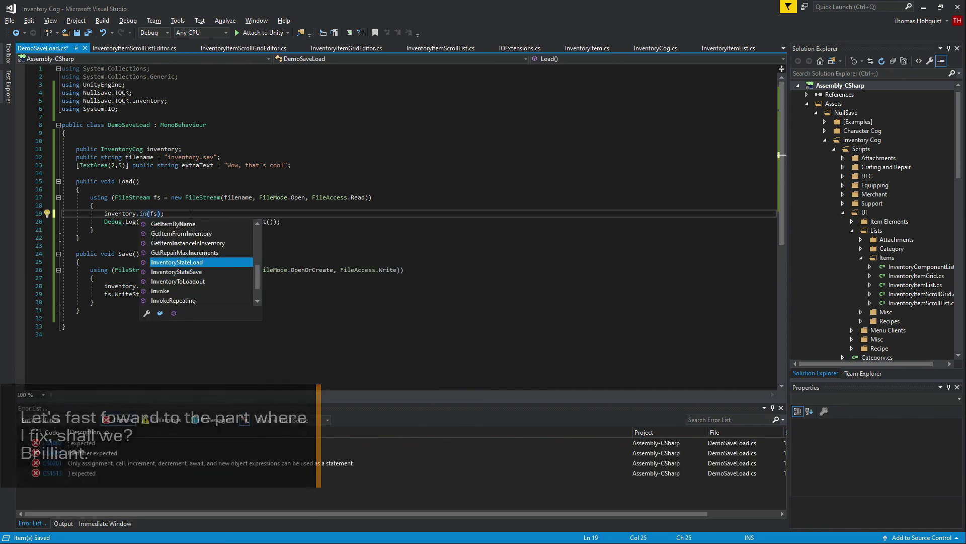
{"action": "key", "text": "Tab"}
{"action": "left_click", "coordinate": [339, 286]}
{"action": "left_click", "coordinate": [329, 229]}
{"action": "key", "text": "ctrl+s"}
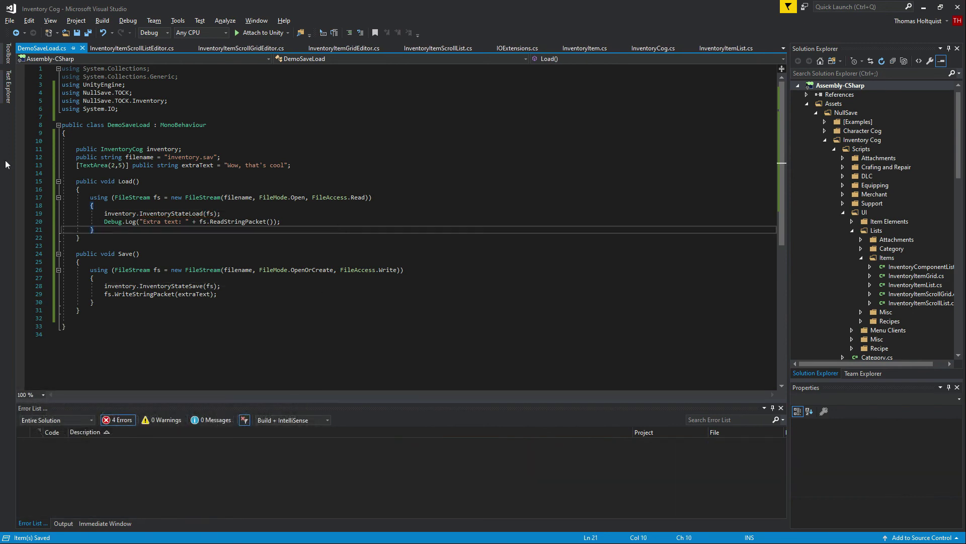
Switch to Unity and restart play mode to test loading the inventory with the corrected script
{"action": "key", "text": "alt+Tab"}
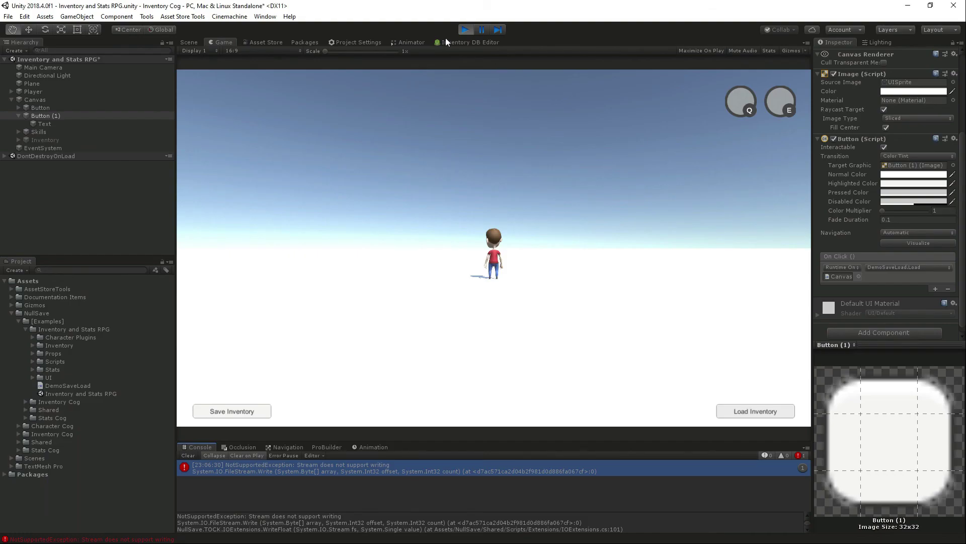
{"action": "left_click", "coordinate": [463, 30]}
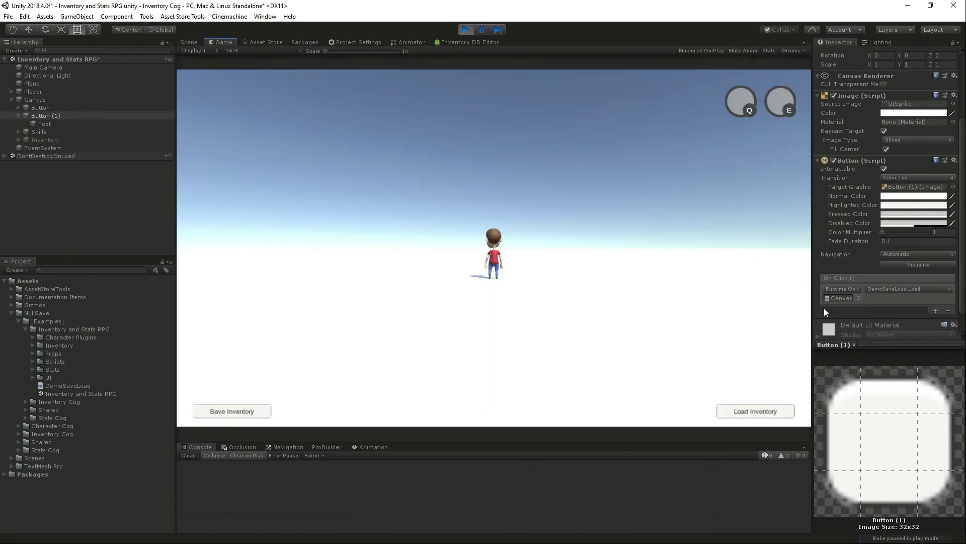
{"action": "left_click", "coordinate": [765, 410]}
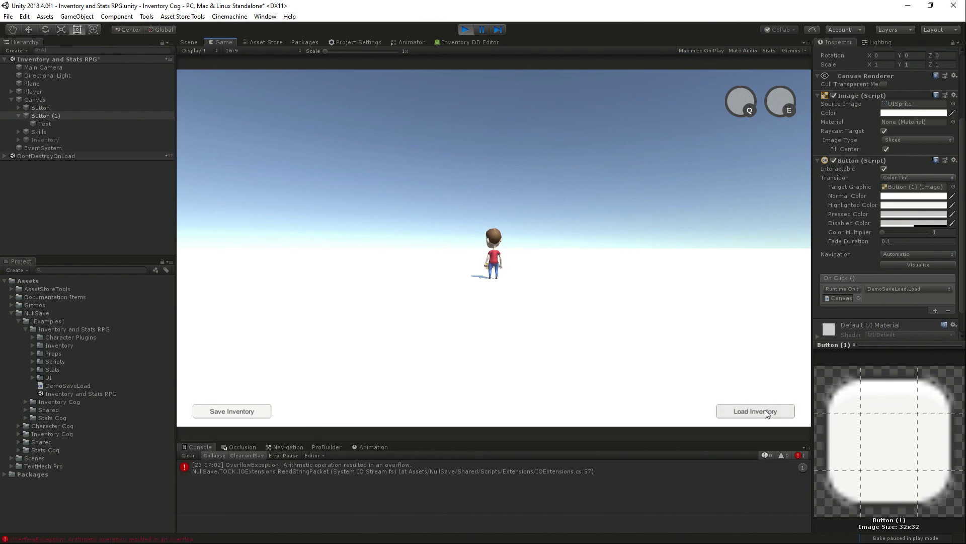
Examine the ReadStringPacket source line behind the console error in Visual Studio, and return to Unity
{"action": "double_click", "coordinate": [596, 472]}
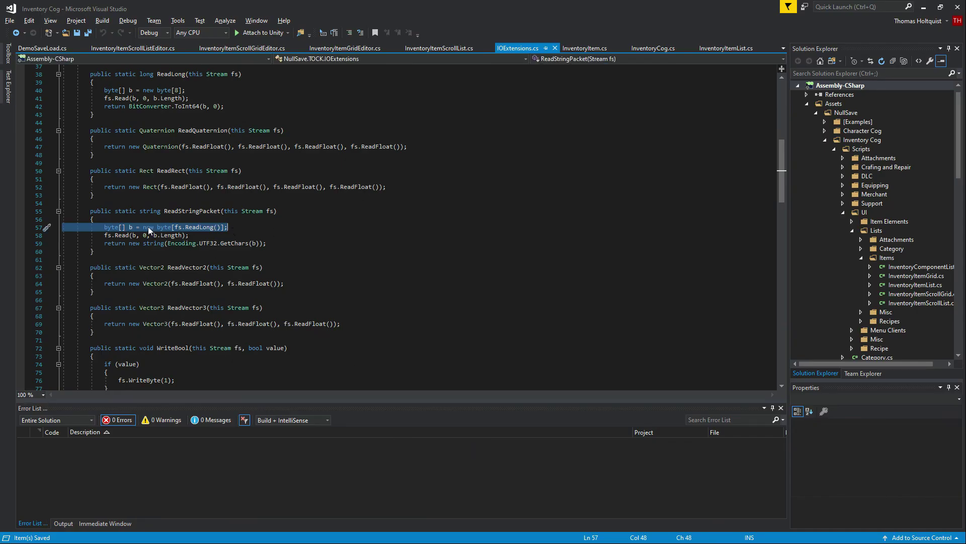
{"action": "left_click", "coordinate": [352, 228]}
{"action": "key", "text": "alt+Tab"}
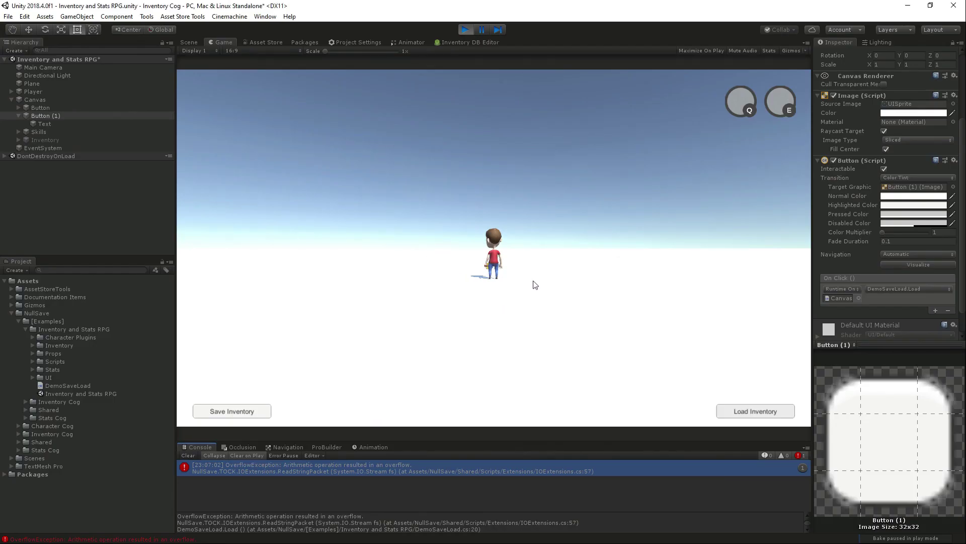
Walk the player character around and toward the camera in the running game to check its equipped item
{"action": "left_click", "coordinate": [521, 264]}
{"action": "key", "text": "s"}
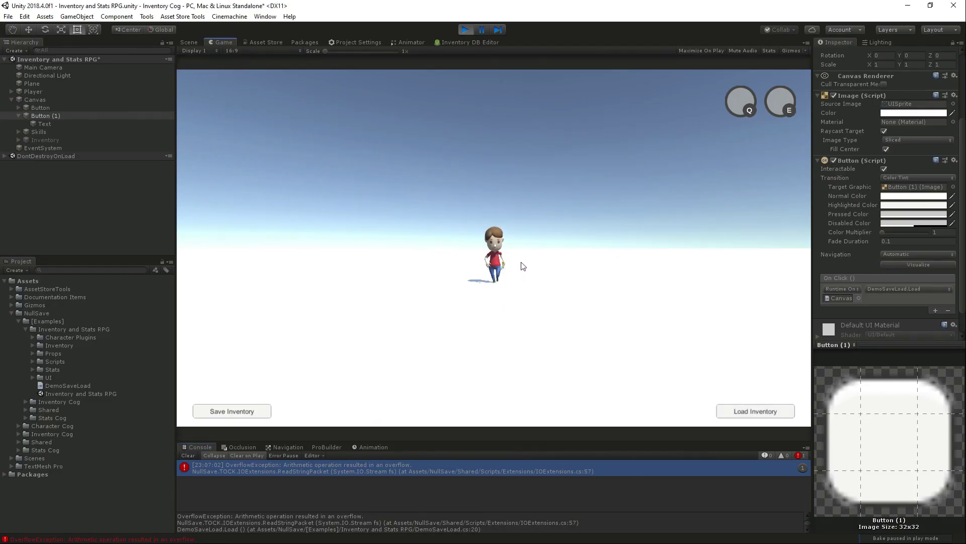
{"action": "key", "text": "a"}
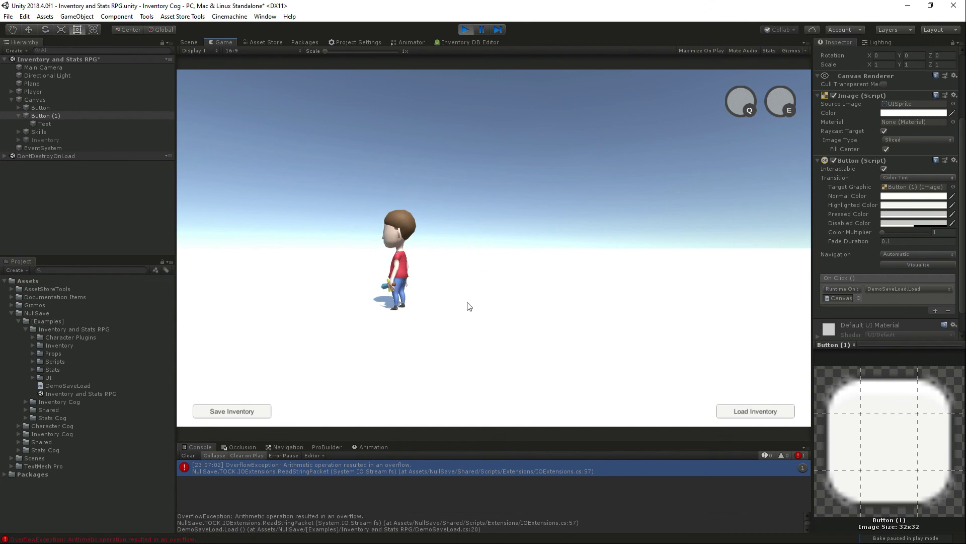
{"action": "key", "text": "d"}
{"action": "key", "text": "s"}
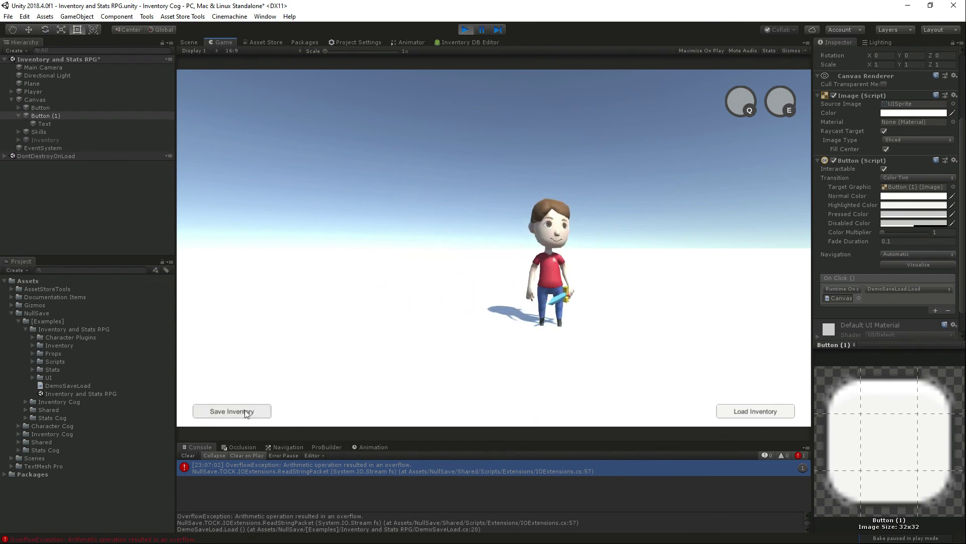
Save the inventory, load it back with the console cleared, and examine the logged extra text message
{"action": "left_click", "coordinate": [192, 454]}
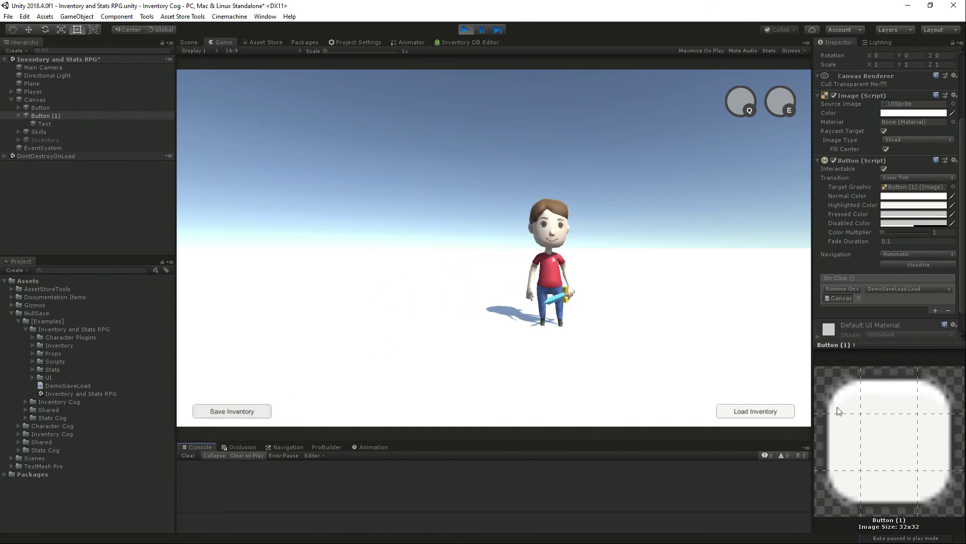
{"action": "left_click", "coordinate": [775, 409]}
{"action": "left_click", "coordinate": [250, 466]}
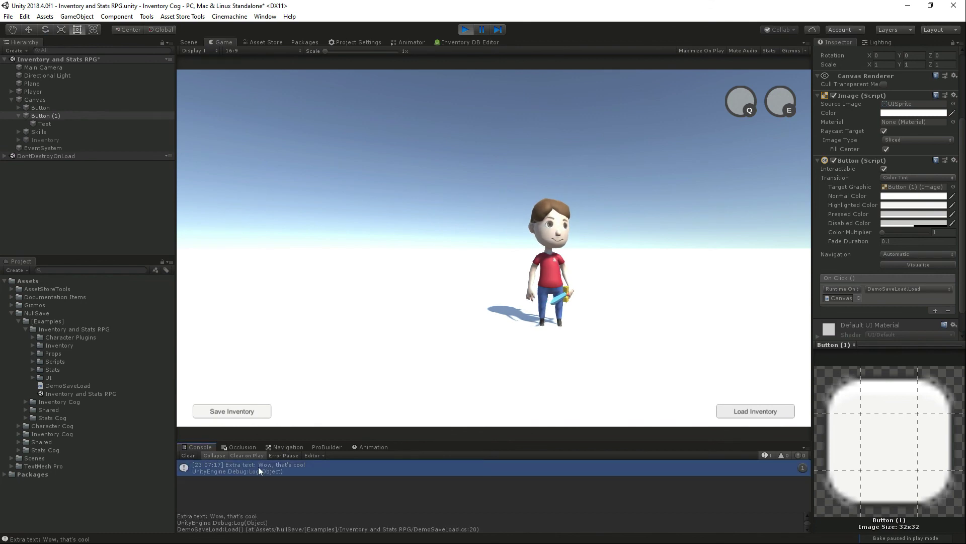
Replace the Extra Text of the Canvas's Demo Save Load component with the stack trace lines copied from the console message
{"action": "left_click", "coordinate": [35, 100]}
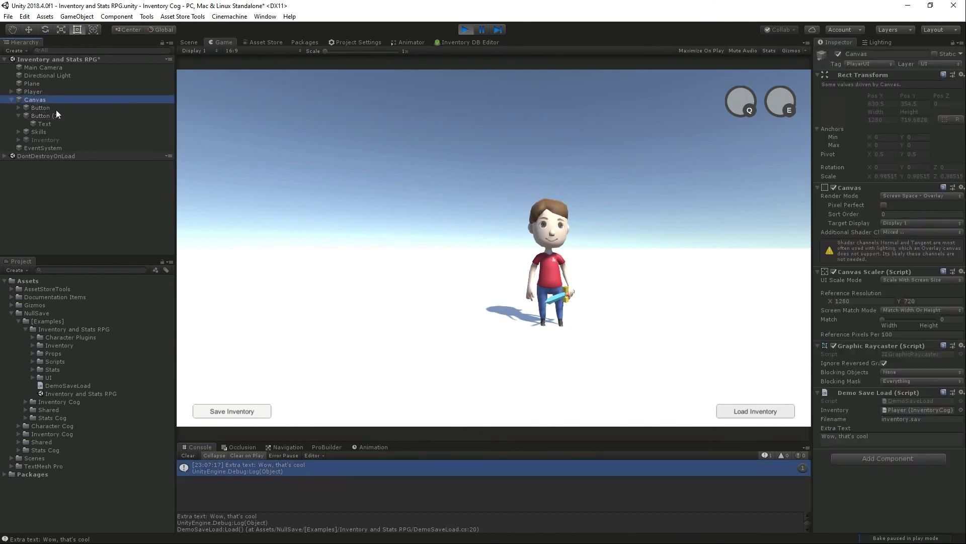
{"action": "left_click", "coordinate": [909, 445]}
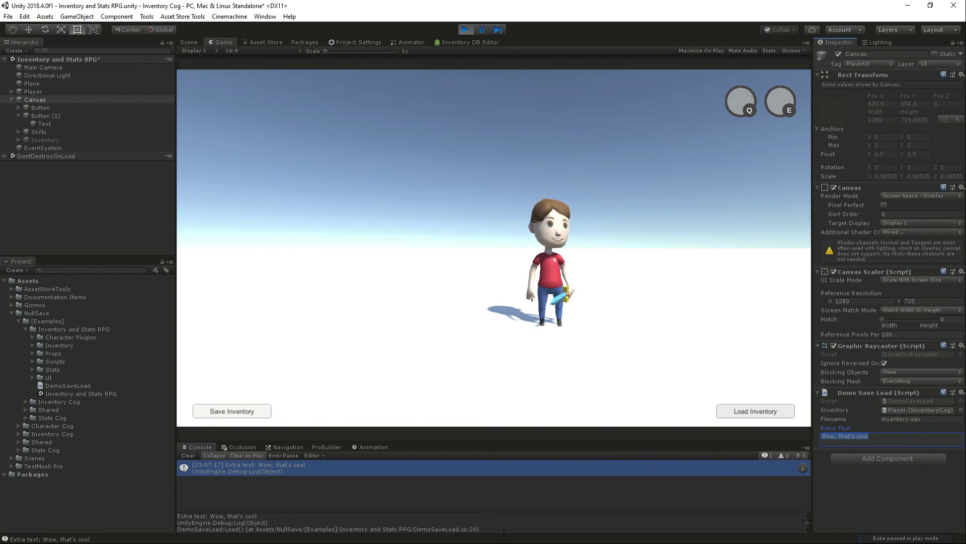
{"action": "left_click_drag", "start_coordinate": [504, 532], "coordinate": [93, 521]}
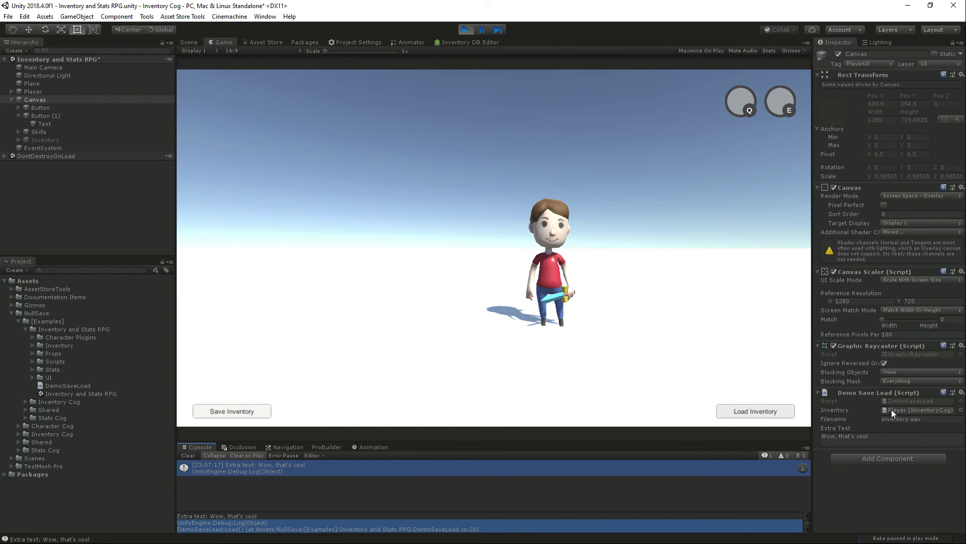
{"action": "left_click", "coordinate": [845, 435]}
{"action": "type", "text": "DemoSaveLoad:Load() (at Assets/NullSave/[Examples]/Inventory and Stats RPG/DemoSaveLoad.cs:20) UnityEngine.EventSystems.EventSystem:Update()"}
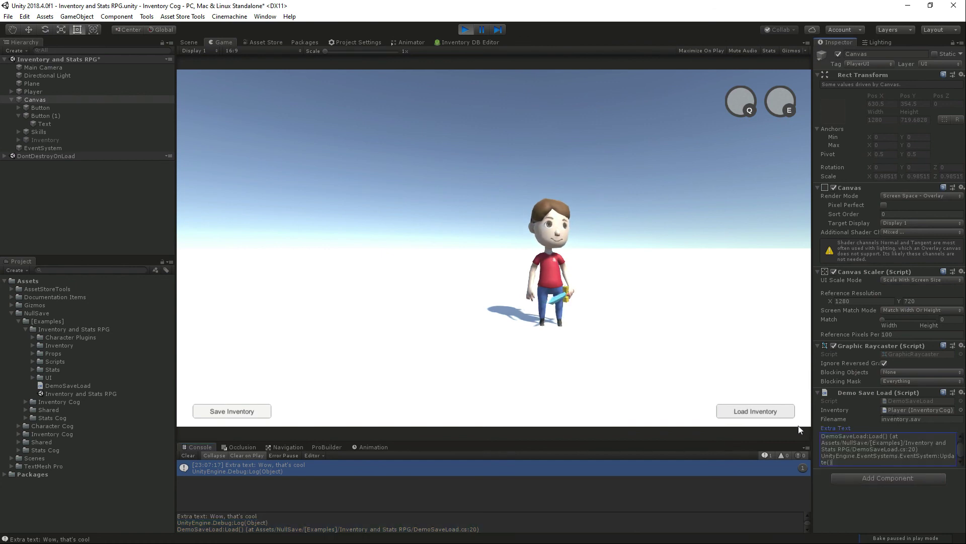
{"action": "left_click", "coordinate": [844, 500]}
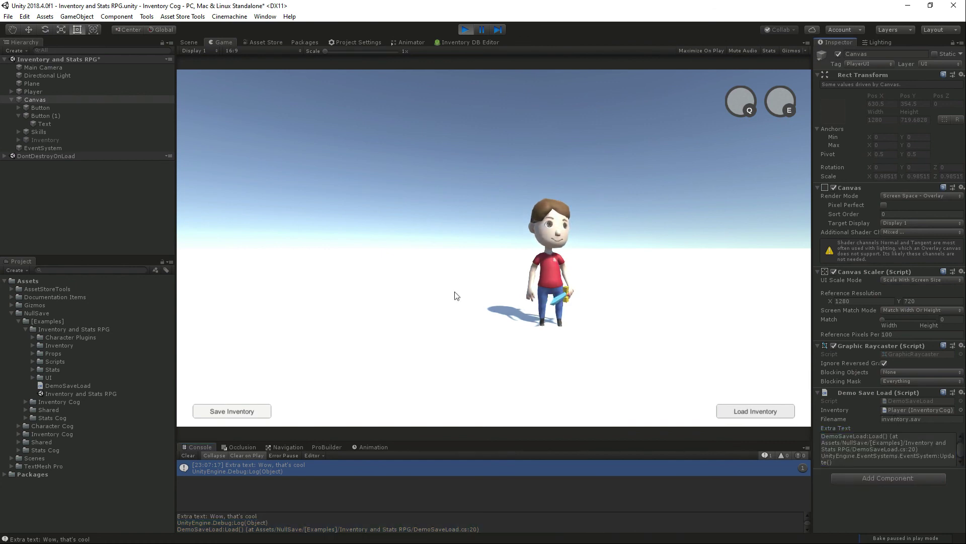
Save the inventory with the new extra text, load it back with a cleared console, and inspect the logged message
{"action": "left_click", "coordinate": [235, 411]}
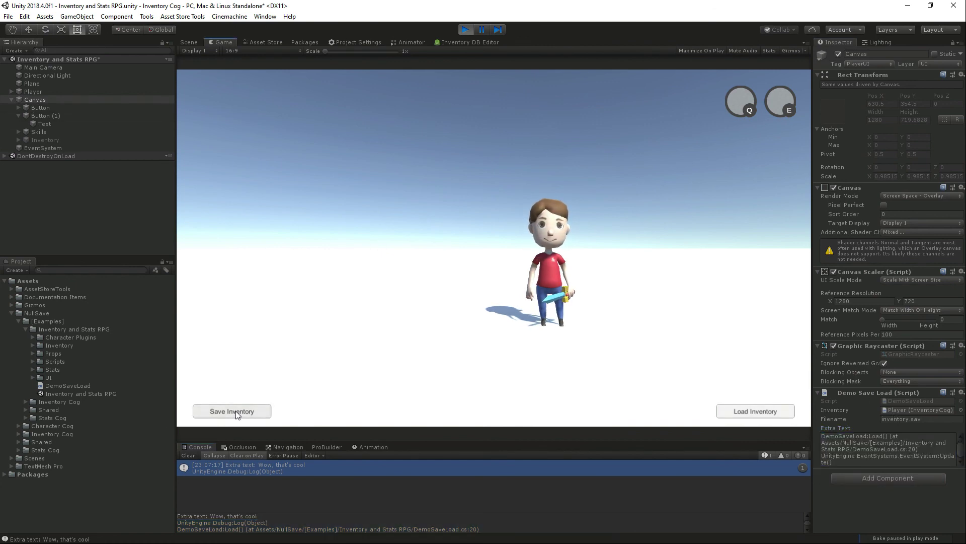
{"action": "left_click", "coordinate": [191, 456]}
{"action": "left_click", "coordinate": [755, 411]}
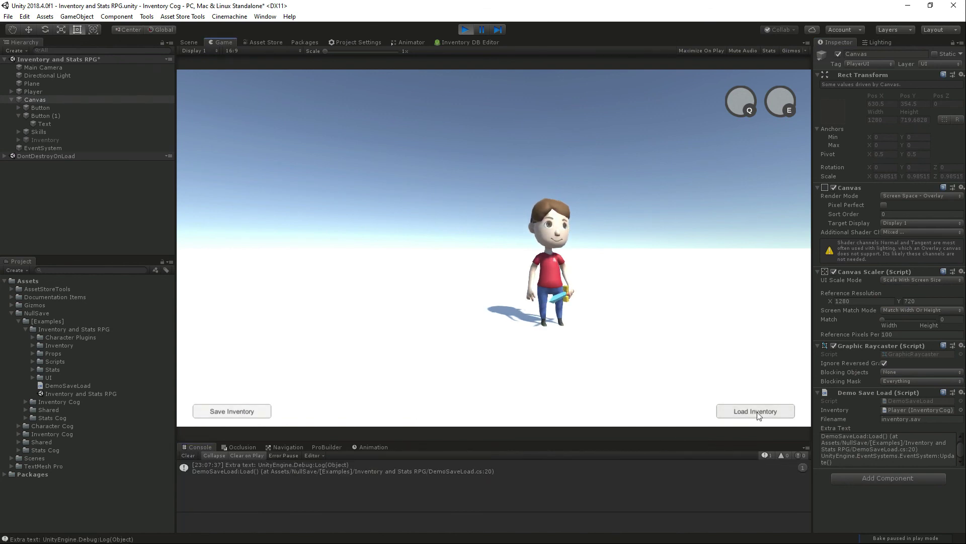
{"action": "left_click", "coordinate": [323, 469]}
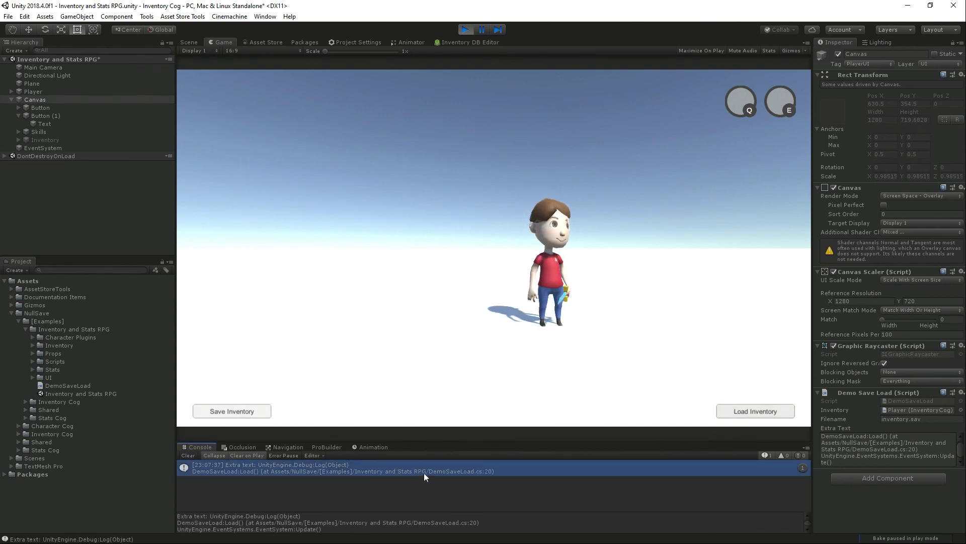
Walk the player character sideways and toward the camera to check its equipped item after the reload
{"action": "left_click", "coordinate": [501, 340]}
{"action": "key", "text": "a"}
{"action": "key", "text": "s"}
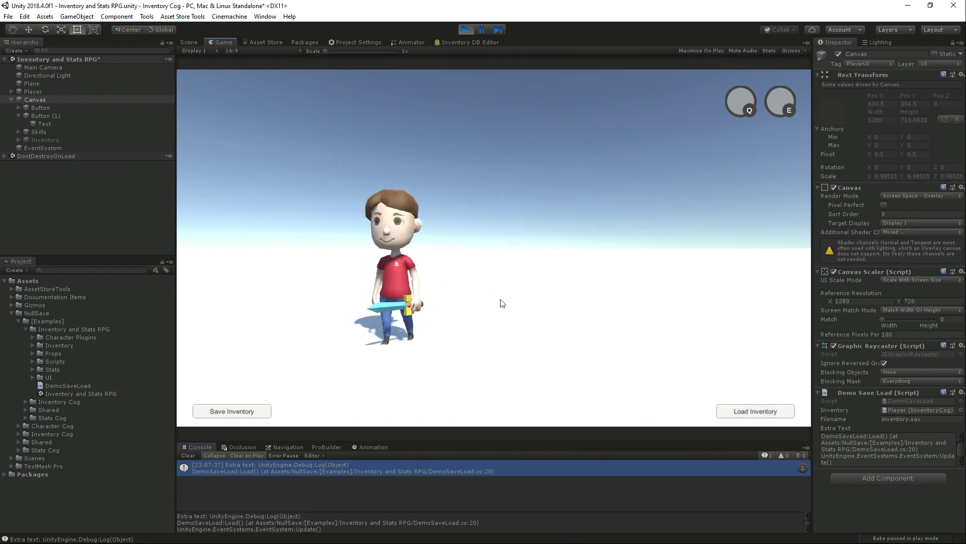